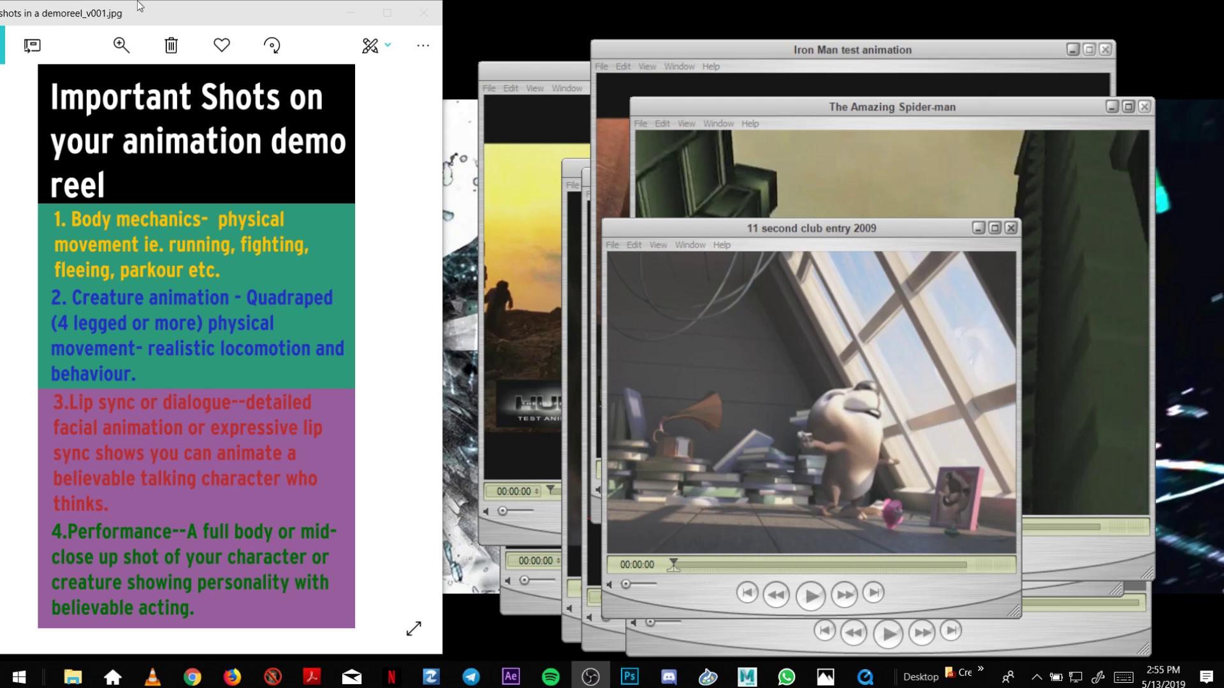
Bring the shot checklist image forward and move the 11 second club entry 2009 window up-left.
{"action": "left_click_drag", "start_coordinate": [159, 7], "coordinate": [169, 13]}
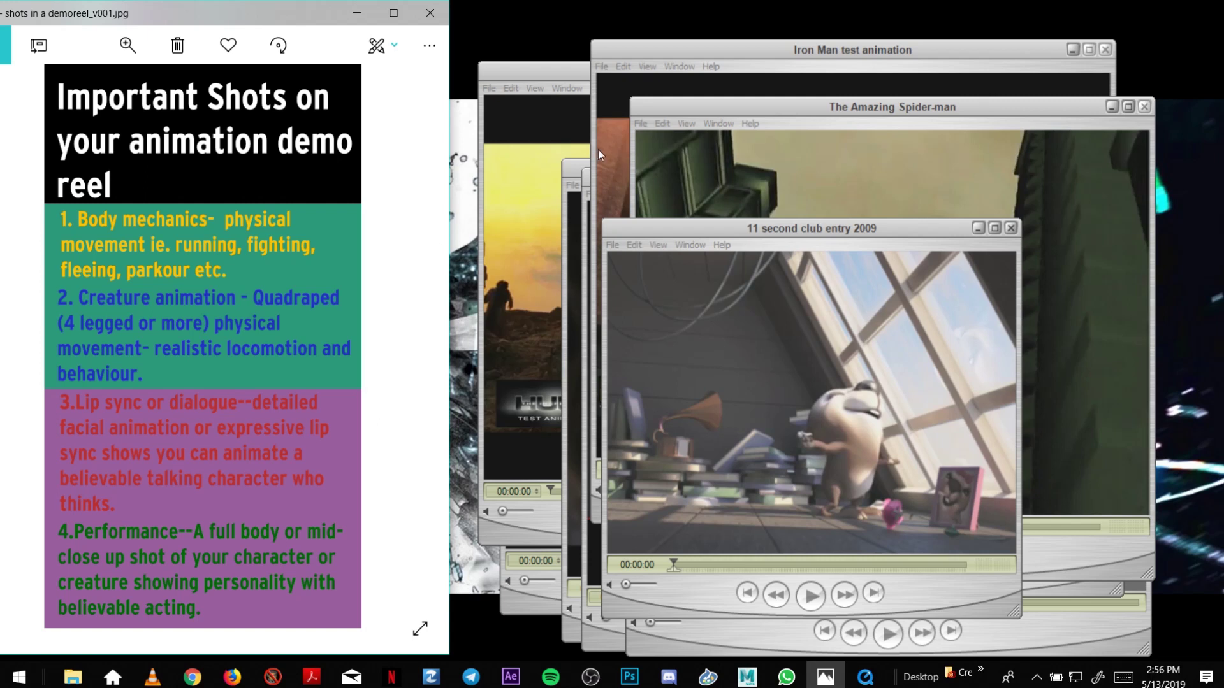
{"action": "left_click_drag", "start_coordinate": [660, 227], "coordinate": [611, 195]}
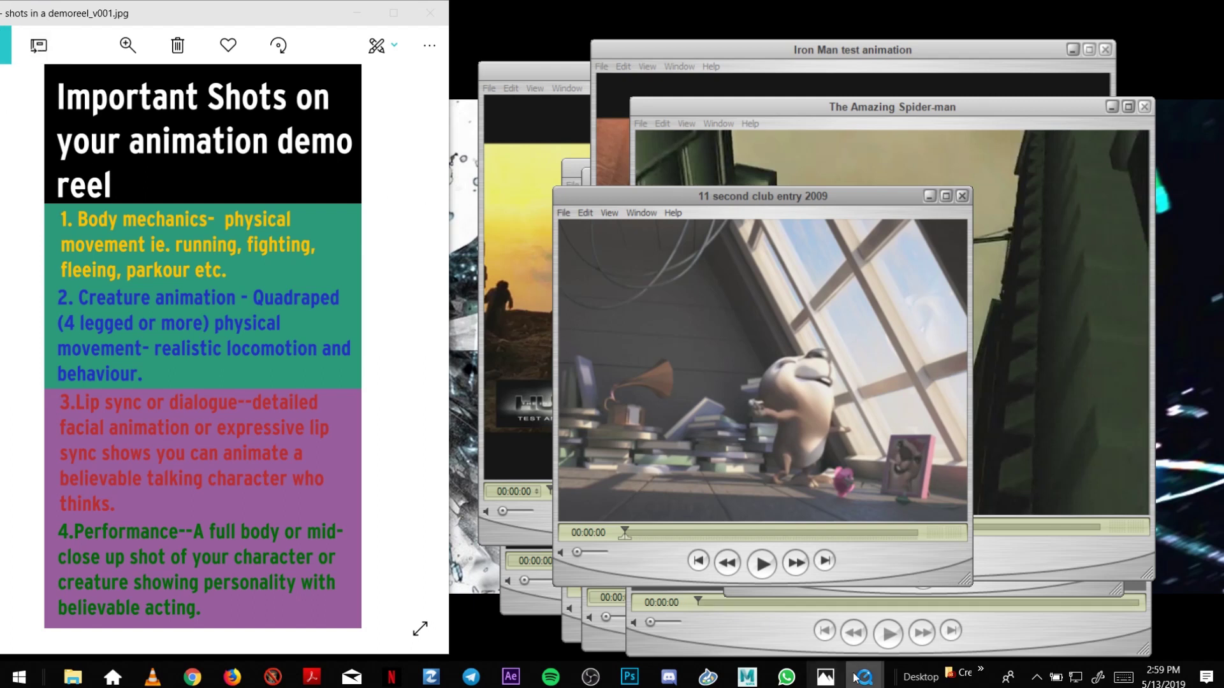
Reposition the 11 second club entry 2009 player near the top and enlarge it beside the checklist.
{"action": "mouse_move", "coordinate": [867, 682]}
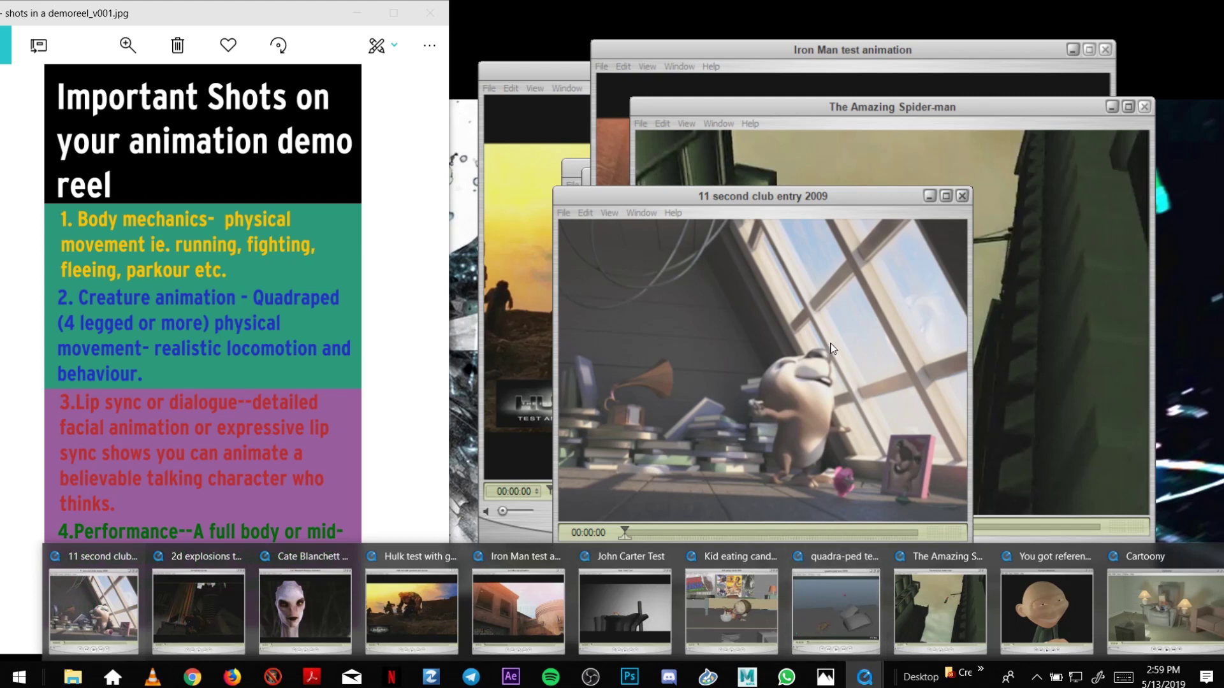
{"action": "left_click_drag", "start_coordinate": [847, 197], "coordinate": [830, 177]}
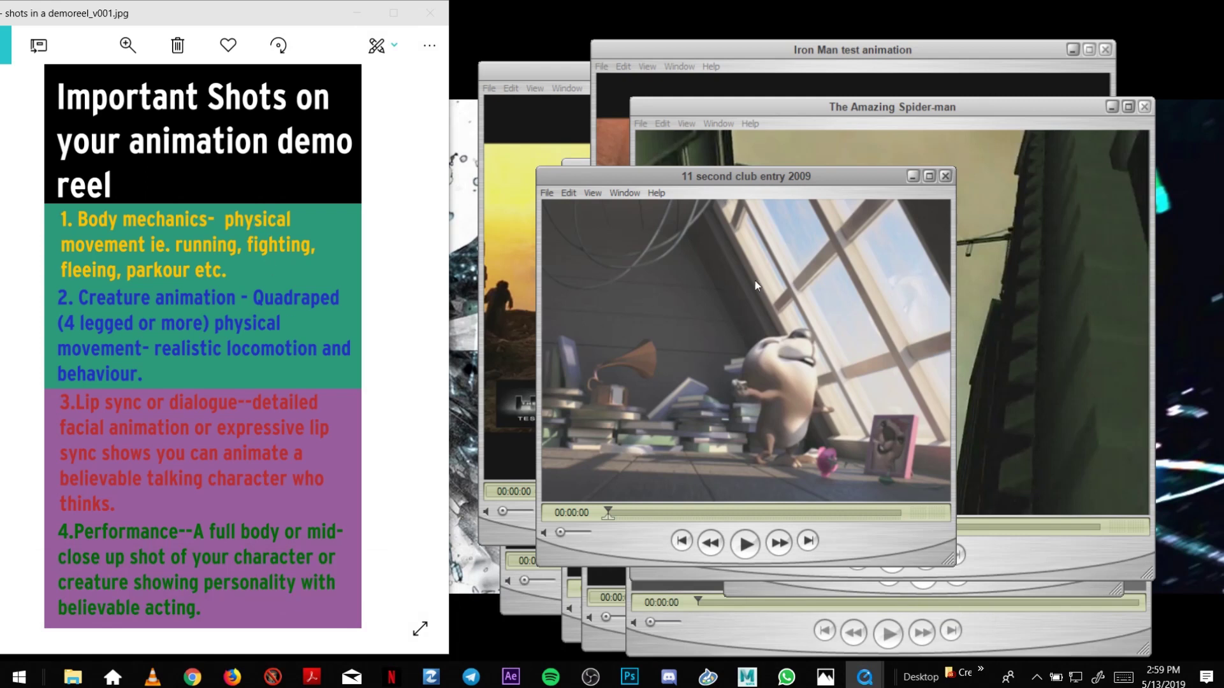
{"action": "left_click", "coordinate": [871, 680]}
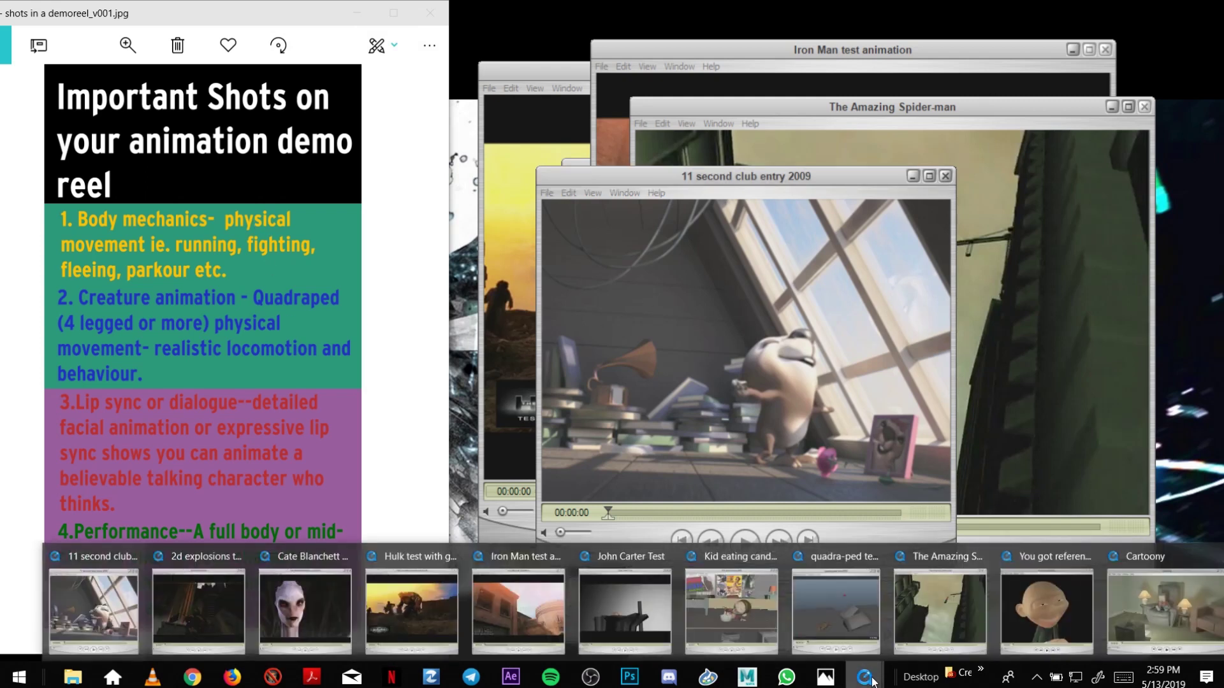
{"action": "mouse_move", "coordinate": [124, 612]}
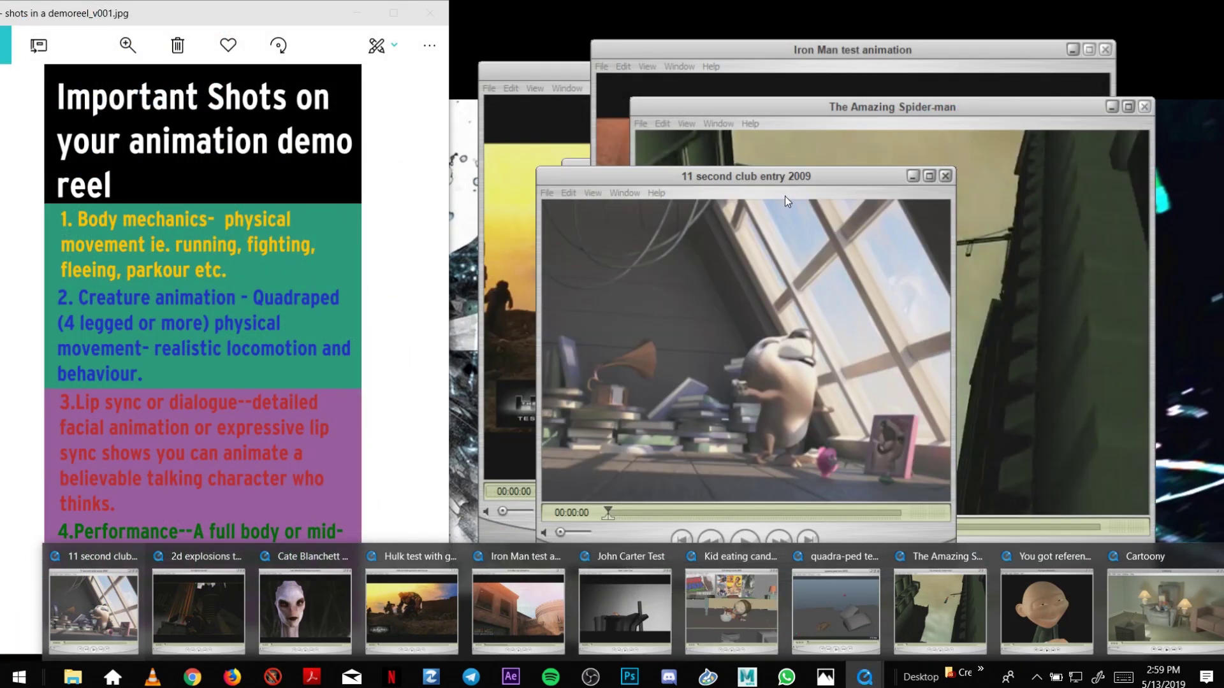
{"action": "left_click_drag", "start_coordinate": [785, 176], "coordinate": [722, 88]}
{"action": "left_click_drag", "start_coordinate": [863, 465], "coordinate": [958, 538]}
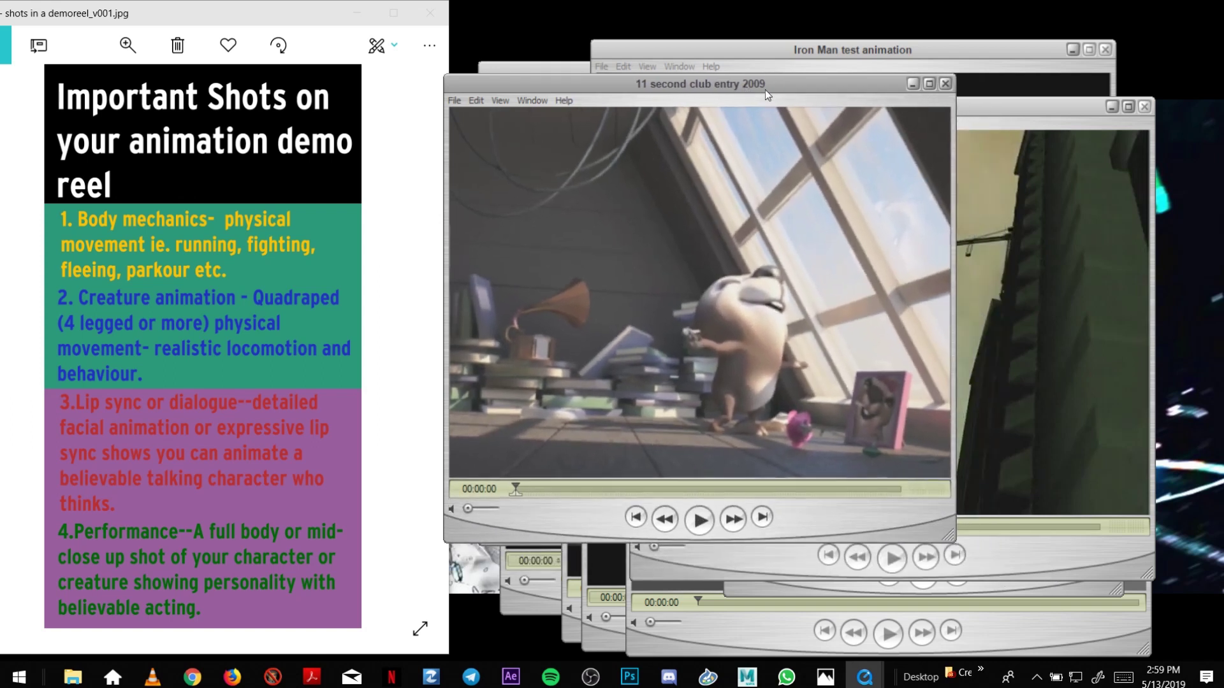
Place the enlarged clip beside the checklist, play it, and lower the volume slightly.
{"action": "left_click_drag", "start_coordinate": [760, 80], "coordinate": [802, 94]}
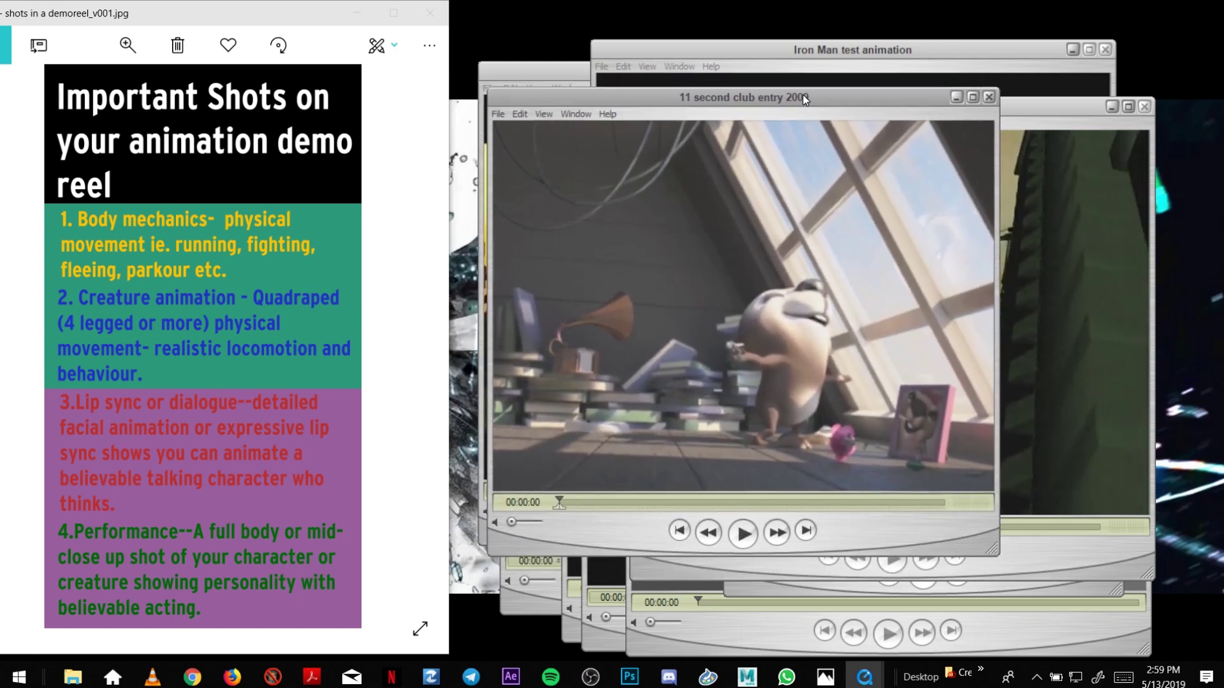
{"action": "left_click", "coordinate": [743, 533]}
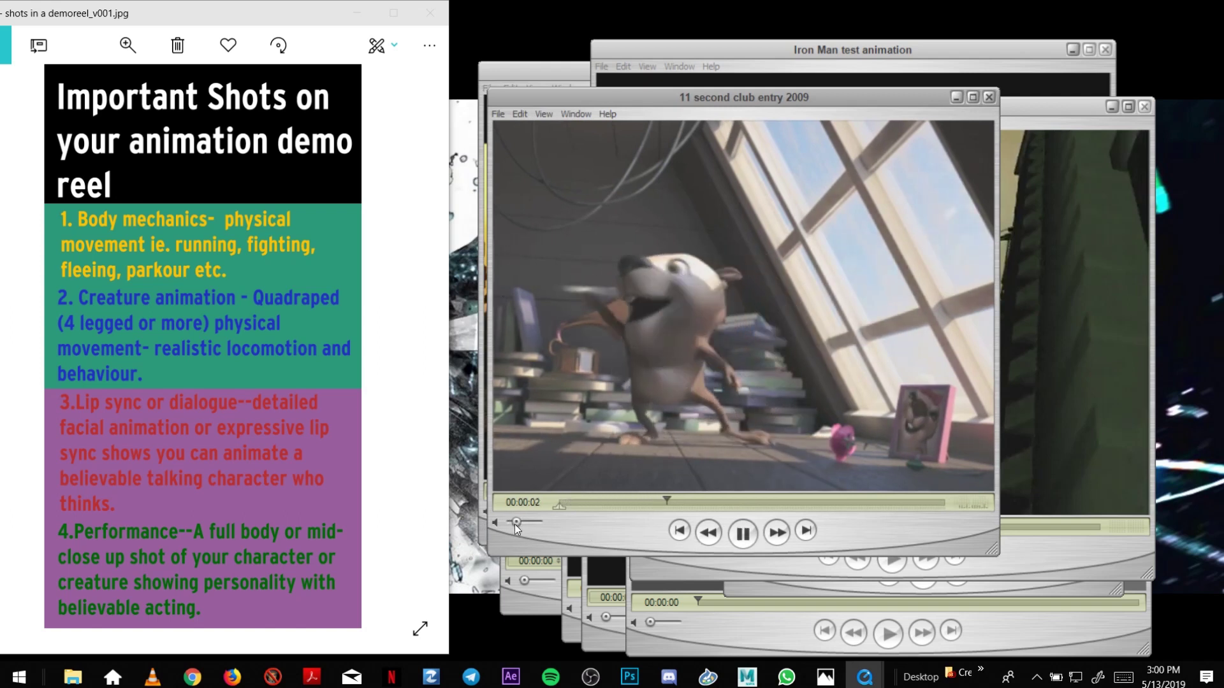
{"action": "left_click_drag", "start_coordinate": [513, 525], "coordinate": [512, 526]}
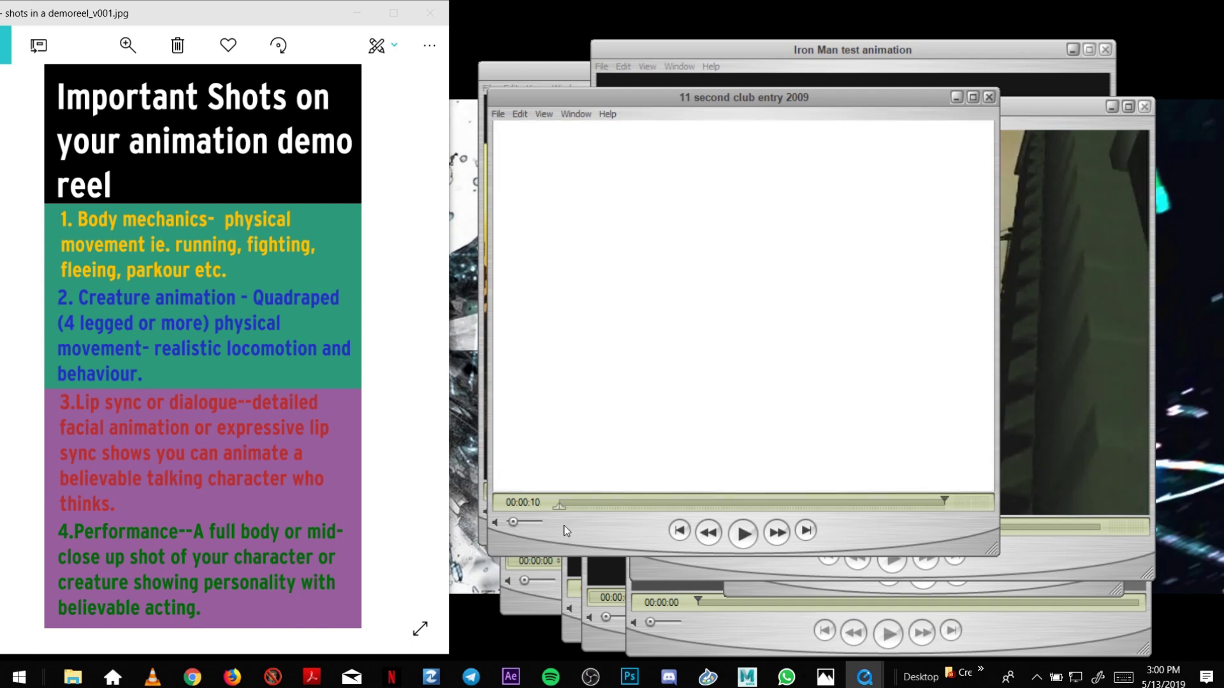
Replay the 11 second club clip, then scrub back to about two seconds in.
{"action": "left_click", "coordinate": [744, 534]}
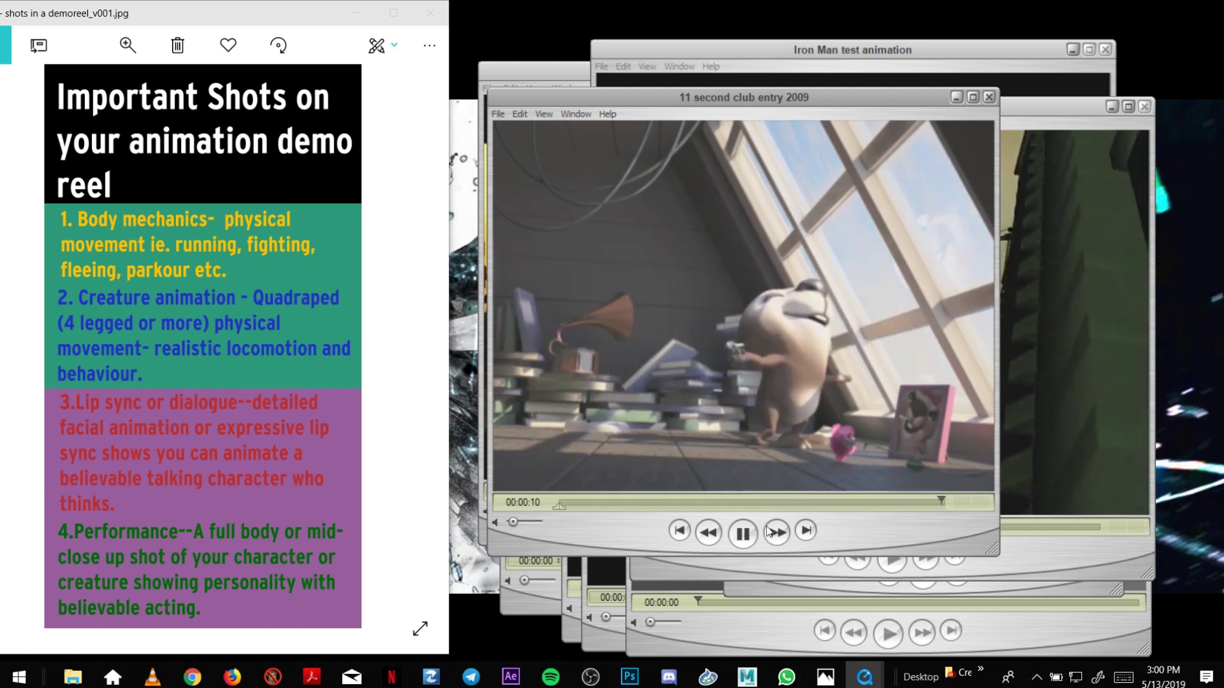
{"action": "left_click_drag", "start_coordinate": [779, 499], "coordinate": [790, 514]}
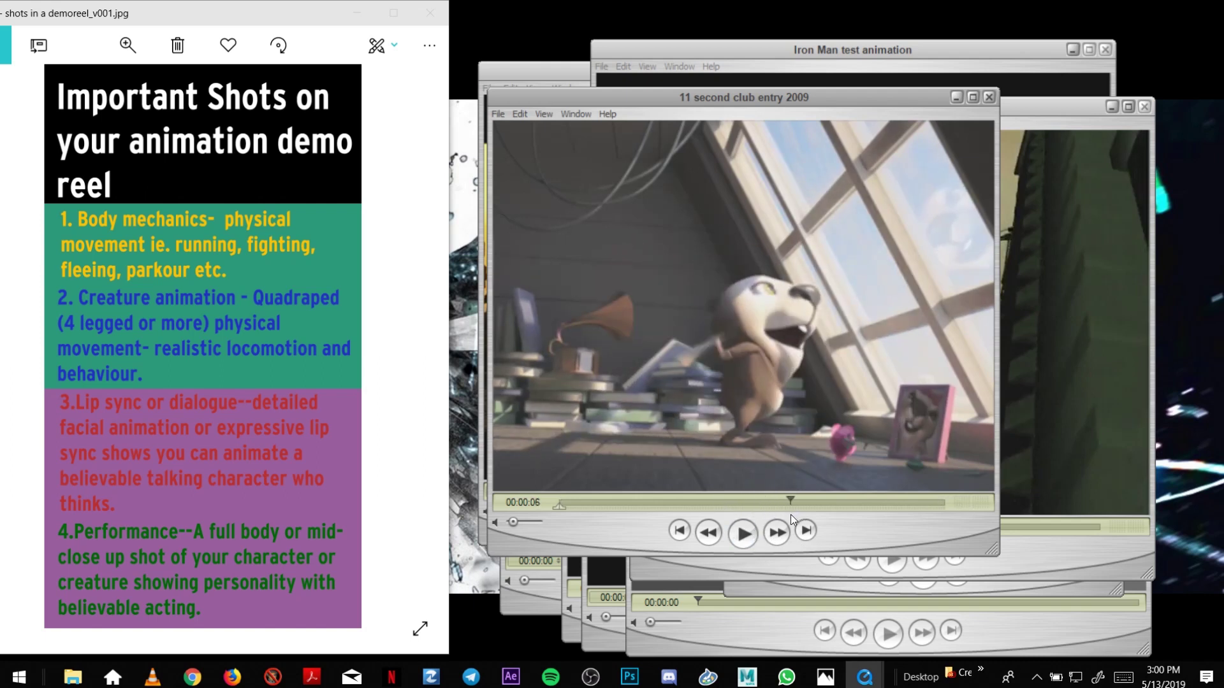
{"action": "left_click", "coordinate": [648, 503]}
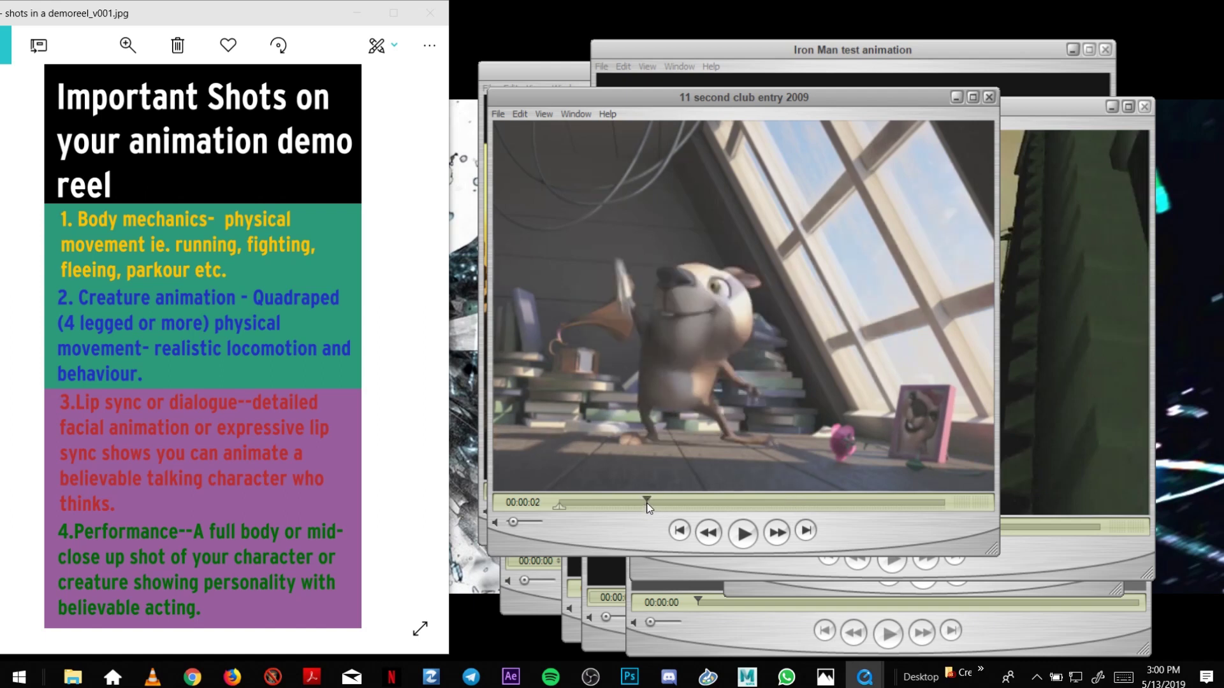
{"action": "left_click_drag", "start_coordinate": [649, 508], "coordinate": [674, 512]}
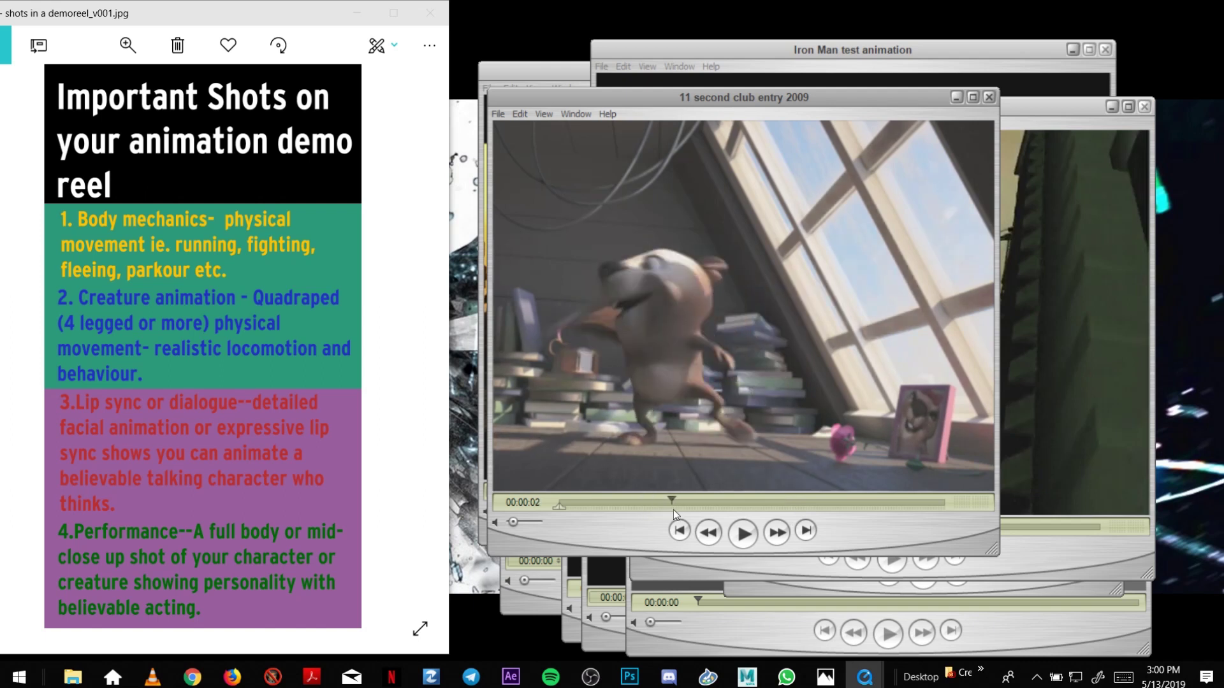
Minimise the 11 second club clip, then play The Amazing Spider-man clip, move it up-left and minimise it.
{"action": "left_click", "coordinate": [955, 98]}
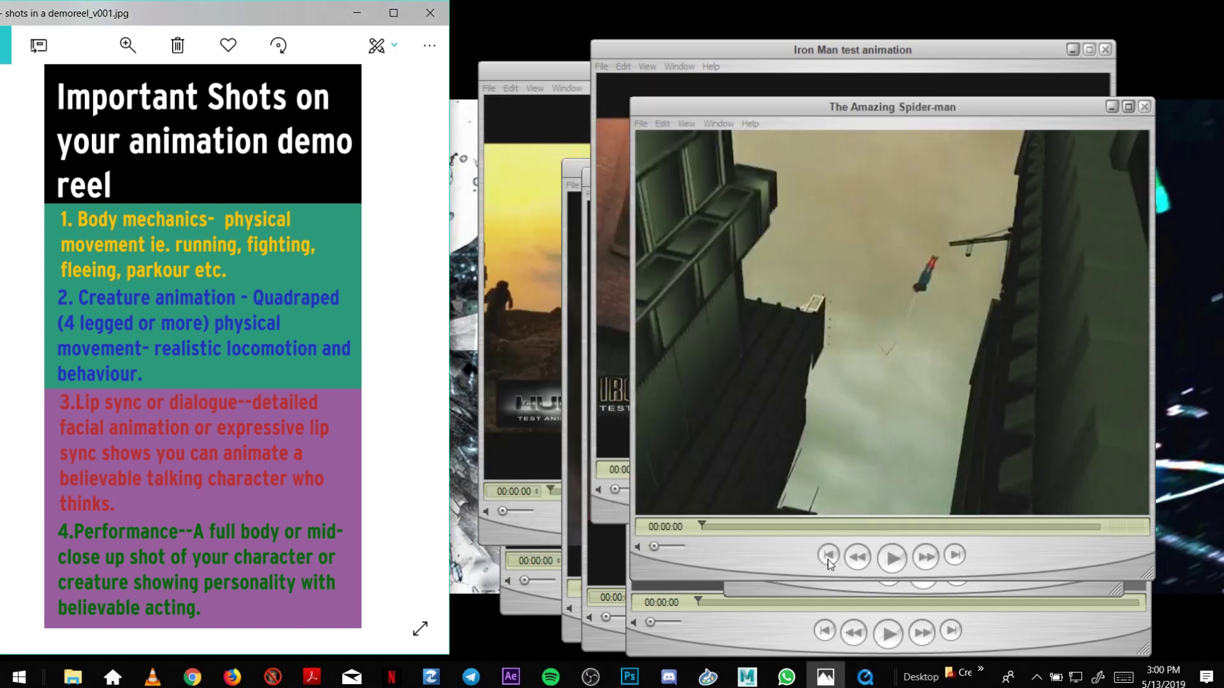
{"action": "left_click", "coordinate": [893, 558]}
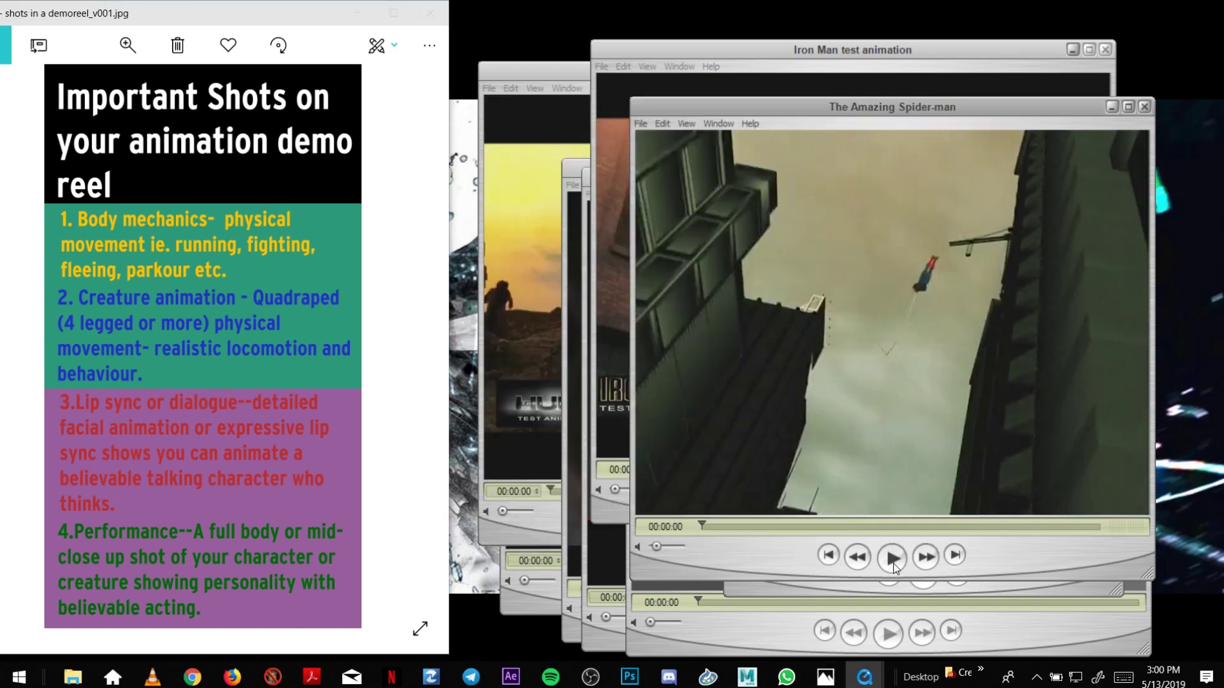
{"action": "left_click_drag", "start_coordinate": [943, 107], "coordinate": [824, 104]}
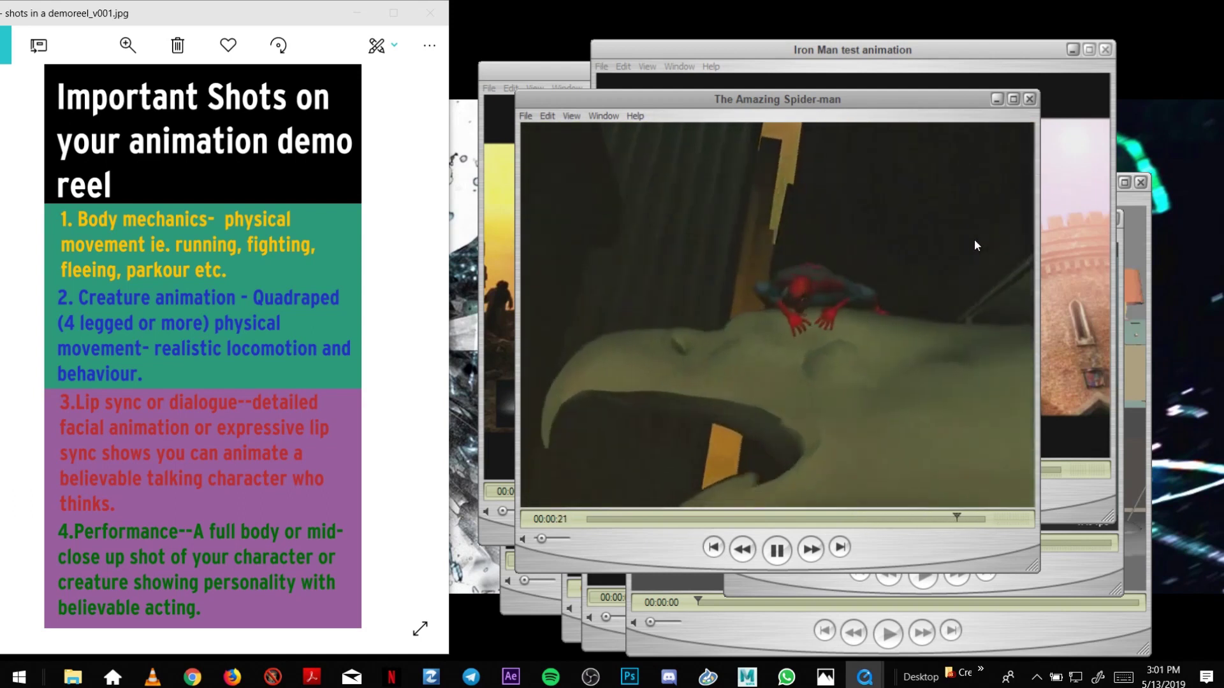
{"action": "left_click", "coordinate": [996, 99]}
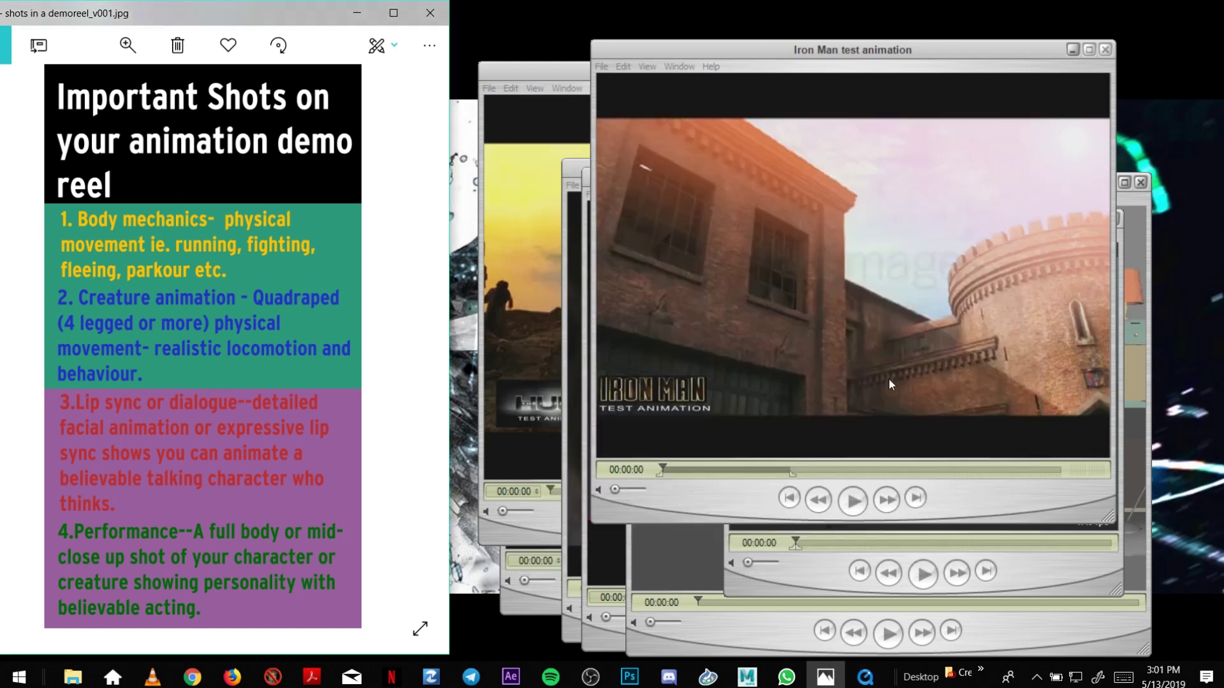
Move the Iron Man test animation up-left, replay it, scrub forward a second, then minimise it.
{"action": "left_click", "coordinate": [860, 506]}
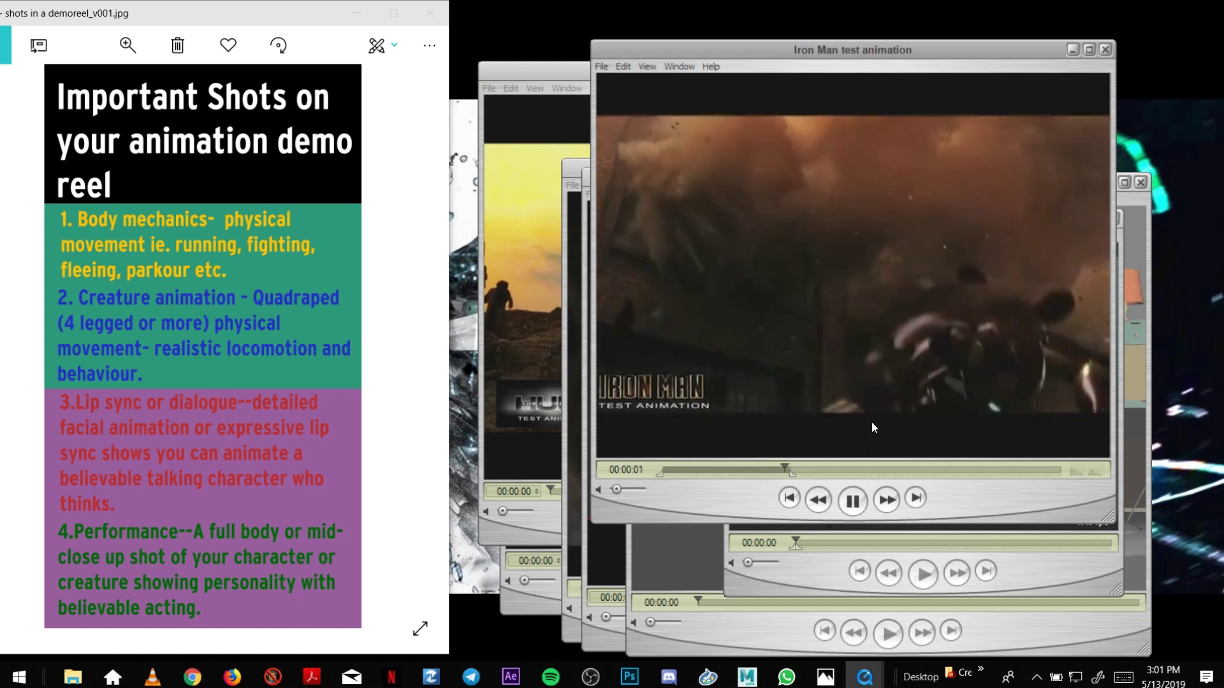
{"action": "left_click_drag", "start_coordinate": [916, 51], "coordinate": [807, 43]}
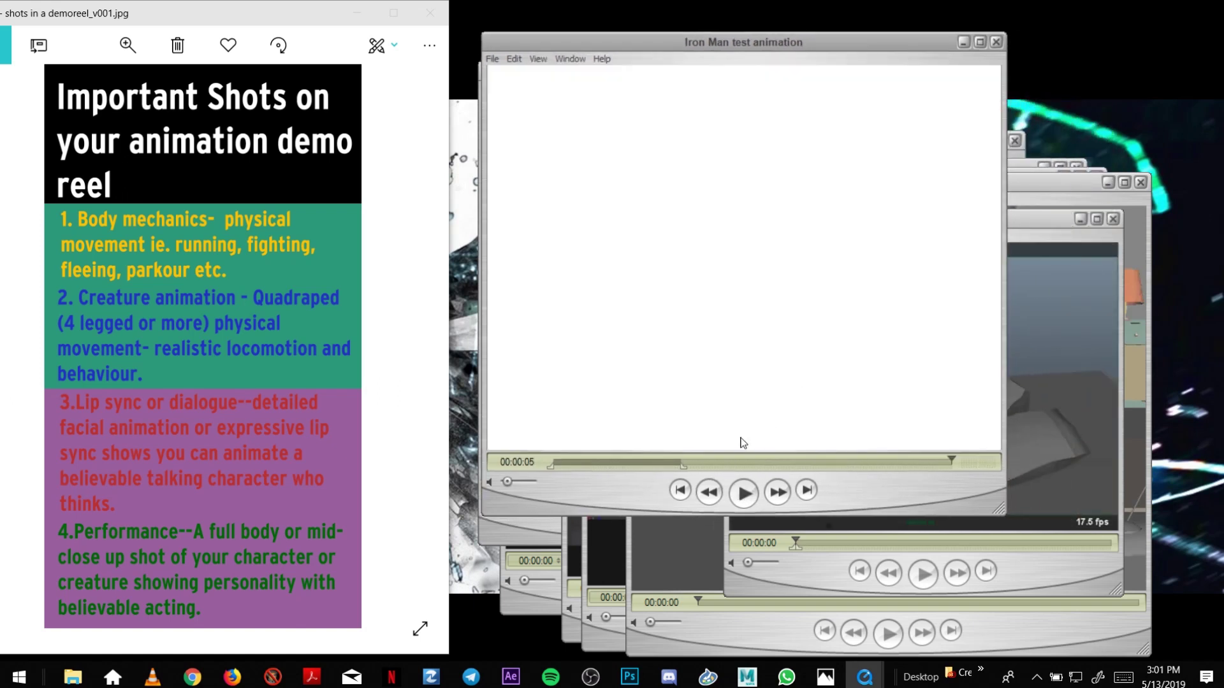
{"action": "left_click", "coordinate": [743, 492]}
{"action": "left_click", "coordinate": [707, 491]}
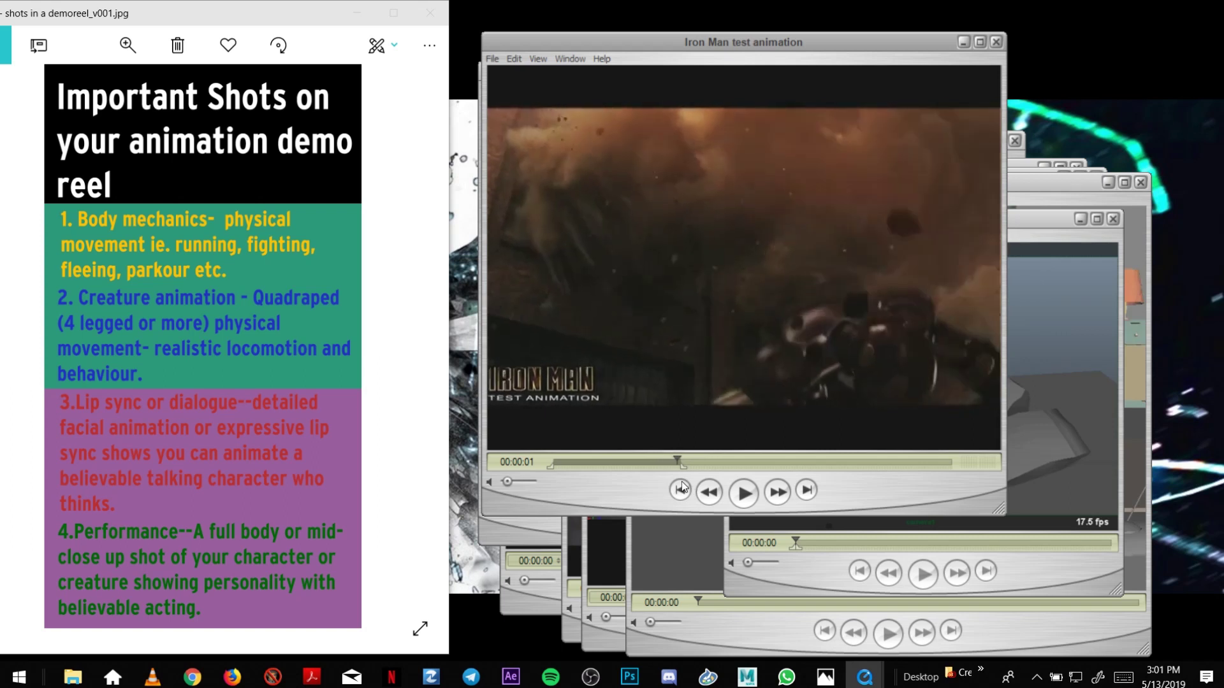
{"action": "left_click_drag", "start_coordinate": [686, 464], "coordinate": [736, 458]}
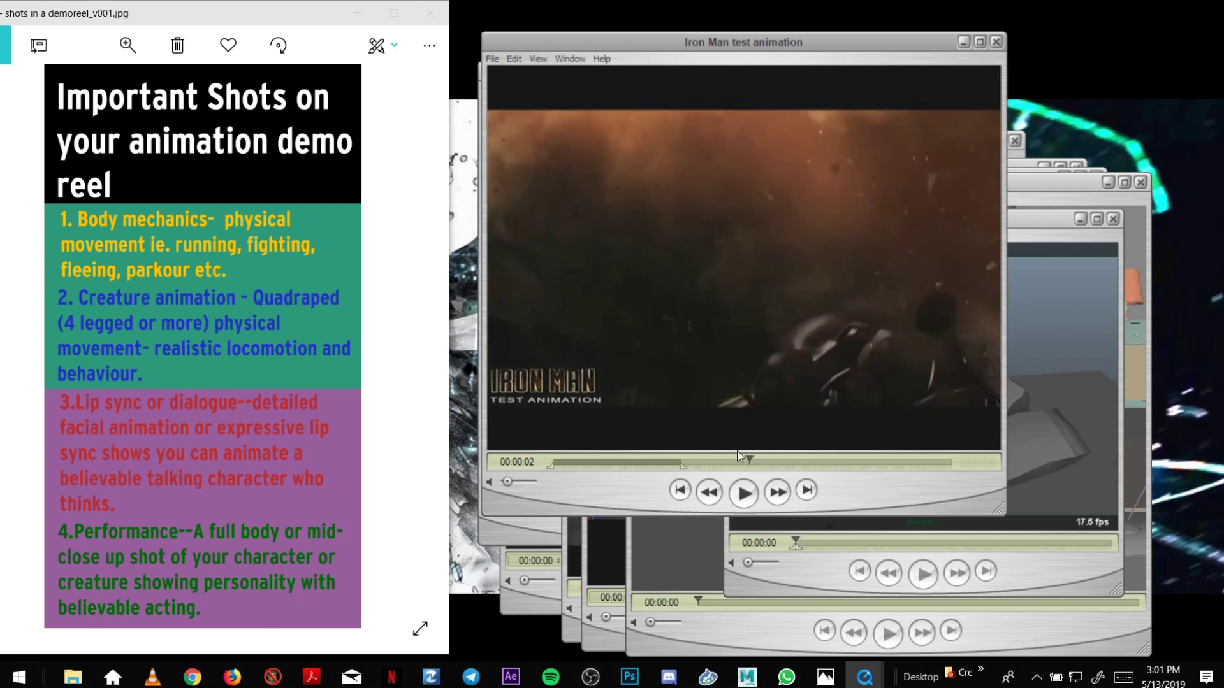
{"action": "left_click", "coordinate": [964, 42]}
Move and enlarge the quadra-ped test 2010 window, play it, then replay and pause at 00:00:07.
{"action": "left_click_drag", "start_coordinate": [869, 213], "coordinate": [679, 122]}
{"action": "left_click_drag", "start_coordinate": [926, 503], "coordinate": [1033, 581]}
{"action": "left_click", "coordinate": [783, 561]}
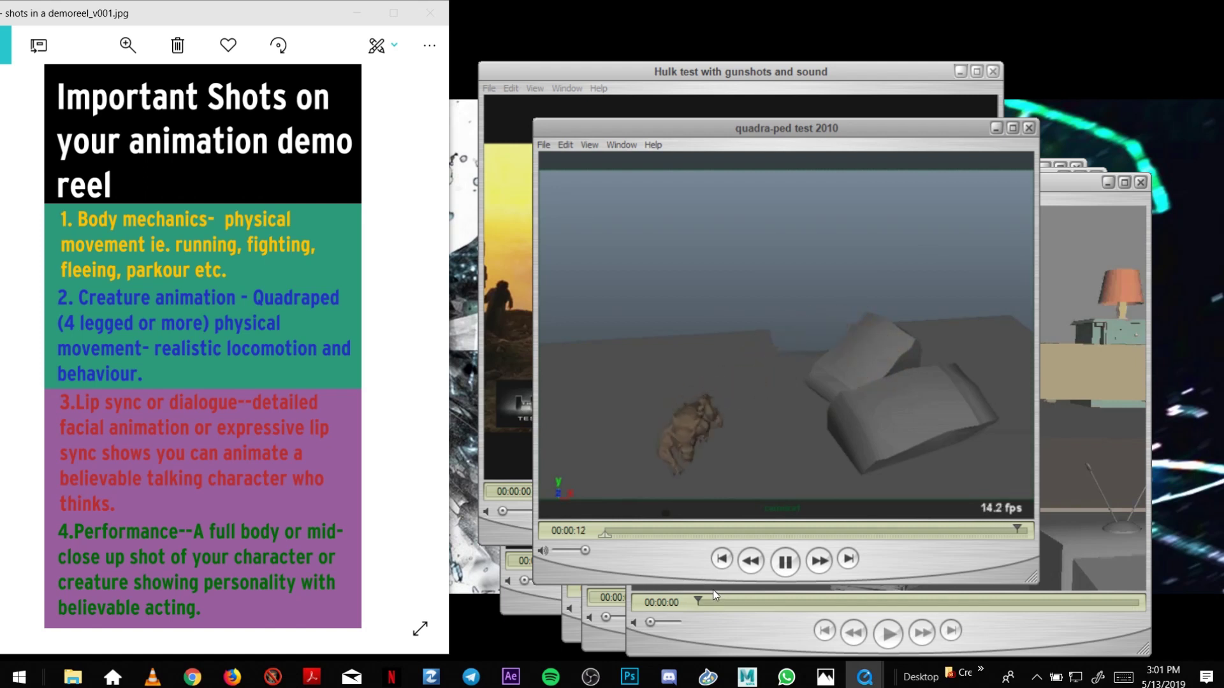
{"action": "left_click", "coordinate": [684, 498]}
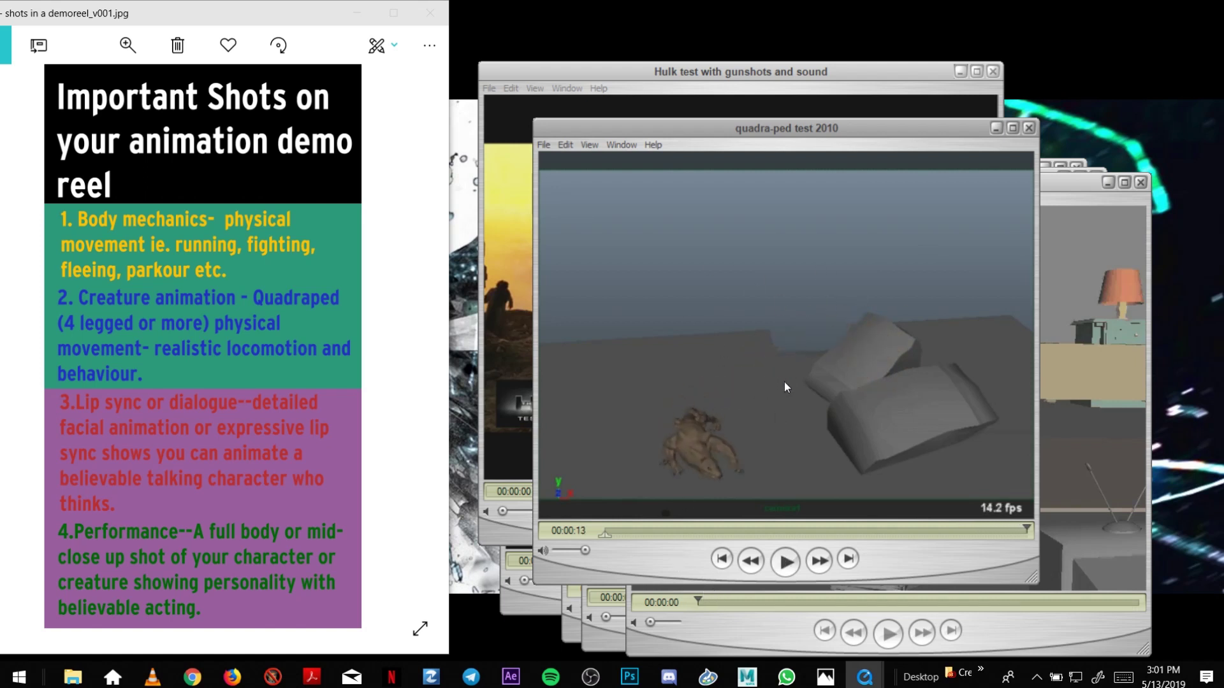
{"action": "left_click", "coordinate": [786, 564]}
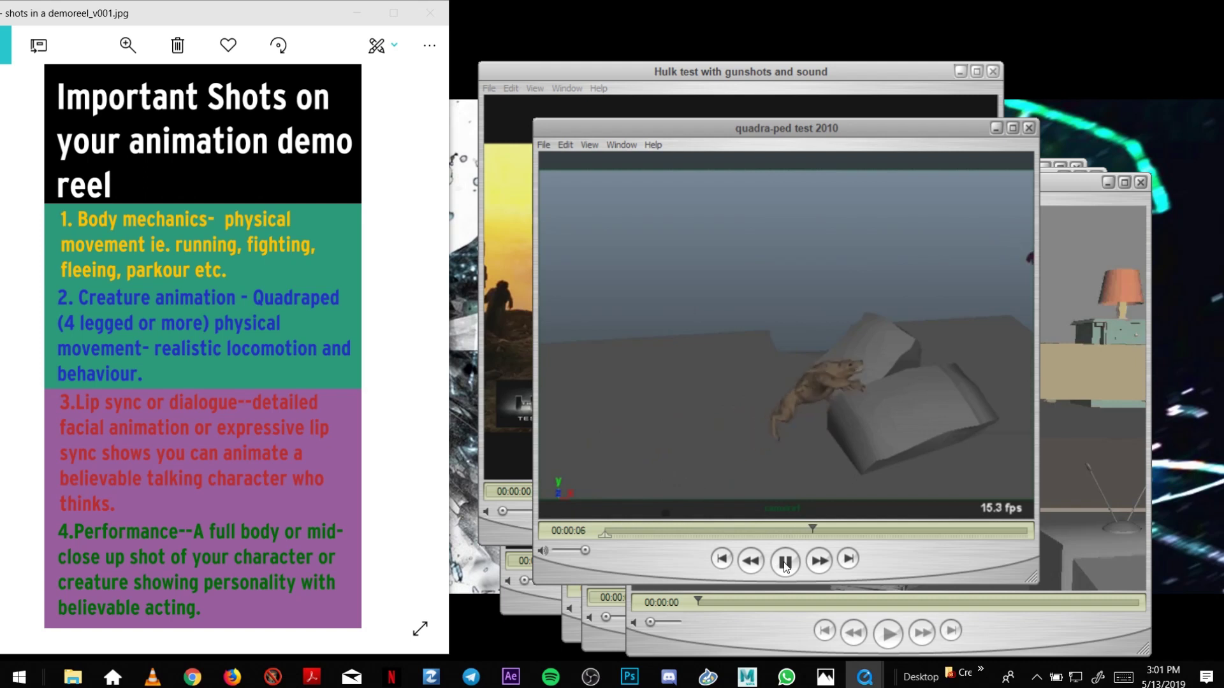
{"action": "left_click", "coordinate": [785, 562]}
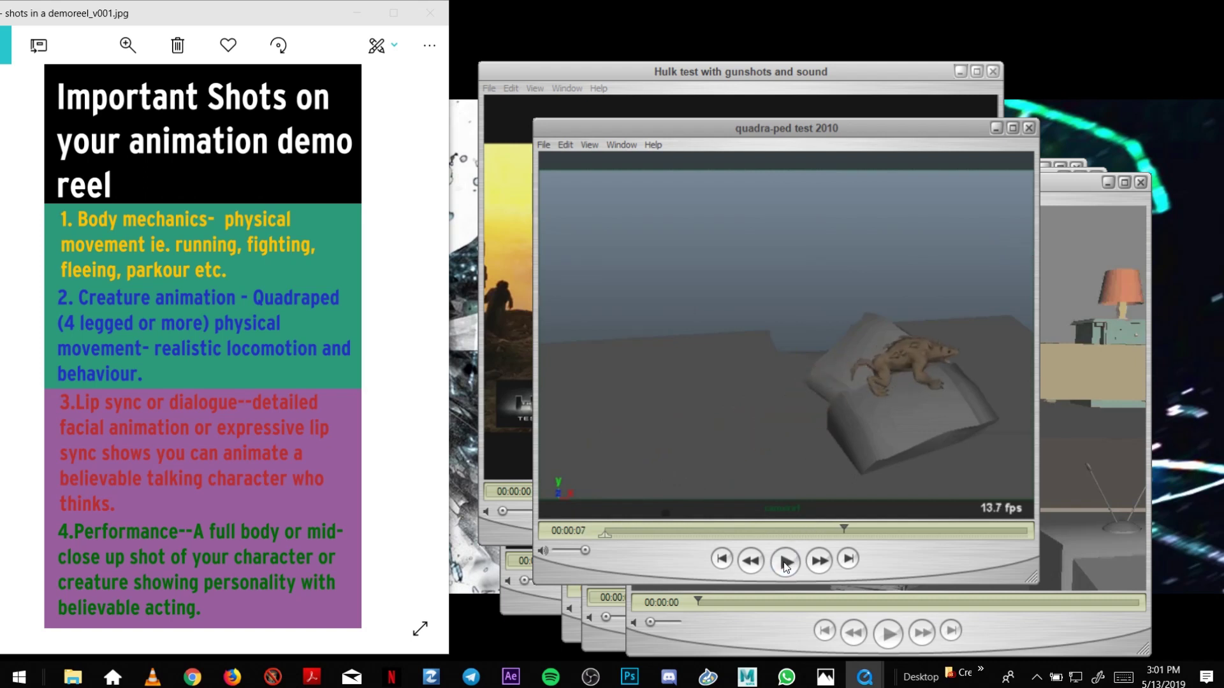
Minimise the quadra-ped clip and play the Kid eating candy 2009 clip several times from the start.
{"action": "left_click", "coordinate": [996, 128]}
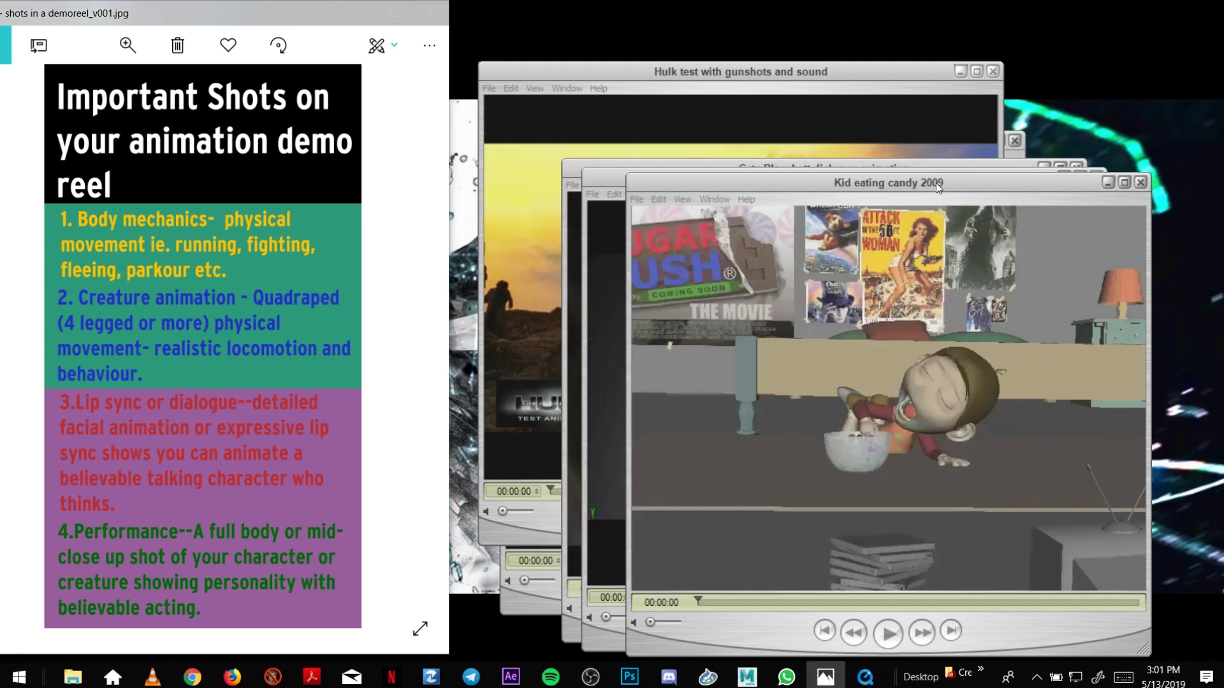
{"action": "left_click", "coordinate": [918, 515]}
{"action": "left_click", "coordinate": [802, 538]}
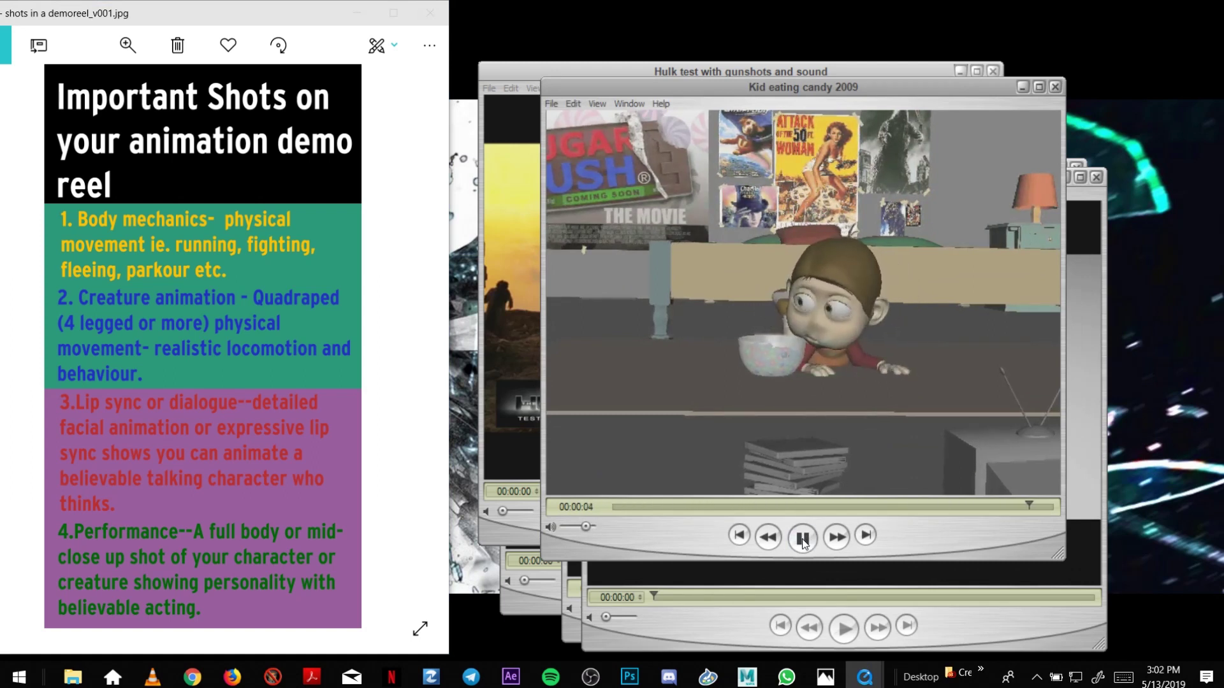
{"action": "left_click", "coordinate": [804, 539]}
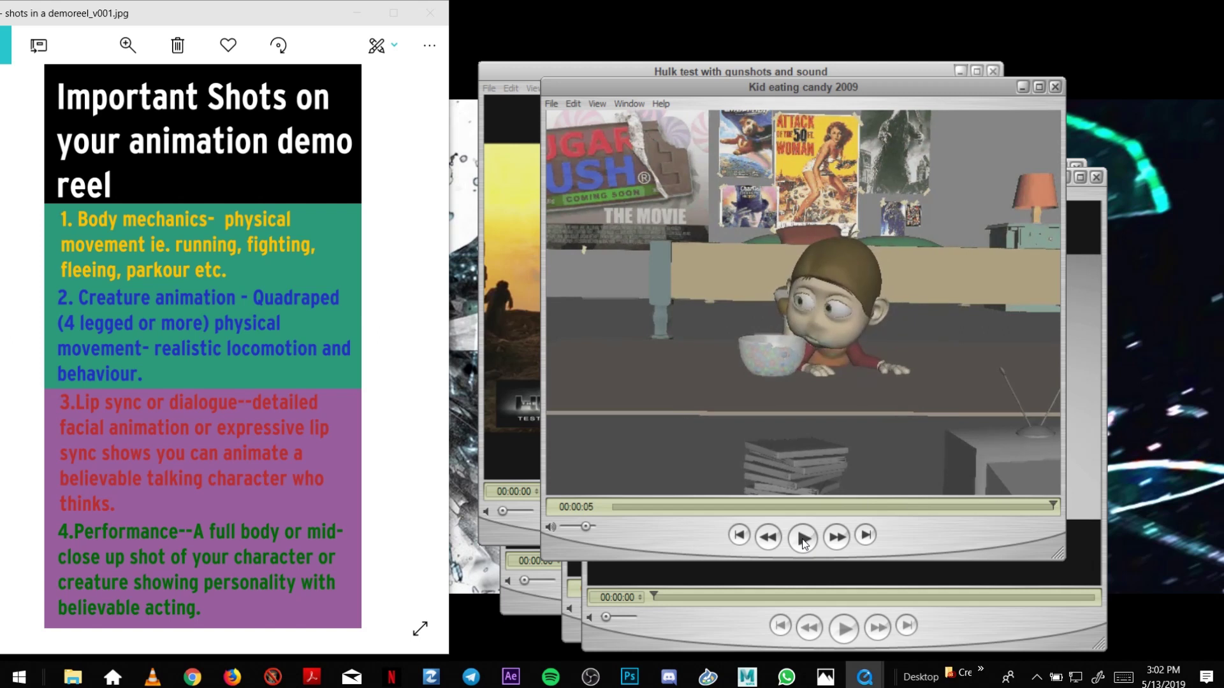
{"action": "left_click", "coordinate": [803, 538]}
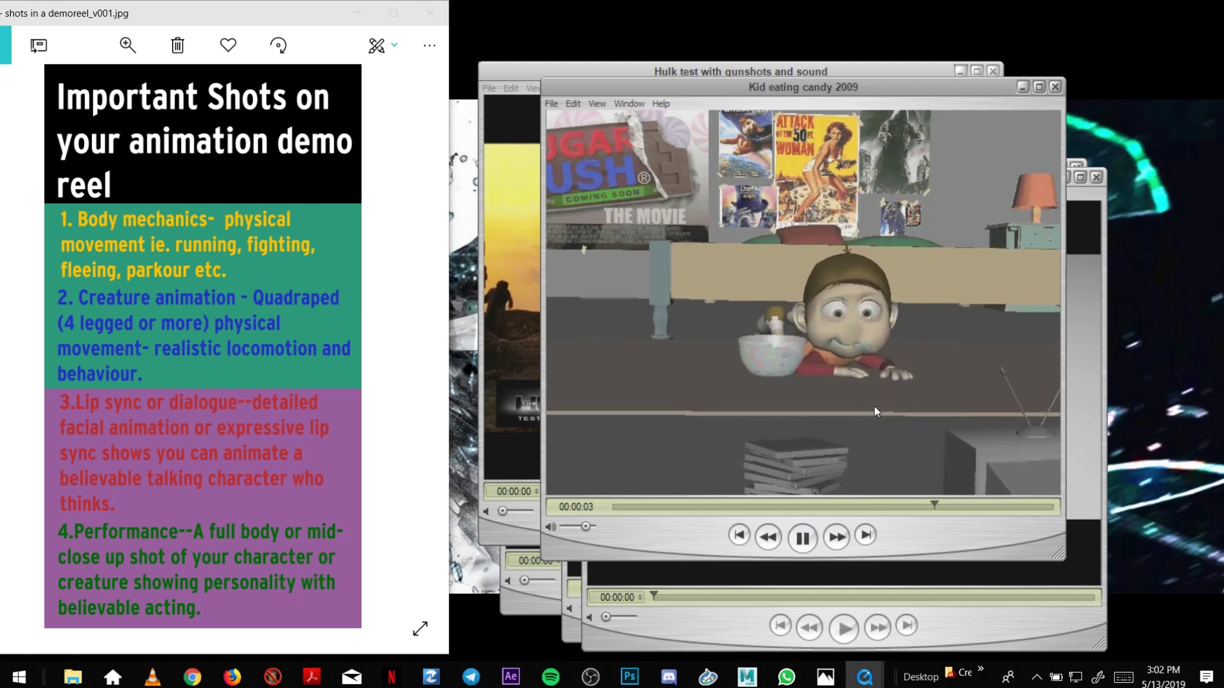
Hide the candy clip, then play John Carter Test and move its window up-left.
{"action": "left_click", "coordinate": [1022, 87]}
{"action": "left_click", "coordinate": [844, 628]}
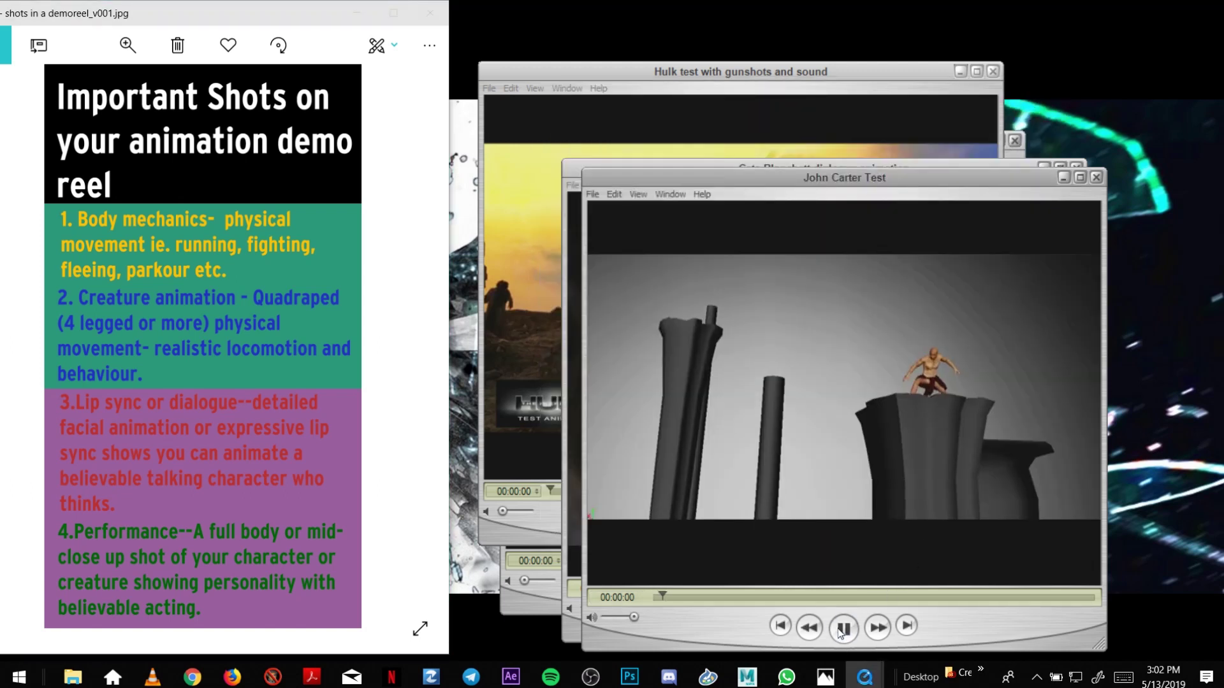
{"action": "left_click_drag", "start_coordinate": [868, 174], "coordinate": [802, 97]}
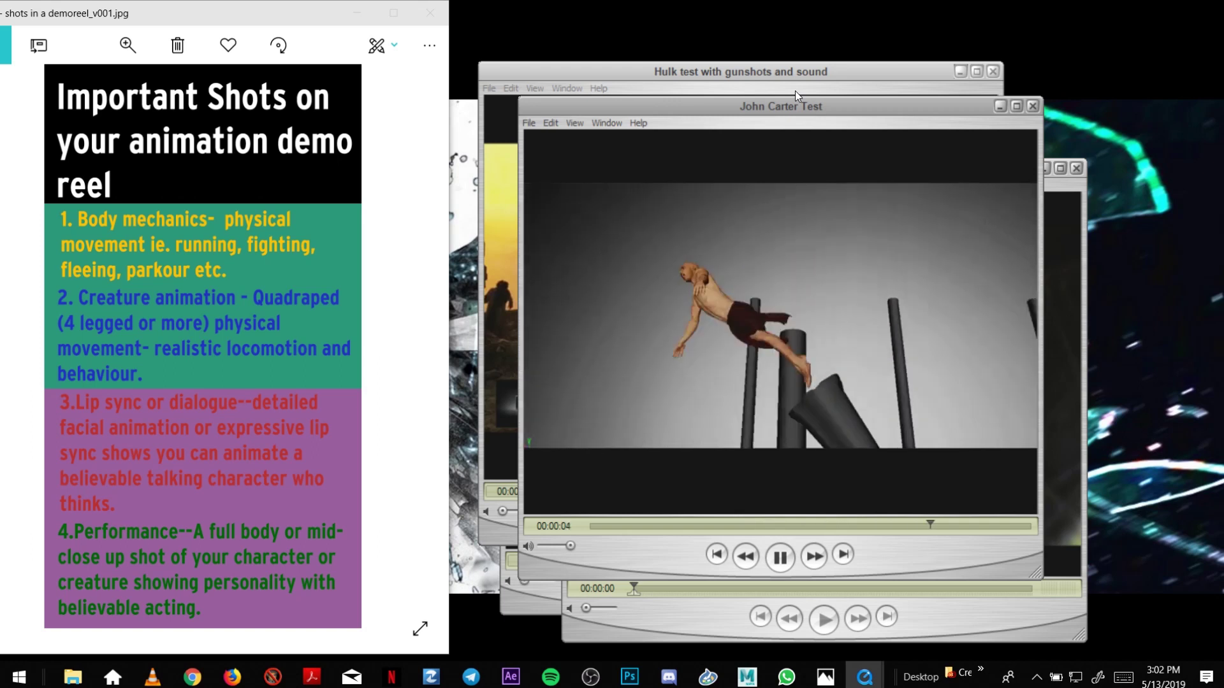
Hide John Carter Test, move the Cate Blanchett window up-left, play it, then minimise it.
{"action": "left_click", "coordinate": [1000, 106]}
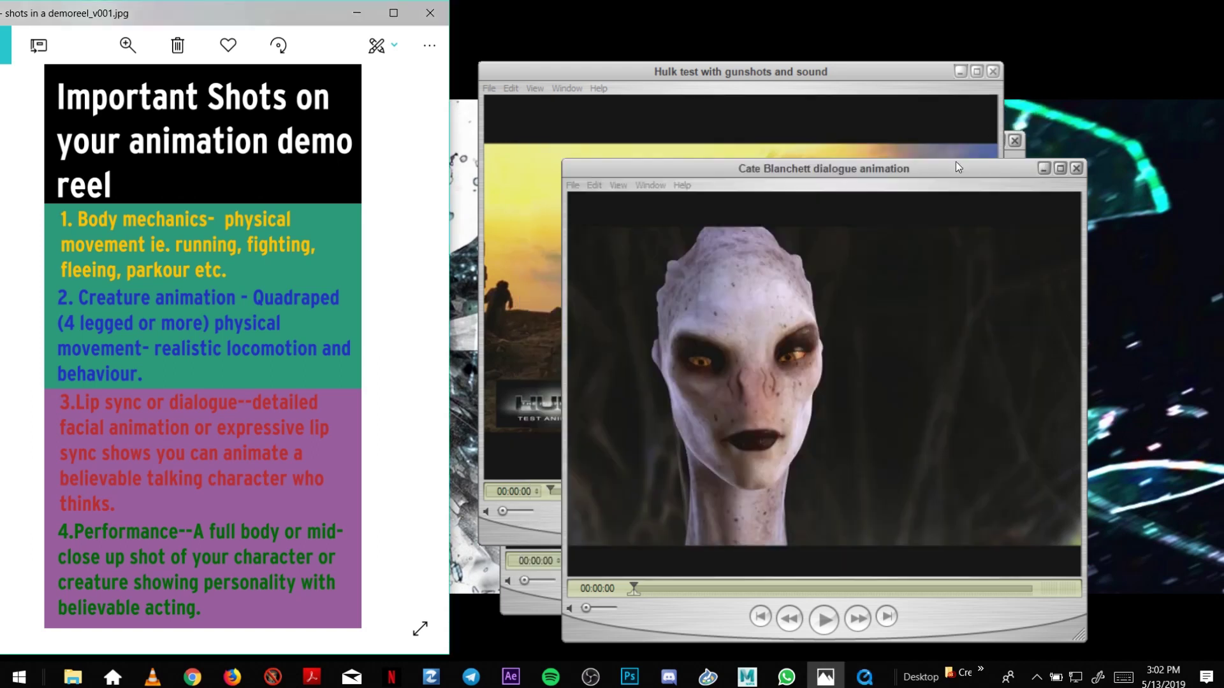
{"action": "left_click_drag", "start_coordinate": [852, 166], "coordinate": [769, 98]}
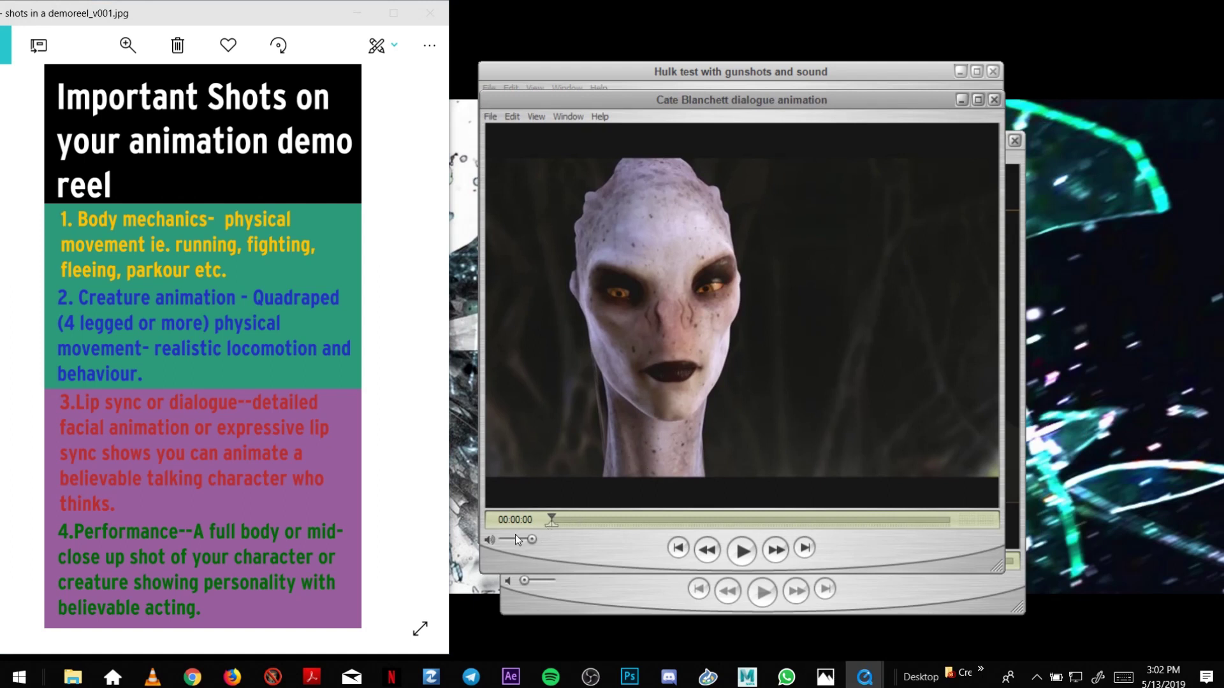
{"action": "key", "text": "space"}
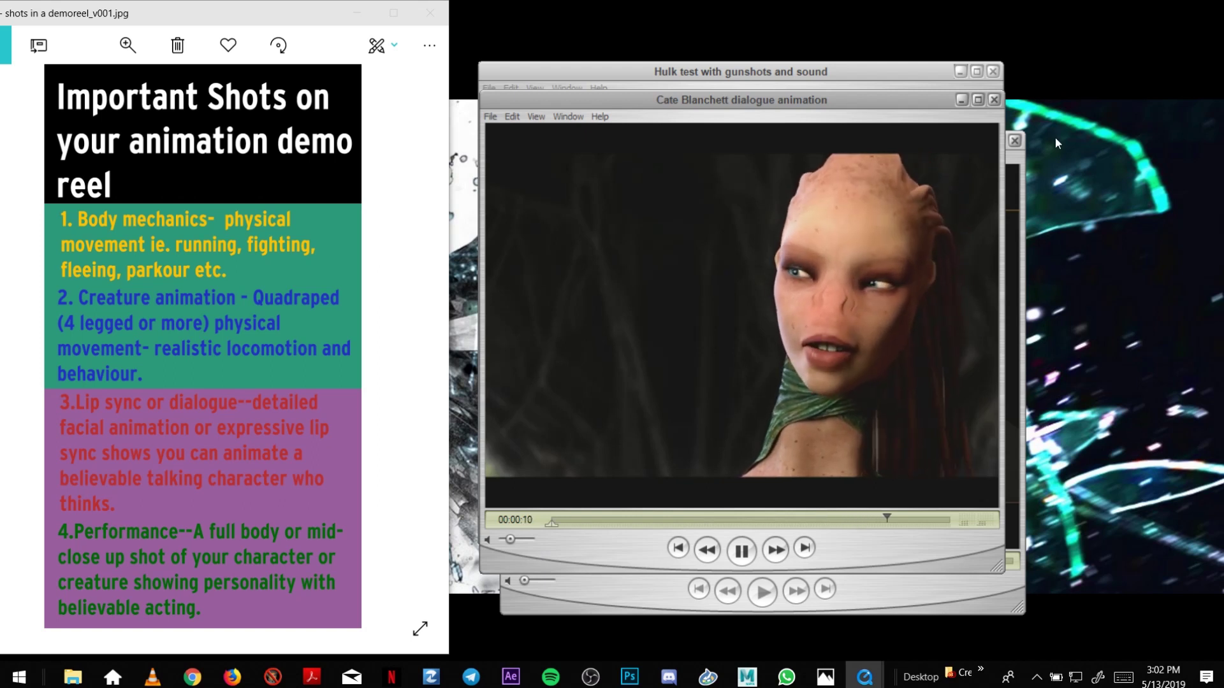
{"action": "left_click", "coordinate": [960, 100]}
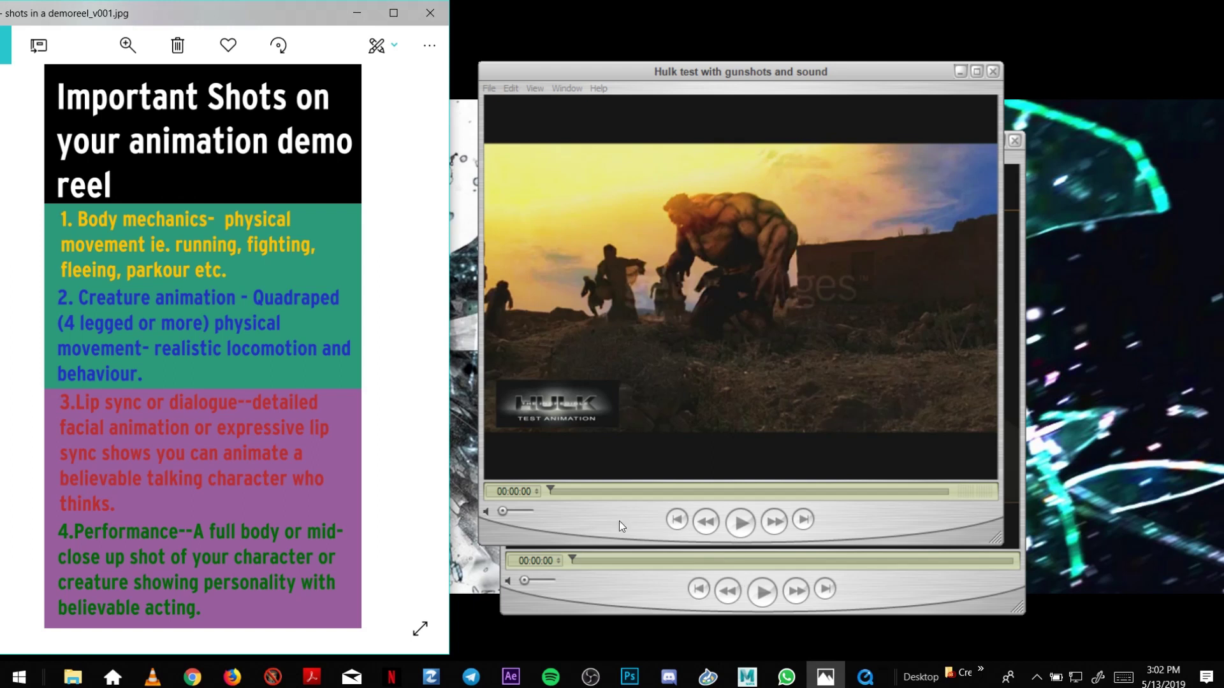
Play the Hulk test with gunshots and sound clip with its volume at minimum.
{"action": "left_click", "coordinate": [742, 526]}
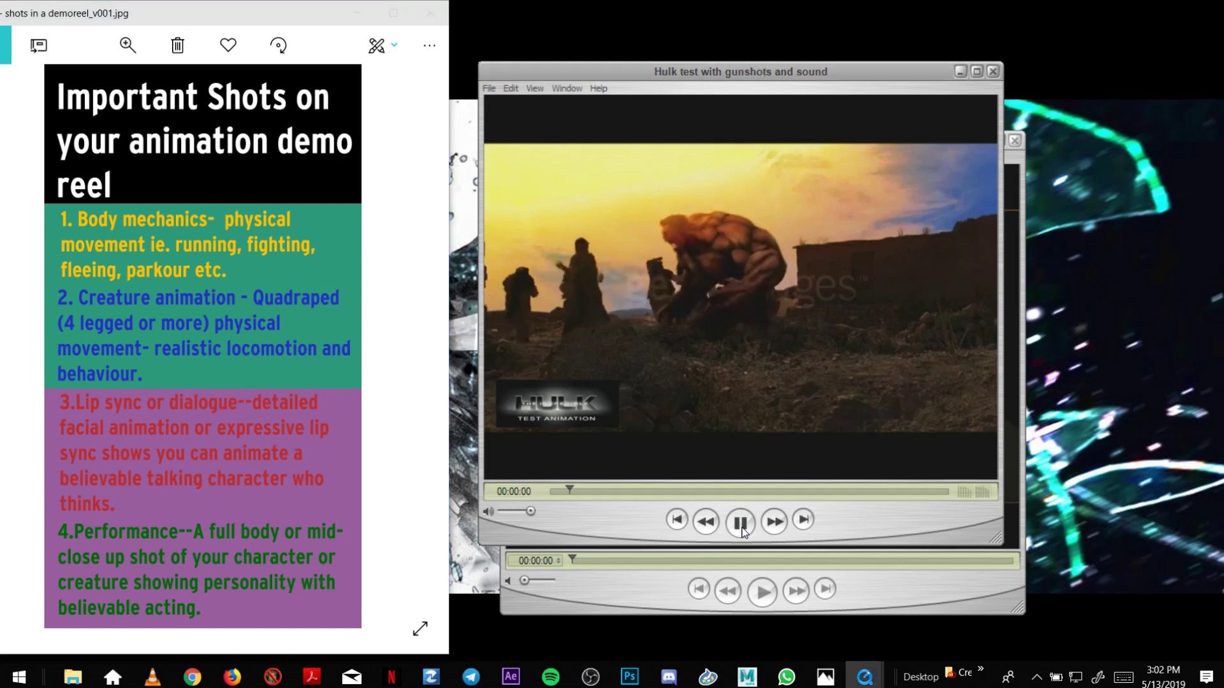
{"action": "left_click", "coordinate": [506, 510]}
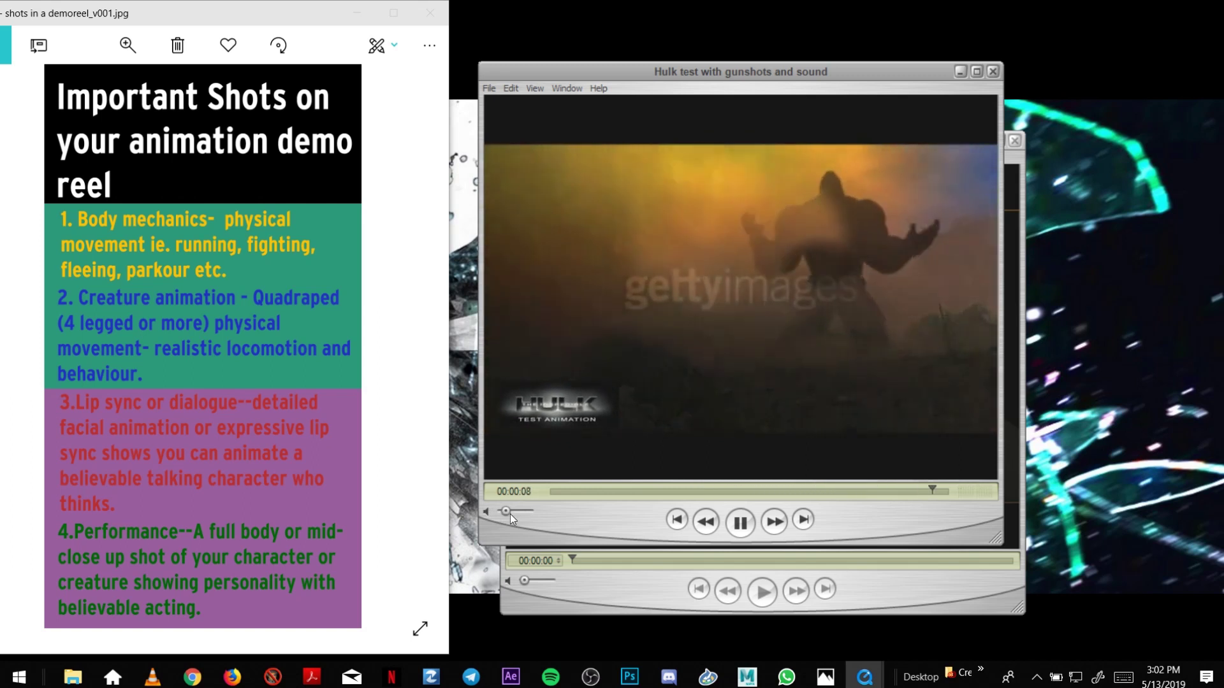
Hide the Hulk clip, play the 2d explosions test clip, replay it, and rewind to 00:00:00.
{"action": "left_click", "coordinate": [956, 74]}
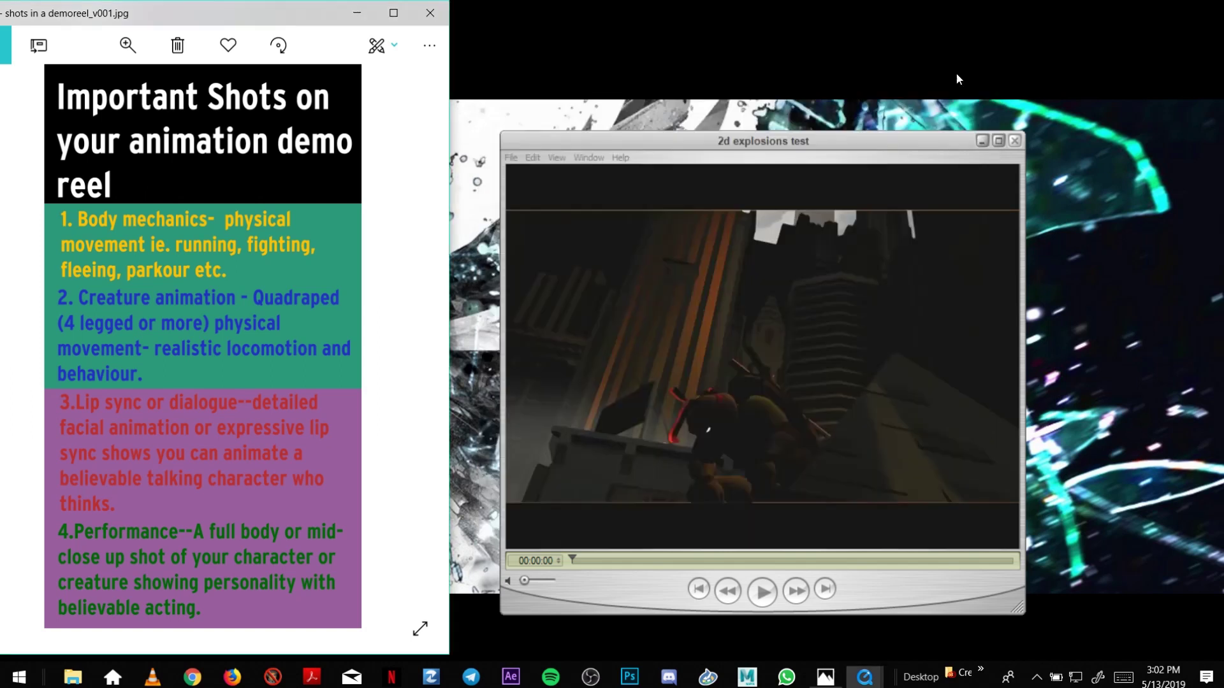
{"action": "left_click", "coordinate": [771, 601]}
{"action": "left_click", "coordinate": [769, 600]}
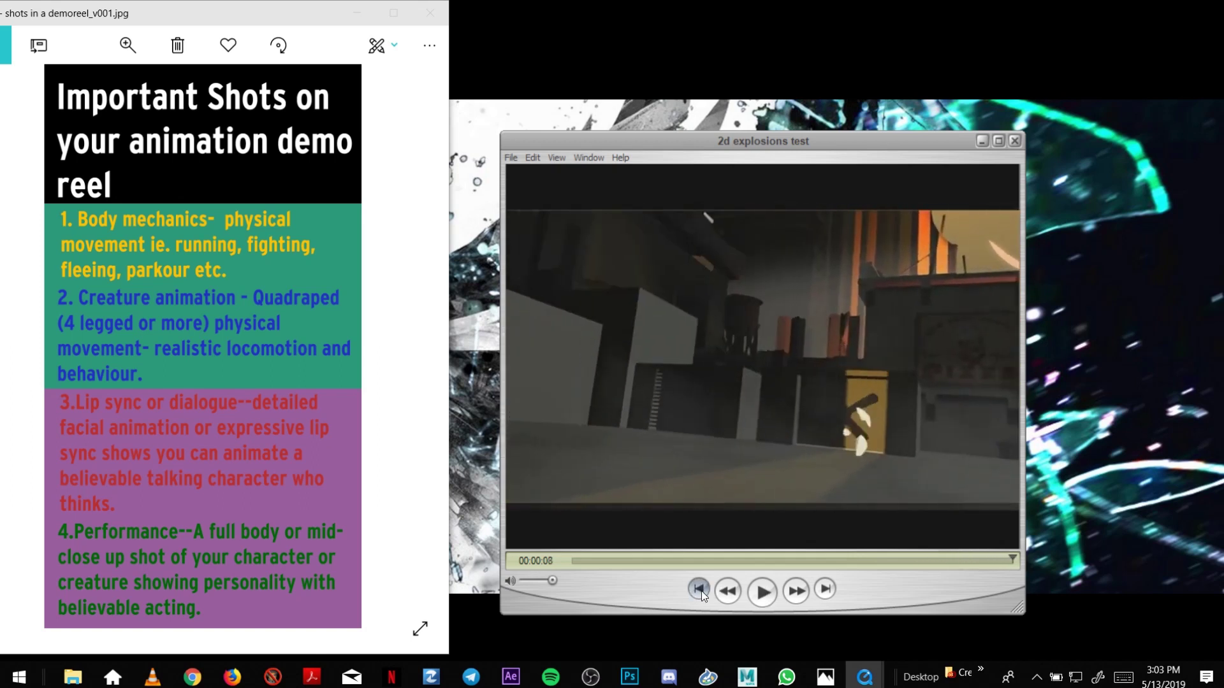
{"action": "left_click", "coordinate": [701, 591]}
{"action": "left_click", "coordinate": [761, 592]}
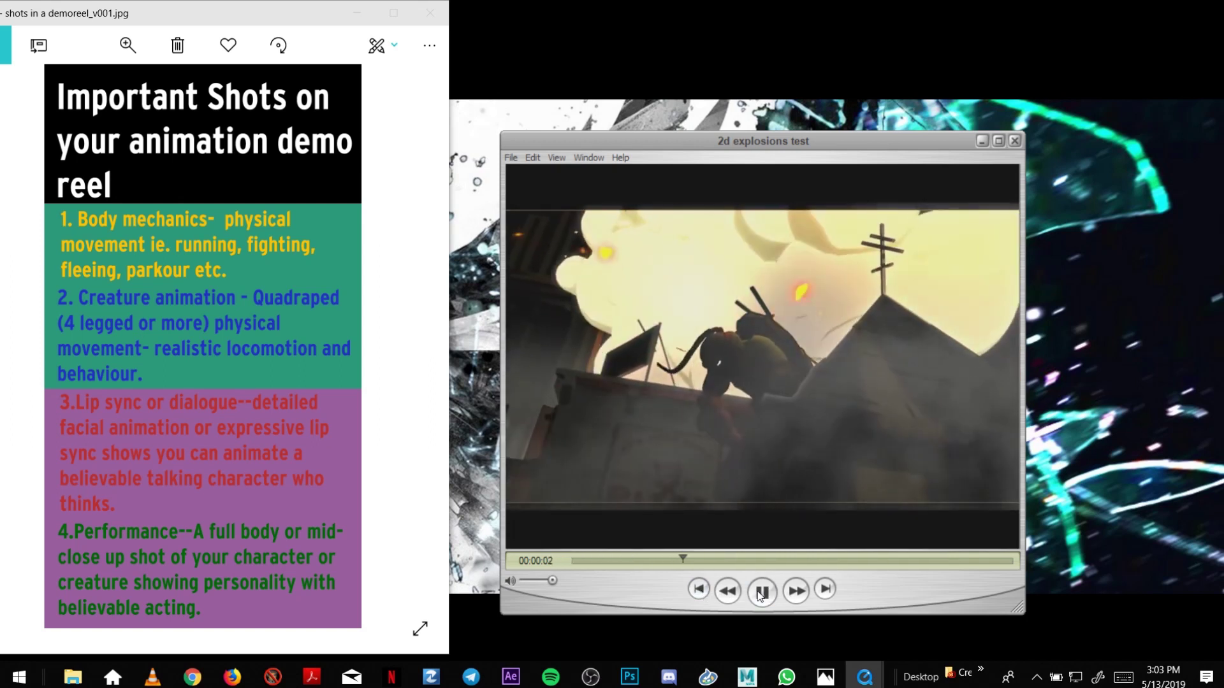
{"action": "left_click", "coordinate": [761, 592]}
{"action": "left_click", "coordinate": [701, 591]}
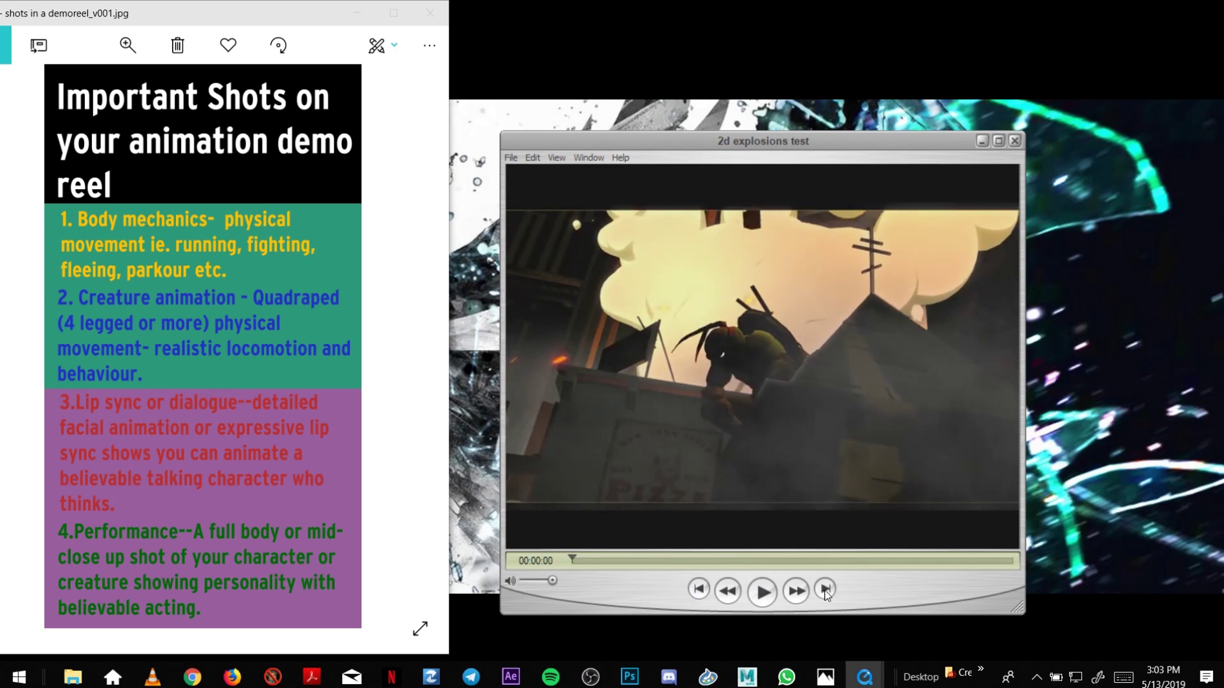
Arrange the Photos and 2d explosions test windows, nudging both up-left beside the other clips.
{"action": "left_click", "coordinate": [864, 677]}
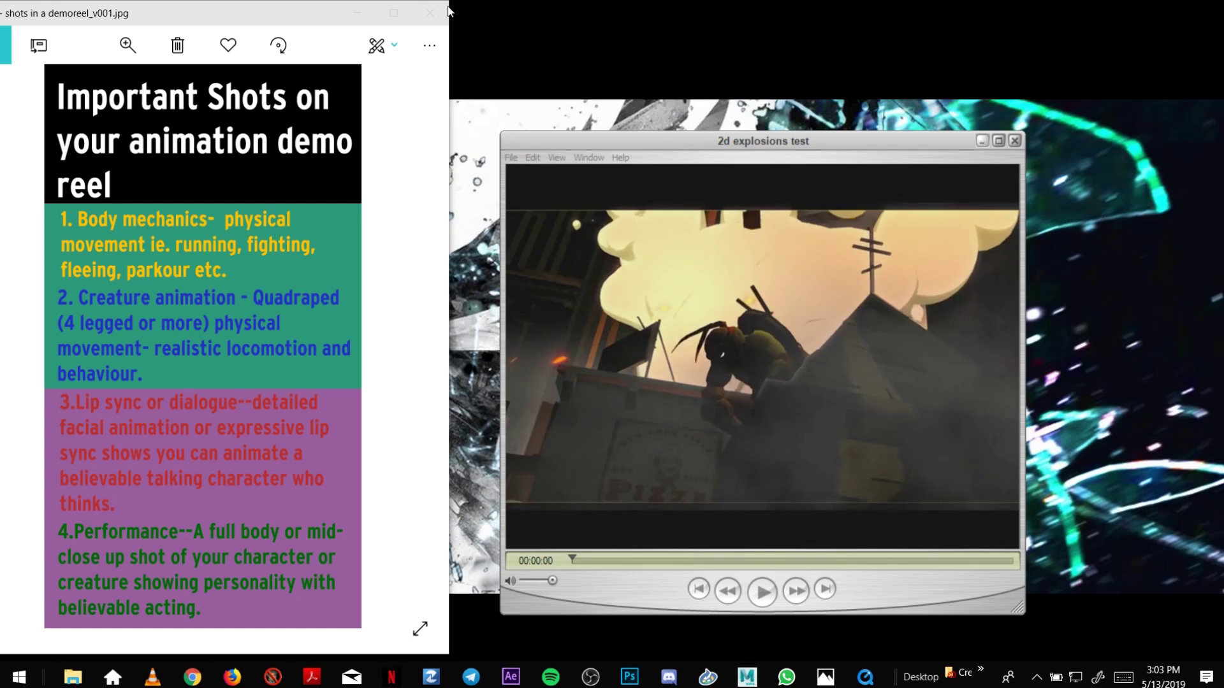
{"action": "left_click_drag", "start_coordinate": [305, 19], "coordinate": [304, 19]}
{"action": "left_click_drag", "start_coordinate": [682, 136], "coordinate": [659, 117]}
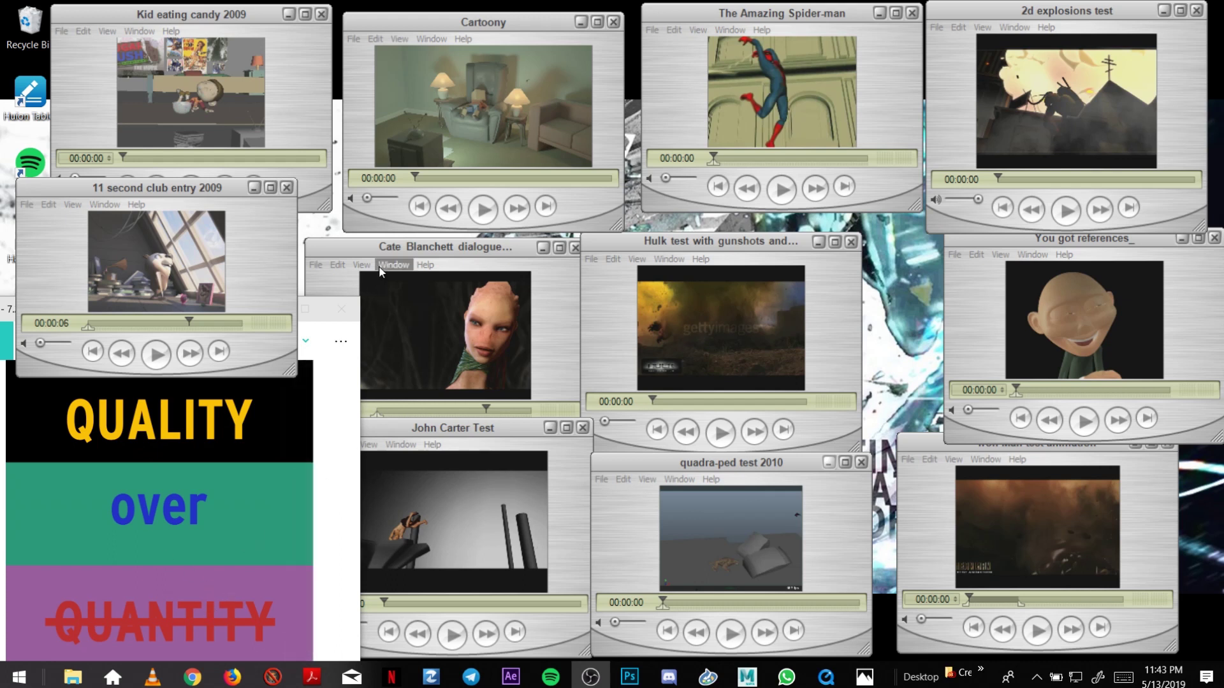
Reposition the Cate Blanchett, John Carter Test, quadra-ped and Iron Man windows into the tiled grid.
{"action": "left_click_drag", "start_coordinate": [378, 252], "coordinate": [372, 245]}
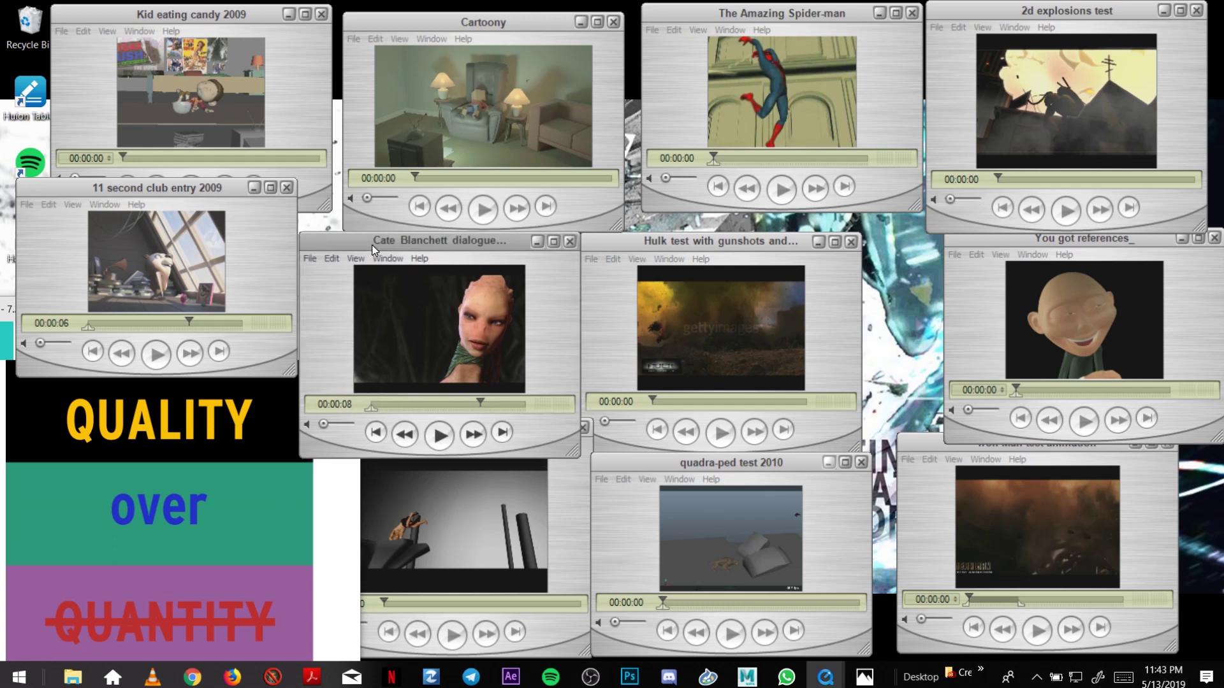
{"action": "left_click", "coordinate": [548, 489]}
{"action": "left_click_drag", "start_coordinate": [512, 426], "coordinate": [507, 433]}
{"action": "left_click_drag", "start_coordinate": [610, 461], "coordinate": [618, 468]}
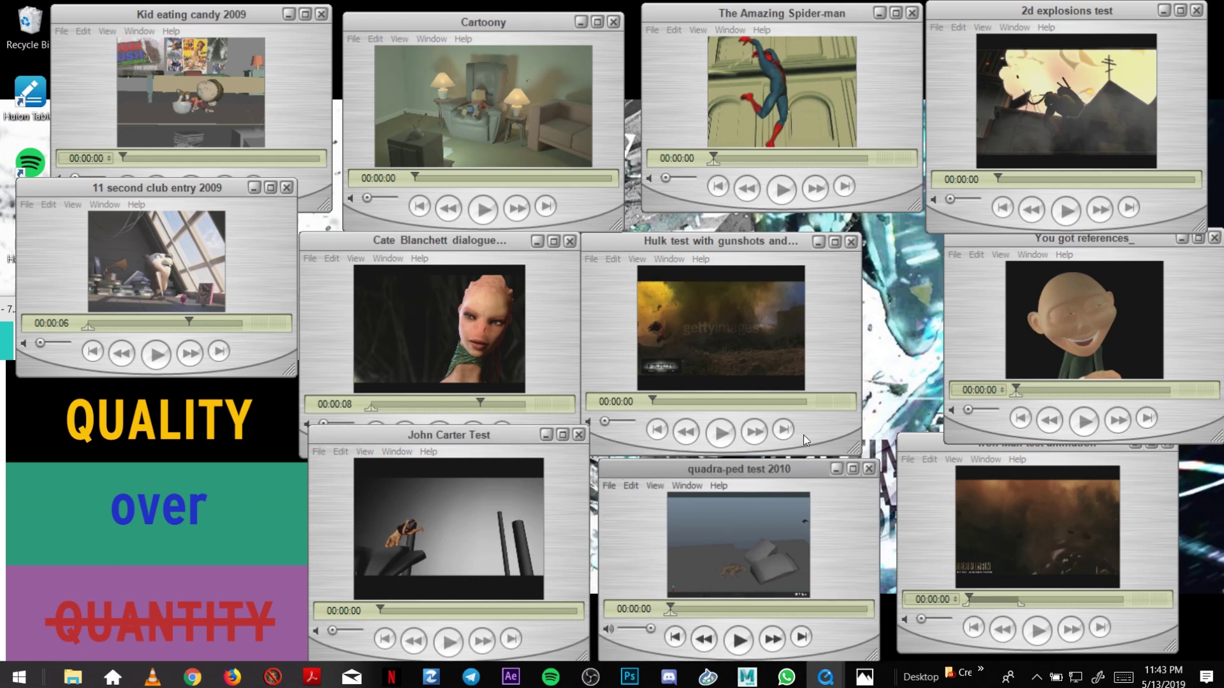
{"action": "left_click_drag", "start_coordinate": [924, 437], "coordinate": [927, 447]}
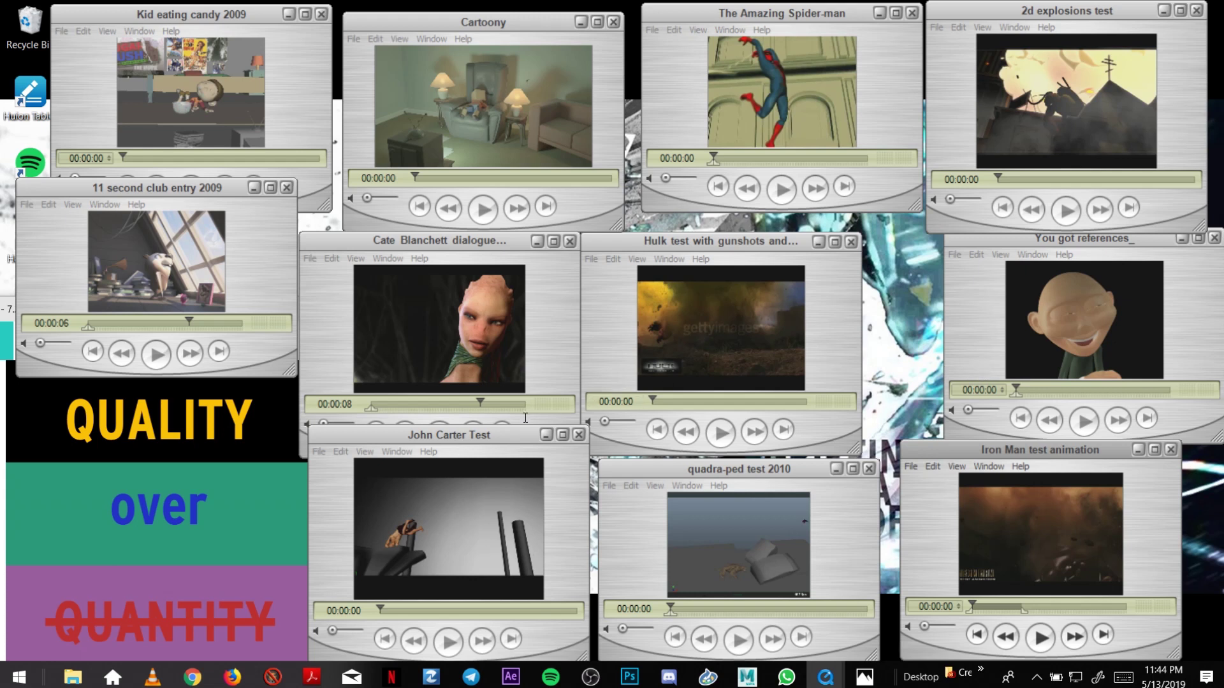
{"action": "left_click_drag", "start_coordinate": [513, 433], "coordinate": [515, 440]}
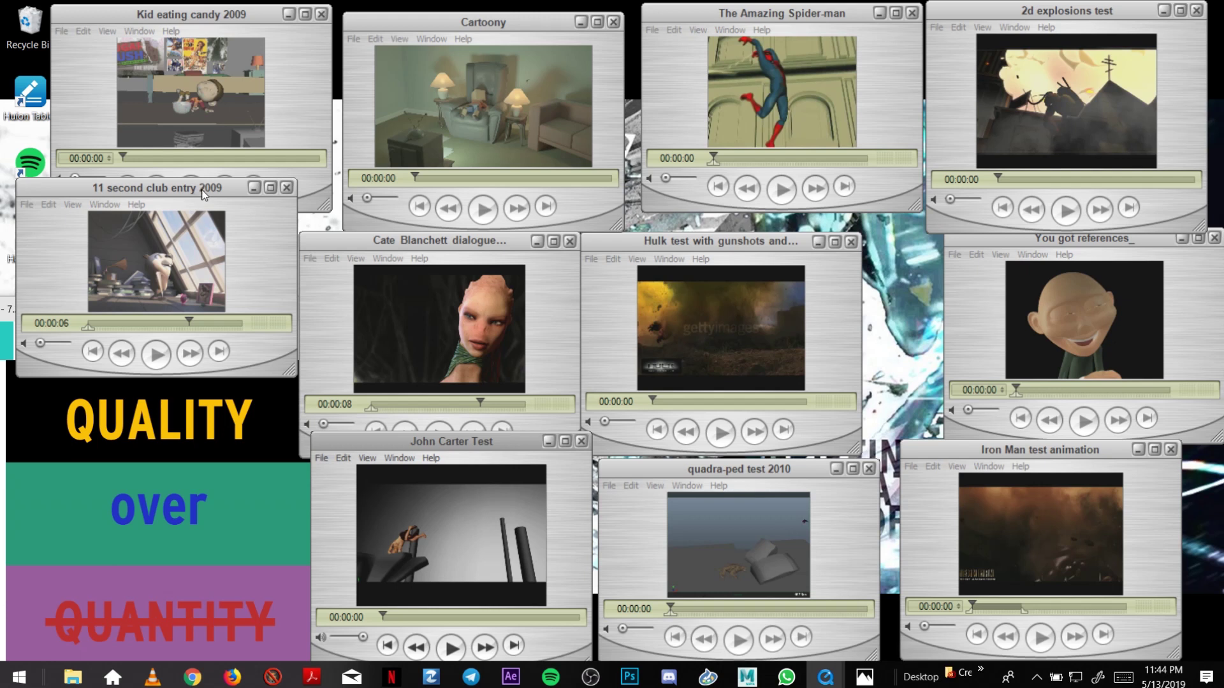
Shift the 11 second club entry 2009 window right and down, beneath Kid eating candy 2009.
{"action": "left_click_drag", "start_coordinate": [203, 194], "coordinate": [212, 200]}
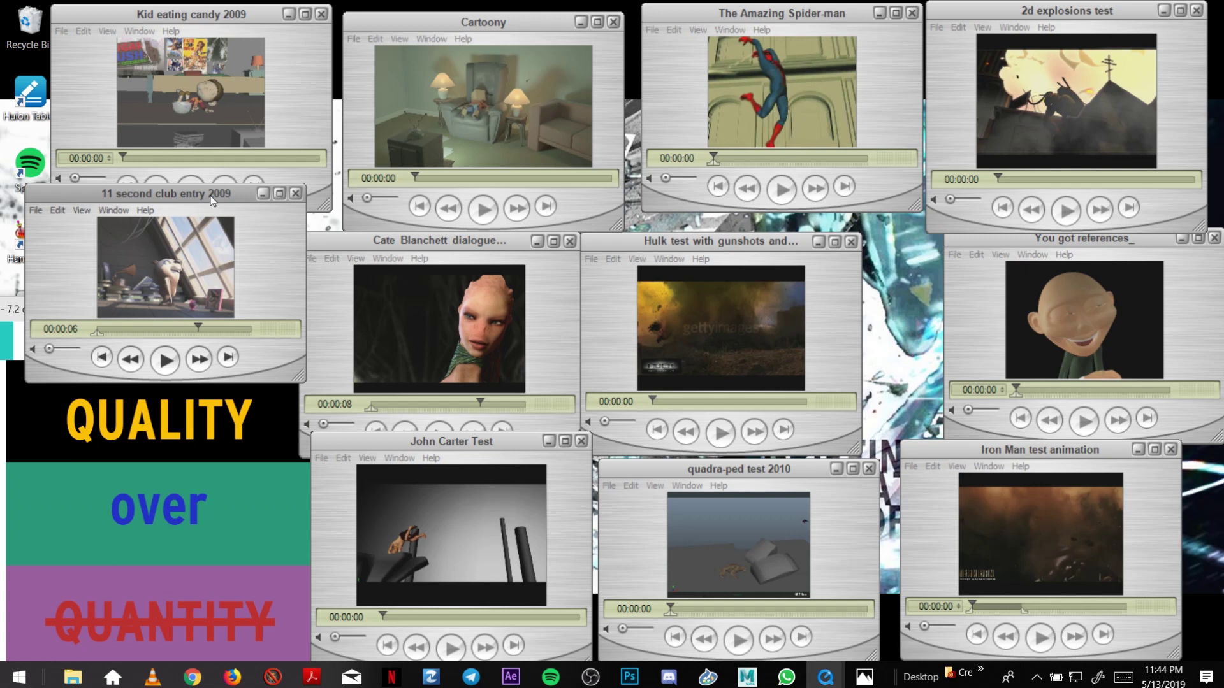
{"action": "left_click", "coordinate": [162, 15]}
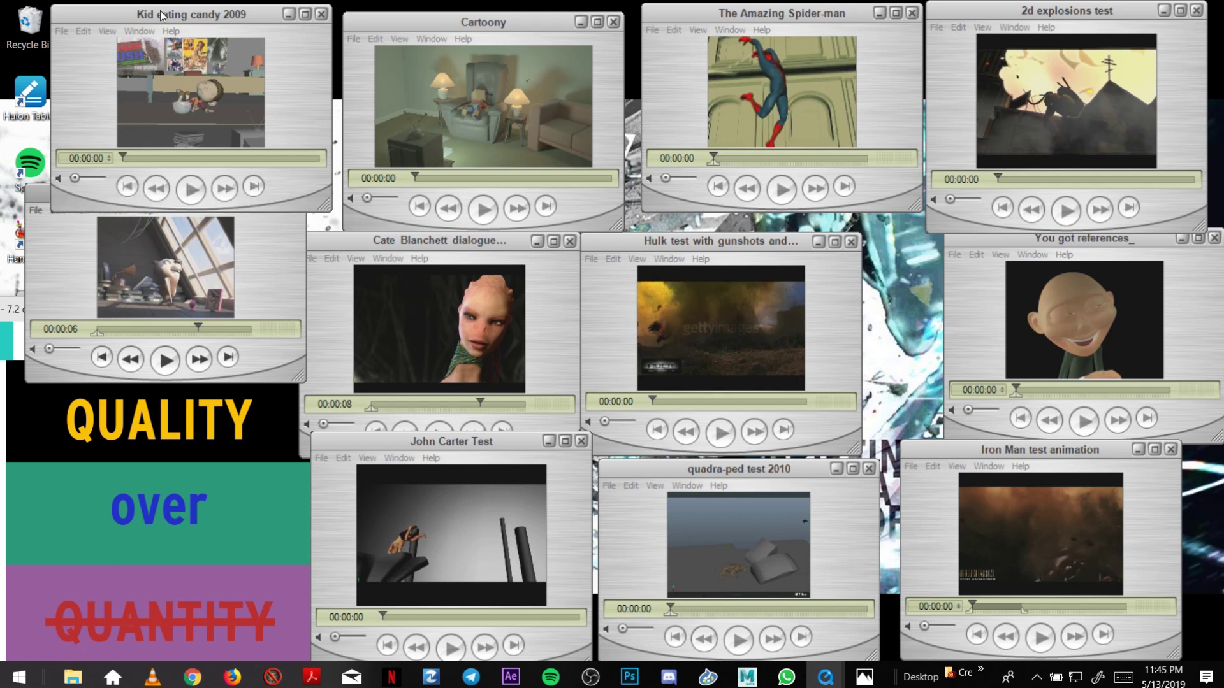
{"action": "left_click", "coordinate": [278, 250]}
{"action": "left_click_drag", "start_coordinate": [218, 199], "coordinate": [224, 211]}
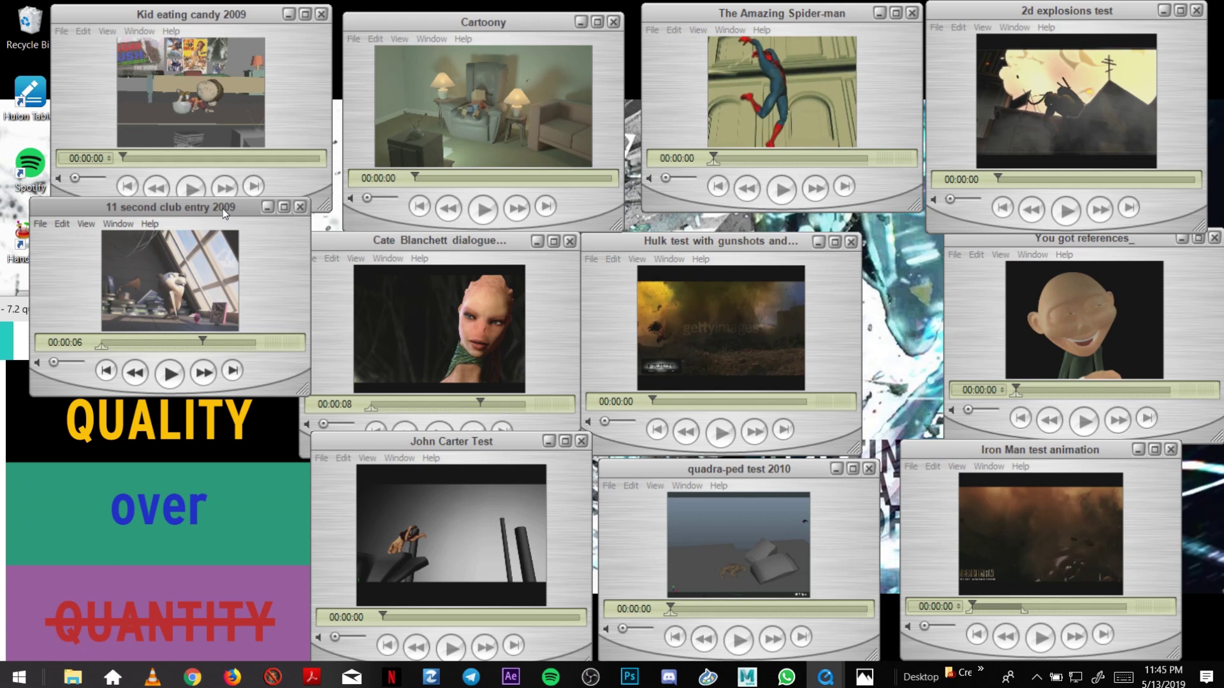
Nudge the 11 second club and John Carter windows, then play Cate Blanchett from the start.
{"action": "left_click_drag", "start_coordinate": [223, 209], "coordinate": [215, 218]}
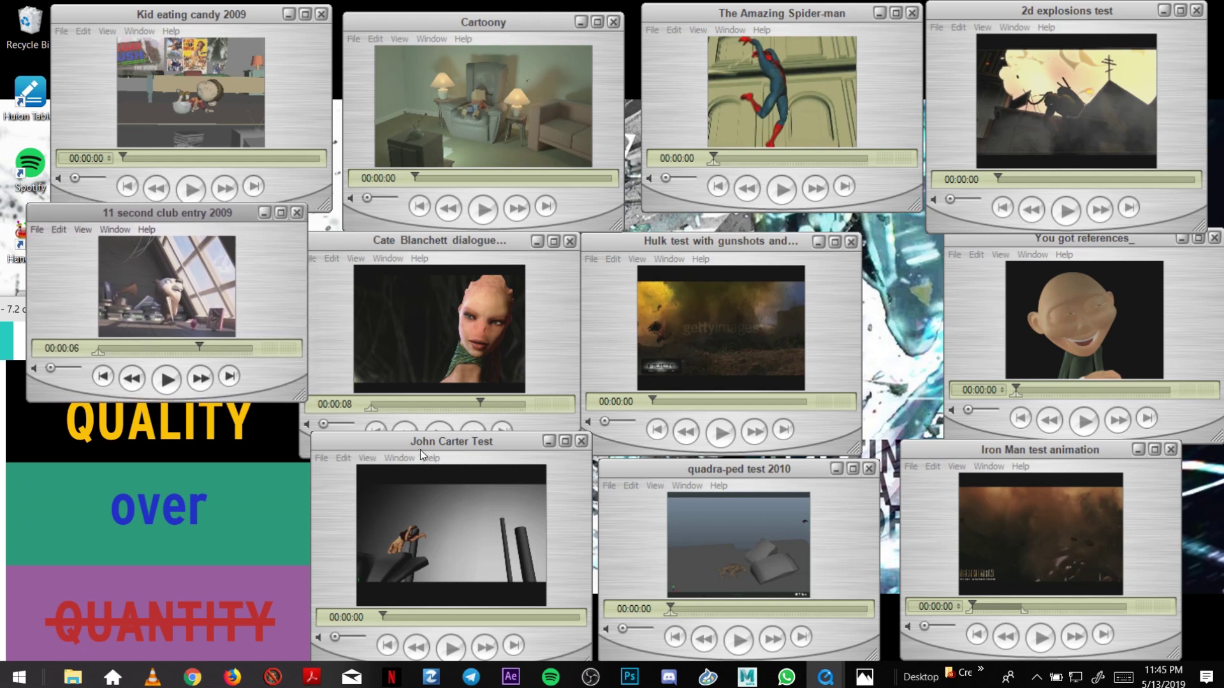
{"action": "left_click_drag", "start_coordinate": [420, 449], "coordinate": [415, 430]}
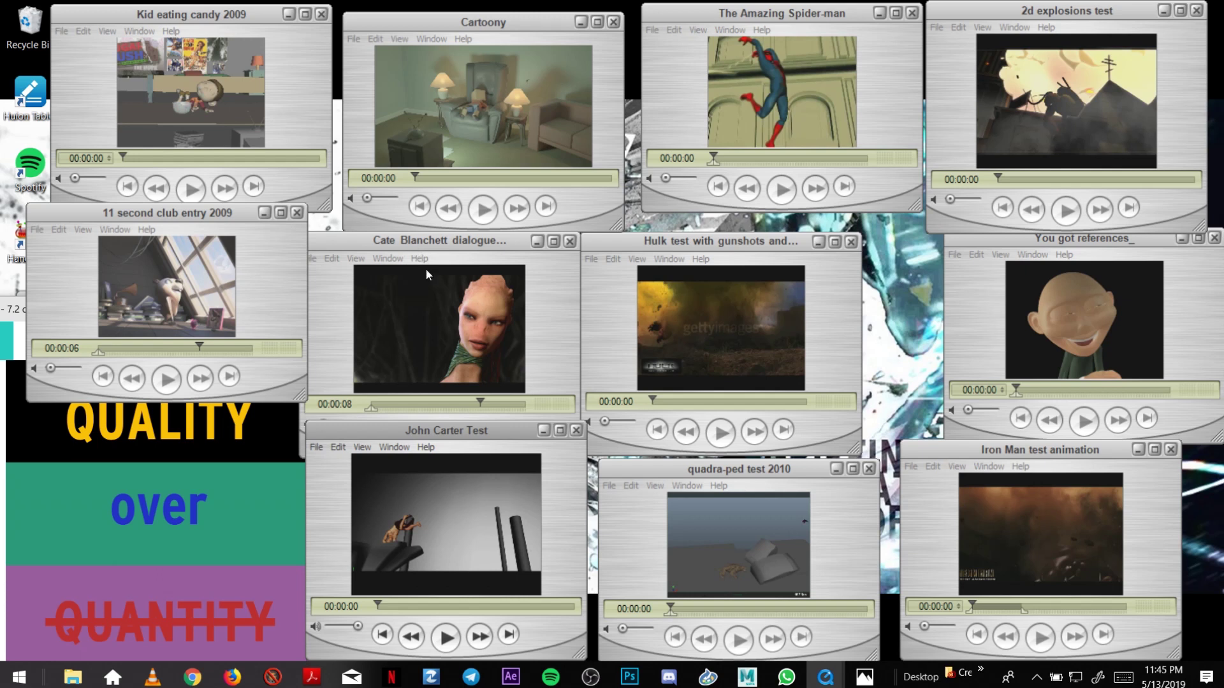
{"action": "left_click", "coordinate": [331, 322]}
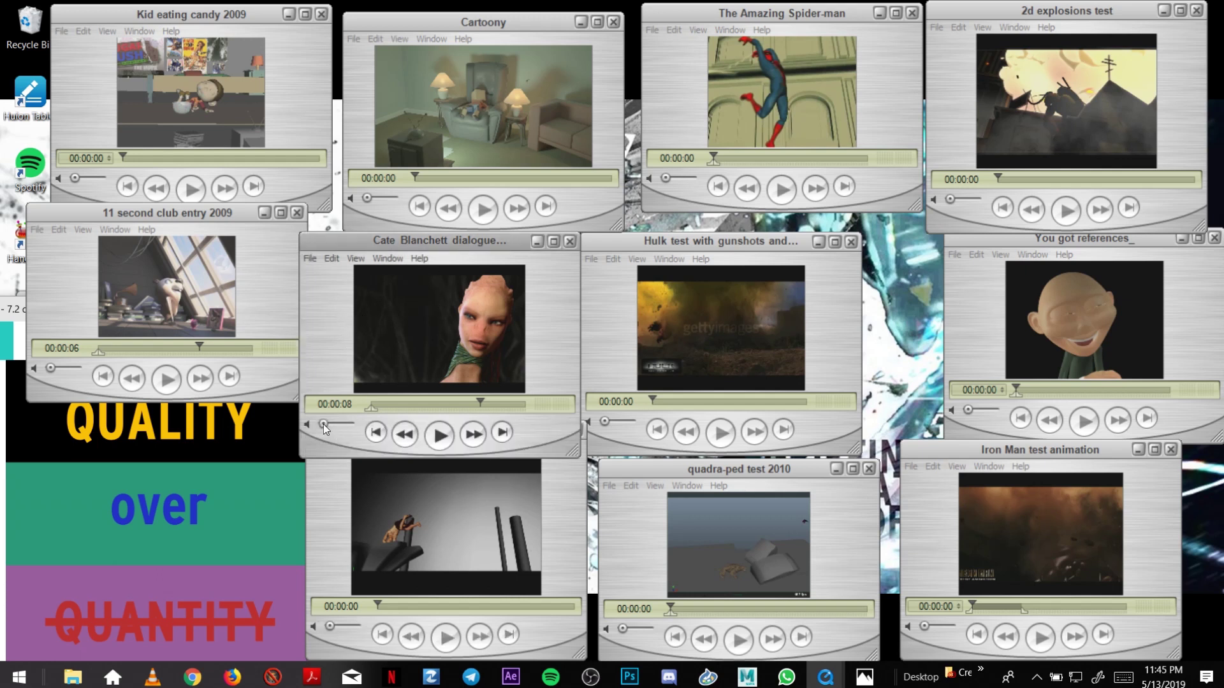
{"action": "left_click", "coordinate": [440, 436]}
{"action": "key", "text": "space"}
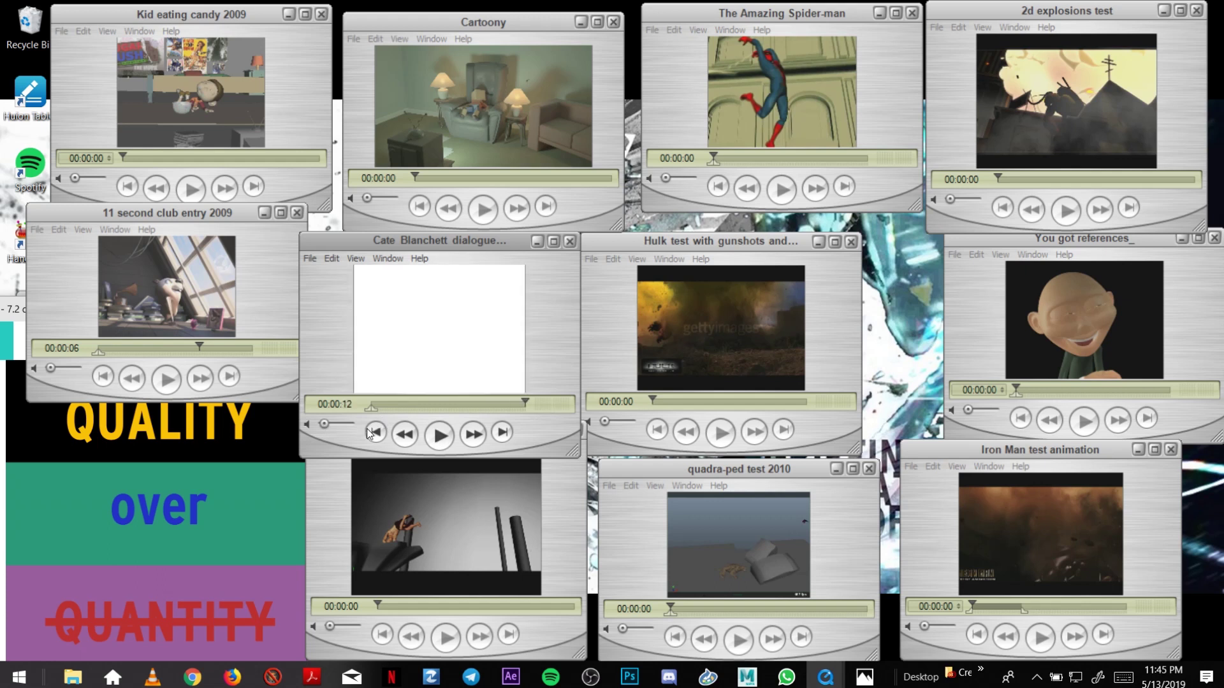
Scrub the Cate Blanchett clip through to its end and back to 00:00:00.
{"action": "left_click_drag", "start_coordinate": [377, 405], "coordinate": [360, 403]}
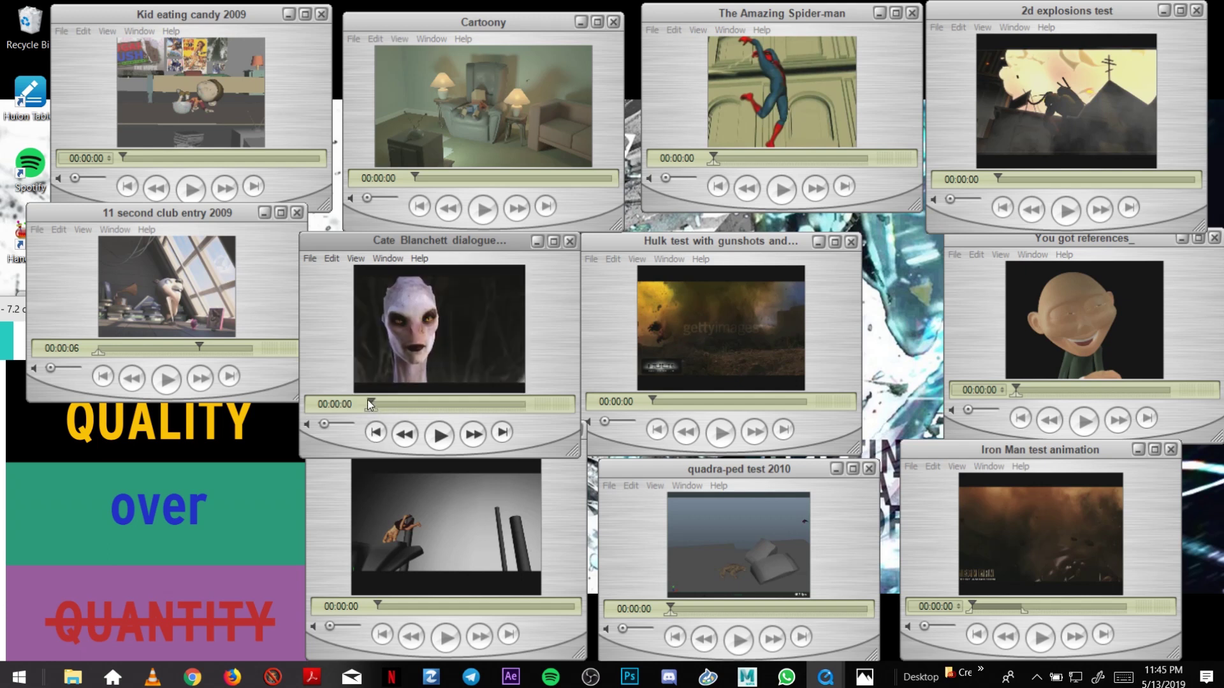
{"action": "key", "text": "End"}
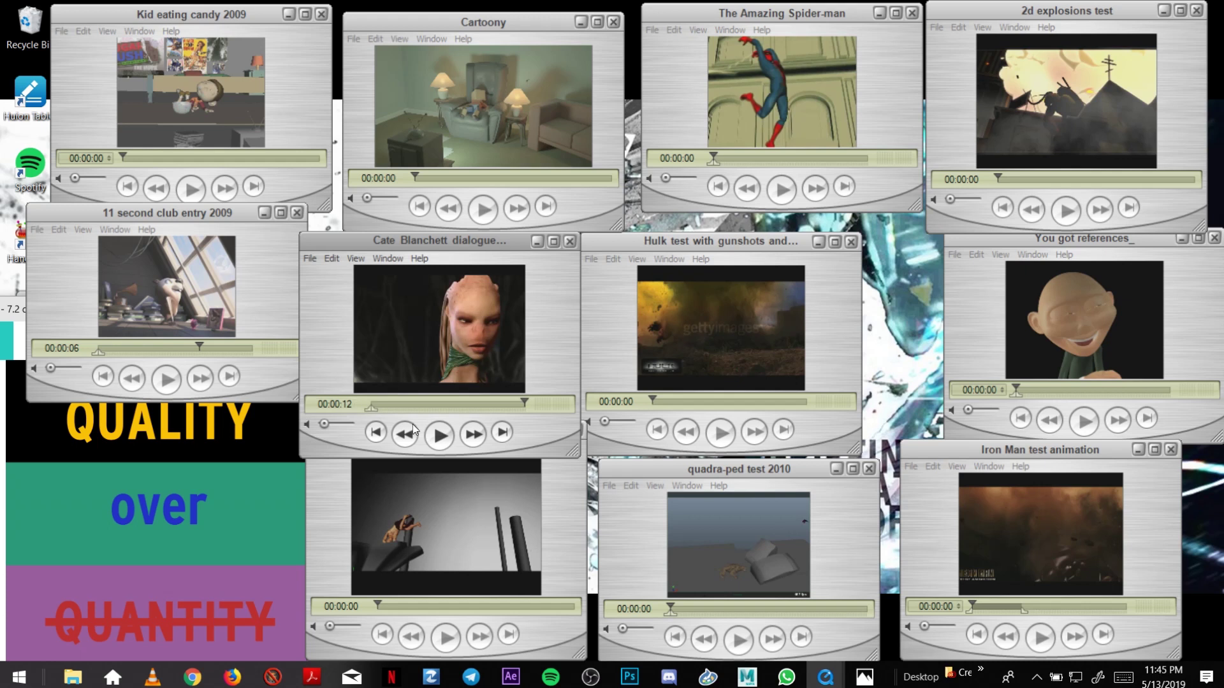
{"action": "left_click", "coordinate": [375, 405]}
{"action": "left_click_drag", "start_coordinate": [375, 406], "coordinate": [386, 407]}
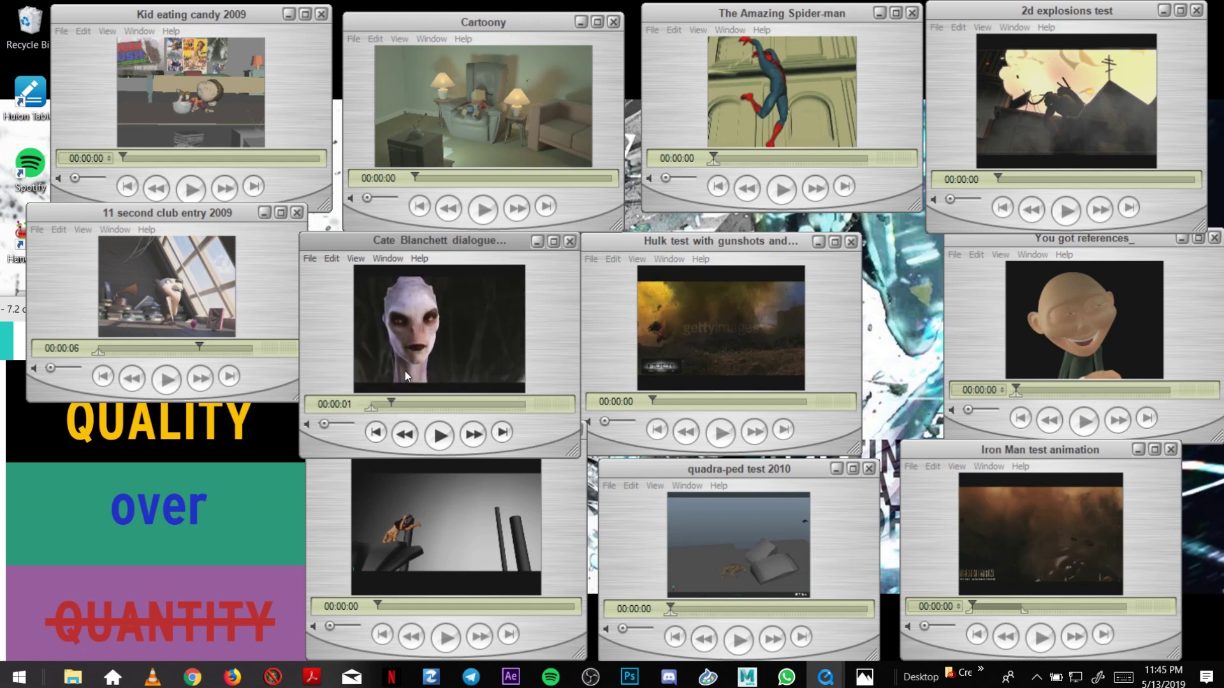
{"action": "left_click_drag", "start_coordinate": [393, 405], "coordinate": [389, 406]}
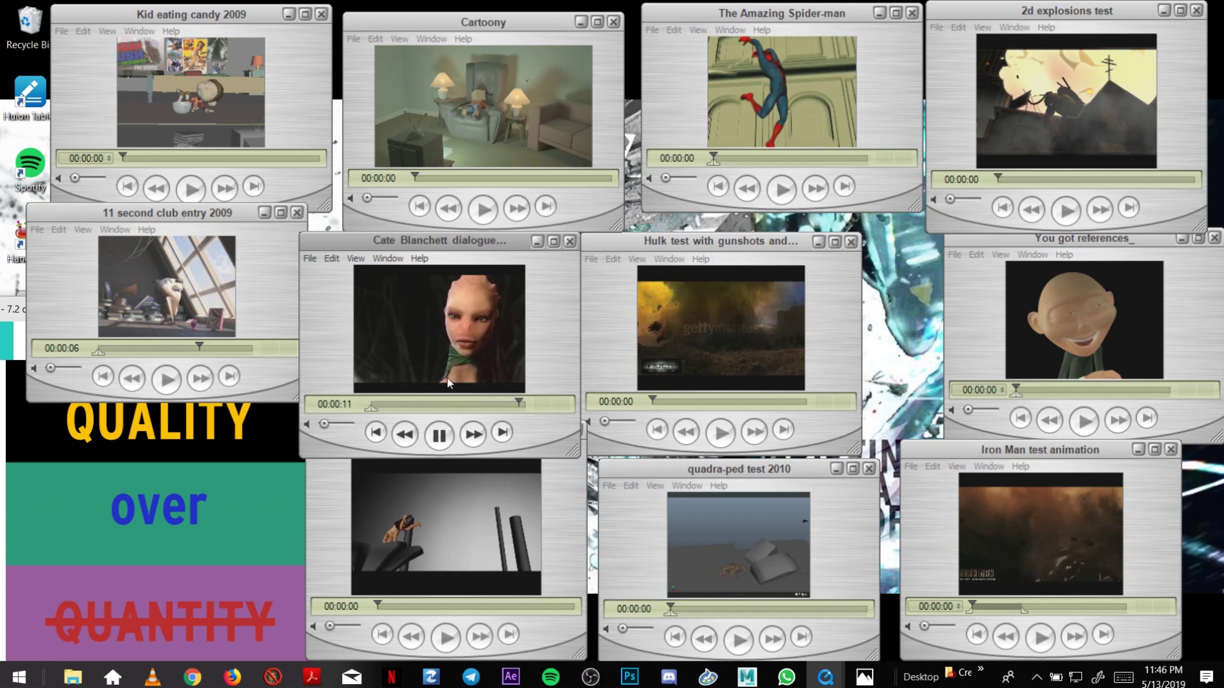
{"action": "left_click", "coordinate": [389, 404]}
{"action": "left_click_drag", "start_coordinate": [420, 403], "coordinate": [356, 404]}
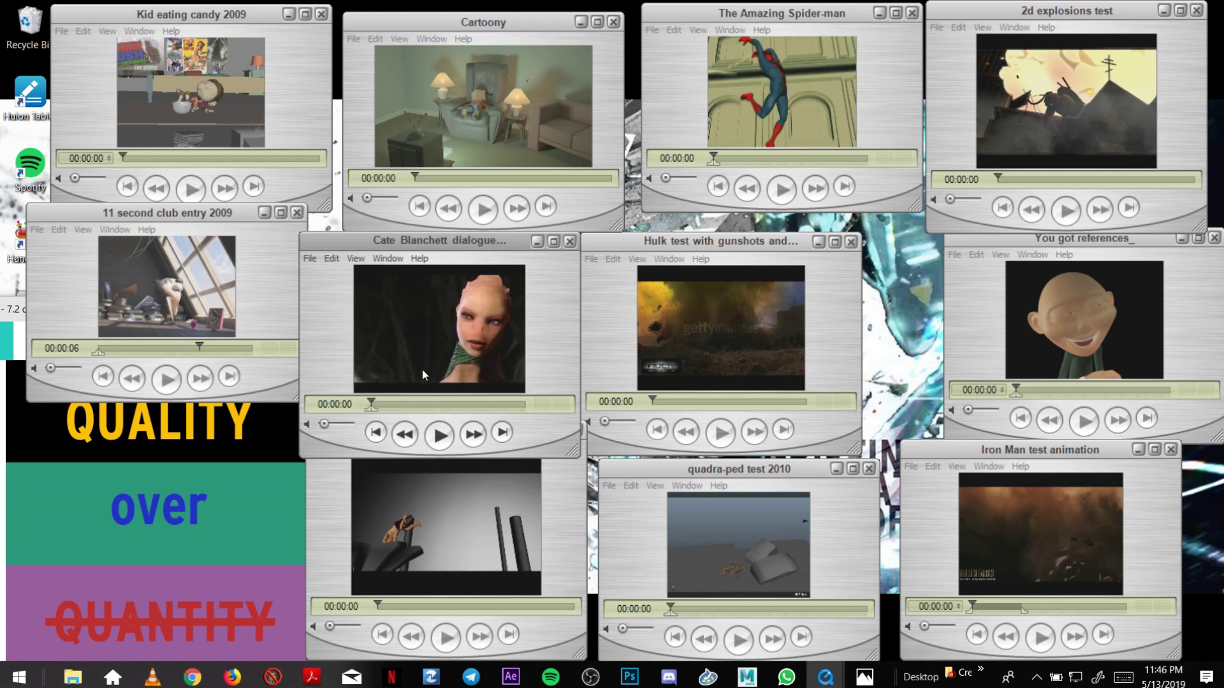
Play the Hulk test clip, then send it back to 00:00:00.
{"action": "left_click", "coordinate": [656, 430]}
{"action": "left_click", "coordinate": [722, 435]}
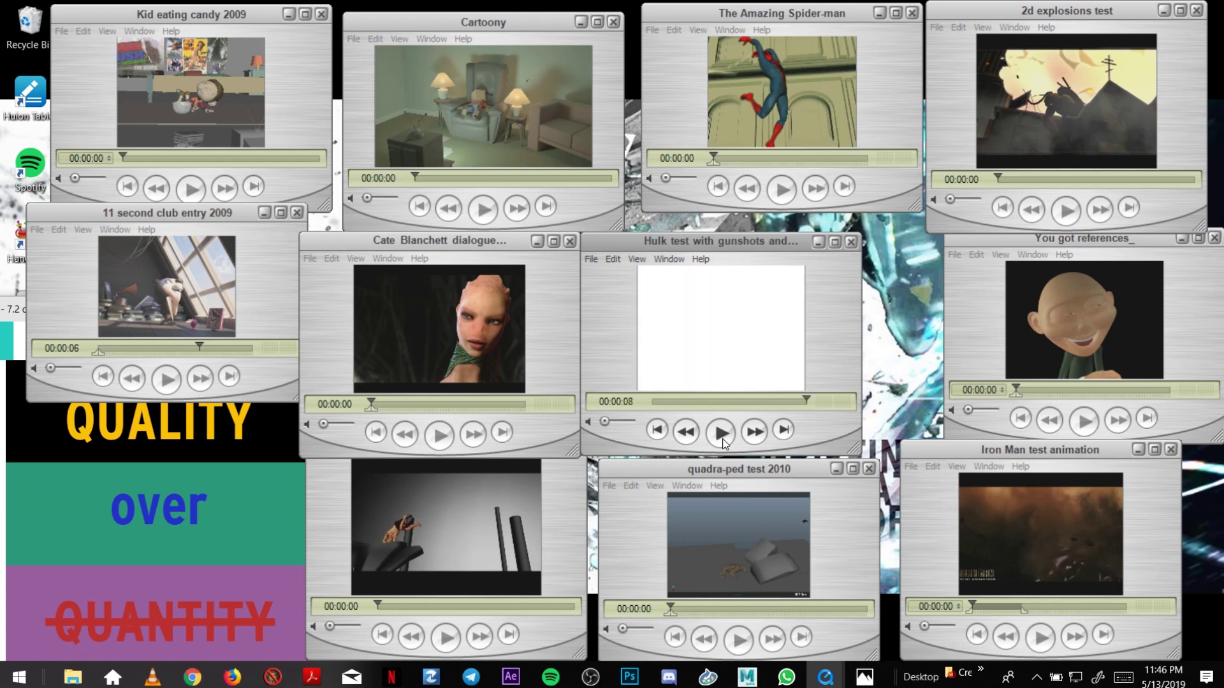
{"action": "left_click_drag", "start_coordinate": [664, 399], "coordinate": [687, 400]}
{"action": "key", "text": "Home"}
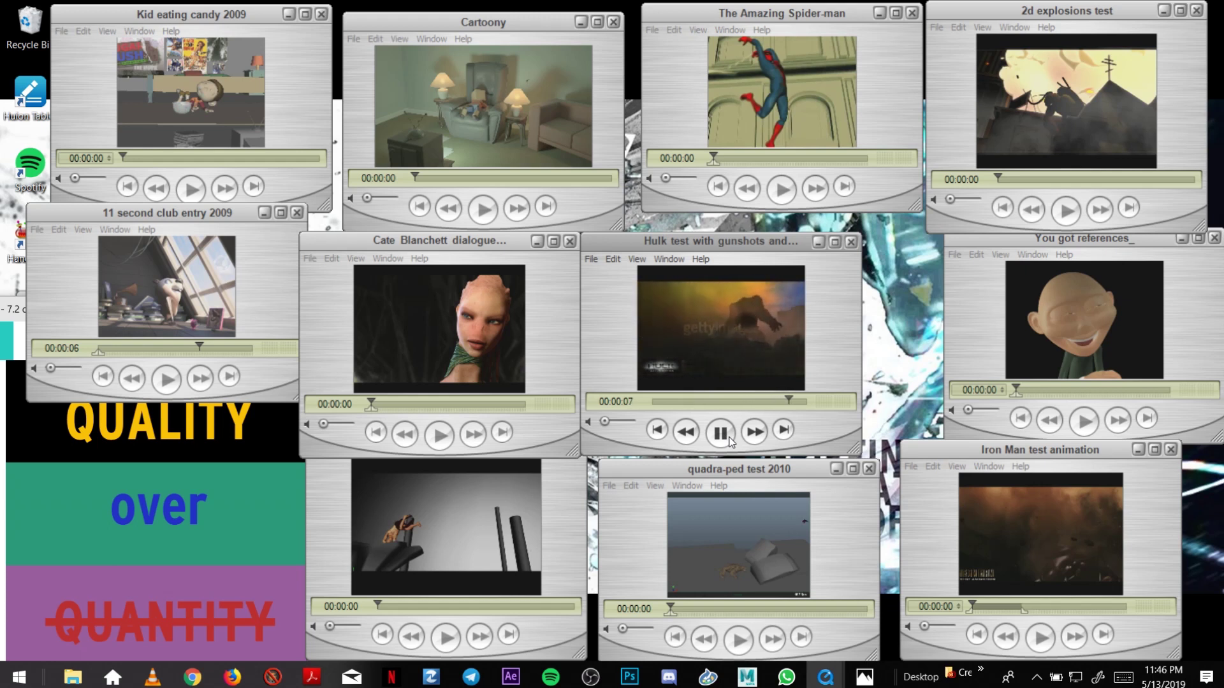
Rewind Hulk, then play the Iron Man test animation and scrub it to 00:00:02.
{"action": "left_click", "coordinate": [657, 432]}
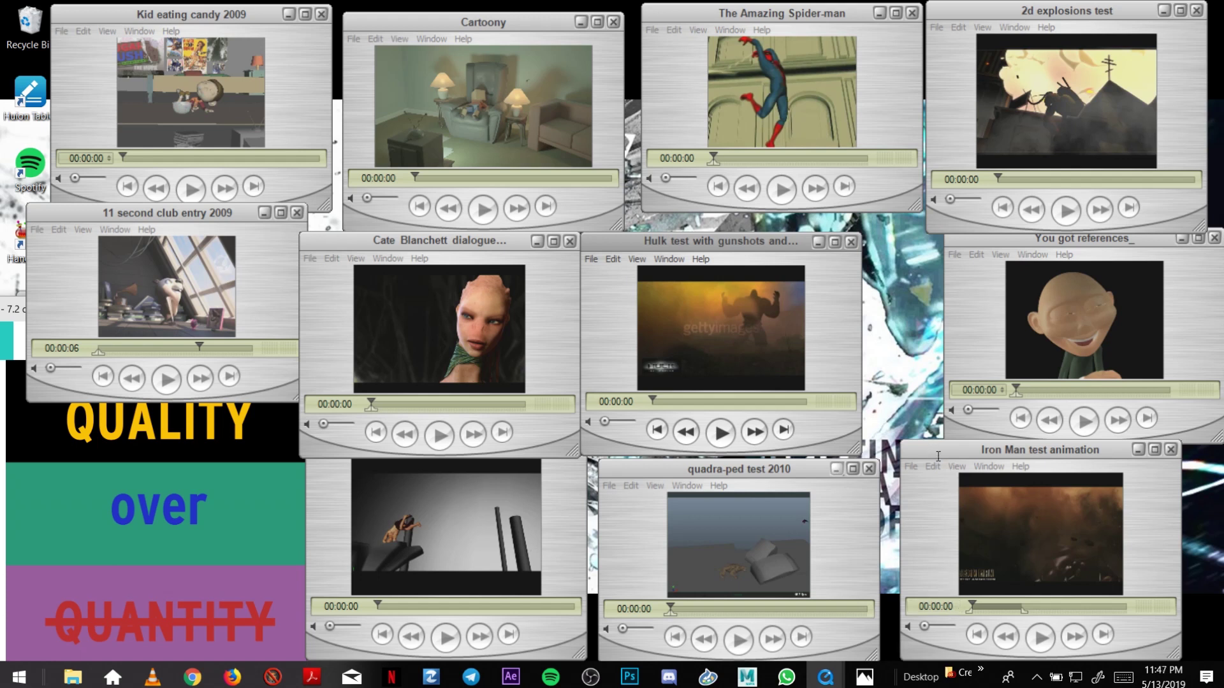
{"action": "left_click_drag", "start_coordinate": [934, 453], "coordinate": [928, 443]}
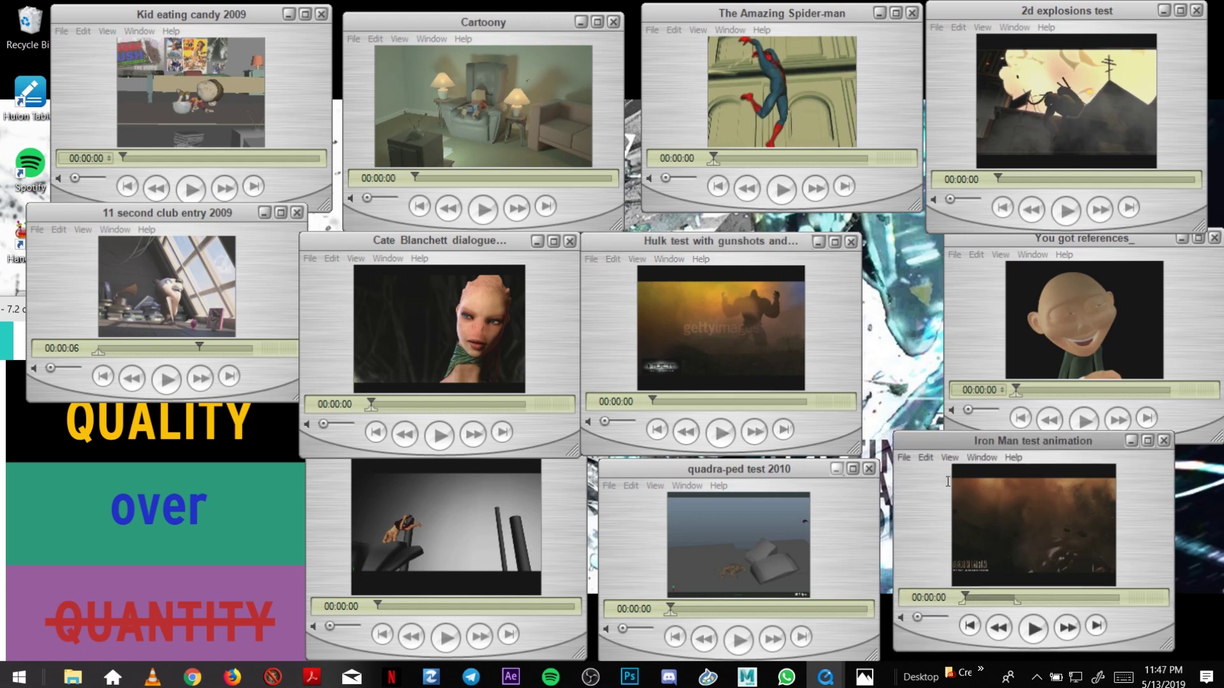
{"action": "left_click", "coordinate": [1034, 629]}
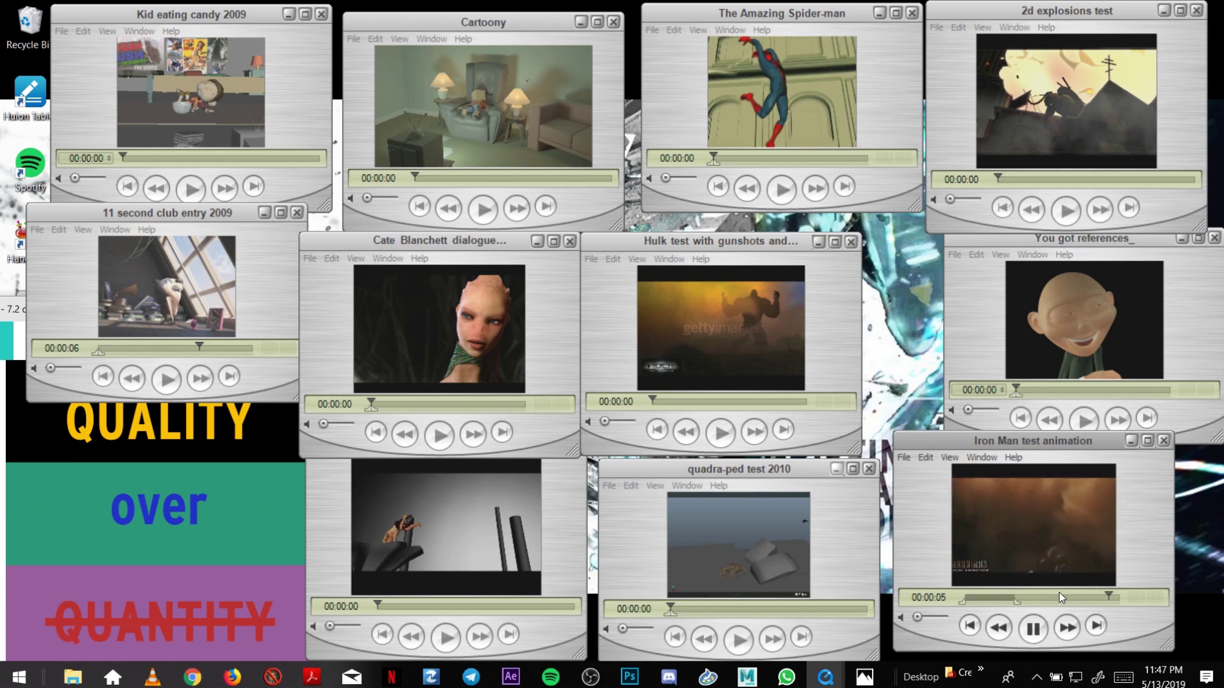
{"action": "left_click_drag", "start_coordinate": [998, 600], "coordinate": [1002, 598]}
{"action": "key", "text": "Left"}
{"action": "key", "text": "Left"}
{"action": "key", "text": "Left"}
{"action": "key", "text": "Left"}
{"action": "key", "text": "Left"}
{"action": "key", "text": "Left"}
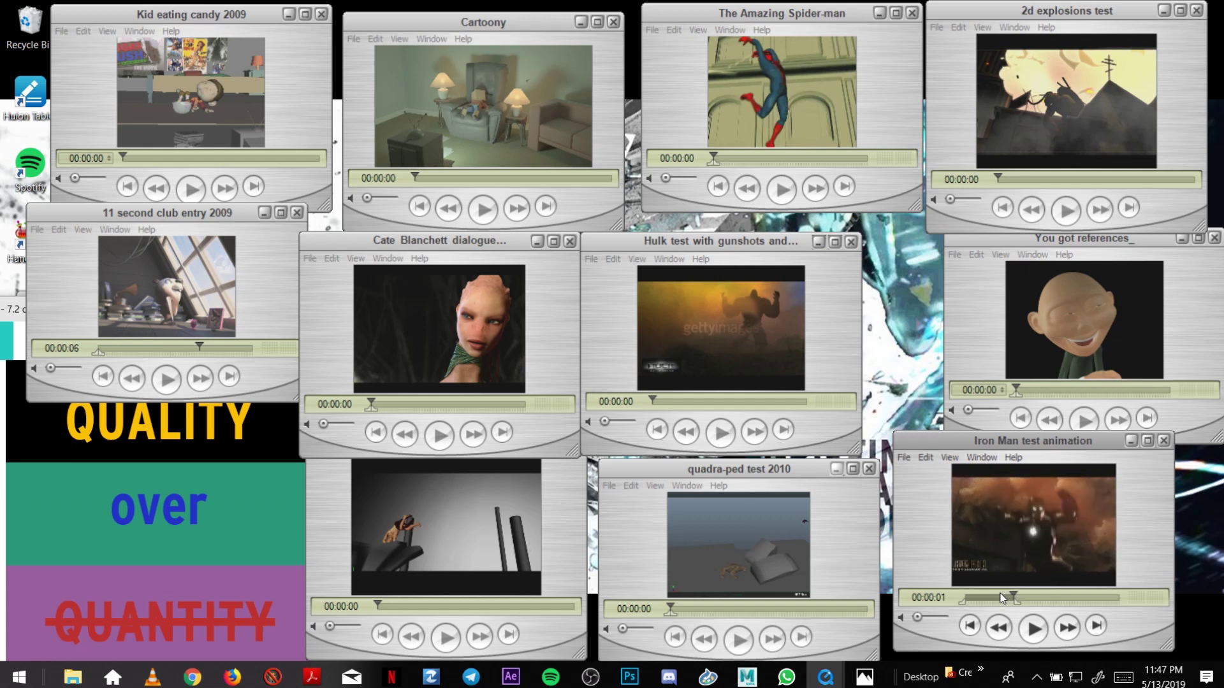
{"action": "left_click", "coordinate": [1002, 597]}
{"action": "left_click_drag", "start_coordinate": [1000, 592], "coordinate": [1036, 588]}
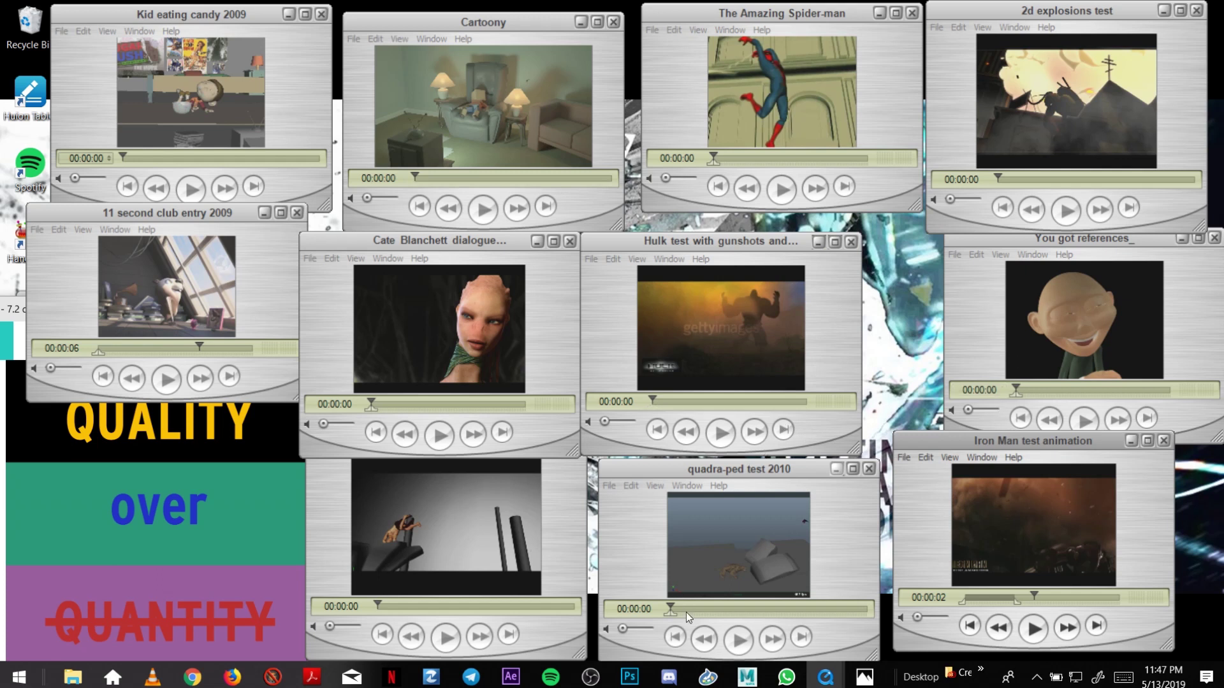
Max the quadra-ped clip's volume and play The Amazing Spider-man clip through to 00:00:22.
{"action": "left_click", "coordinate": [648, 630]}
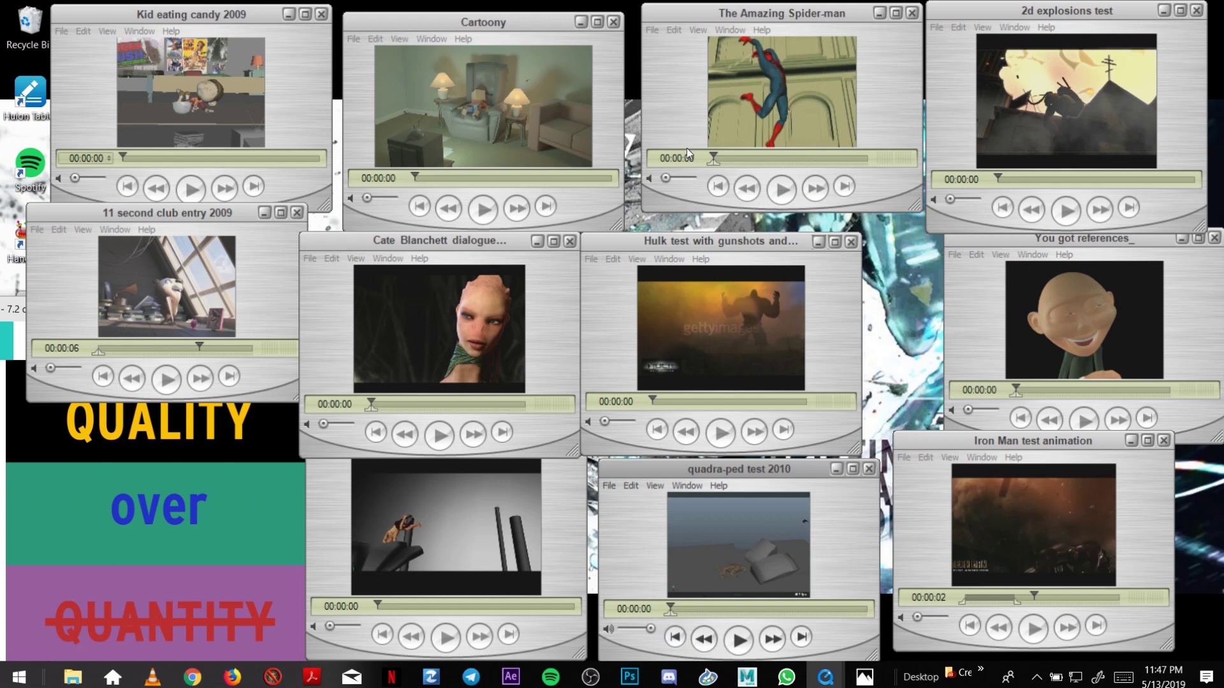
{"action": "left_click", "coordinate": [713, 182]}
{"action": "left_click", "coordinate": [782, 190]}
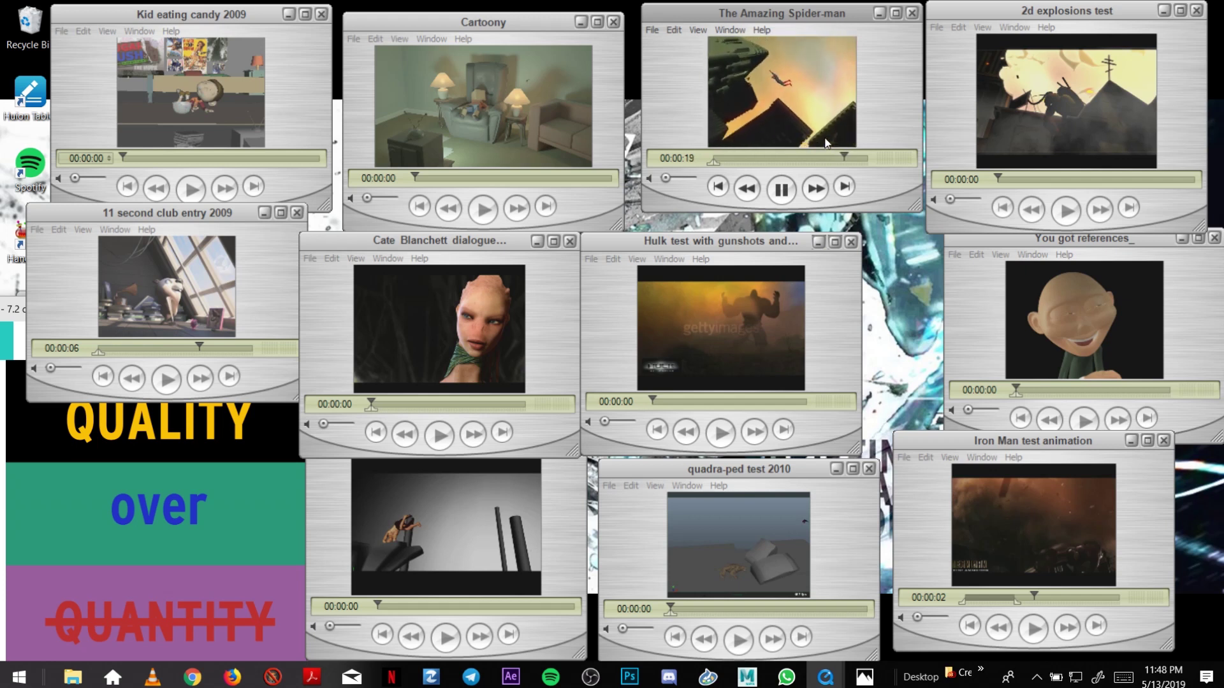
{"action": "left_click_drag", "start_coordinate": [779, 7], "coordinate": [771, 18]}
{"action": "left_click", "coordinate": [767, 41]}
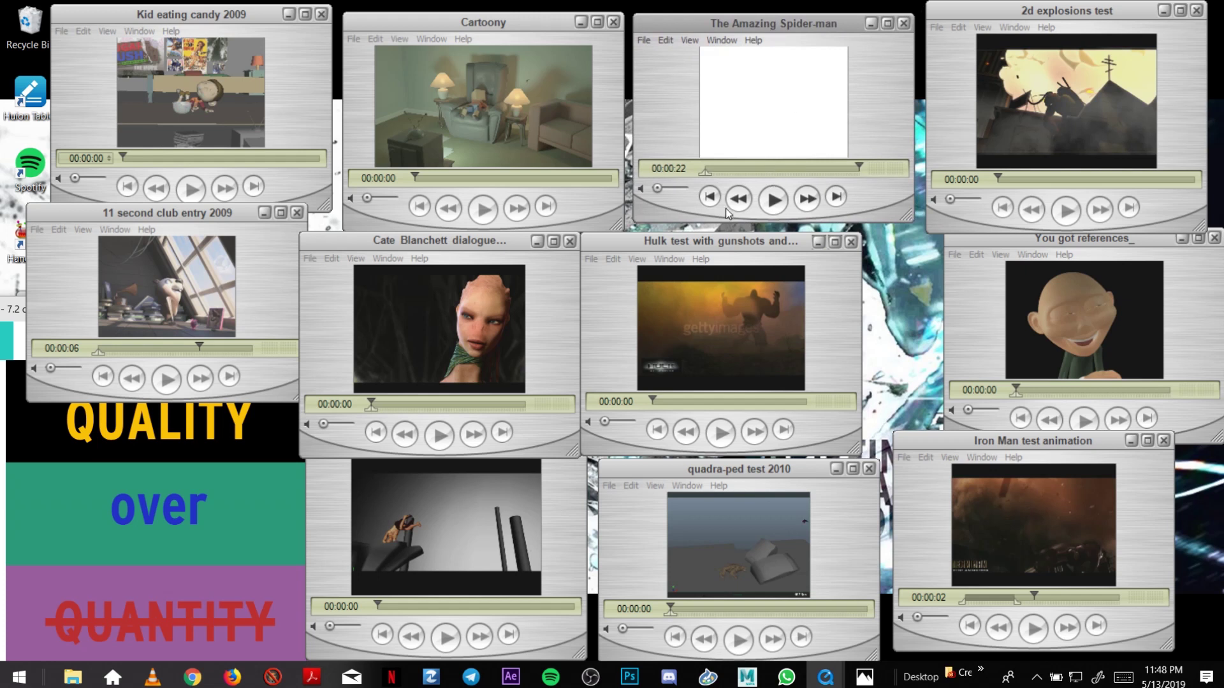
Rewind Spider-man, then play the Cartoony clip at slightly lower volume and rewind it.
{"action": "left_click", "coordinate": [707, 199]}
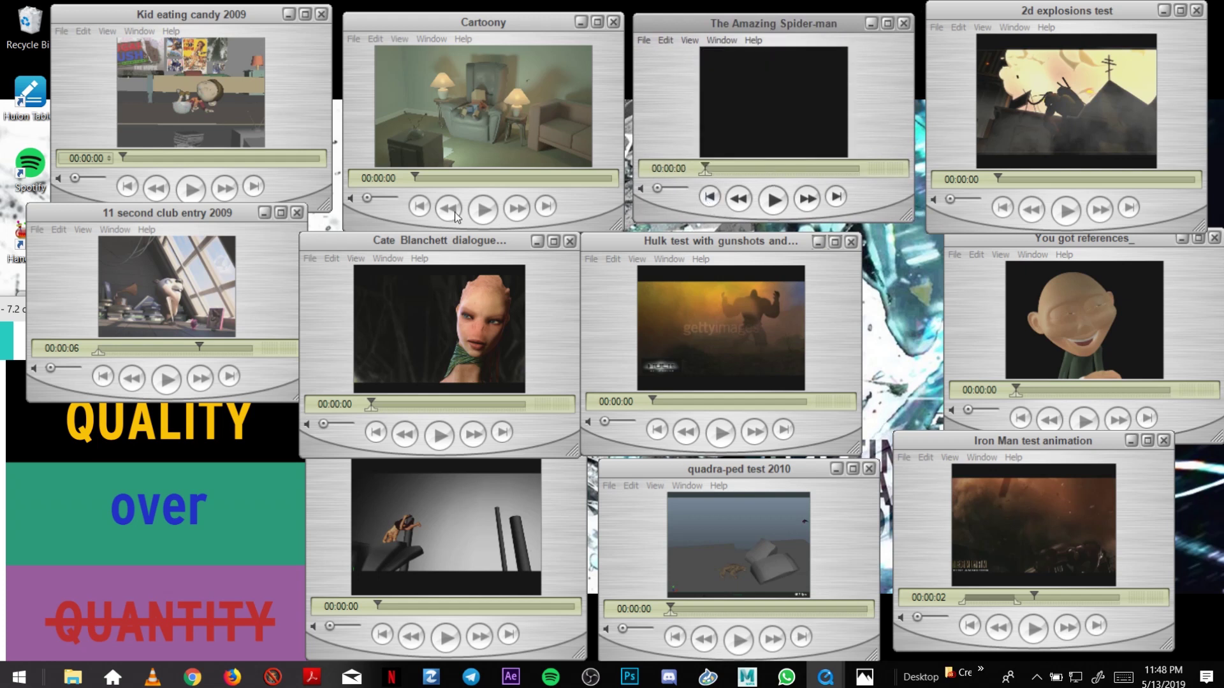
{"action": "left_click", "coordinate": [494, 211]}
{"action": "left_click", "coordinate": [490, 209]}
{"action": "left_click_drag", "start_coordinate": [394, 199], "coordinate": [386, 201]}
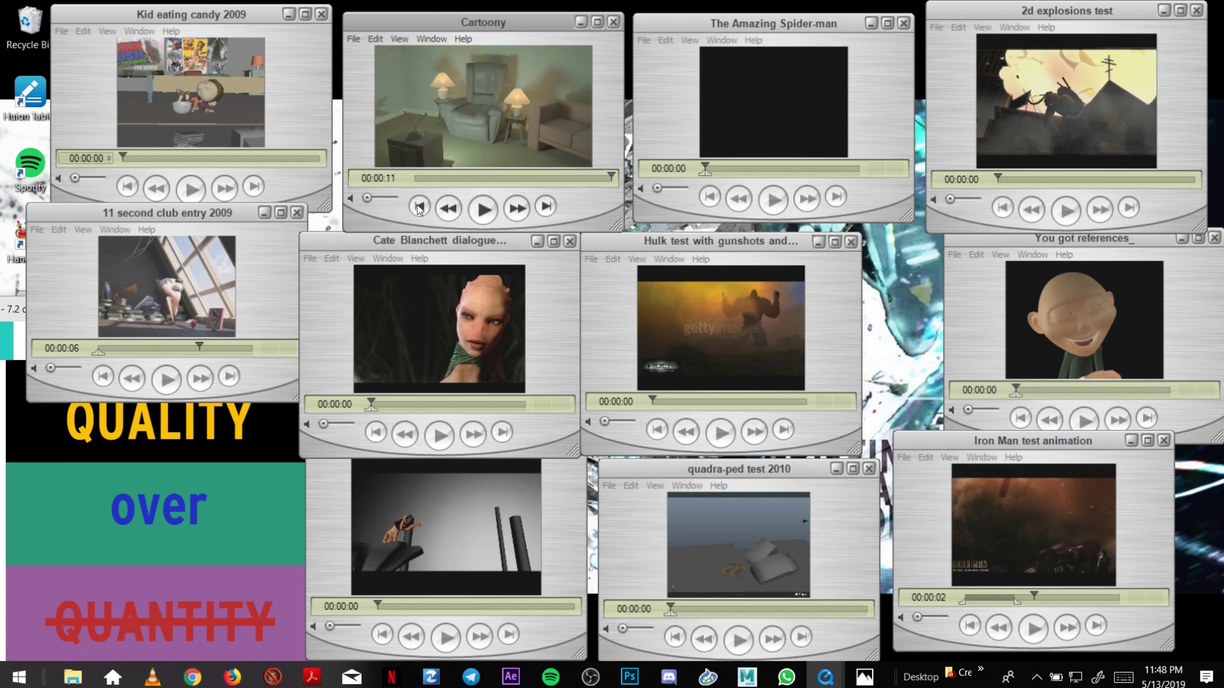
{"action": "left_click", "coordinate": [418, 207]}
Play the Kid eating candy 2009 clip and replay it from the beginning.
{"action": "left_click_drag", "start_coordinate": [194, 14], "coordinate": [190, 15]}
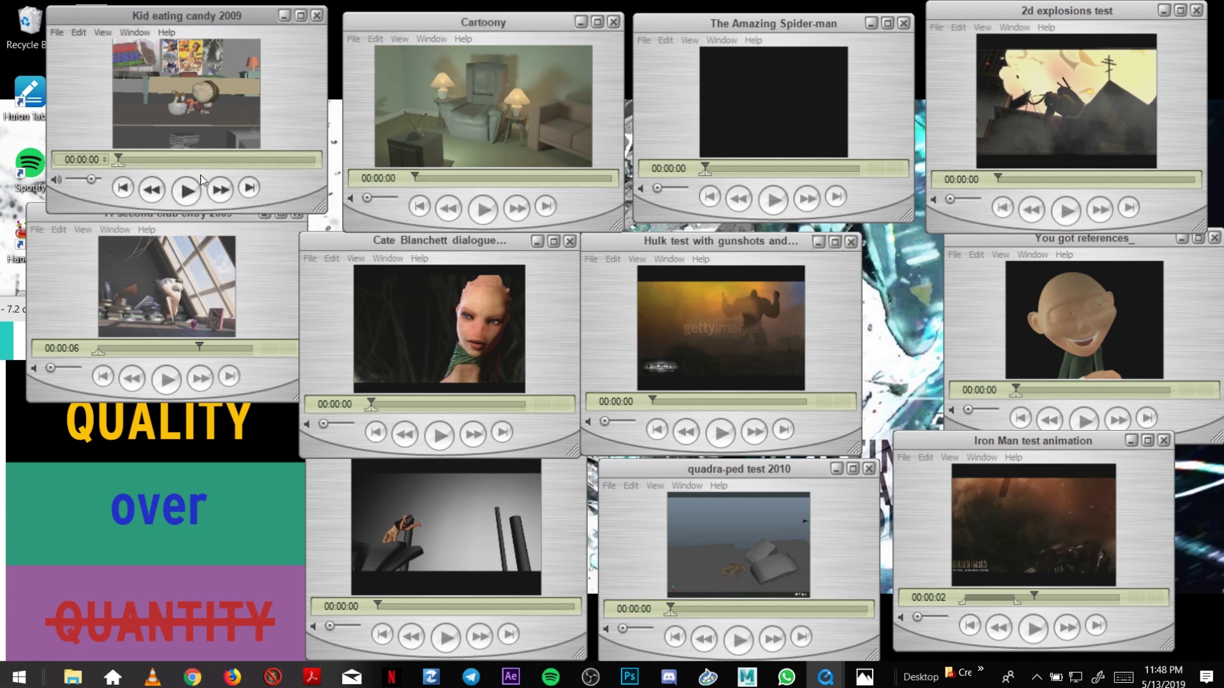
{"action": "left_click", "coordinate": [186, 189]}
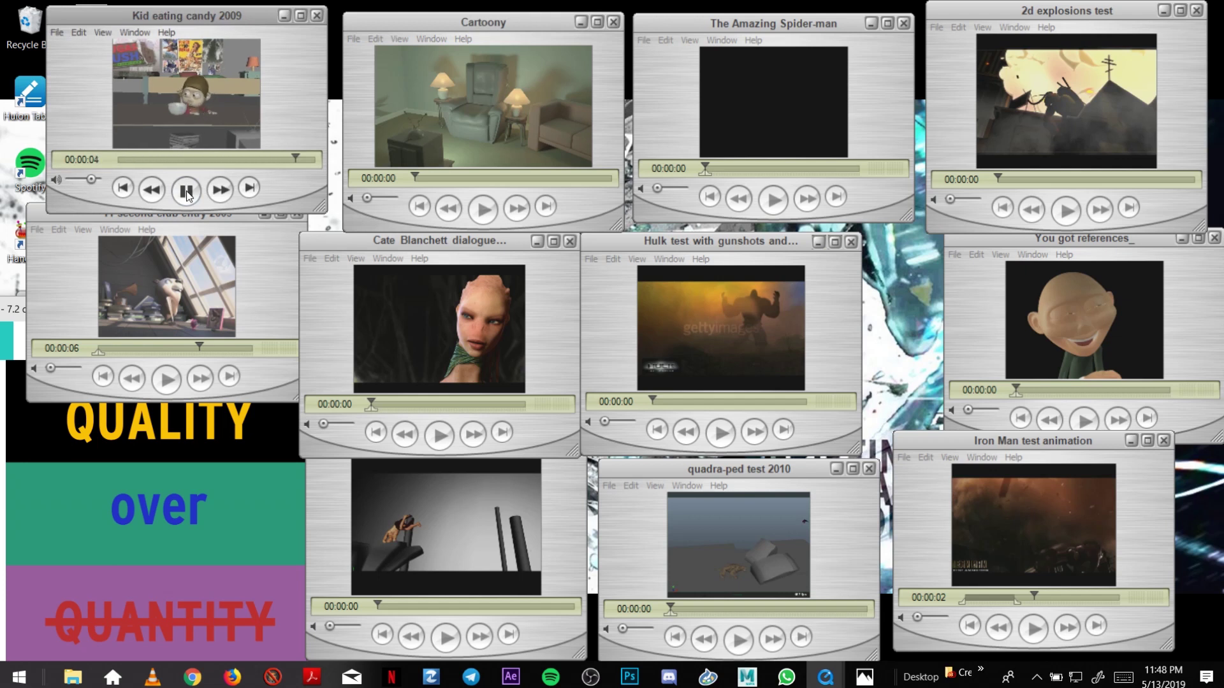
{"action": "left_click", "coordinate": [187, 190]}
Close Kid eating candy 2009, then play and scrub the 11 second club entry clip.
{"action": "left_click", "coordinate": [316, 16]}
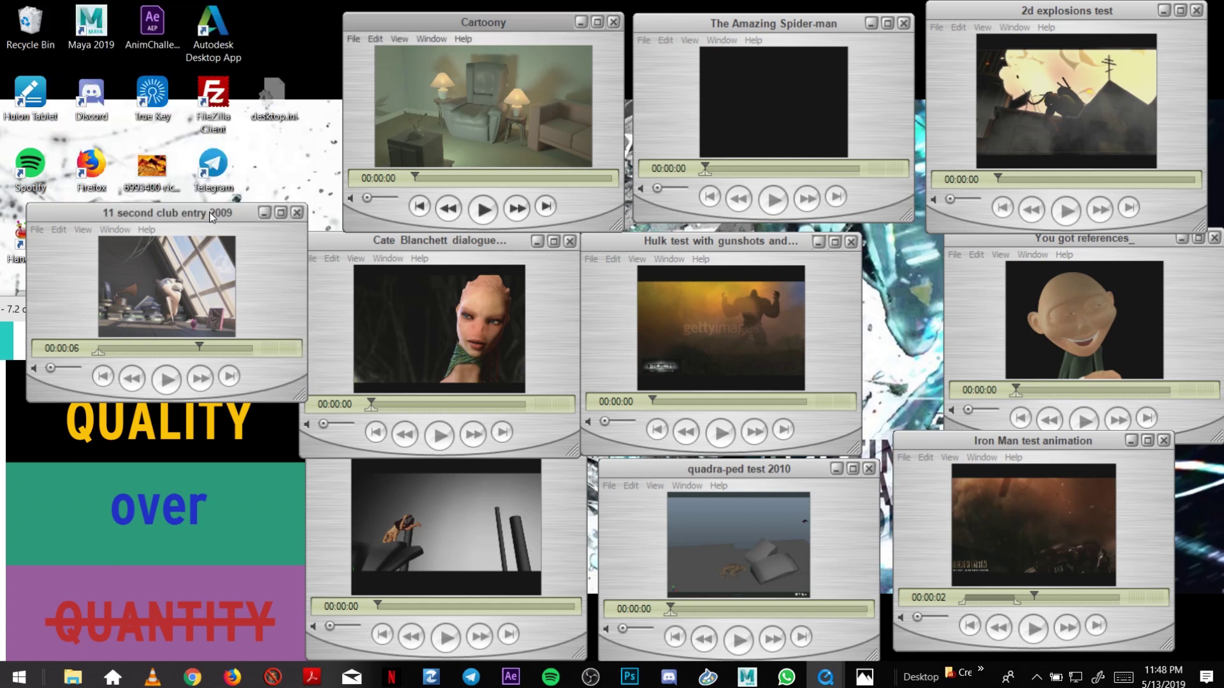
{"action": "left_click_drag", "start_coordinate": [209, 216], "coordinate": [213, 212]}
{"action": "left_click", "coordinate": [103, 372]}
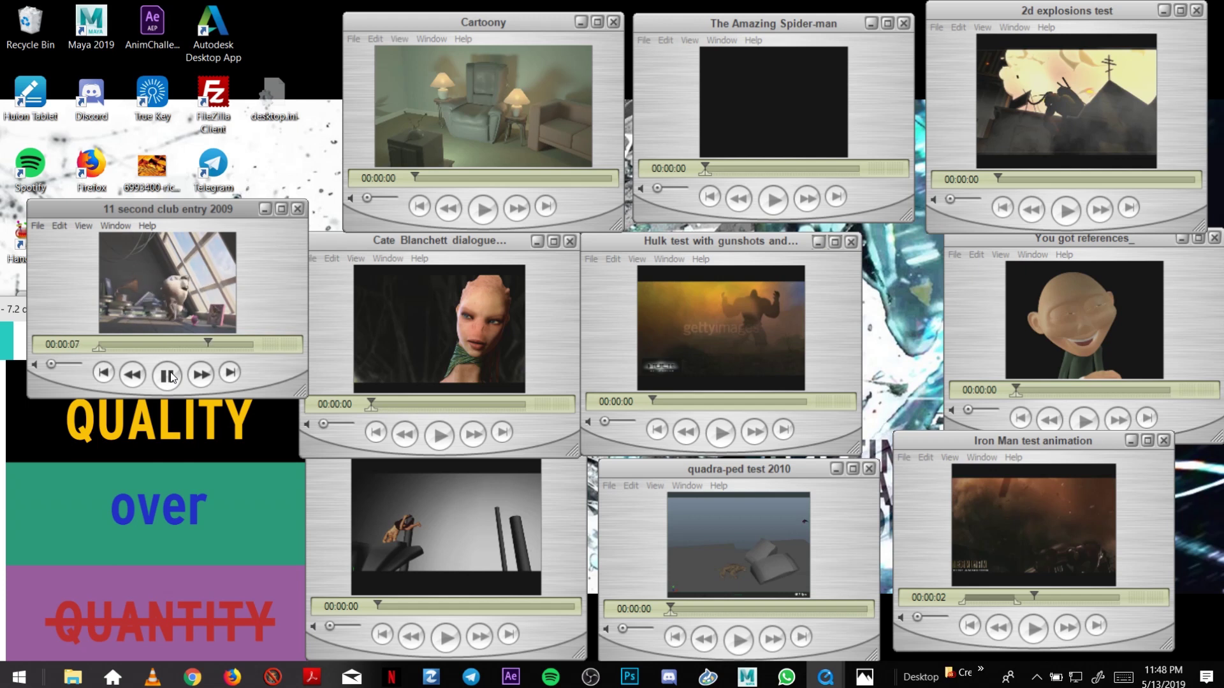
{"action": "left_click", "coordinate": [103, 373]}
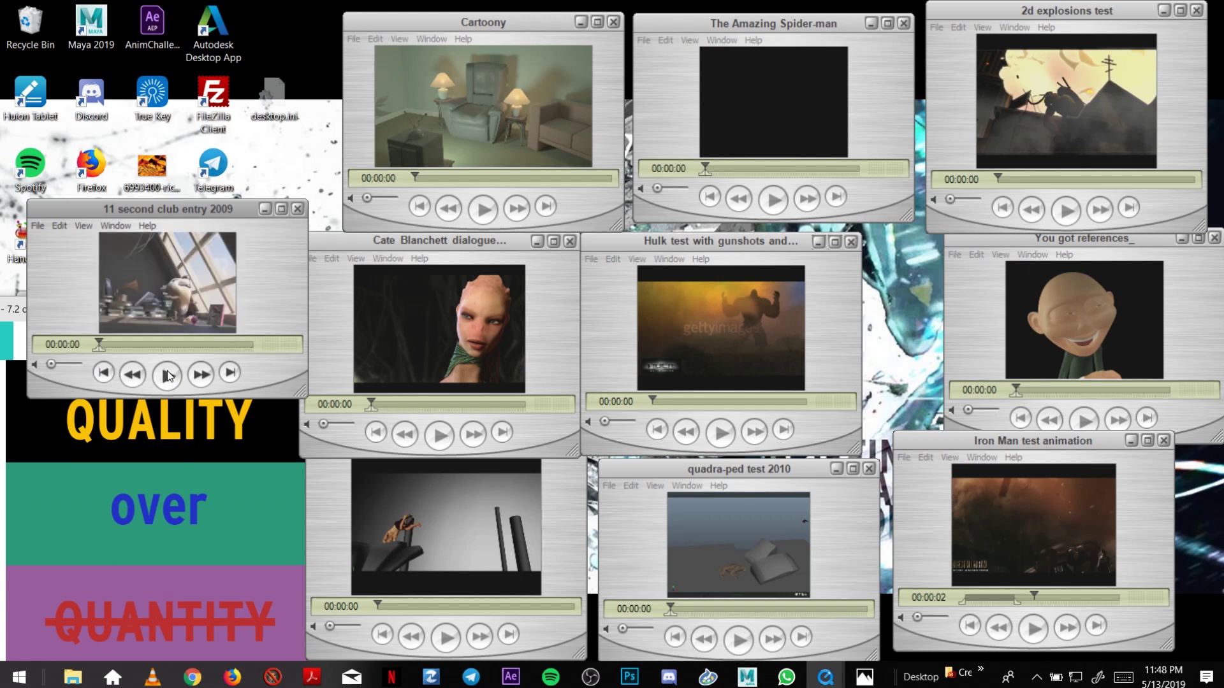
{"action": "left_click", "coordinate": [168, 375]}
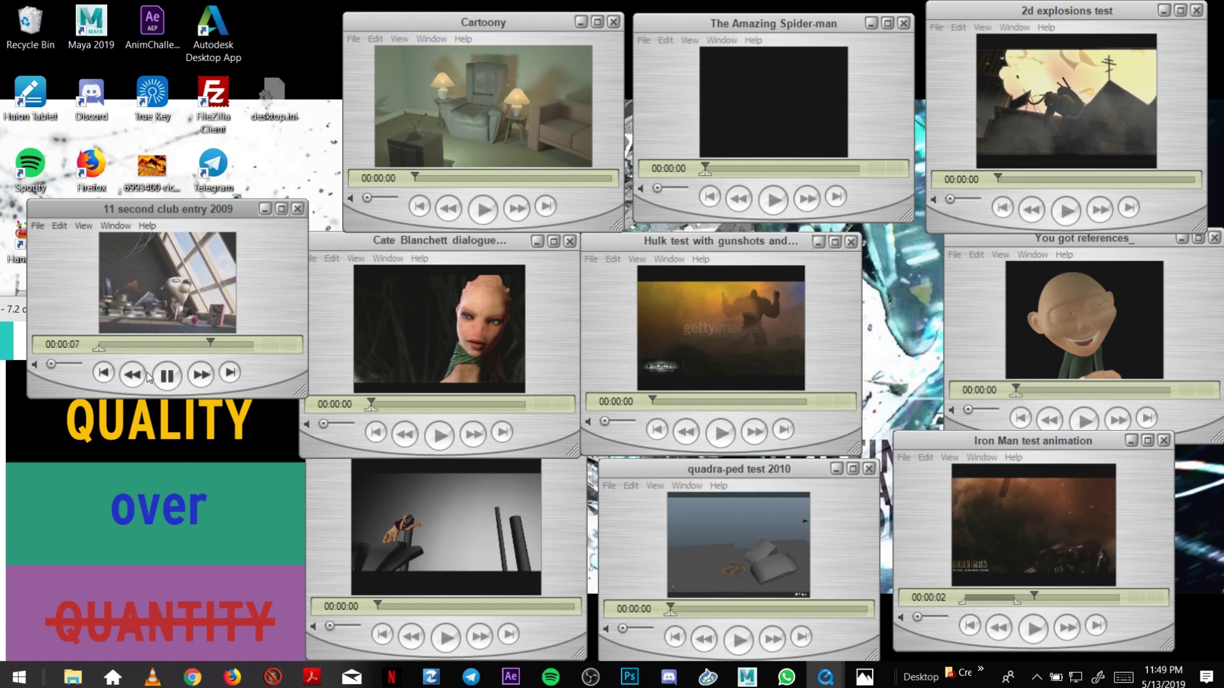
{"action": "left_click", "coordinate": [103, 343]}
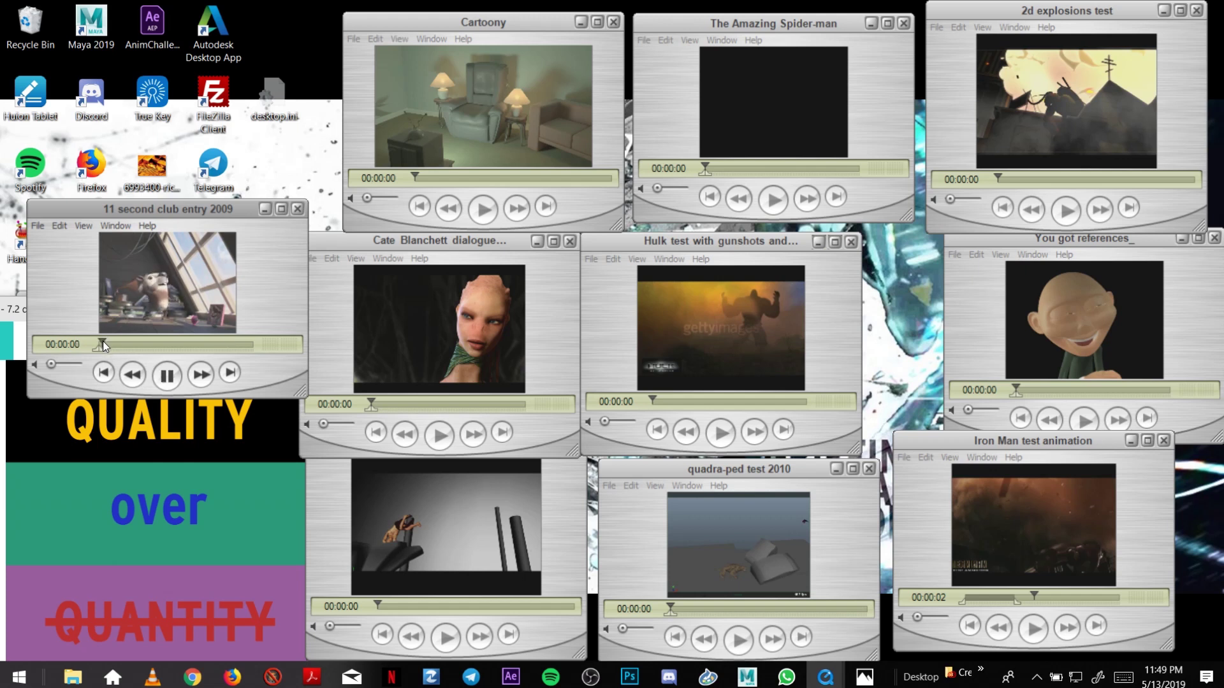
{"action": "left_click_drag", "start_coordinate": [124, 345], "coordinate": [100, 335]}
Briefly play 11 second club, then play and restart John Carter Test, stopping at its start.
{"action": "left_click", "coordinate": [164, 376]}
{"action": "left_click", "coordinate": [165, 376]}
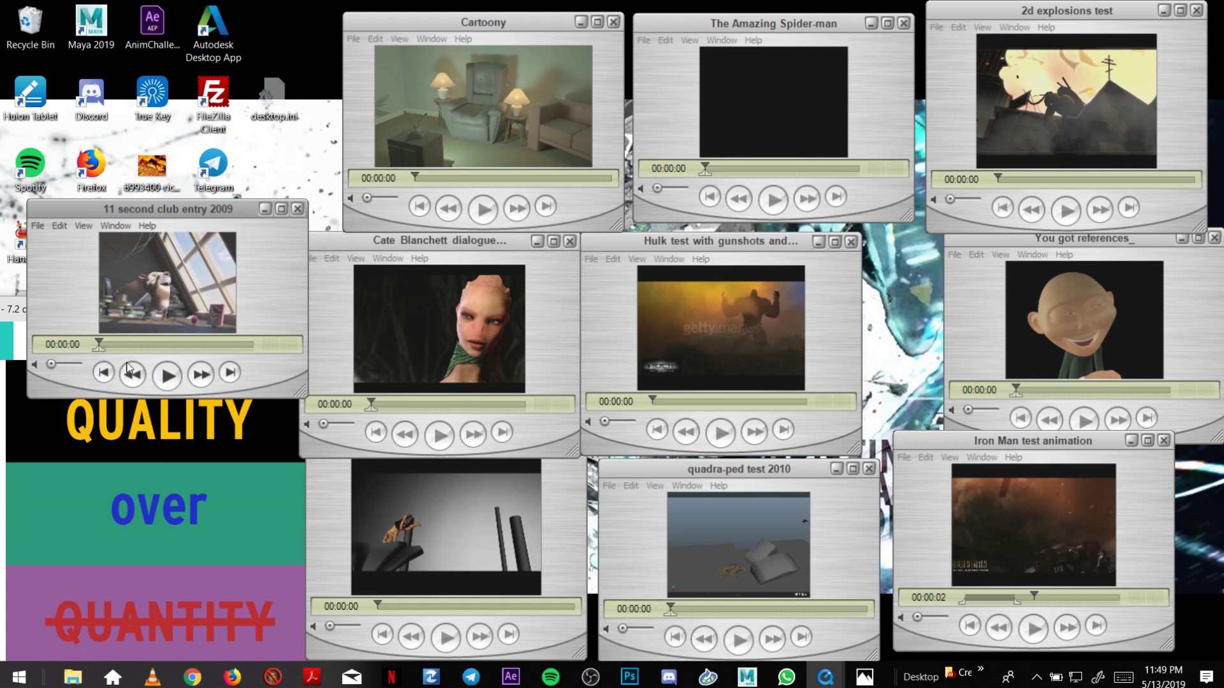
{"action": "left_click", "coordinate": [377, 633]}
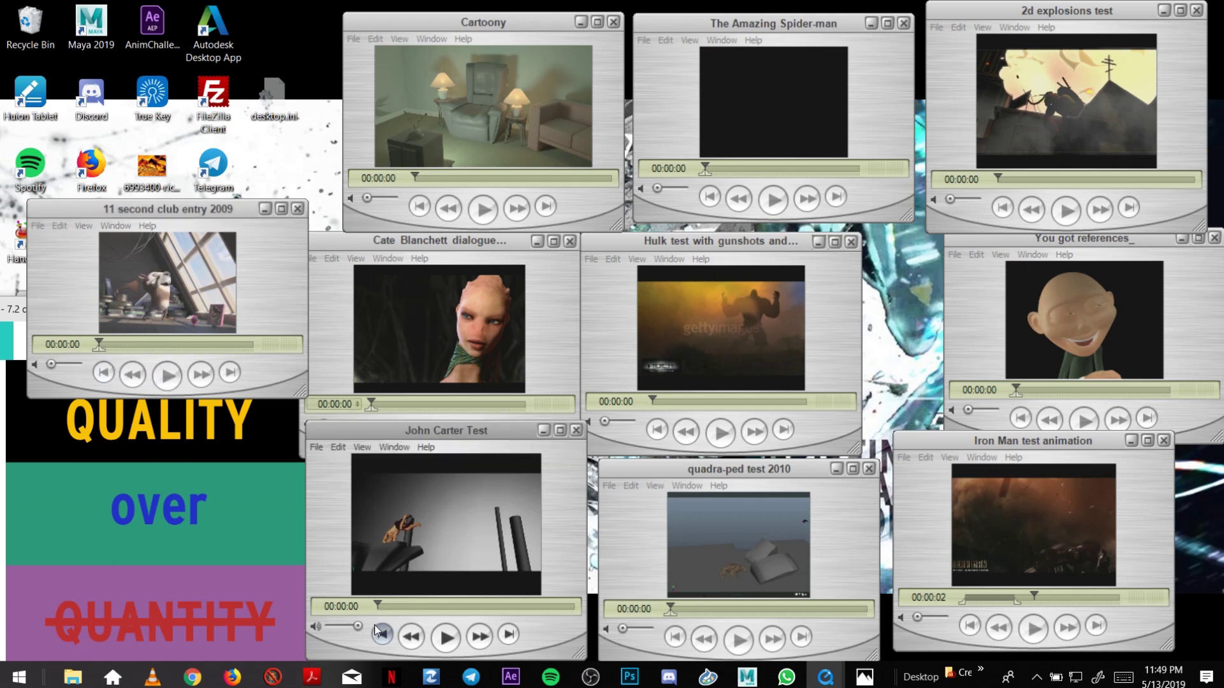
{"action": "left_click", "coordinate": [438, 641]}
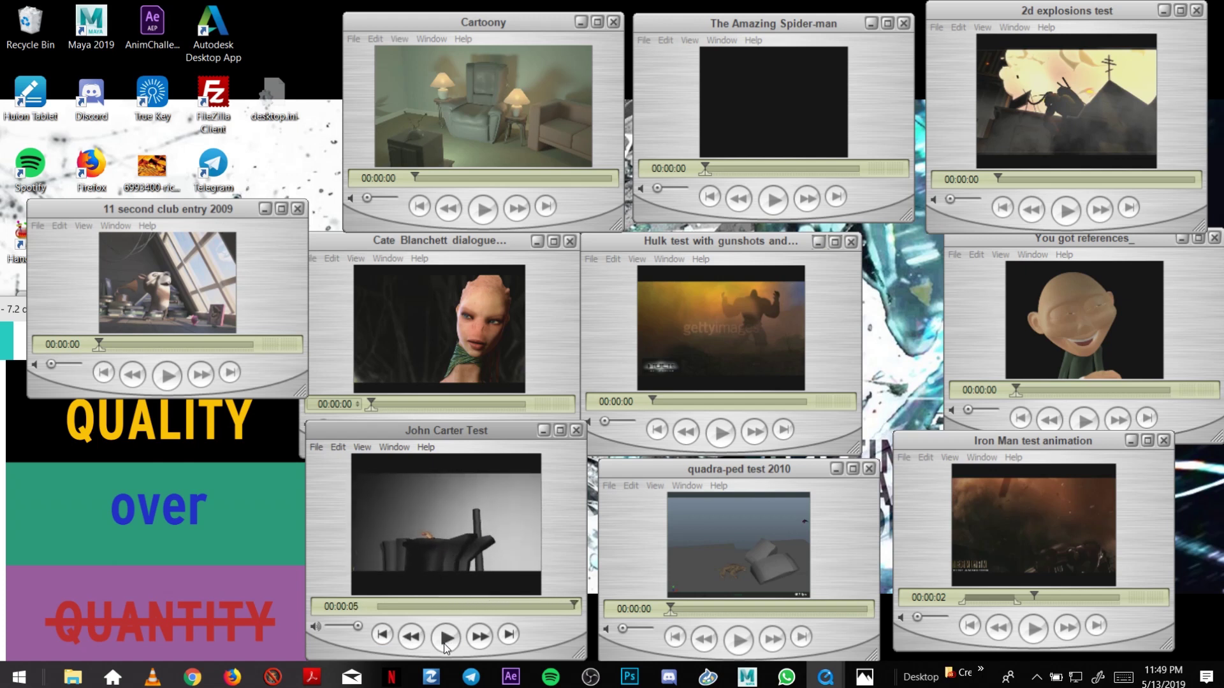
{"action": "left_click", "coordinate": [445, 643]}
{"action": "left_click", "coordinate": [382, 634]}
Play John Carter Test and replay quadra-ped test 2010, then raise the 11 second club window.
{"action": "left_click", "coordinate": [450, 645]}
{"action": "left_click", "coordinate": [675, 615]}
{"action": "left_click", "coordinate": [738, 640]}
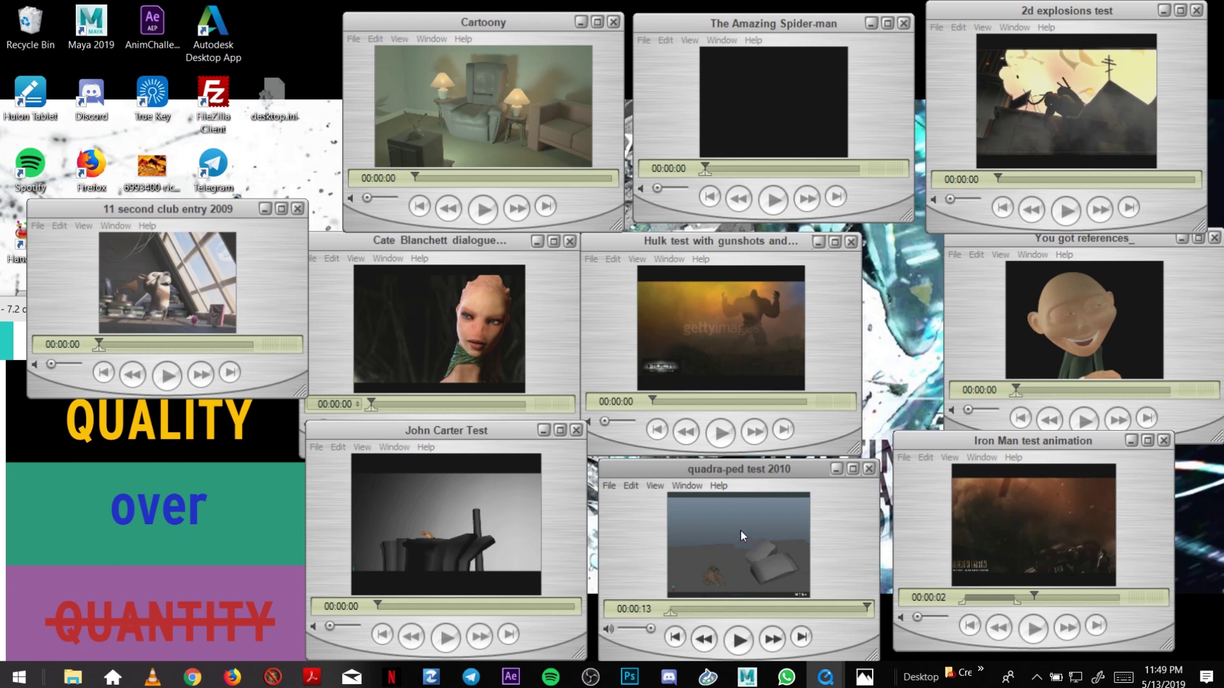
{"action": "left_click", "coordinate": [738, 641]}
{"action": "left_click_drag", "start_coordinate": [225, 208], "coordinate": [220, 156]}
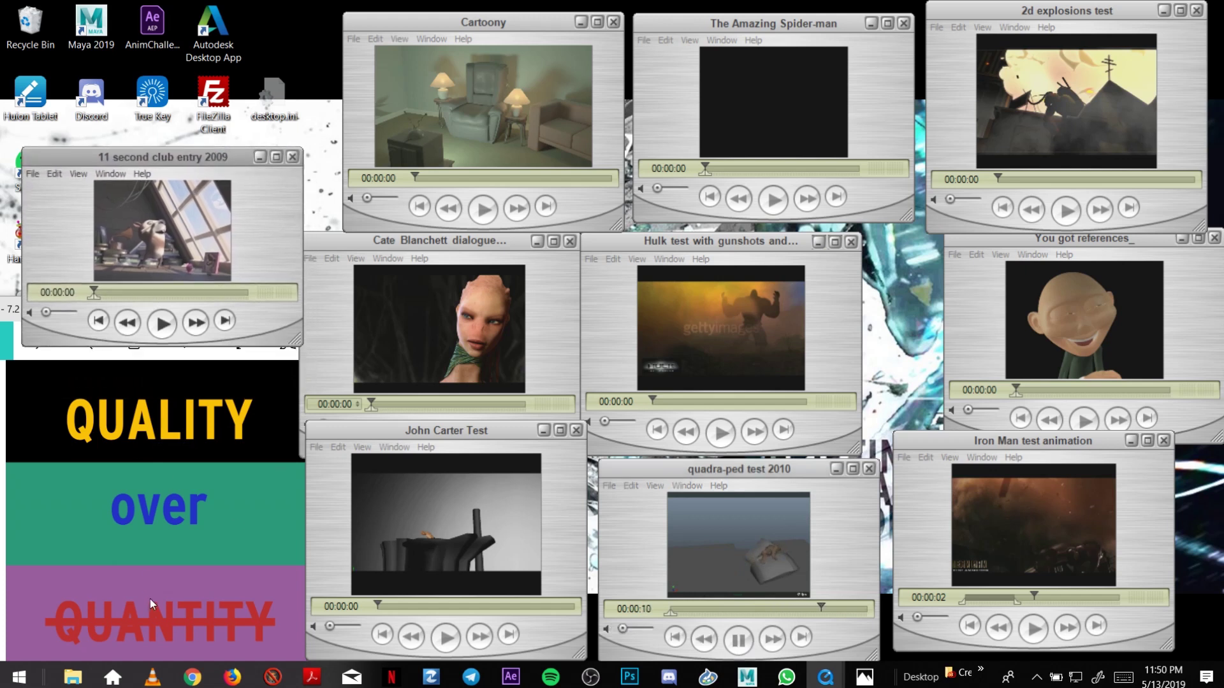
Close the quadra-ped test 2010 player, then replay the 2d explosions test at maximum volume several times.
{"action": "left_click", "coordinate": [869, 469]}
{"action": "left_click", "coordinate": [869, 470]}
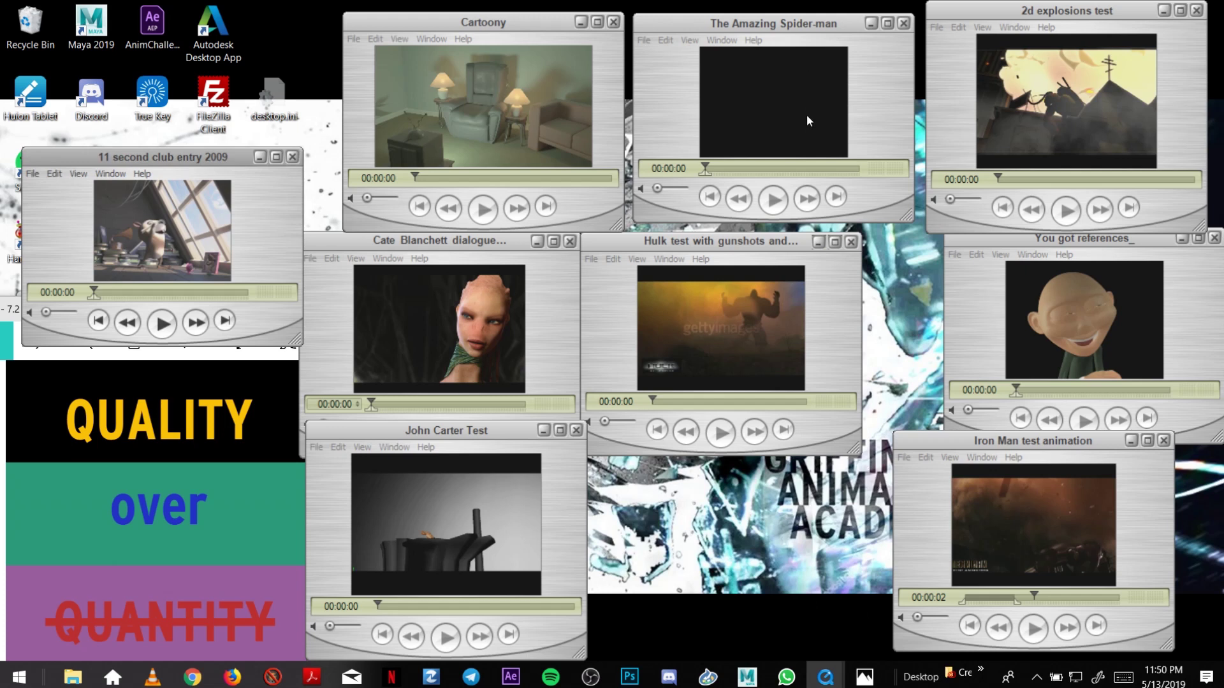
{"action": "left_click", "coordinate": [978, 200]}
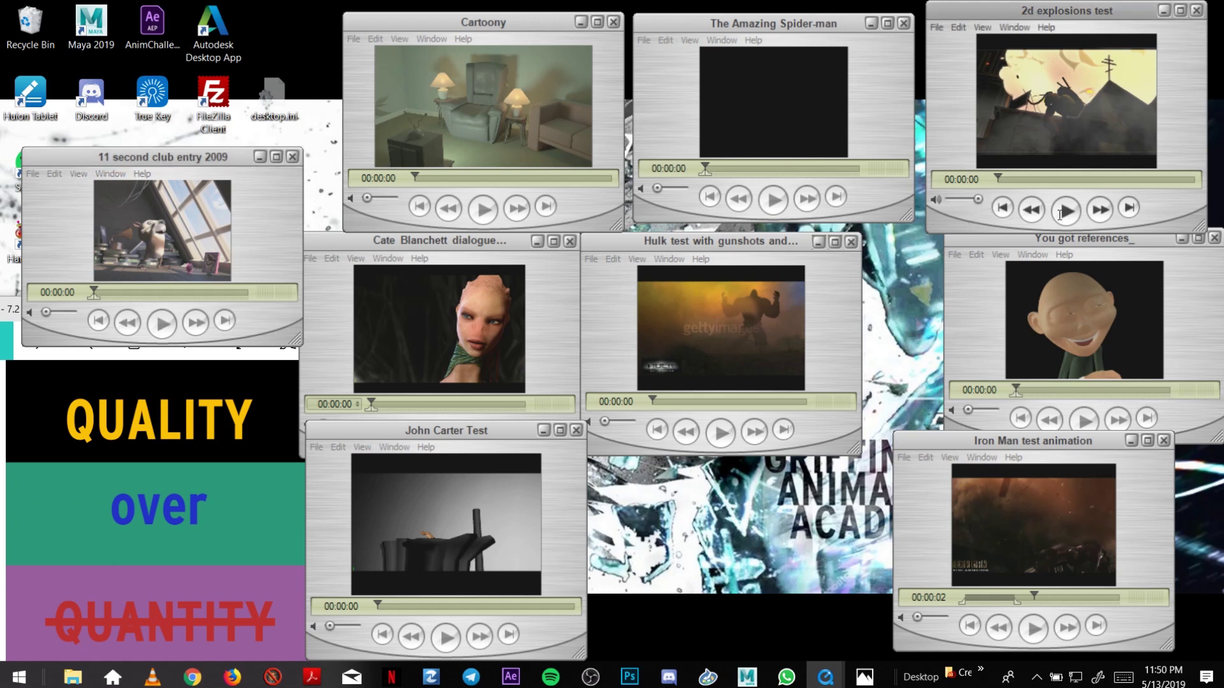
{"action": "left_click", "coordinate": [1063, 211]}
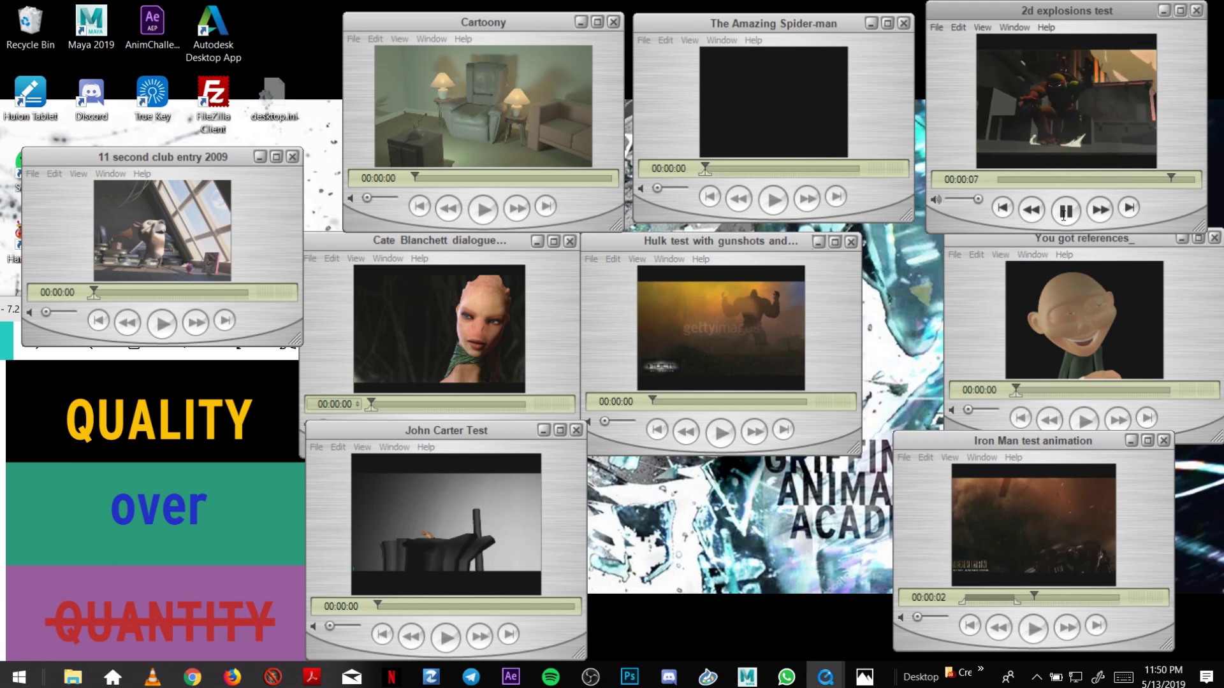
{"action": "left_click", "coordinate": [1063, 212]}
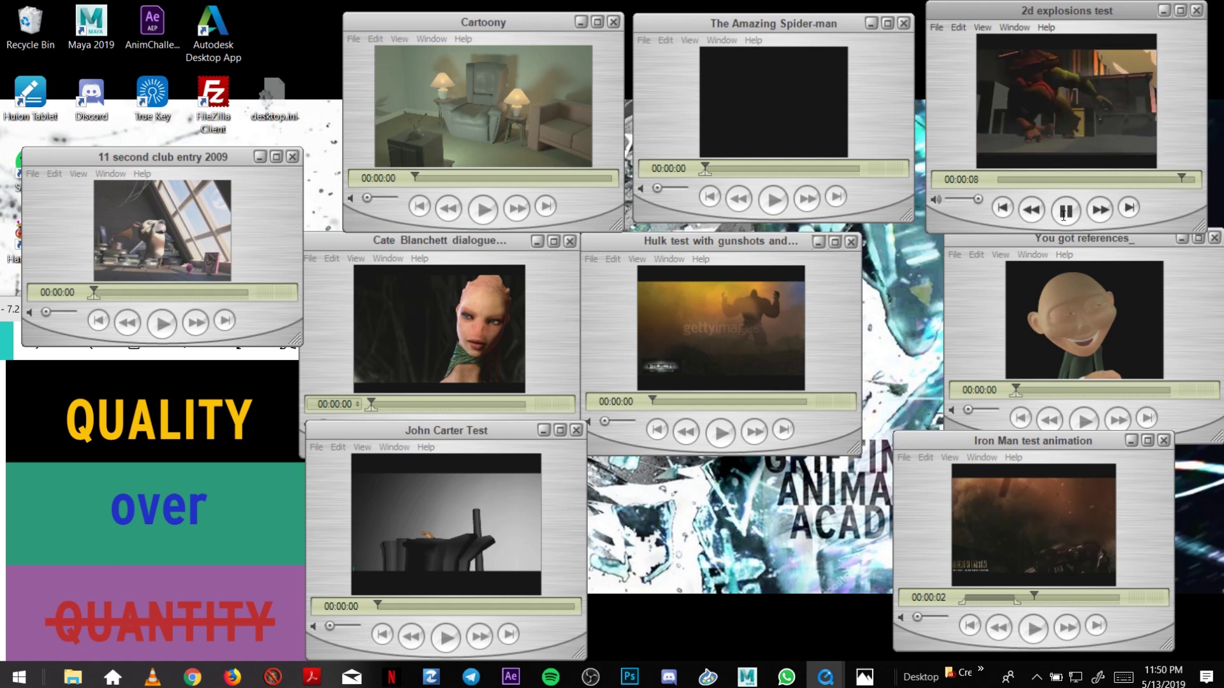
{"action": "left_click", "coordinate": [1063, 212]}
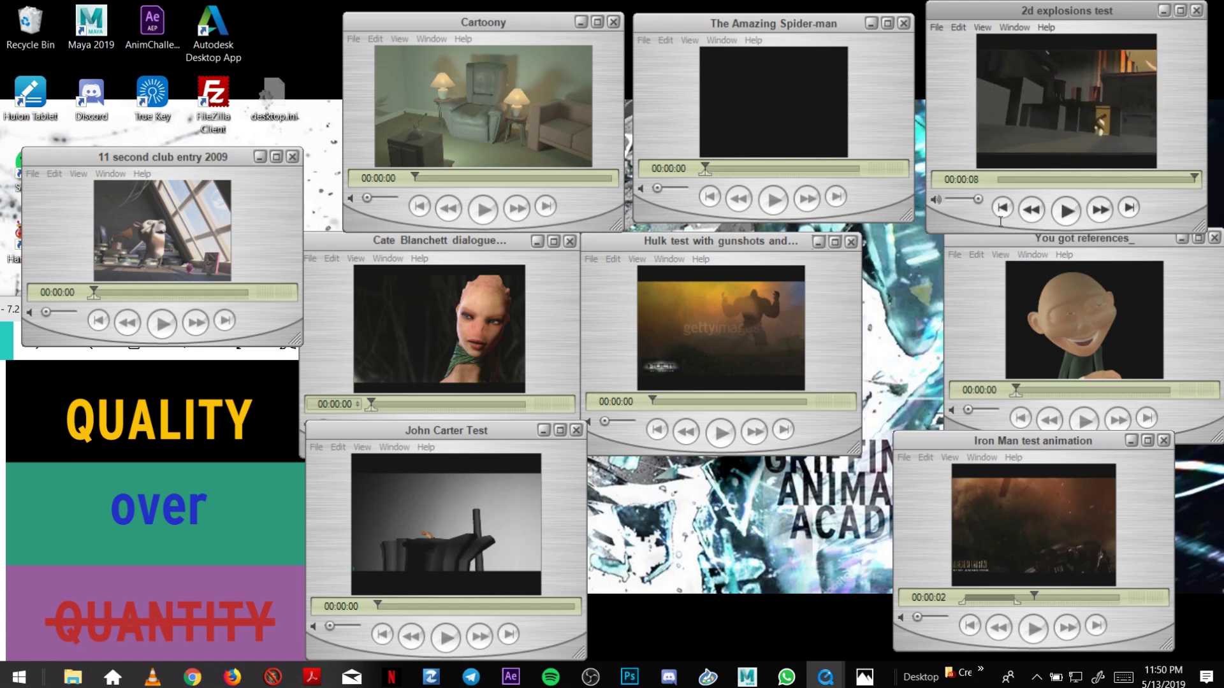
{"action": "left_click", "coordinate": [1066, 210]}
Preview the You got references_ clip at a slightly lowered volume.
{"action": "left_click", "coordinate": [1086, 418]}
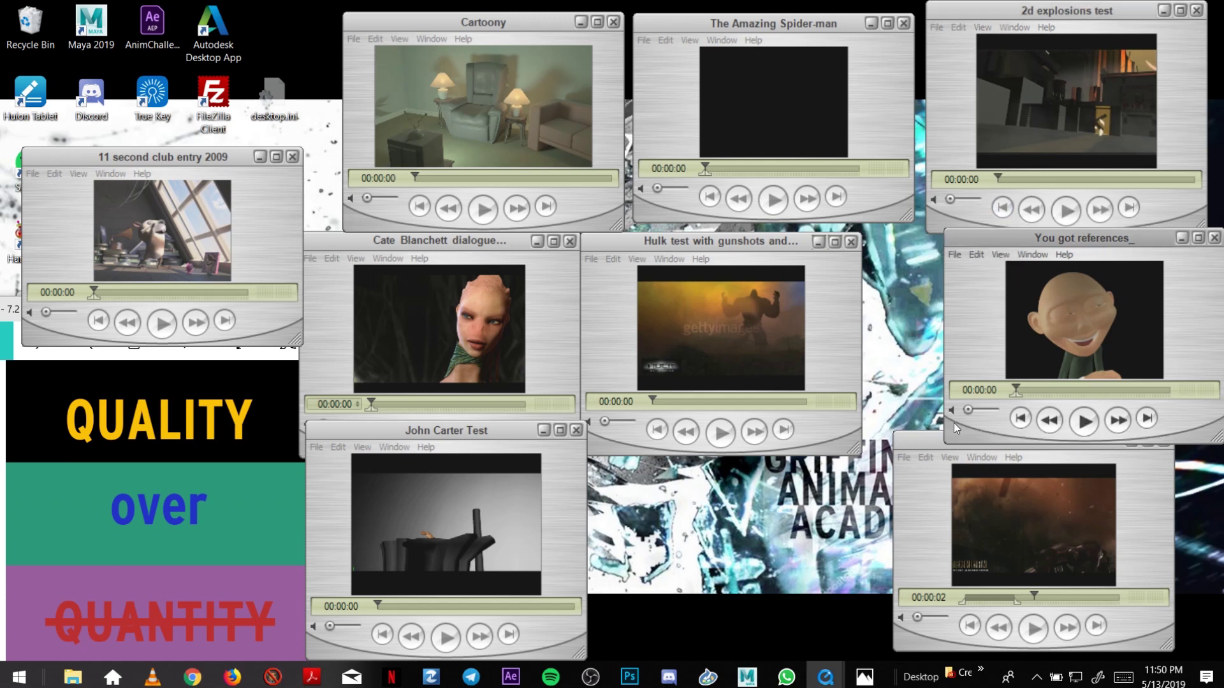
{"action": "left_click_drag", "start_coordinate": [973, 411], "coordinate": [969, 411]}
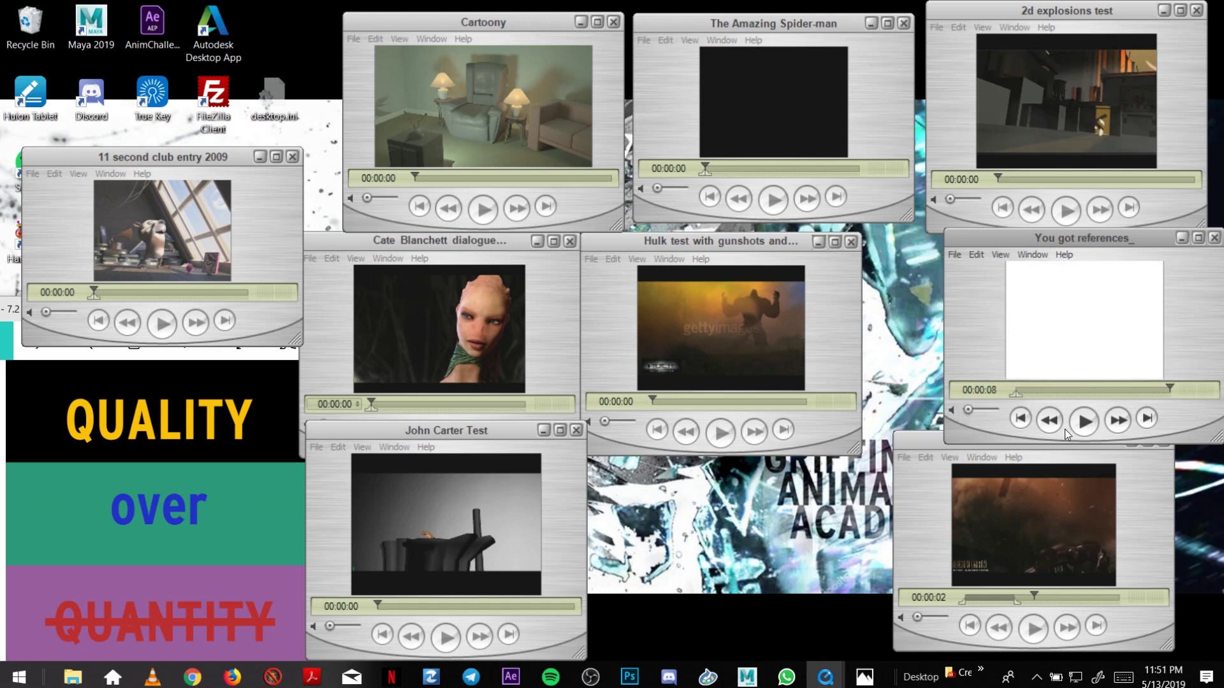
{"action": "left_click", "coordinate": [1085, 422]}
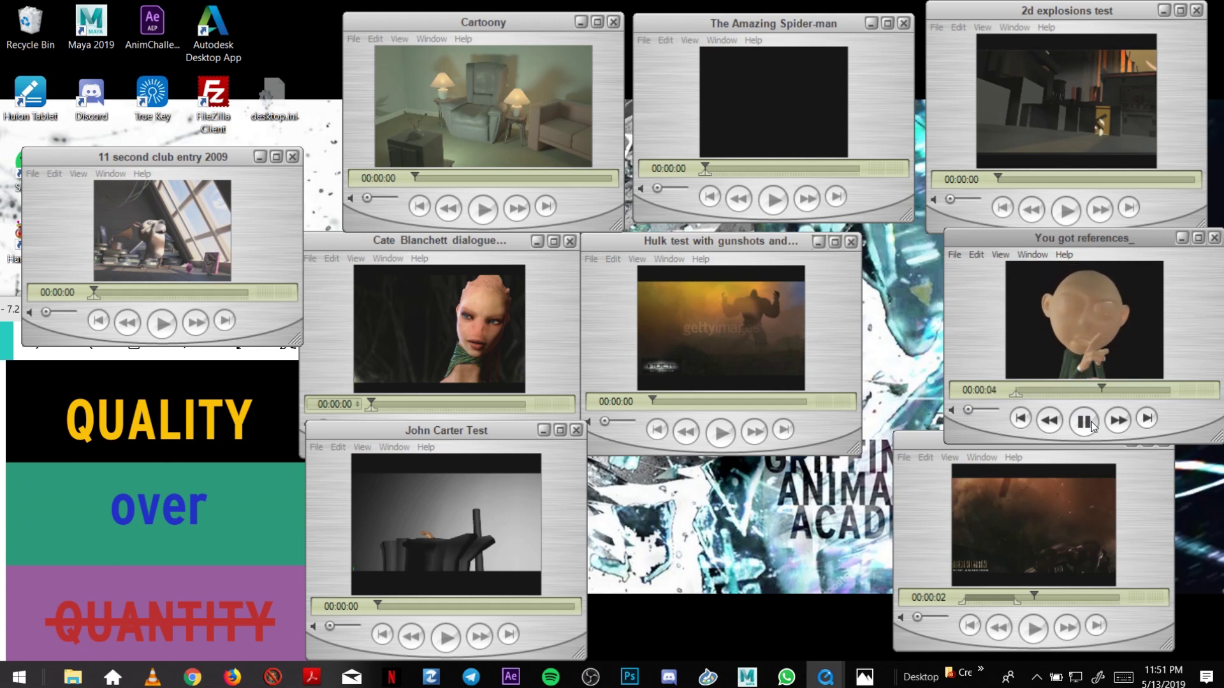
{"action": "left_click", "coordinate": [1147, 357]}
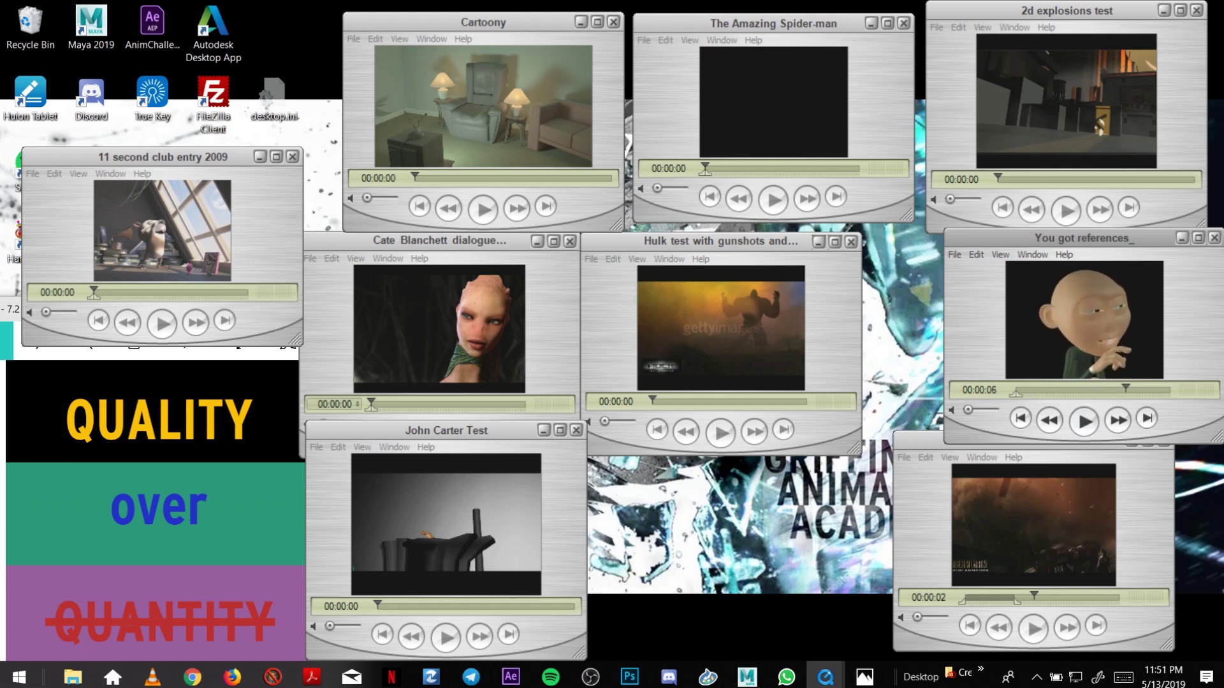
Close the You got references_ and Iron Man test animation players.
{"action": "left_click", "coordinate": [1214, 237]}
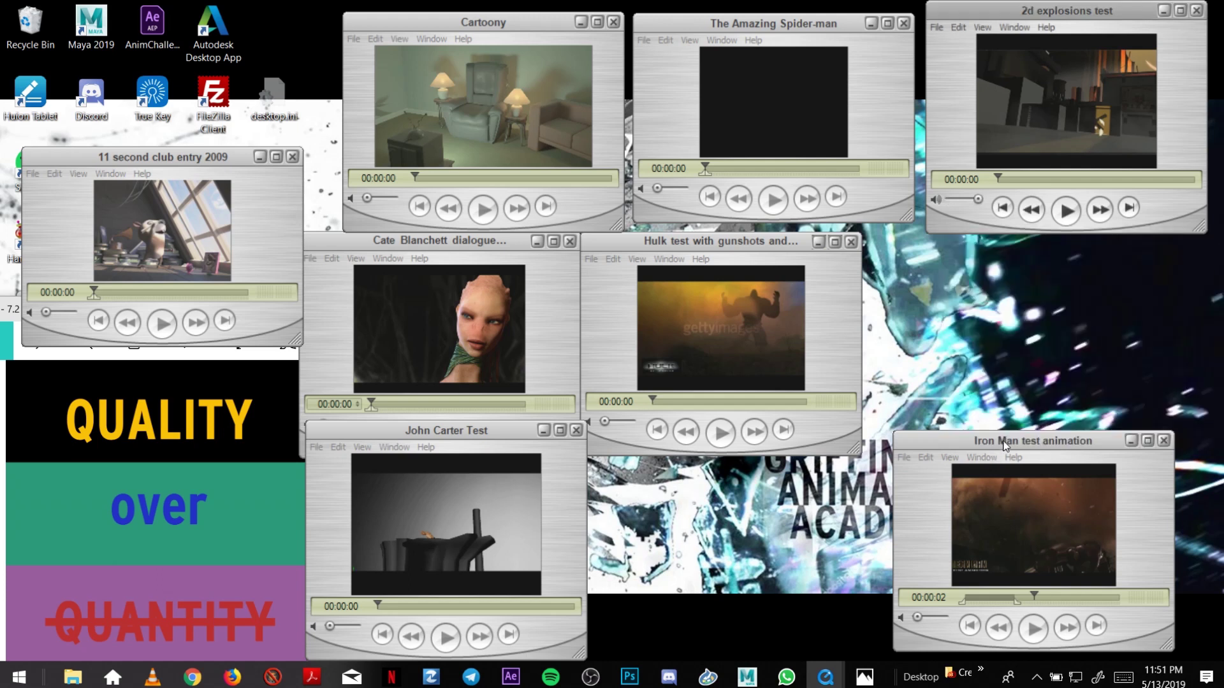
{"action": "left_click_drag", "start_coordinate": [1004, 443], "coordinate": [986, 408]}
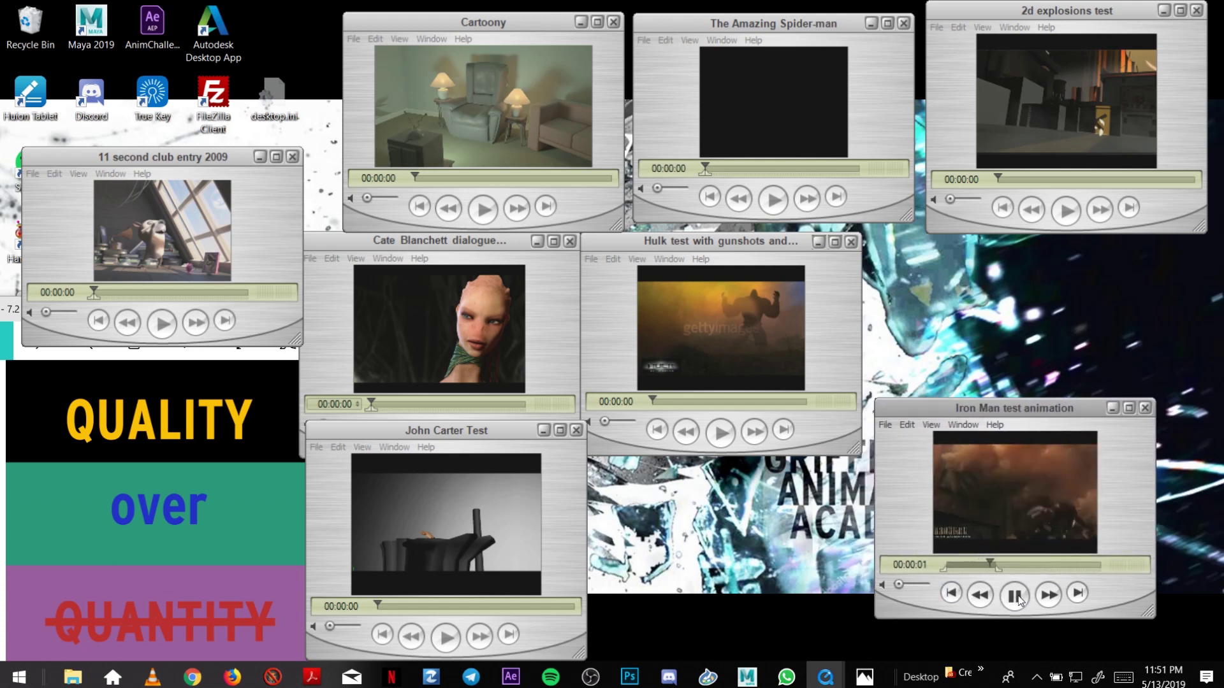
{"action": "left_click", "coordinate": [1145, 408]}
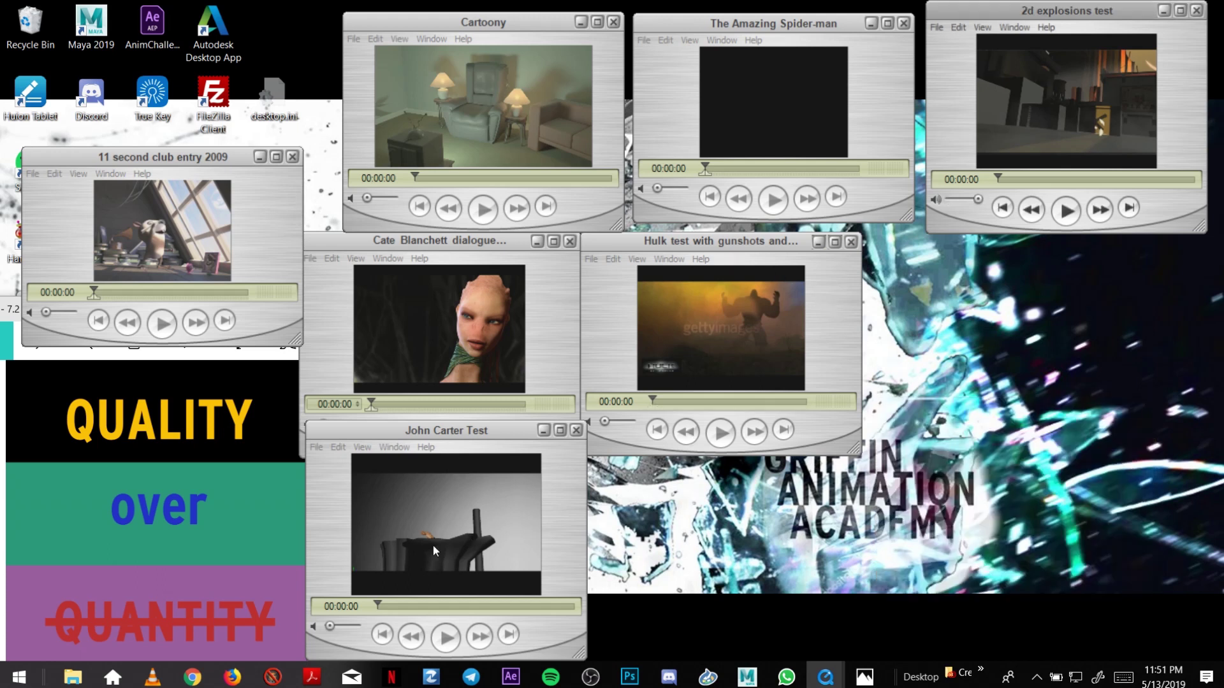
Scrub through John Carter, Cate Blanchett, Cartoony, 11 second club, Hulk and Spider-man clips.
{"action": "left_click_drag", "start_coordinate": [380, 606], "coordinate": [380, 606]}
{"action": "left_click_drag", "start_coordinate": [367, 399], "coordinate": [551, 399]}
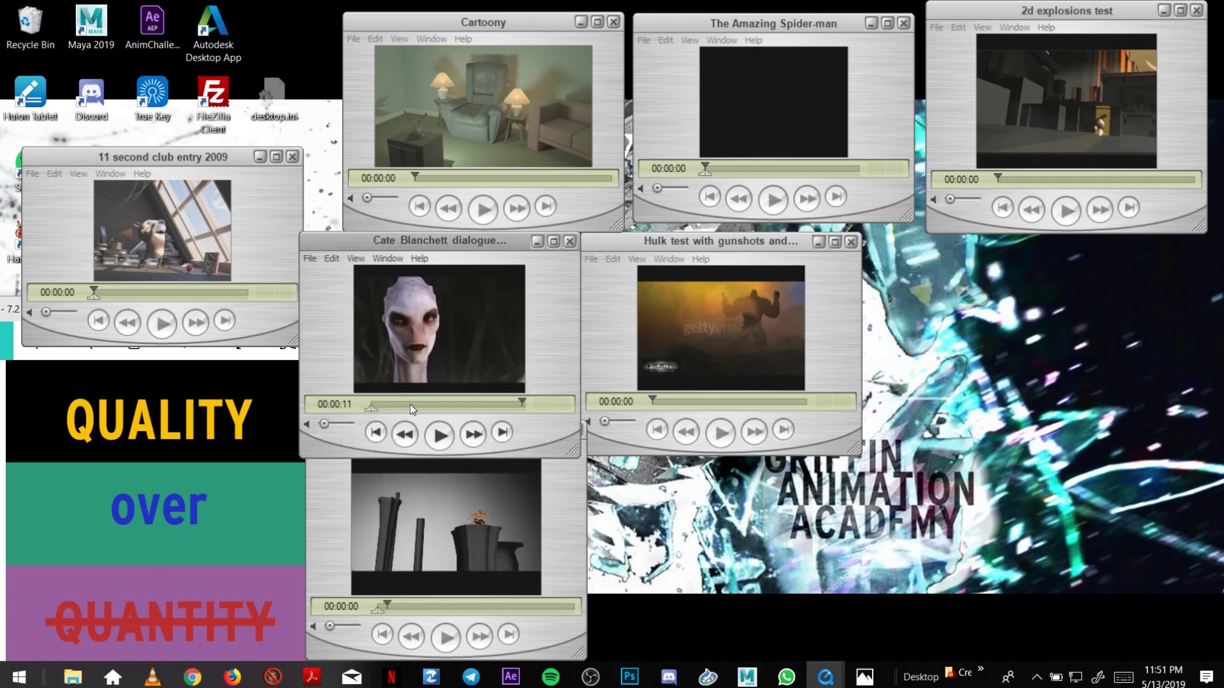
{"action": "left_click_drag", "start_coordinate": [391, 407], "coordinate": [371, 404]}
{"action": "left_click_drag", "start_coordinate": [415, 176], "coordinate": [588, 165]}
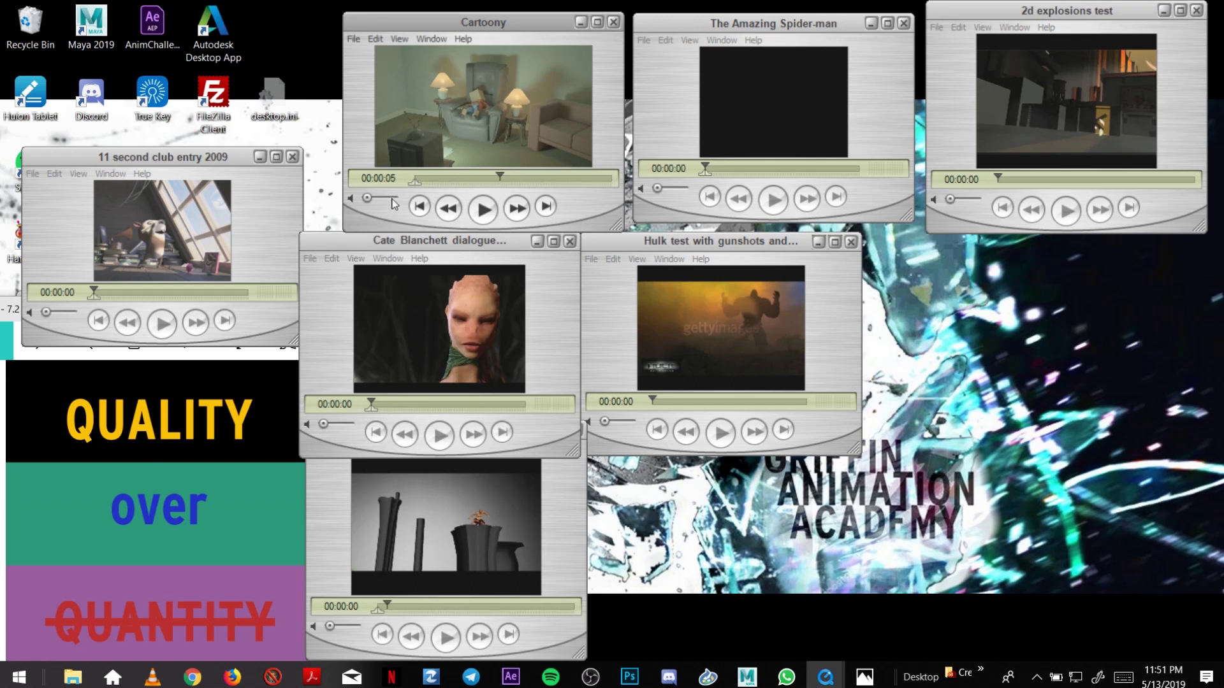
{"action": "left_click_drag", "start_coordinate": [380, 207], "coordinate": [376, 211]}
{"action": "left_click_drag", "start_coordinate": [94, 292], "coordinate": [117, 288]}
{"action": "left_click_drag", "start_coordinate": [652, 400], "coordinate": [695, 400]}
{"action": "left_click_drag", "start_coordinate": [704, 168], "coordinate": [691, 197]}
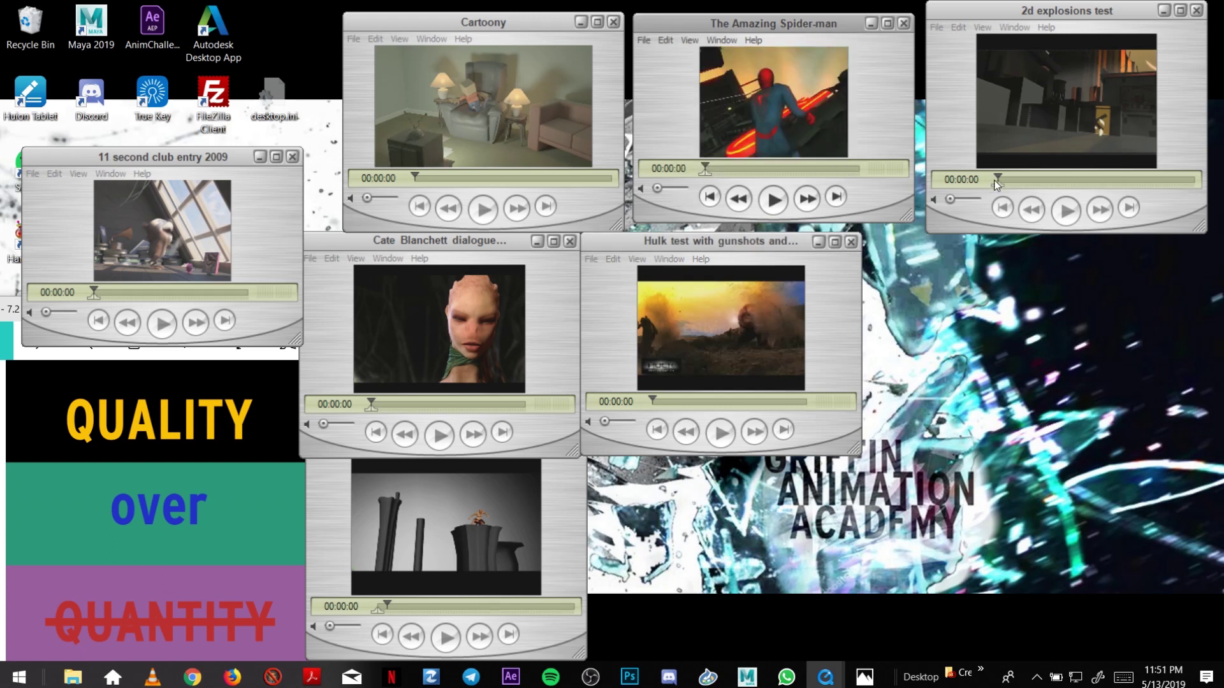
Play the 2d explosions test once more, rewind it, and close its player.
{"action": "left_click_drag", "start_coordinate": [996, 184], "coordinate": [976, 167]}
{"action": "left_click", "coordinate": [1065, 207]}
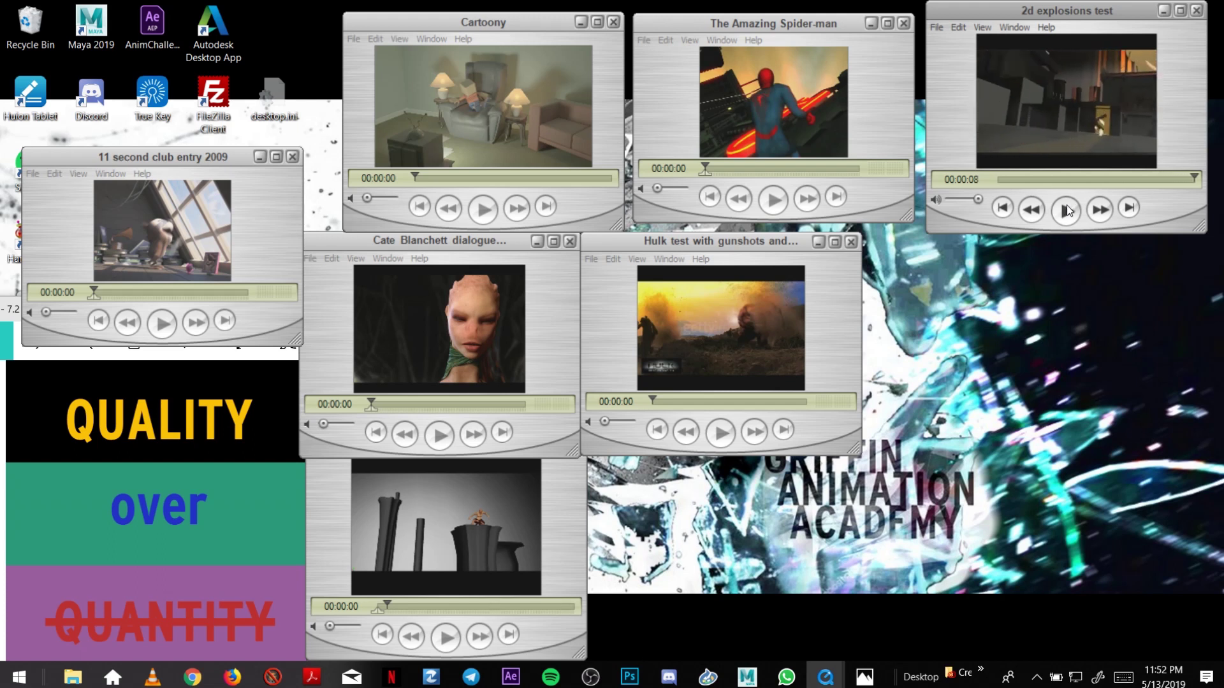
{"action": "left_click", "coordinate": [1001, 208]}
{"action": "left_click", "coordinate": [1196, 11]}
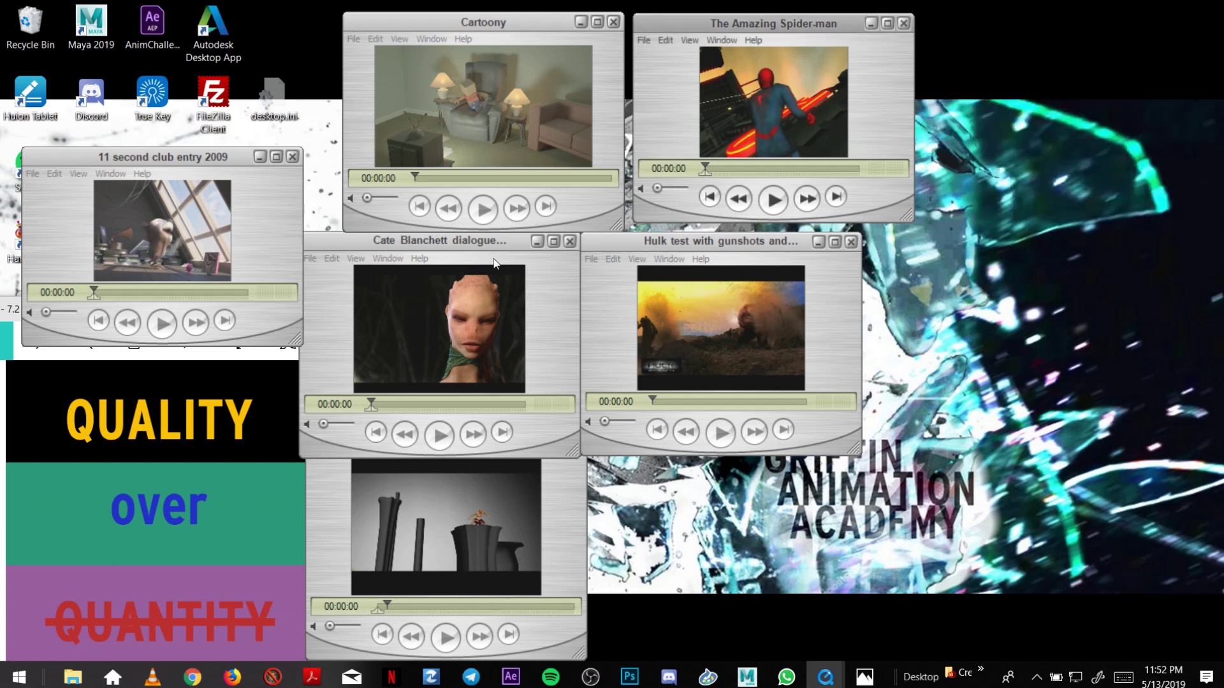
Move John Carter Test beside the Hulk clip and 11 second club below the others.
{"action": "left_click", "coordinate": [558, 520]}
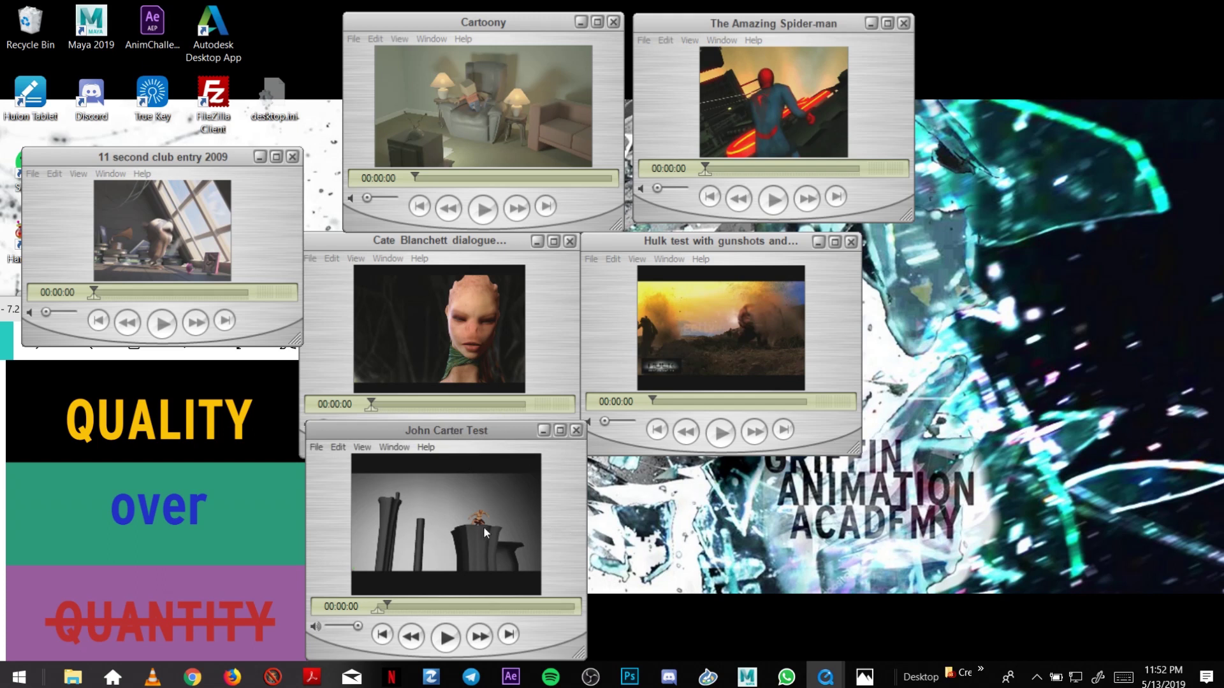
{"action": "left_click_drag", "start_coordinate": [450, 430], "coordinate": [1021, 241]}
{"action": "left_click_drag", "start_coordinate": [197, 158], "coordinate": [578, 468]}
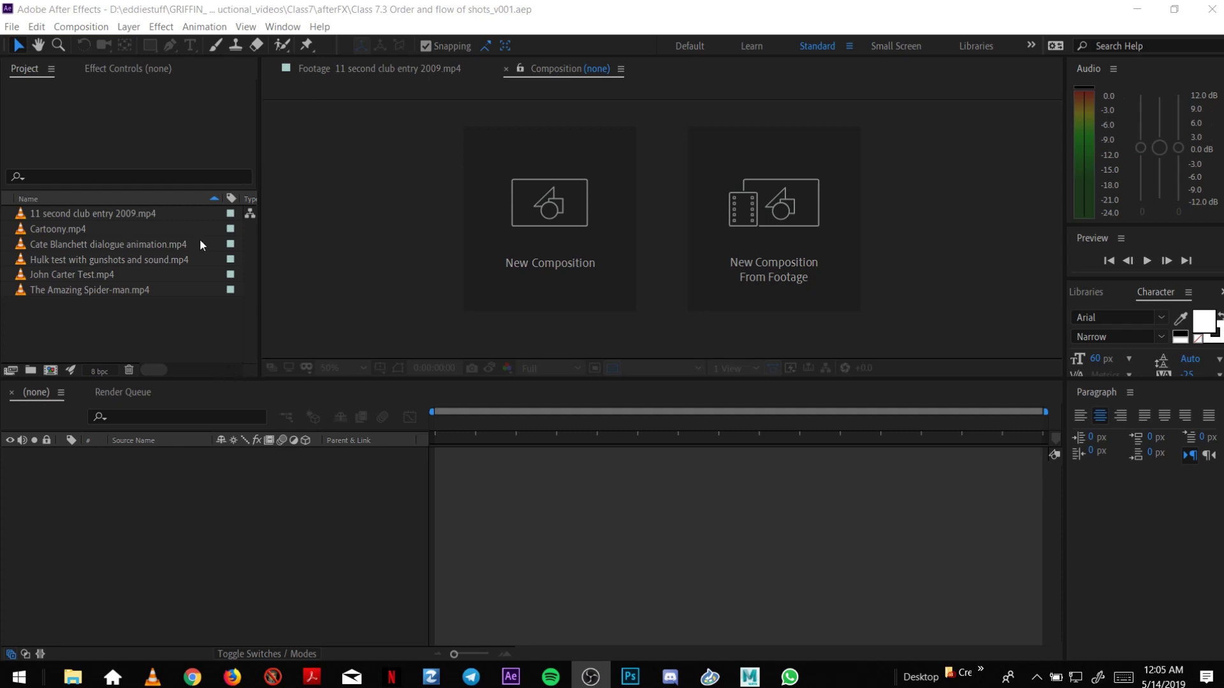
Start a new composition set to 24 fps and named Class 7 demoreel.
{"action": "left_click", "coordinate": [155, 344]}
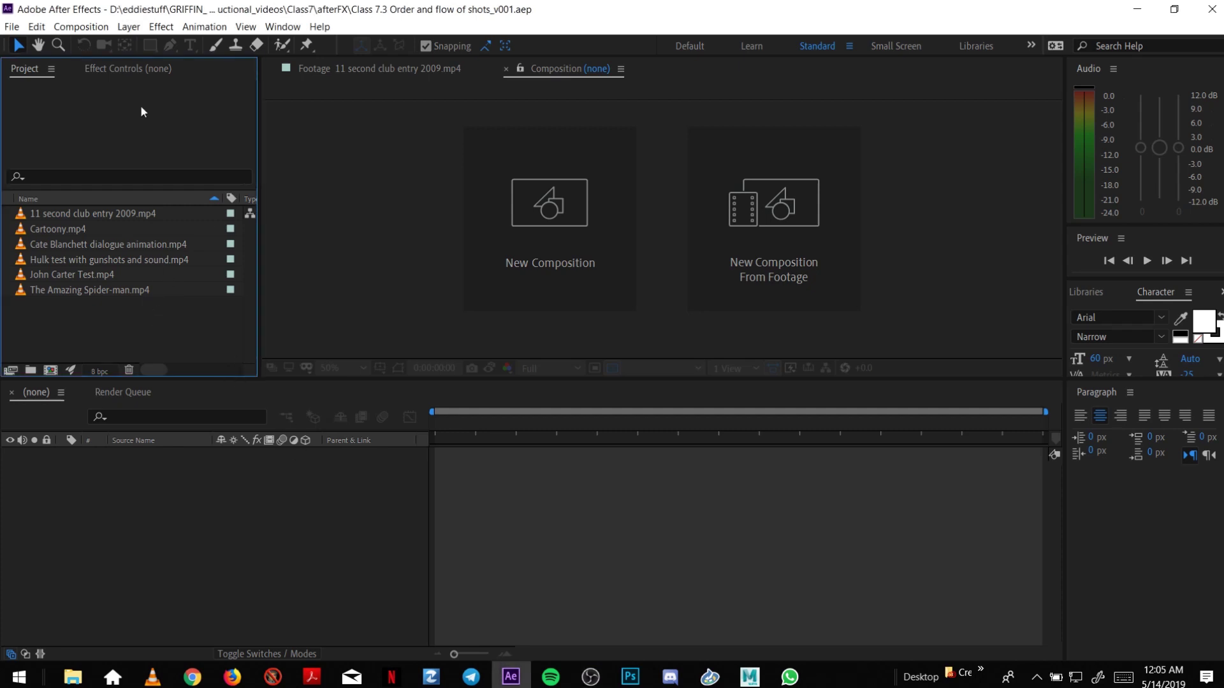
{"action": "left_click", "coordinate": [82, 26]}
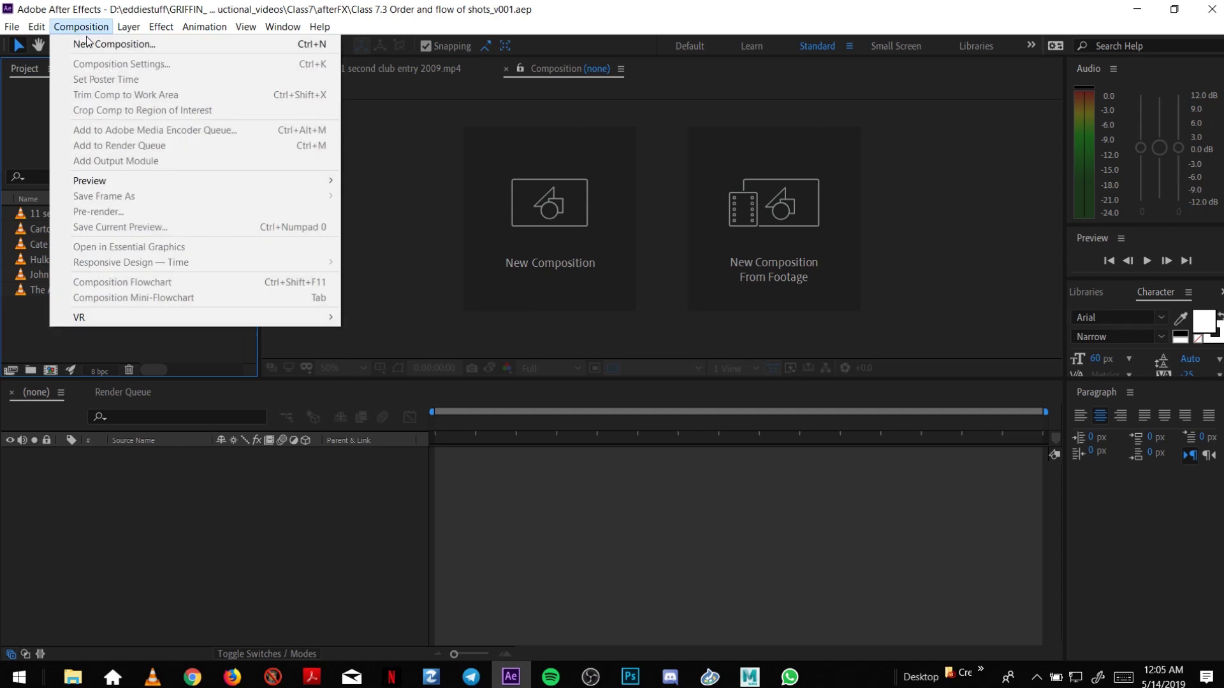
{"action": "left_click", "coordinate": [88, 44]}
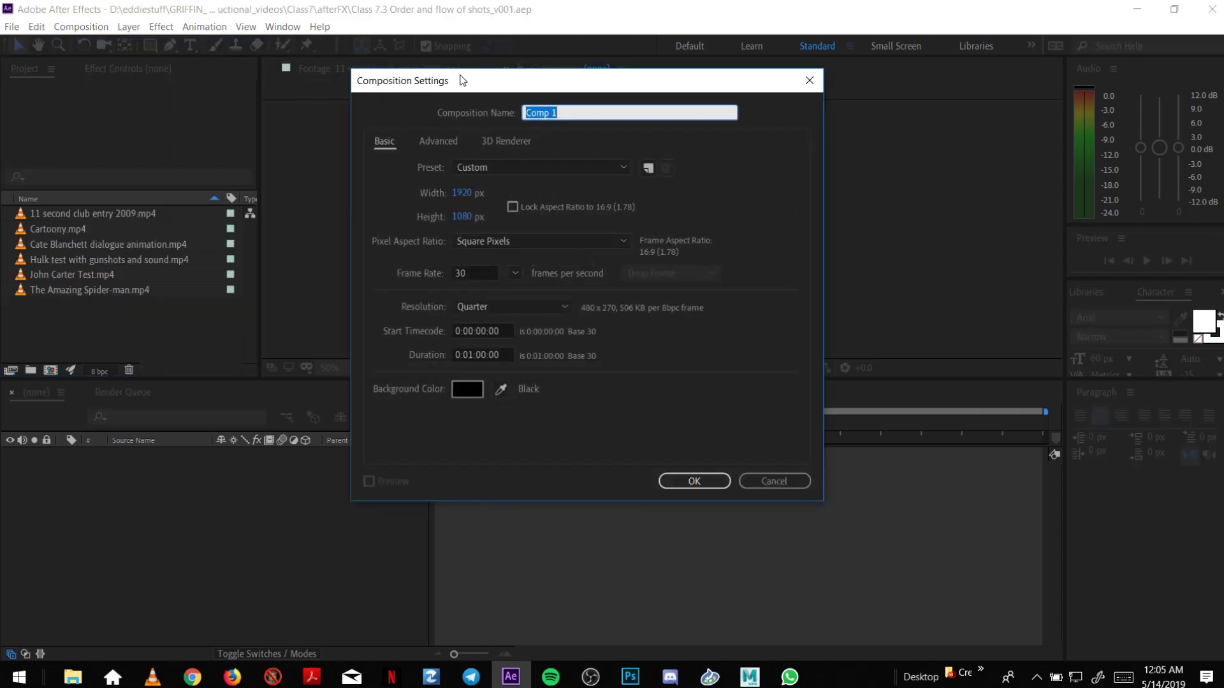
{"action": "left_click_drag", "start_coordinate": [459, 78], "coordinate": [390, 138]}
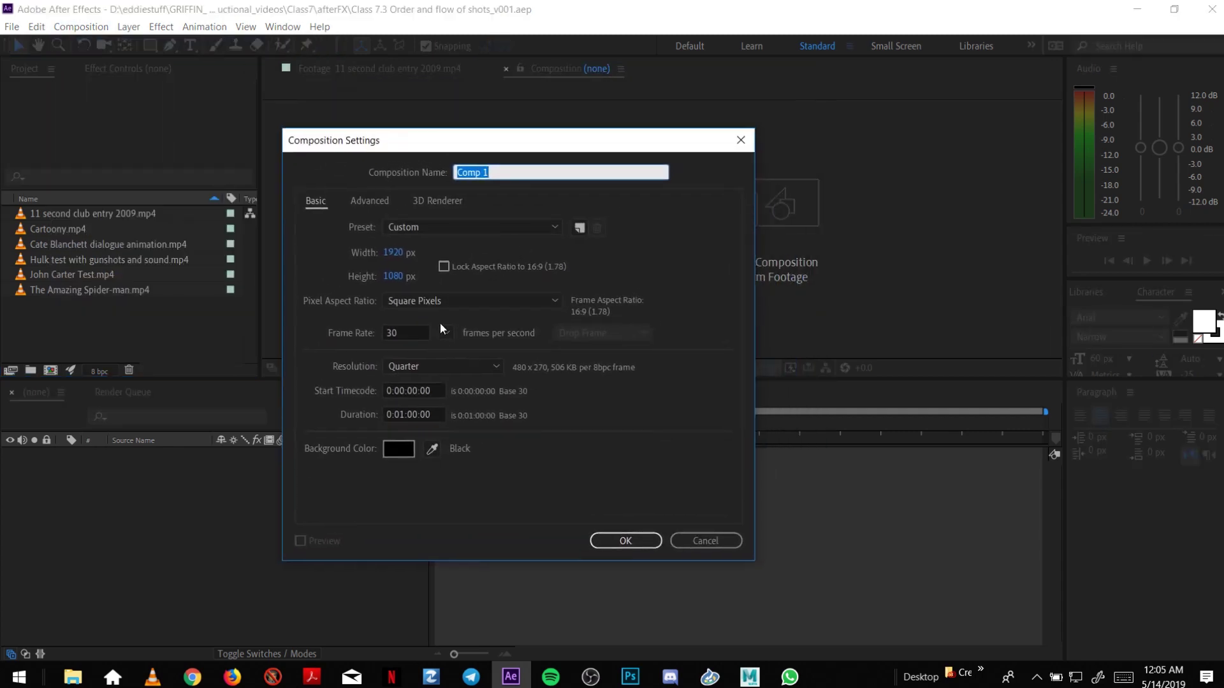
{"action": "double_click", "coordinate": [406, 333]}
{"action": "type", "text": "24"}
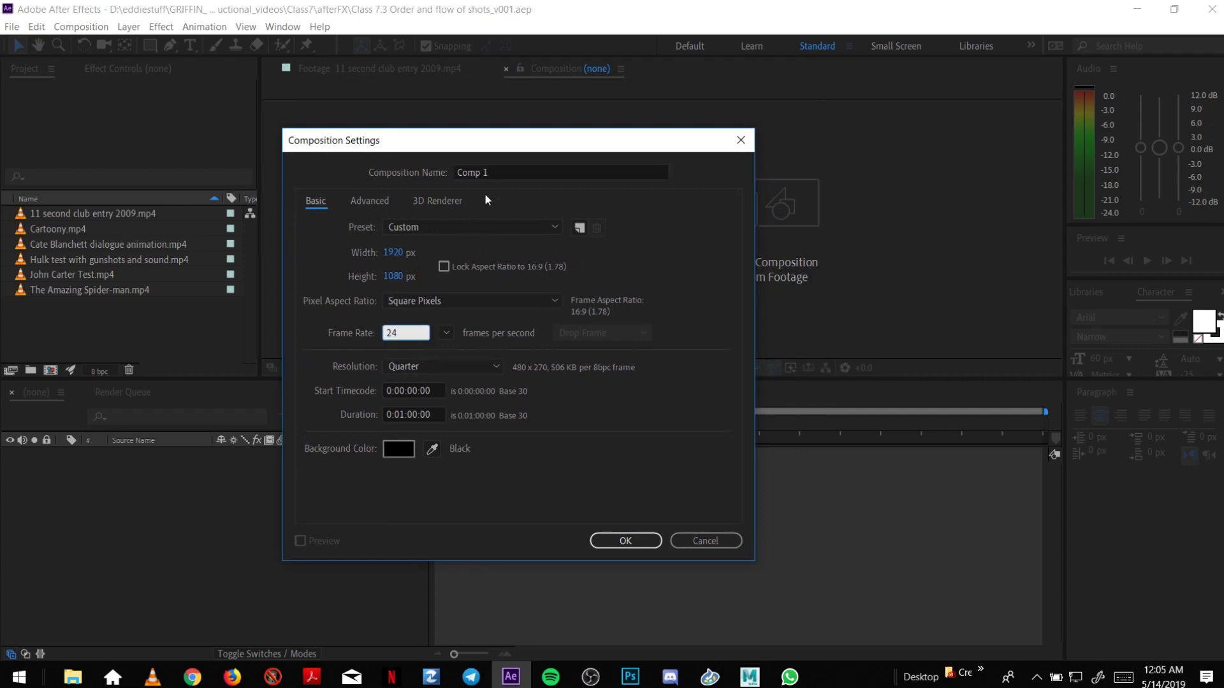
{"action": "left_click_drag", "start_coordinate": [492, 144], "coordinate": [528, 126]}
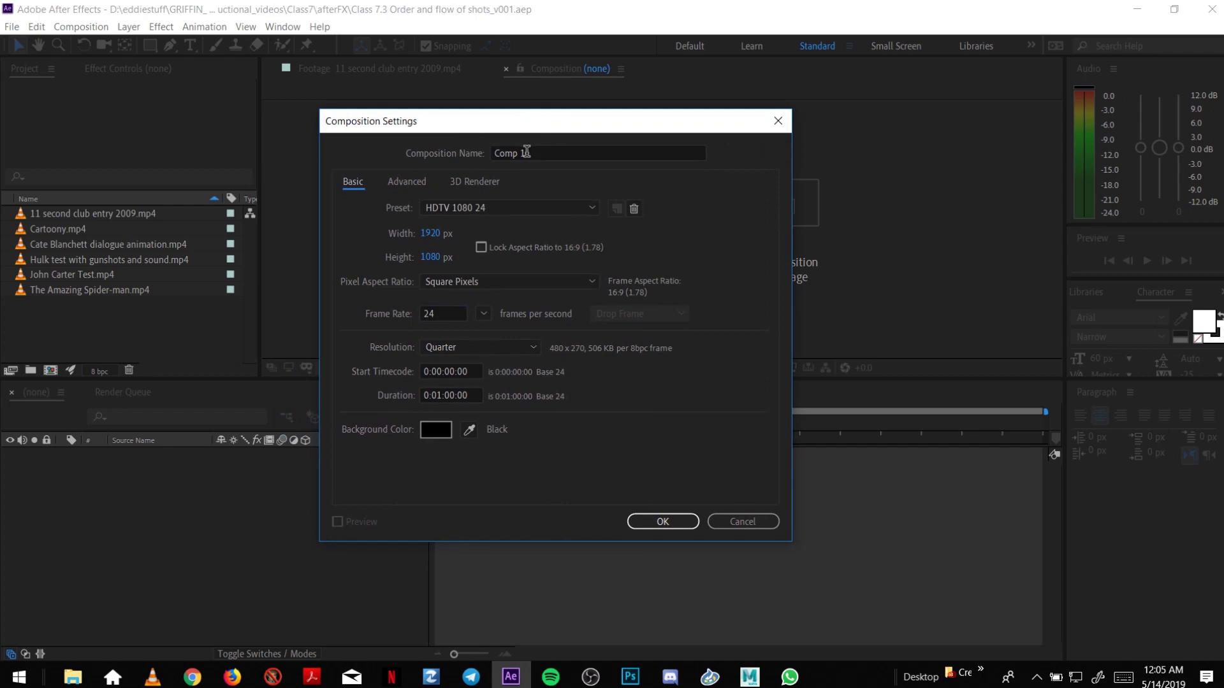
{"action": "left_click", "coordinate": [525, 152]}
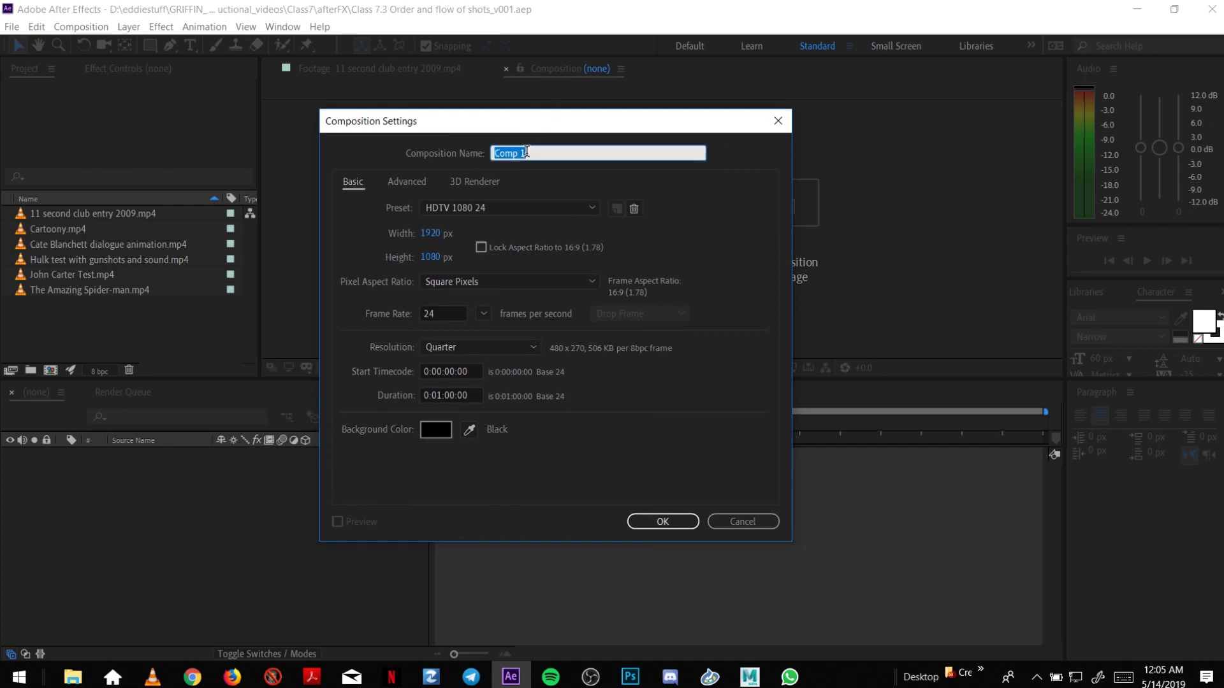
{"action": "type", "text": "Demo"}
{"action": "key", "text": "BackSpace"}
{"action": "key", "text": "BackSpace"}
{"action": "key", "text": "BackSpace"}
{"action": "key", "text": "BackSpace"}
{"action": "type", "text": "Class 7 demoreel"}
Create the comp and add a new solid named title card background to it.
{"action": "left_click", "coordinate": [659, 518]}
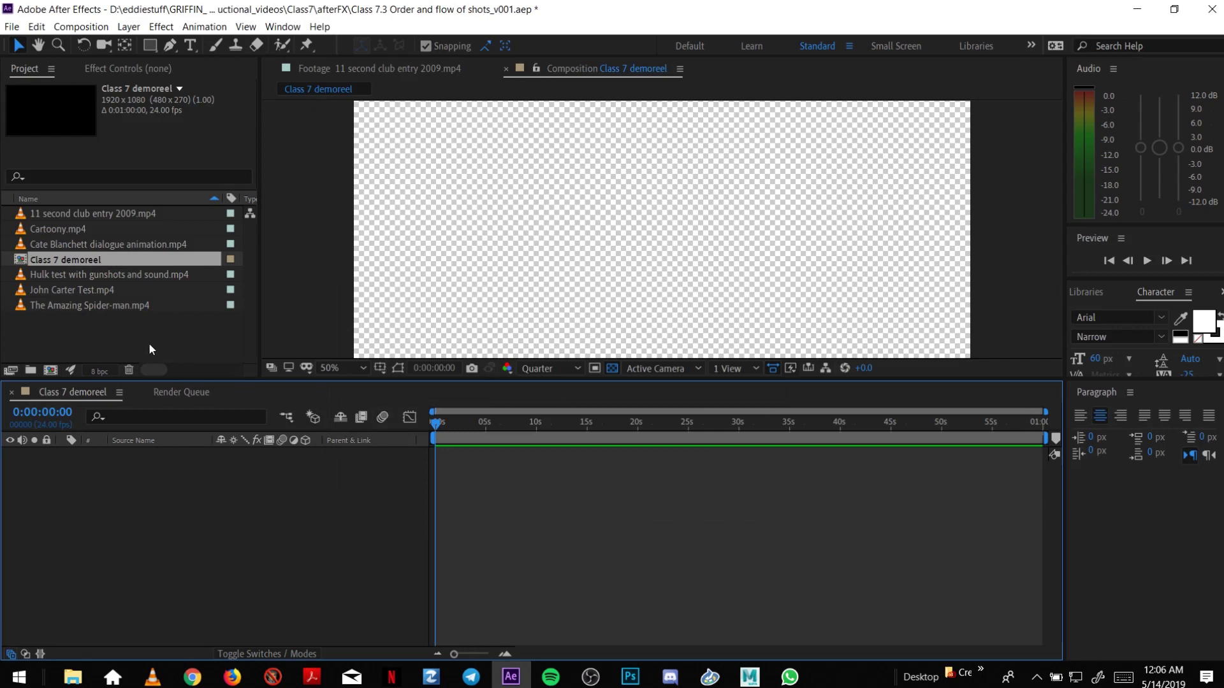
{"action": "right_click", "coordinate": [89, 330]}
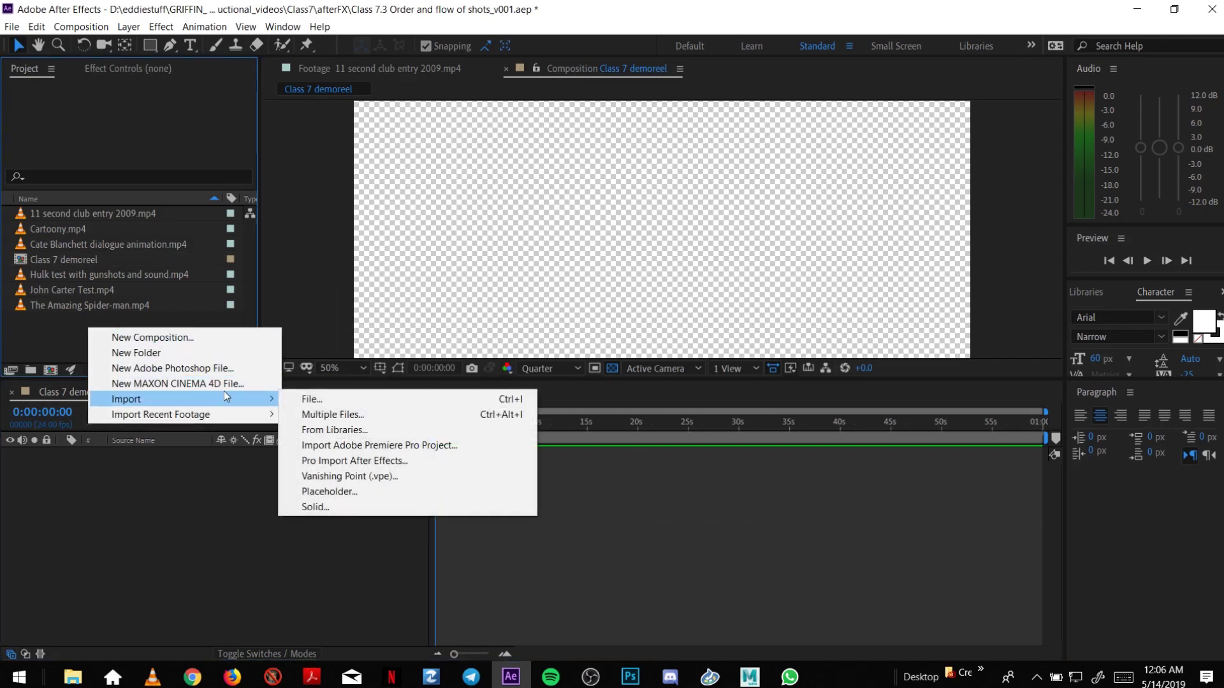
{"action": "mouse_move", "coordinate": [278, 402]}
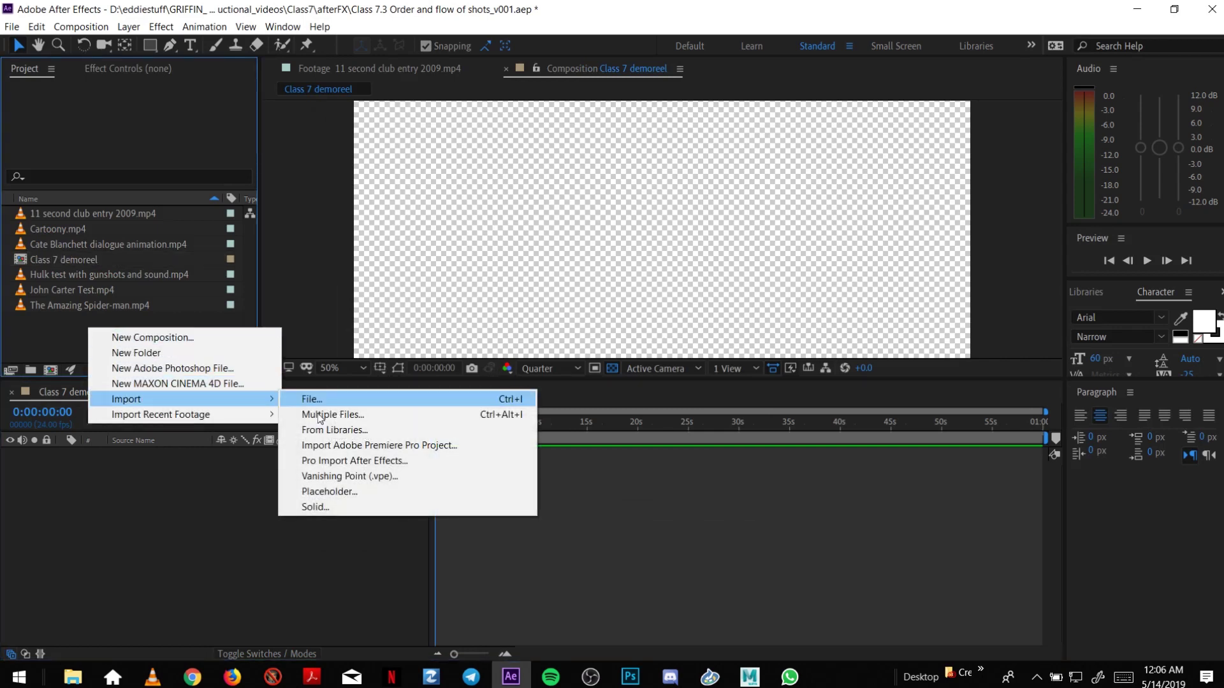
{"action": "left_click", "coordinate": [348, 508]}
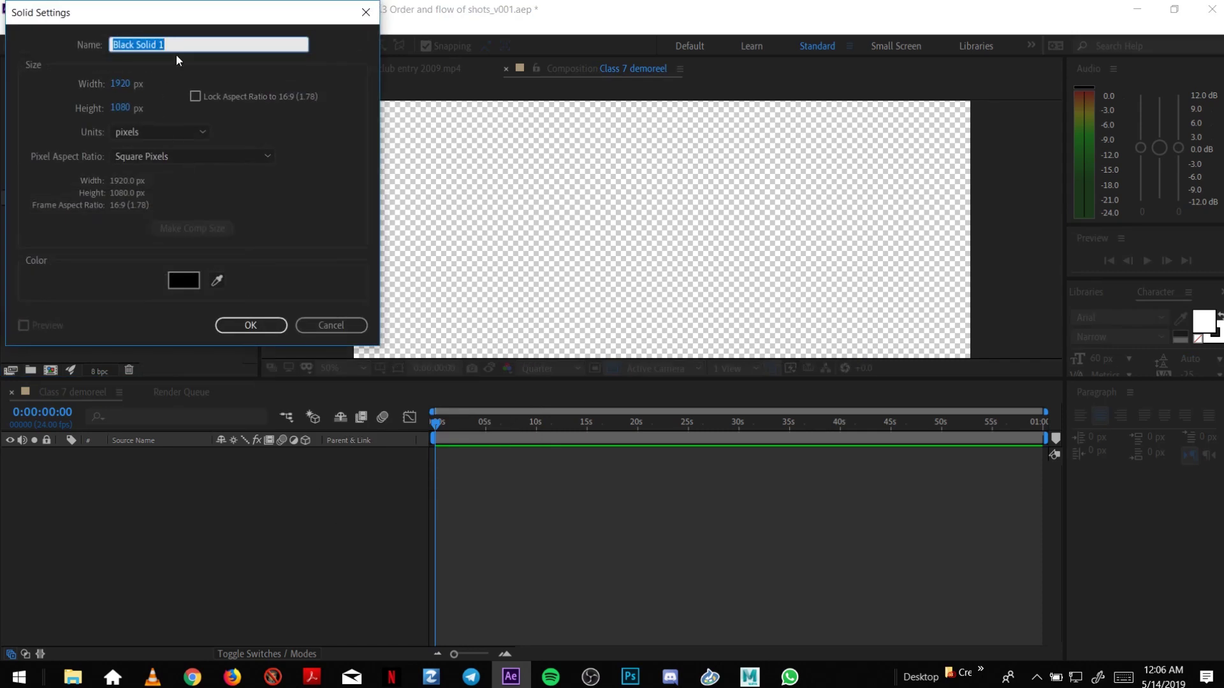
{"action": "type", "text": "title card background"}
{"action": "left_click", "coordinate": [249, 324]}
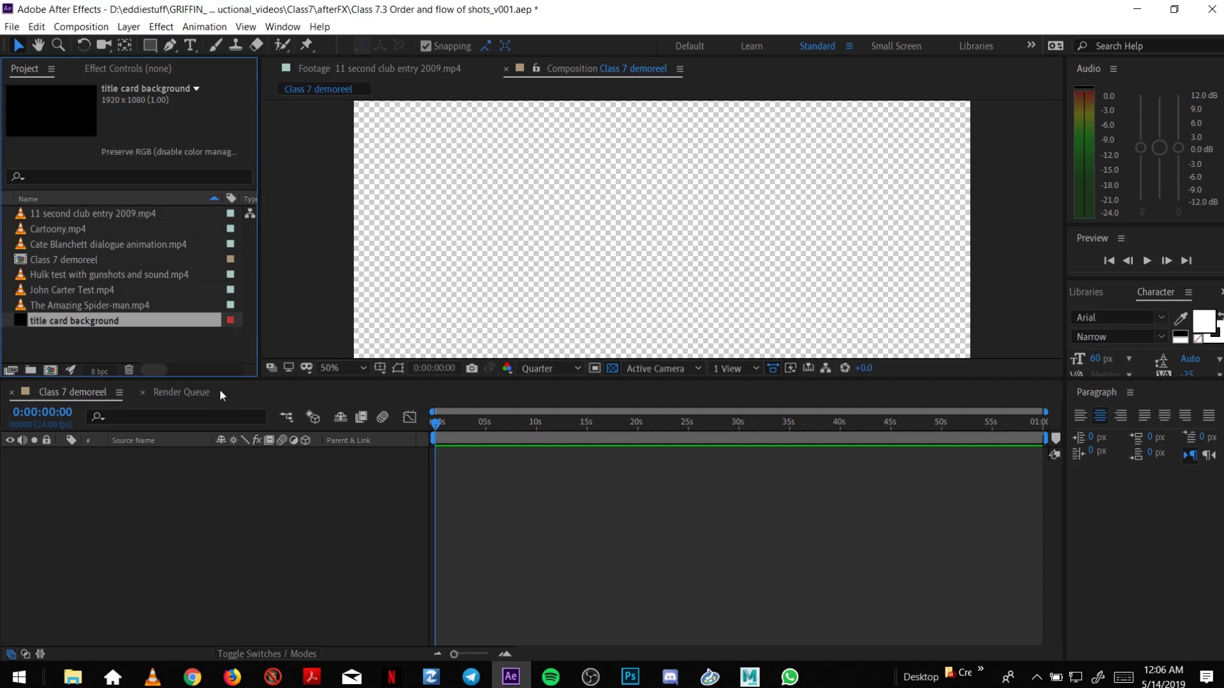
{"action": "left_click", "coordinate": [101, 477]}
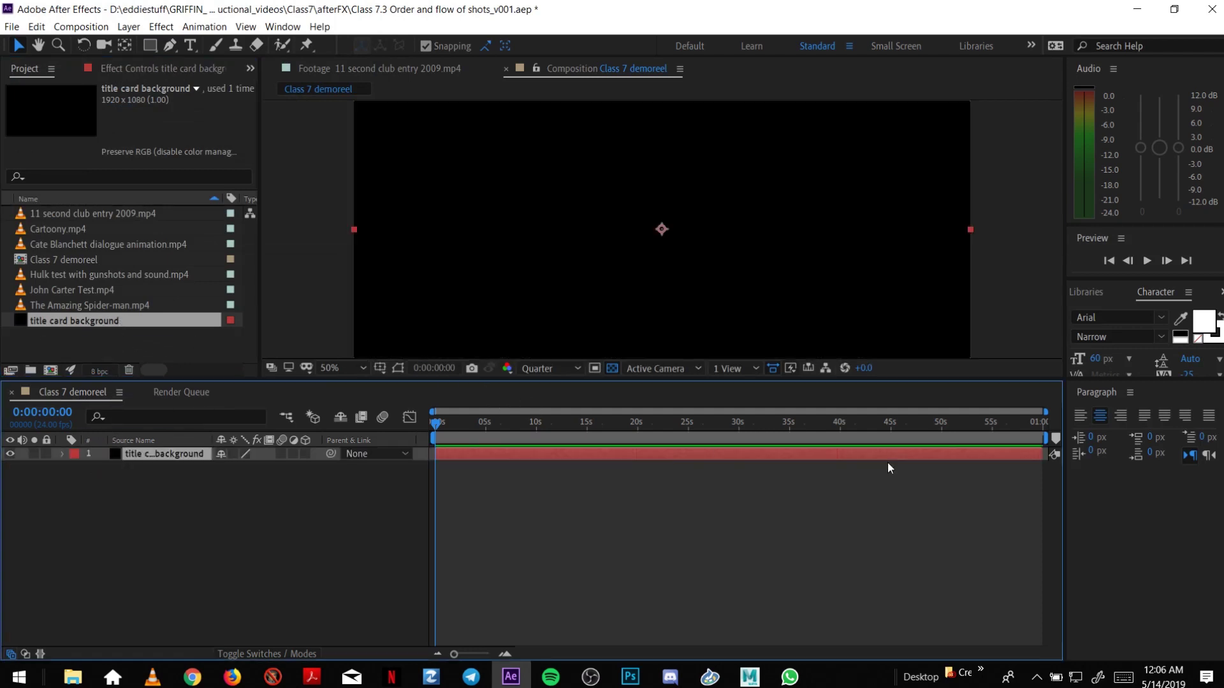
Time-stretch the title card background layer to a 0:00:04:00 duration.
{"action": "left_click_drag", "start_coordinate": [1042, 458], "coordinate": [477, 471]}
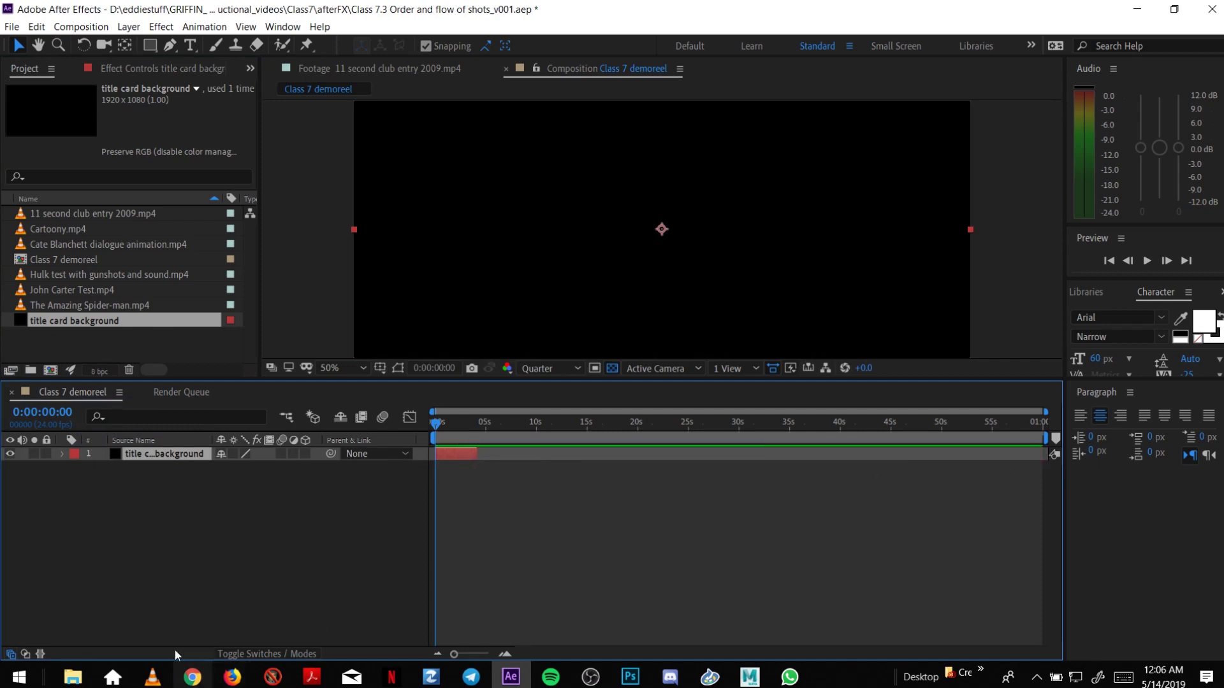
{"action": "left_click", "coordinate": [40, 654]}
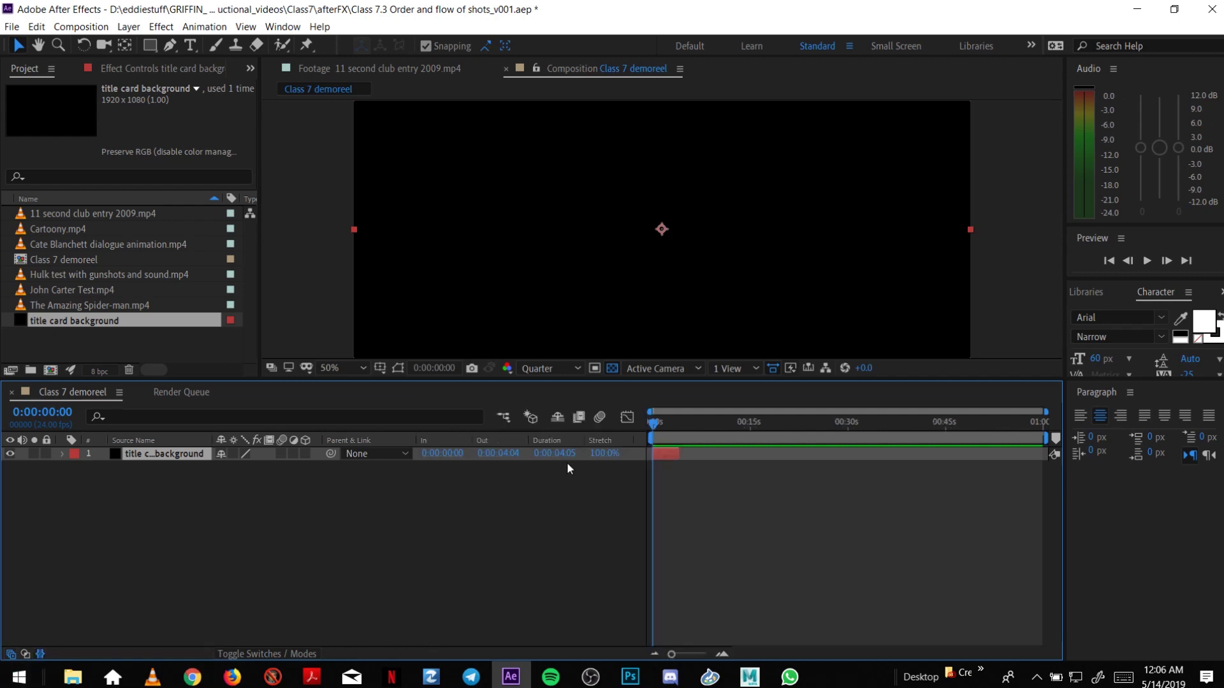
{"action": "left_click", "coordinate": [566, 455]}
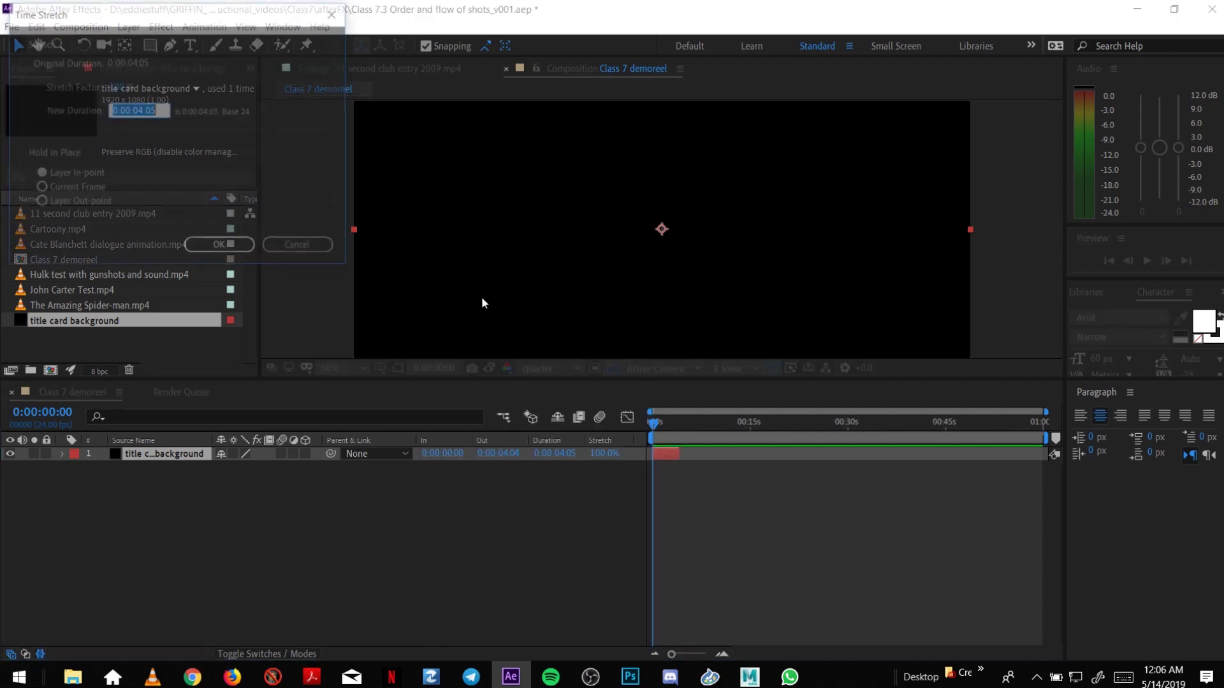
{"action": "left_click", "coordinate": [159, 109]}
{"action": "key", "text": "BackSpace"}
{"action": "type", "text": "0"}
{"action": "left_click", "coordinate": [220, 248]}
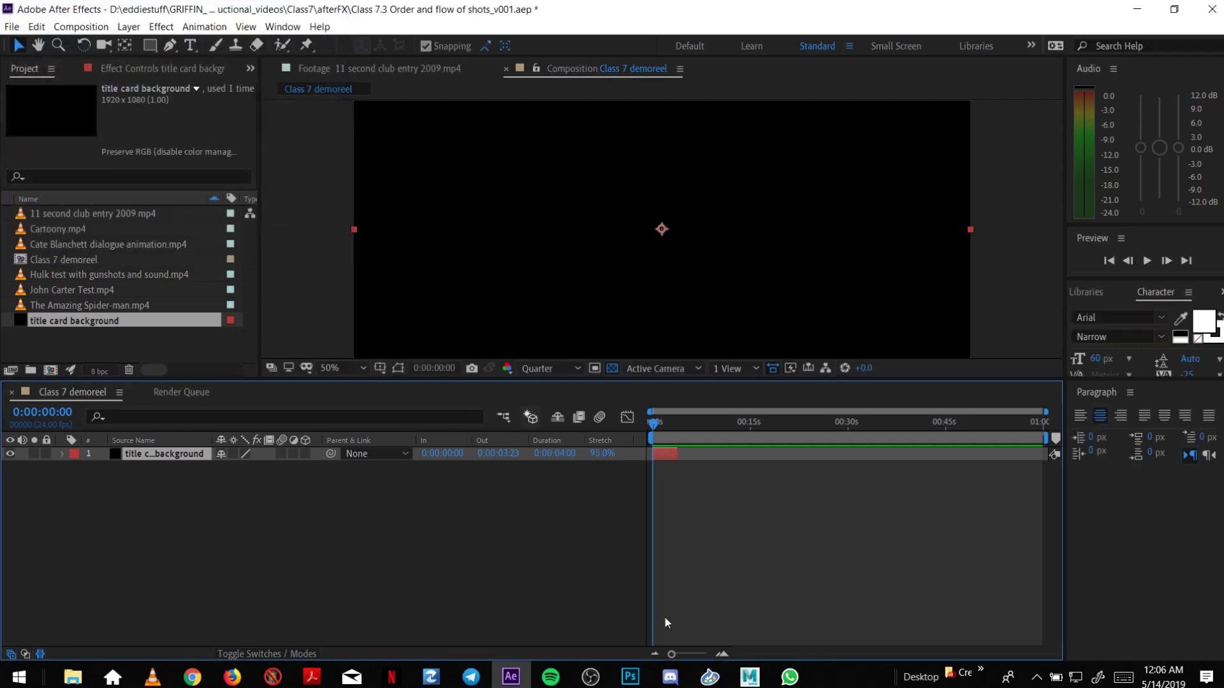
{"action": "left_click", "coordinate": [720, 656]}
{"action": "left_click", "coordinate": [720, 656]}
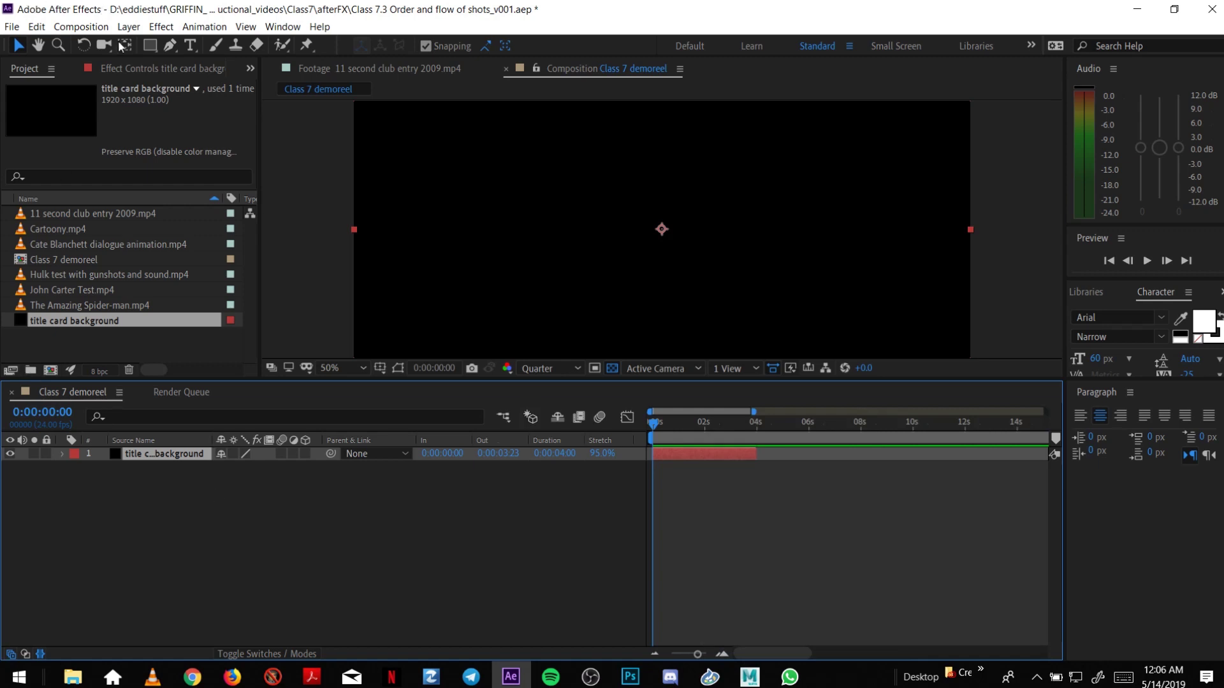
Add a title text layer with the creator's name, ANIMATION DEMOREEL and a contact e-mail line.
{"action": "left_click", "coordinate": [189, 46]}
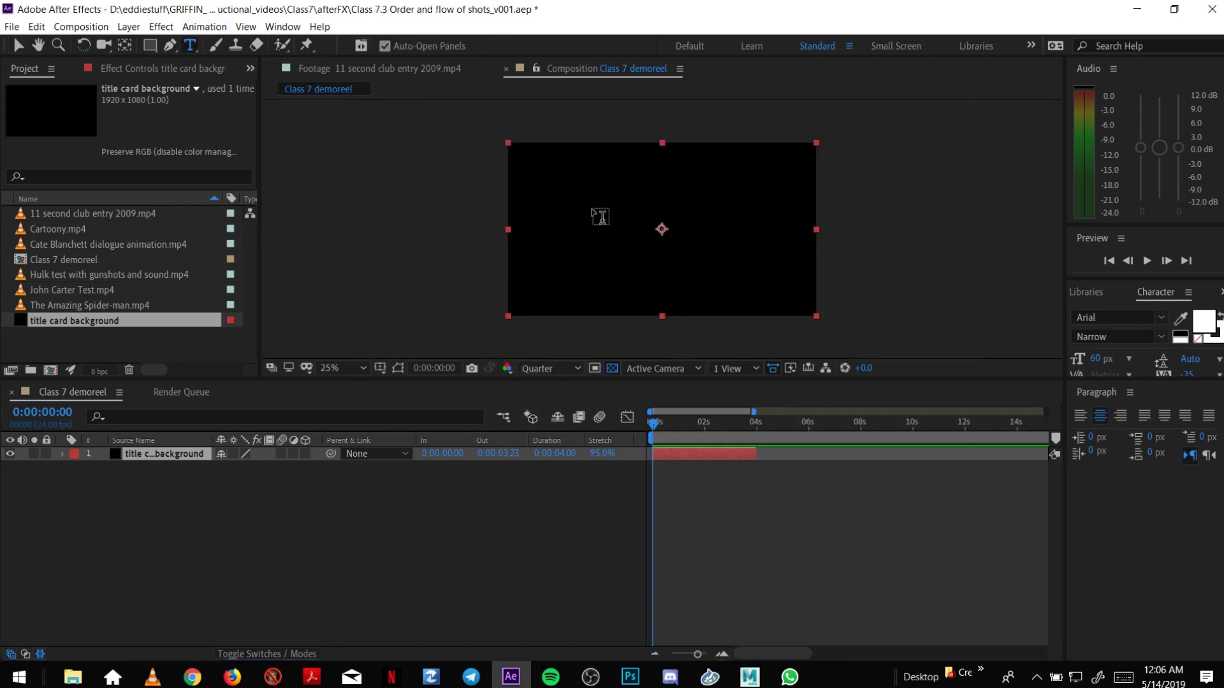
{"action": "left_click", "coordinate": [594, 203]}
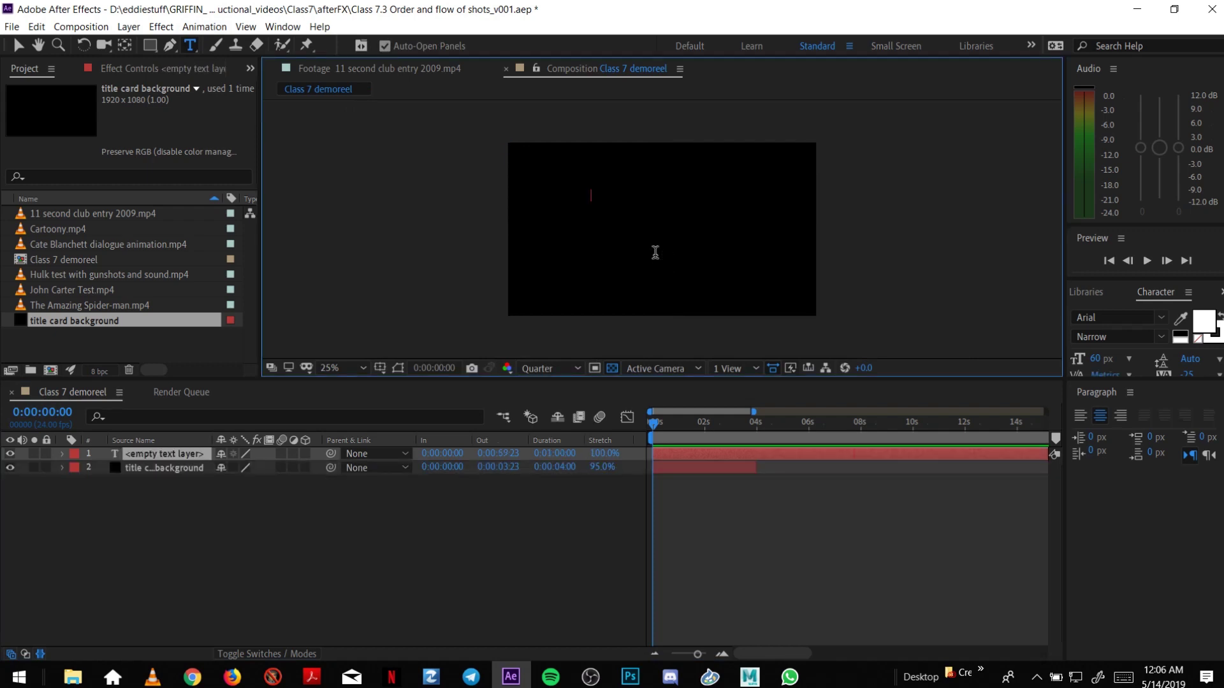
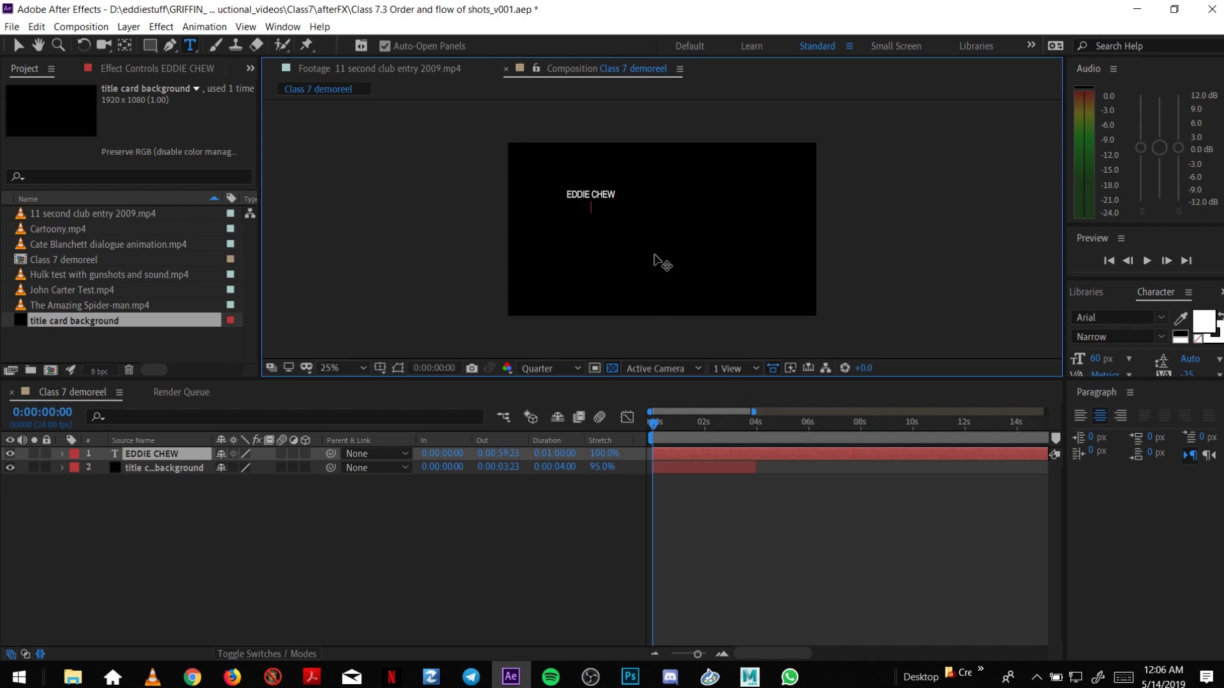
{"action": "type", "text": "ANIMATION DEMOREEL"}
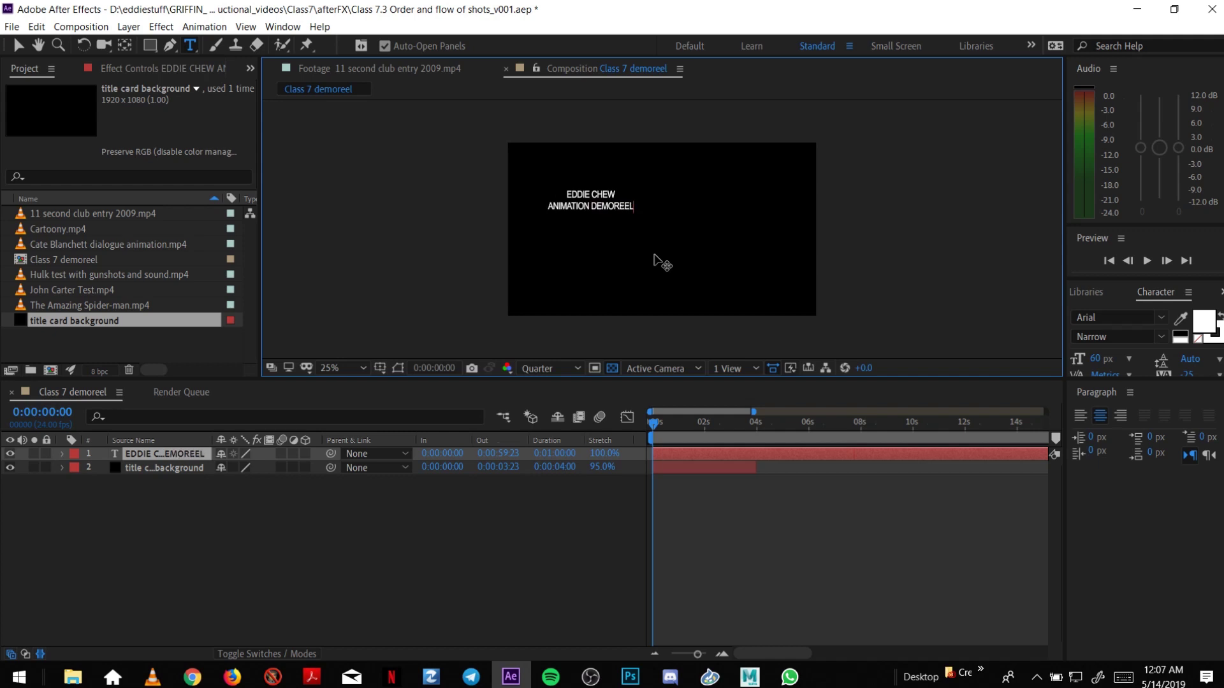
{"action": "key", "text": "Return"}
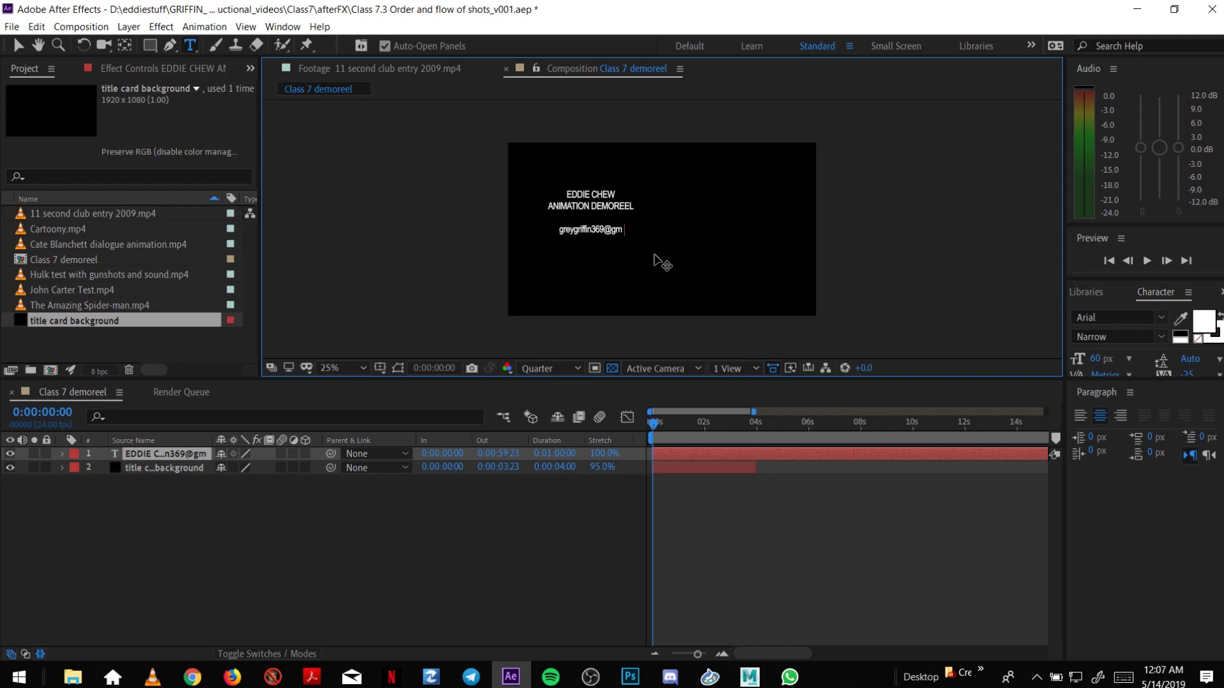
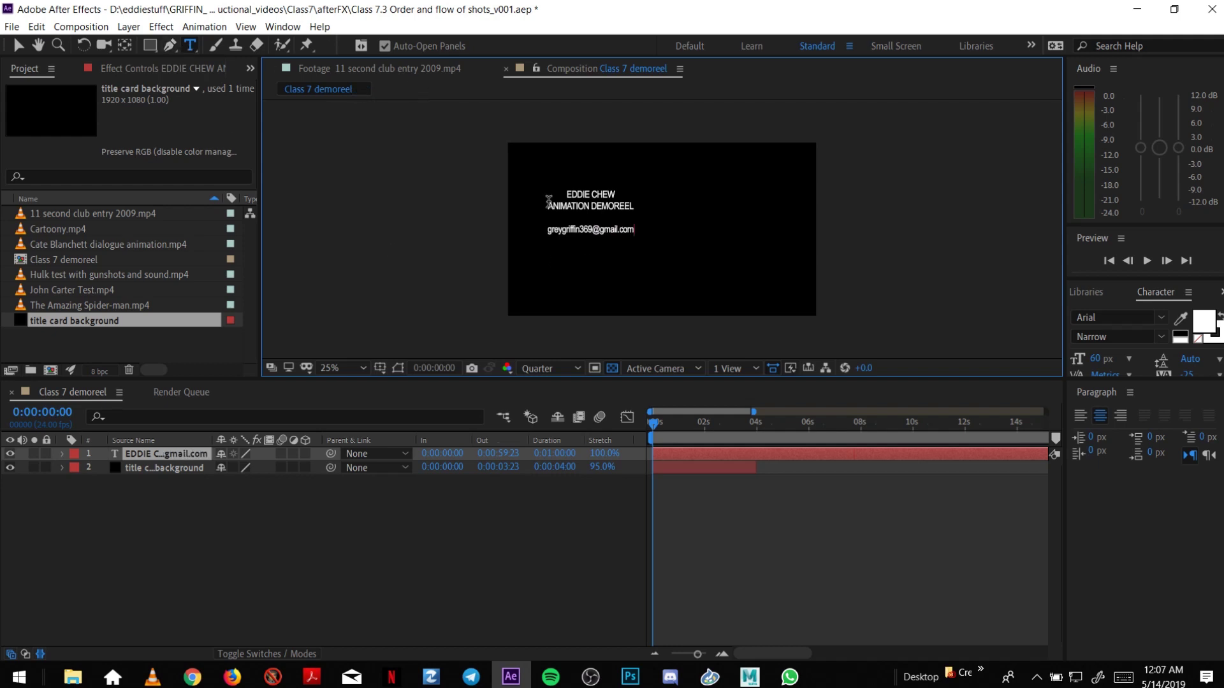
Select all three title lines to change their font size.
{"action": "triple_click", "coordinate": [599, 205]}
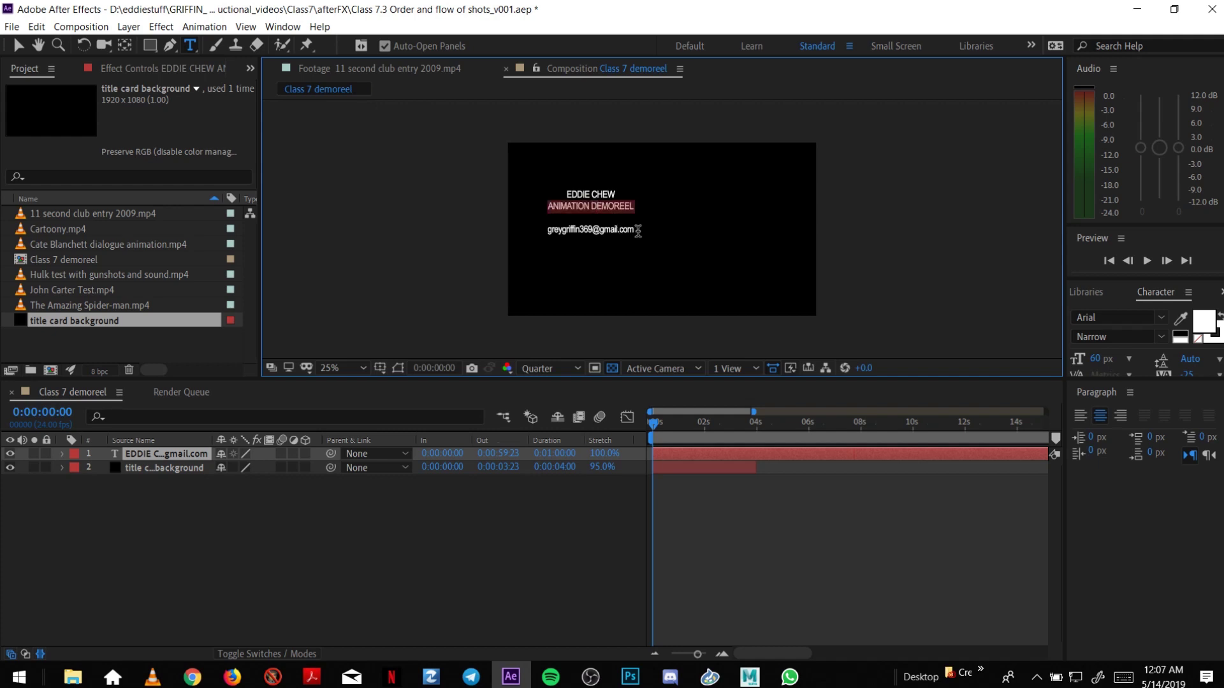
{"action": "left_click_drag", "start_coordinate": [636, 231], "coordinate": [568, 190]}
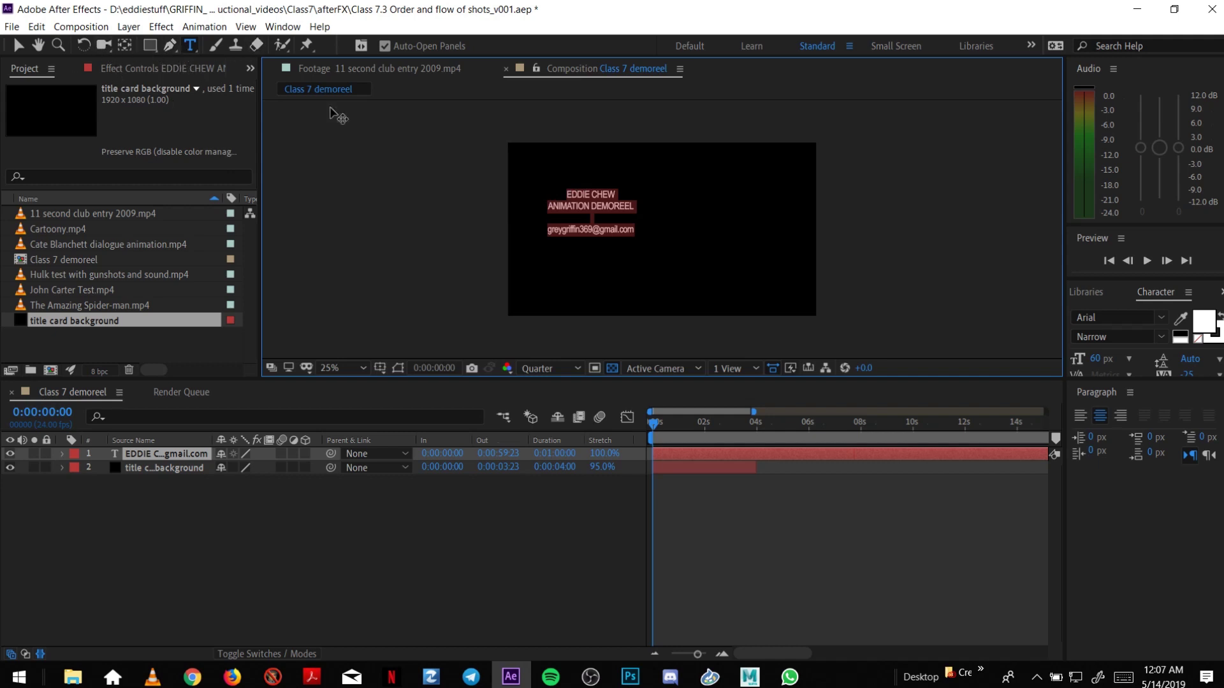
{"action": "left_click", "coordinate": [1097, 359]}
Set the title text to 100 px and shift it right to centre it.
{"action": "type", "text": "100"}
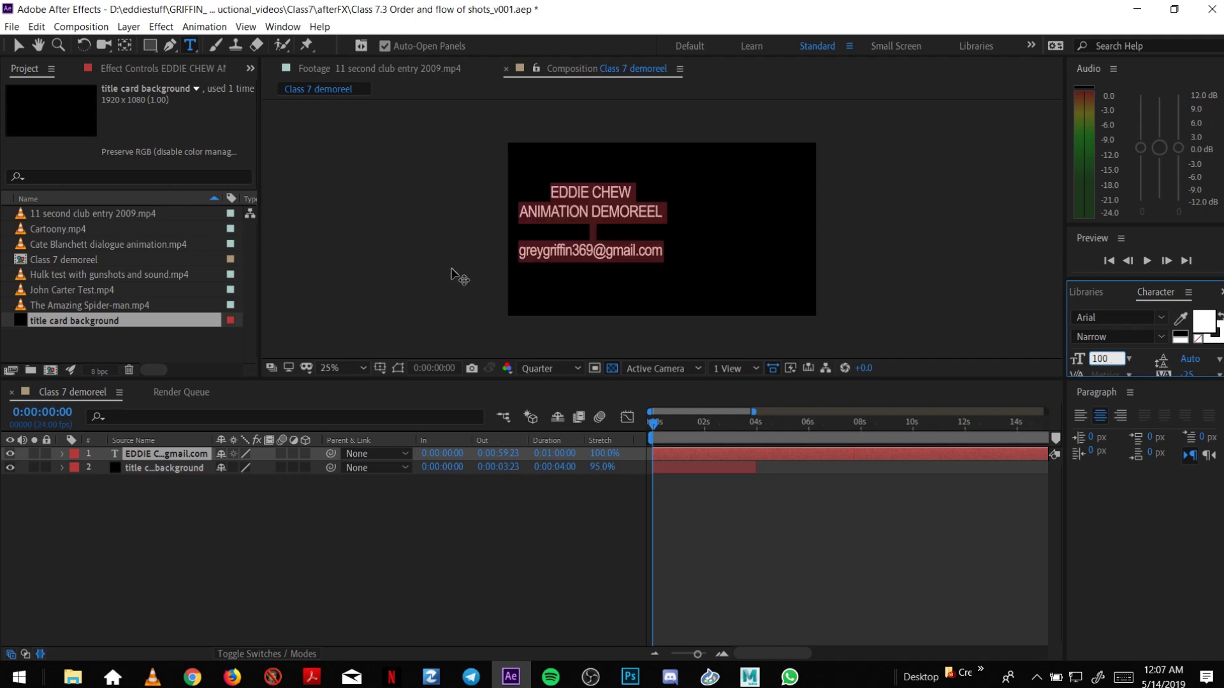
{"action": "left_click", "coordinate": [18, 45]}
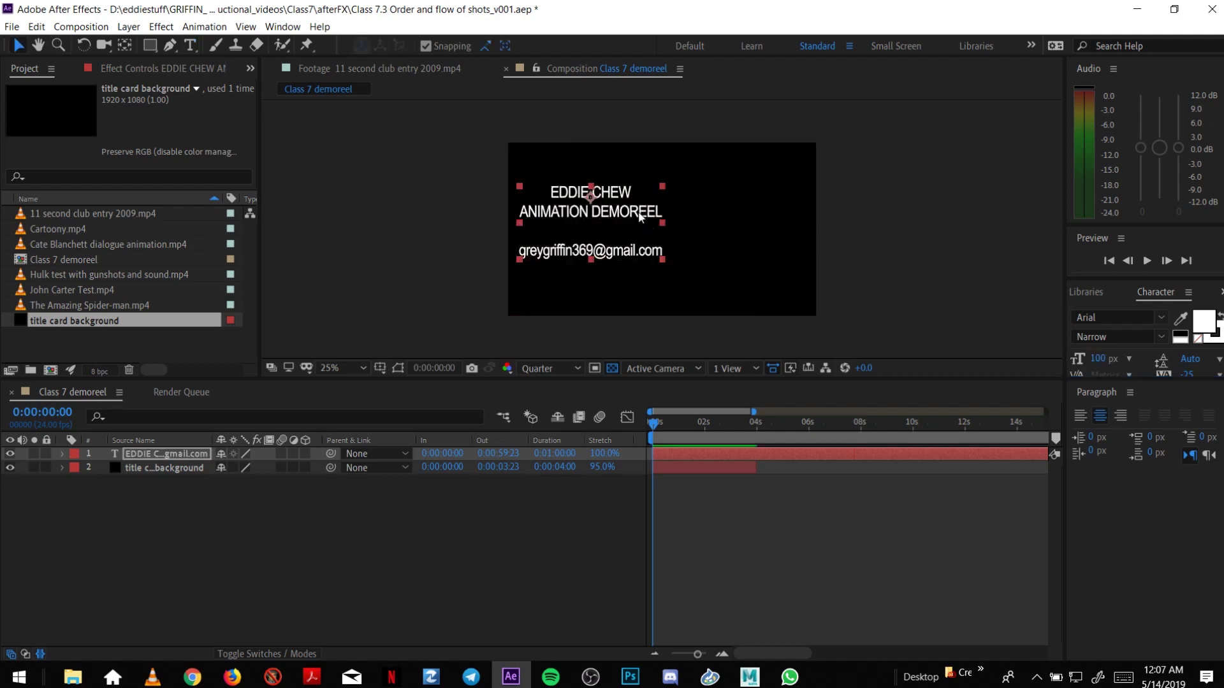
{"action": "left_click_drag", "start_coordinate": [638, 214], "coordinate": [702, 204]}
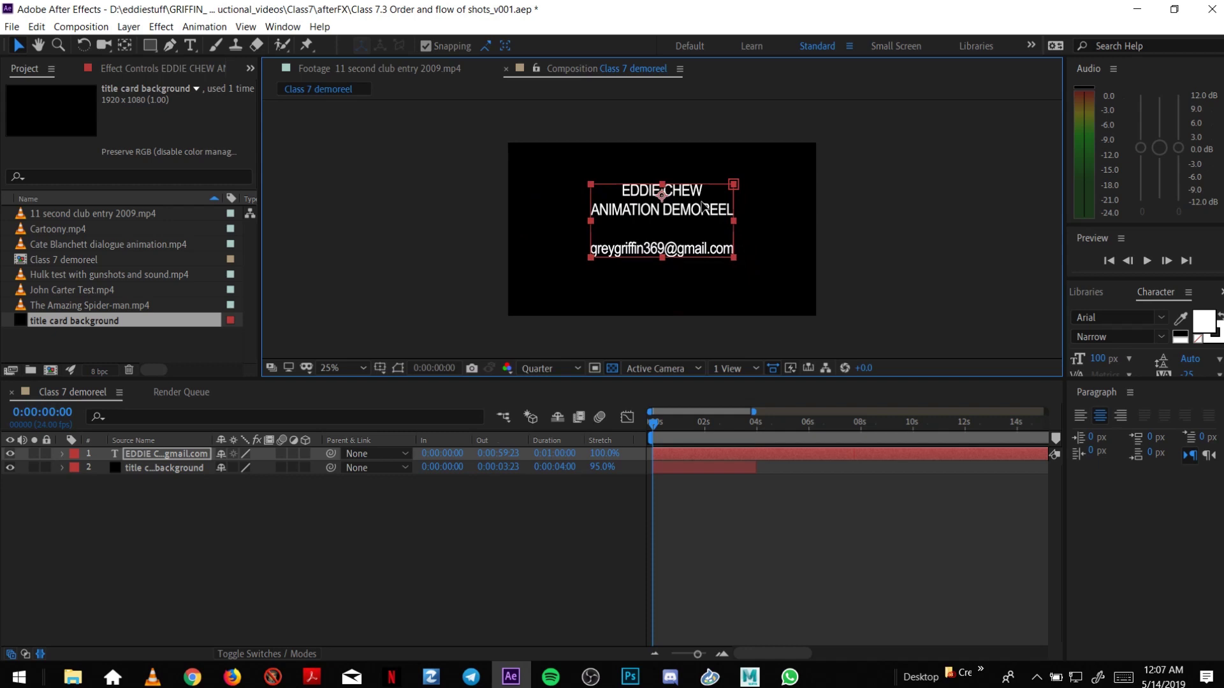
Time-stretch the text layer to a 4-second duration.
{"action": "left_click", "coordinate": [554, 453]}
{"action": "left_click", "coordinate": [131, 111]}
{"action": "key", "text": "BackSpace"}
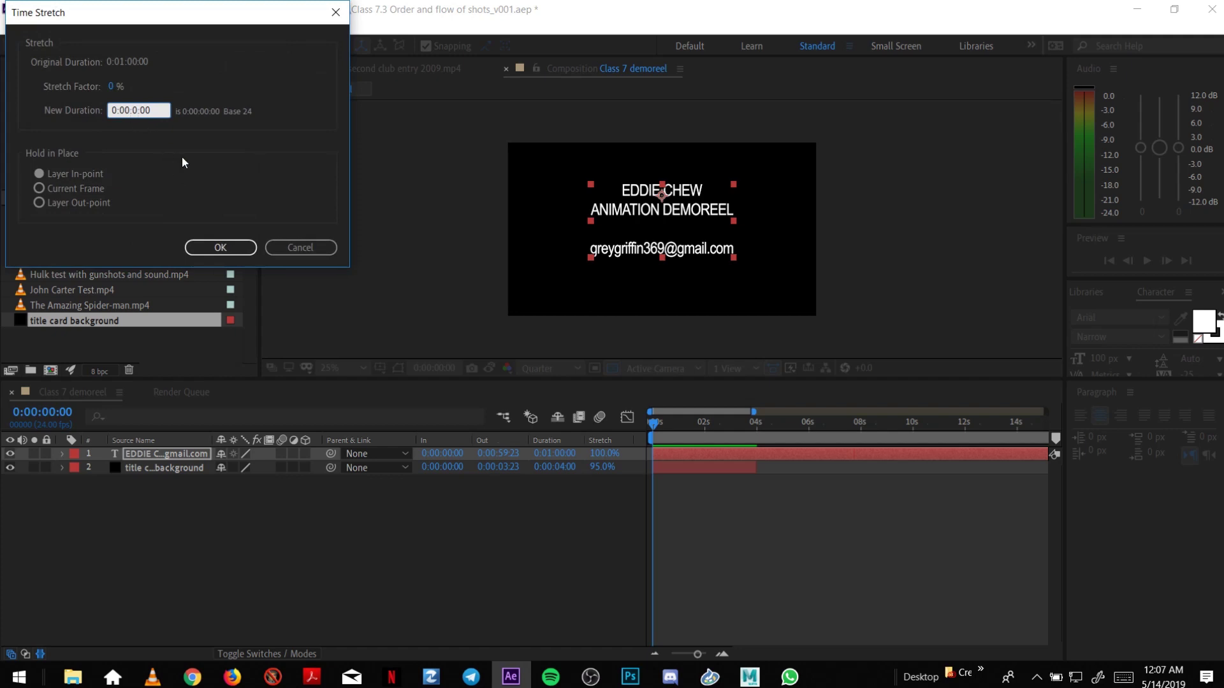
{"action": "type", "text": "4"}
{"action": "left_click", "coordinate": [220, 249]}
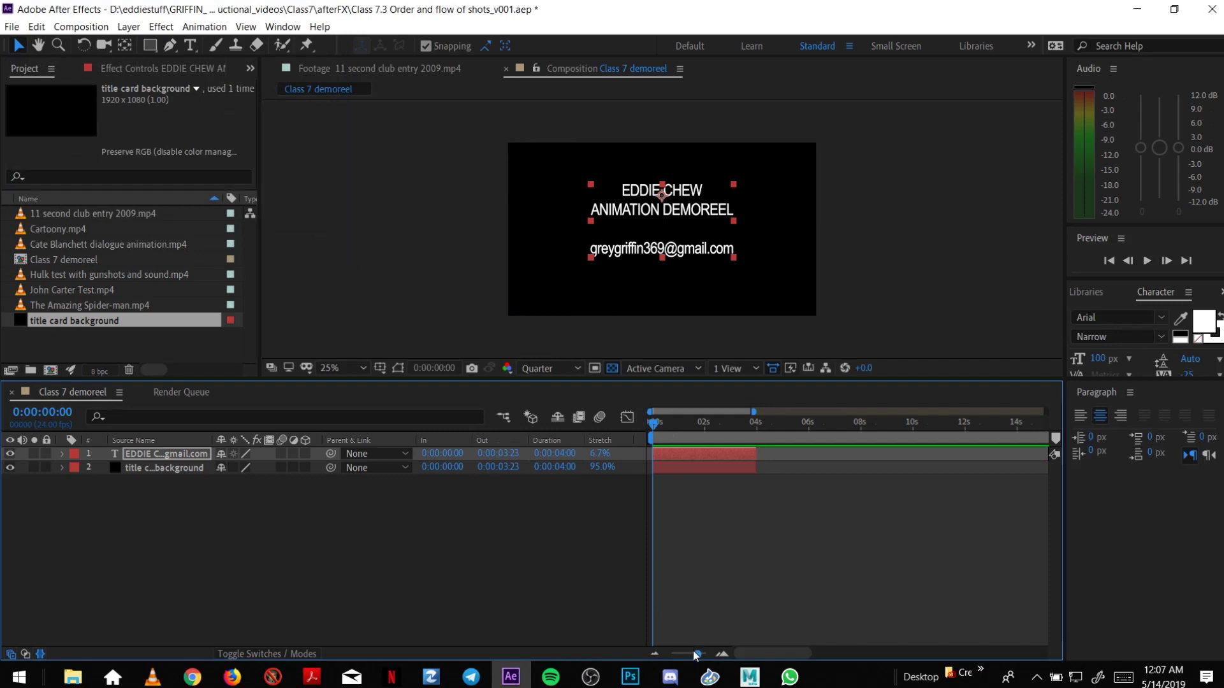
Move the current time to about 3 seconds and save the project.
{"action": "left_click_drag", "start_coordinate": [693, 651], "coordinate": [689, 655]}
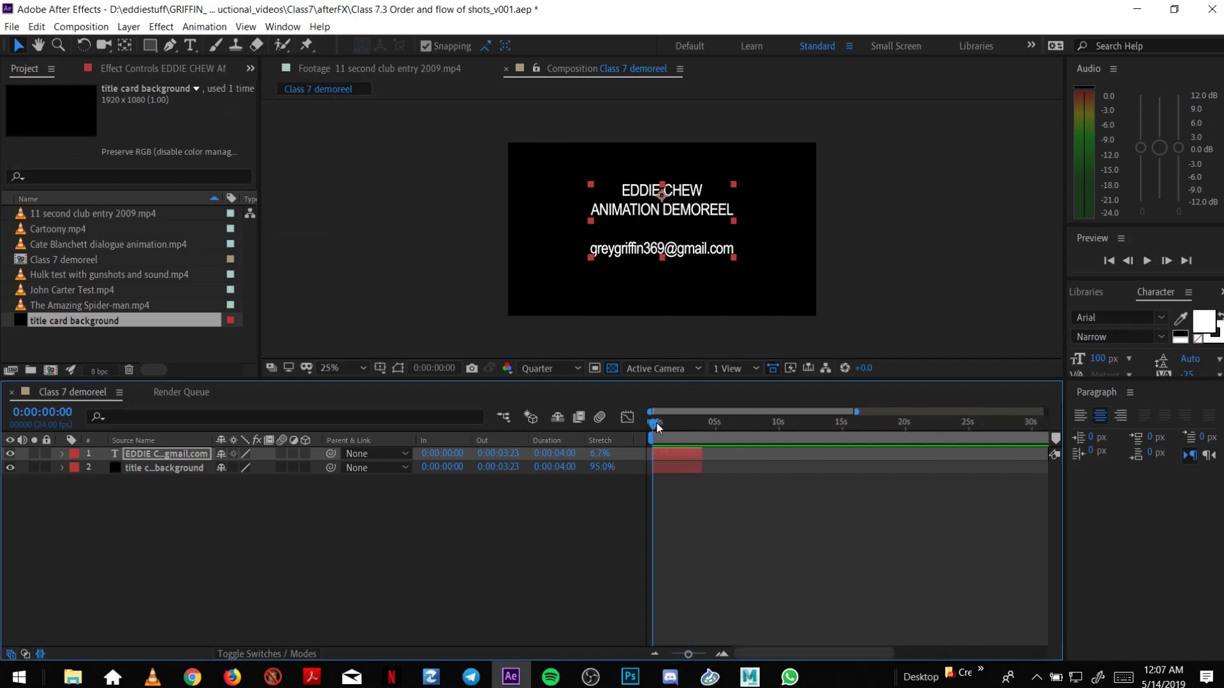
{"action": "left_click_drag", "start_coordinate": [658, 426], "coordinate": [706, 436]}
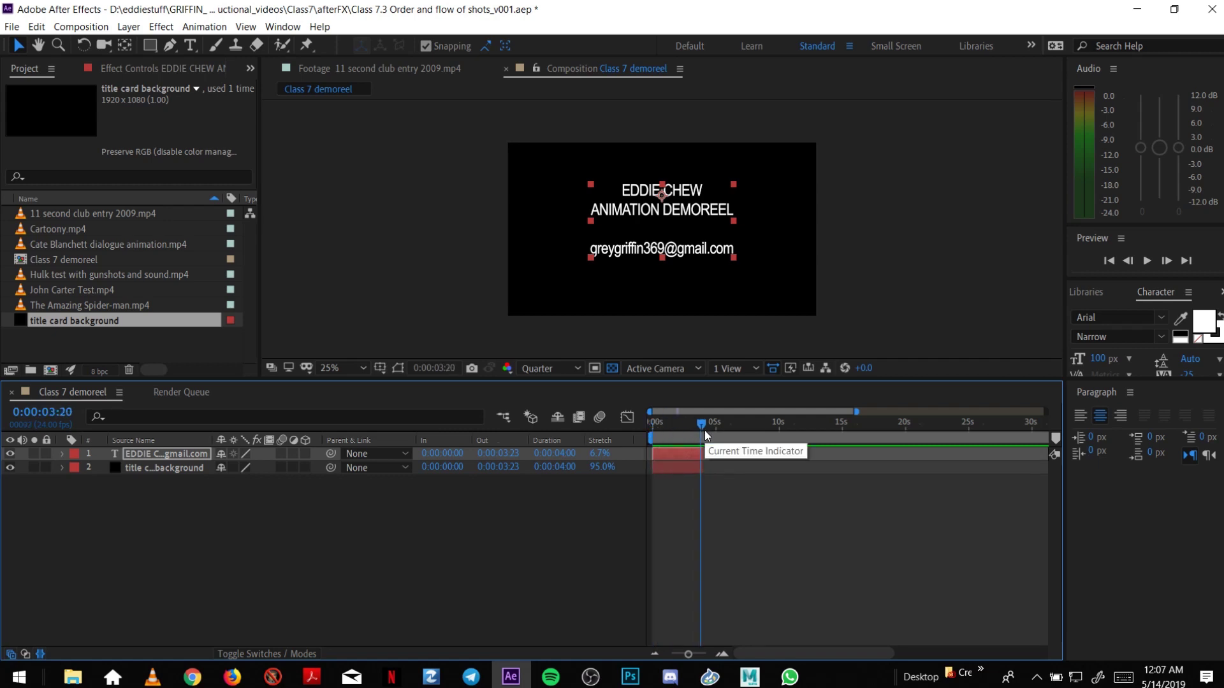
{"action": "key", "text": "ctrl+s"}
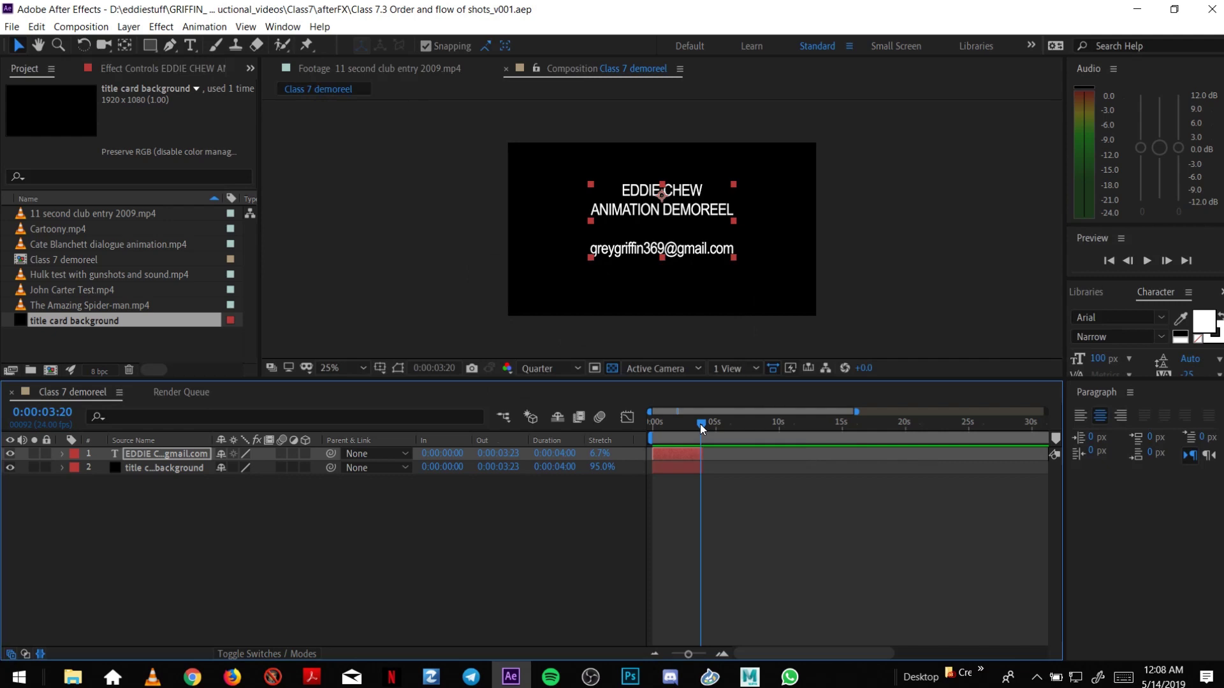
Inspect the Cate Blanchett and John Carter Test footage in the Project panel.
{"action": "left_click", "coordinate": [194, 352]}
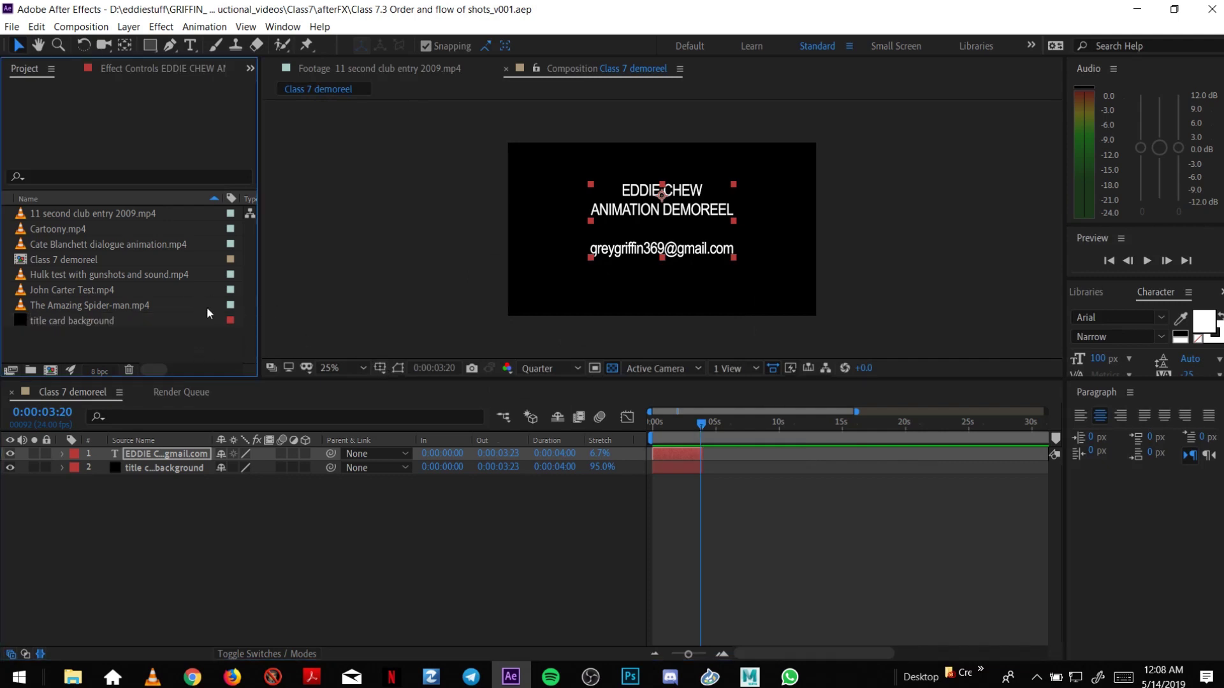
{"action": "left_click", "coordinate": [55, 241]}
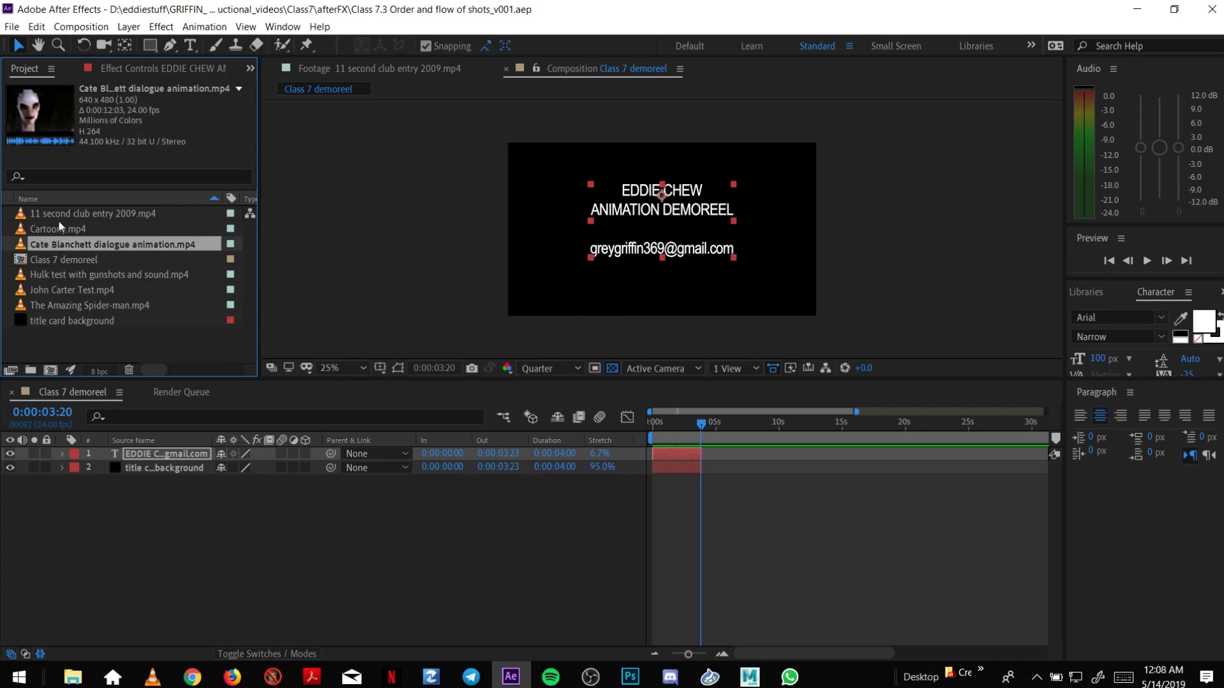
{"action": "left_click", "coordinate": [100, 275]}
{"action": "left_click", "coordinate": [94, 291]}
{"action": "left_click", "coordinate": [88, 246]}
Add The Amazing Spider-man.mp4 below the title layers, starting at 4 seconds.
{"action": "left_click_drag", "start_coordinate": [99, 306], "coordinate": [97, 353]}
{"action": "left_click_drag", "start_coordinate": [95, 436], "coordinate": [93, 477]}
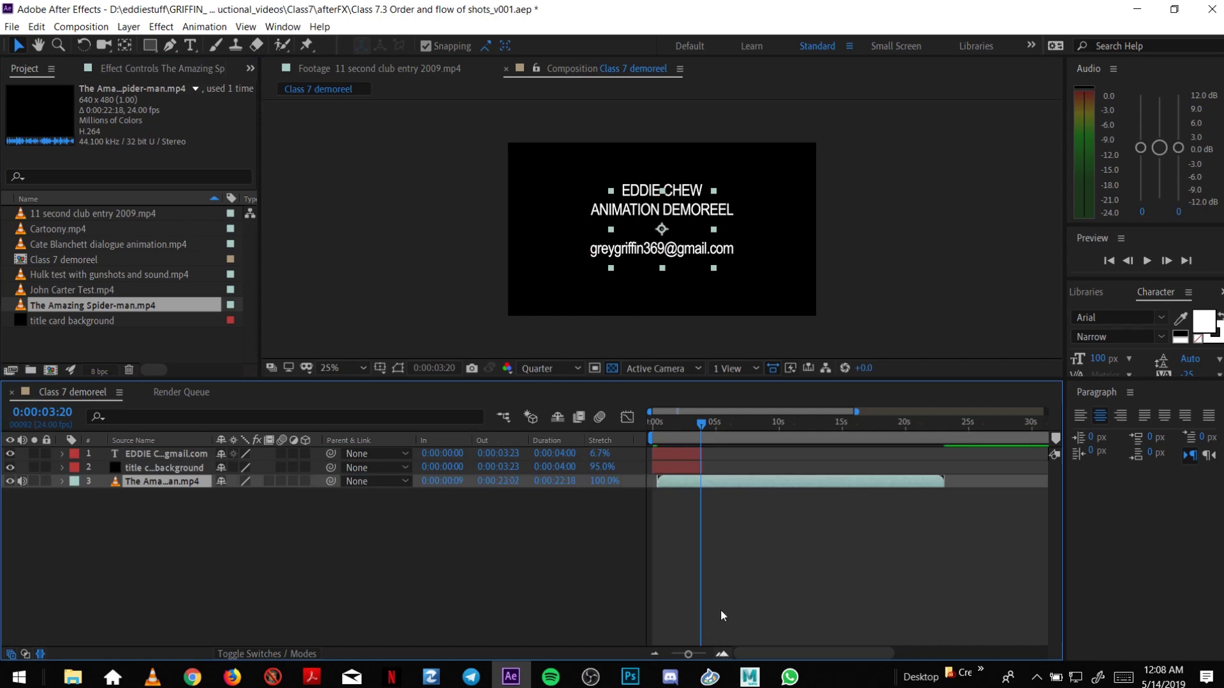
{"action": "left_click_drag", "start_coordinate": [701, 482], "coordinate": [730, 482]}
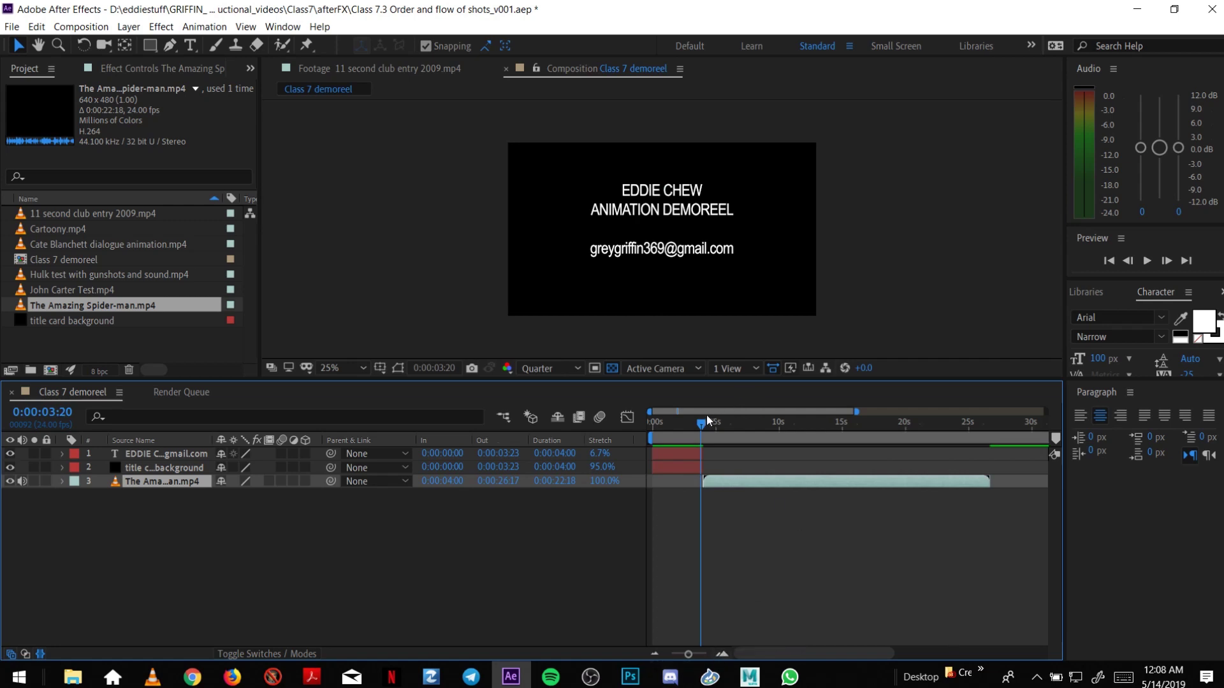
{"action": "left_click_drag", "start_coordinate": [701, 427], "coordinate": [720, 428]}
Scale the Spider-man clip up to 302% and preview the cut from the title card.
{"action": "key", "text": "s"}
{"action": "left_click_drag", "start_coordinate": [244, 495], "coordinate": [388, 479]}
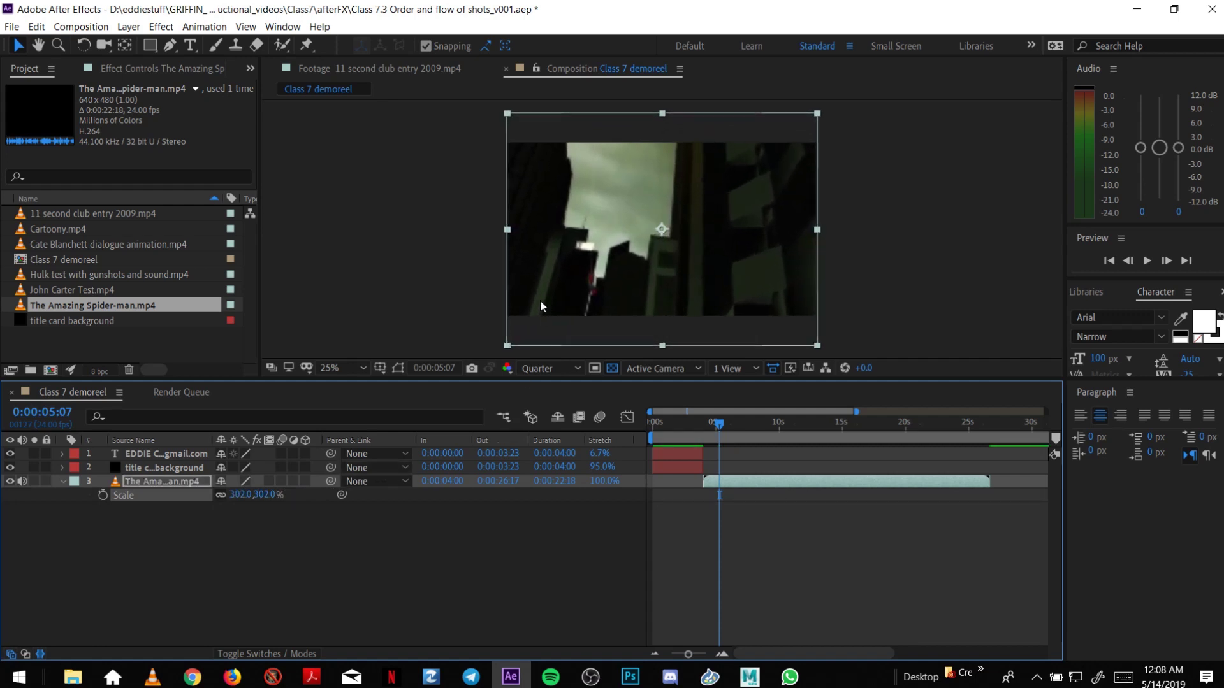
{"action": "left_click", "coordinate": [702, 422]}
{"action": "key", "text": "space"}
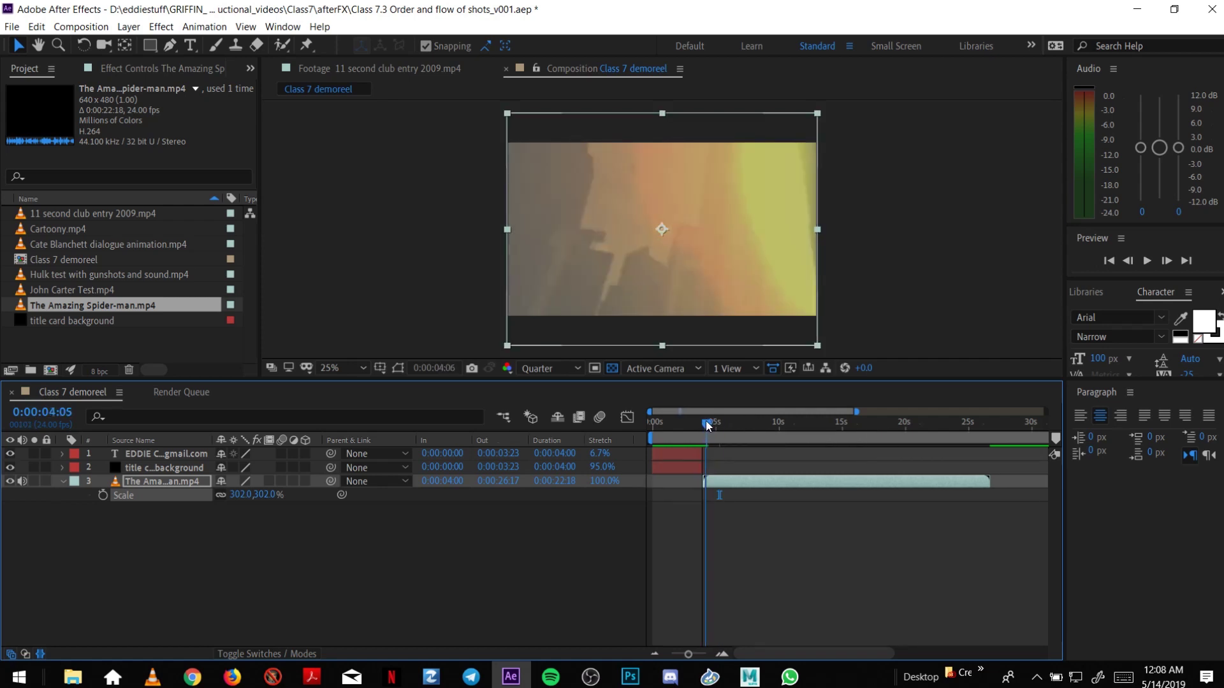
{"action": "key", "text": "space"}
Play through the clip's start and trim its opening, keeping it at 4 seconds.
{"action": "left_click_drag", "start_coordinate": [702, 422], "coordinate": [706, 424]}
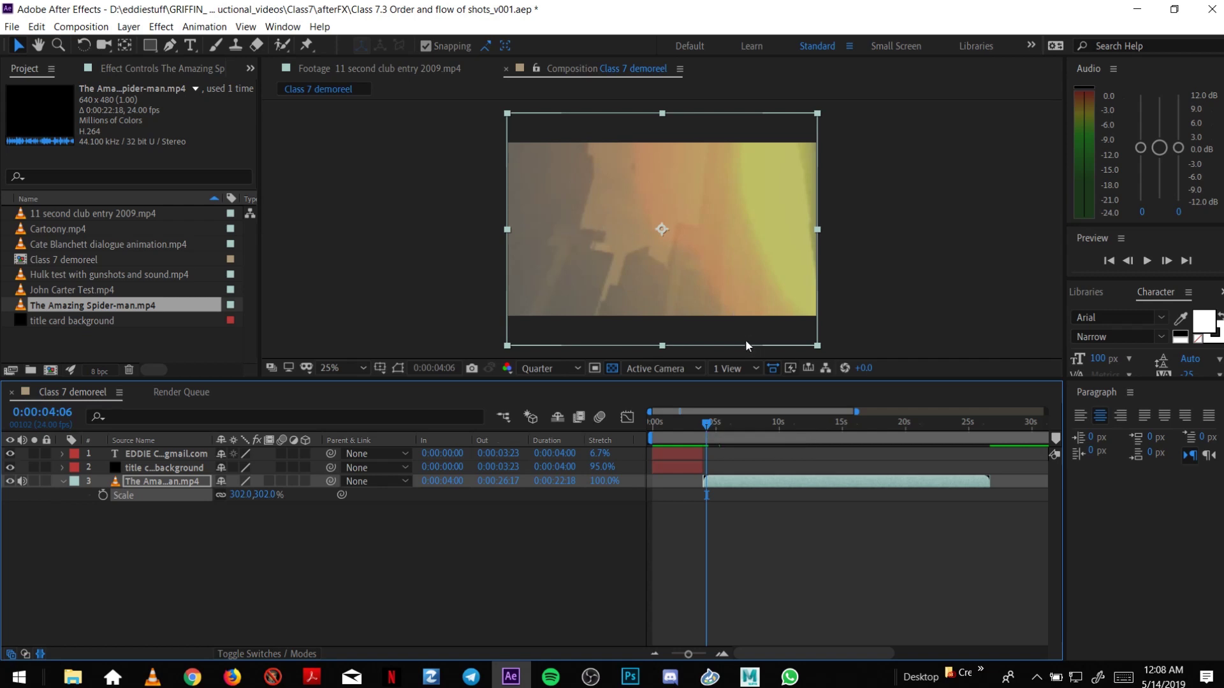
{"action": "left_click_drag", "start_coordinate": [718, 428], "coordinate": [744, 425]}
{"action": "key", "text": "space"}
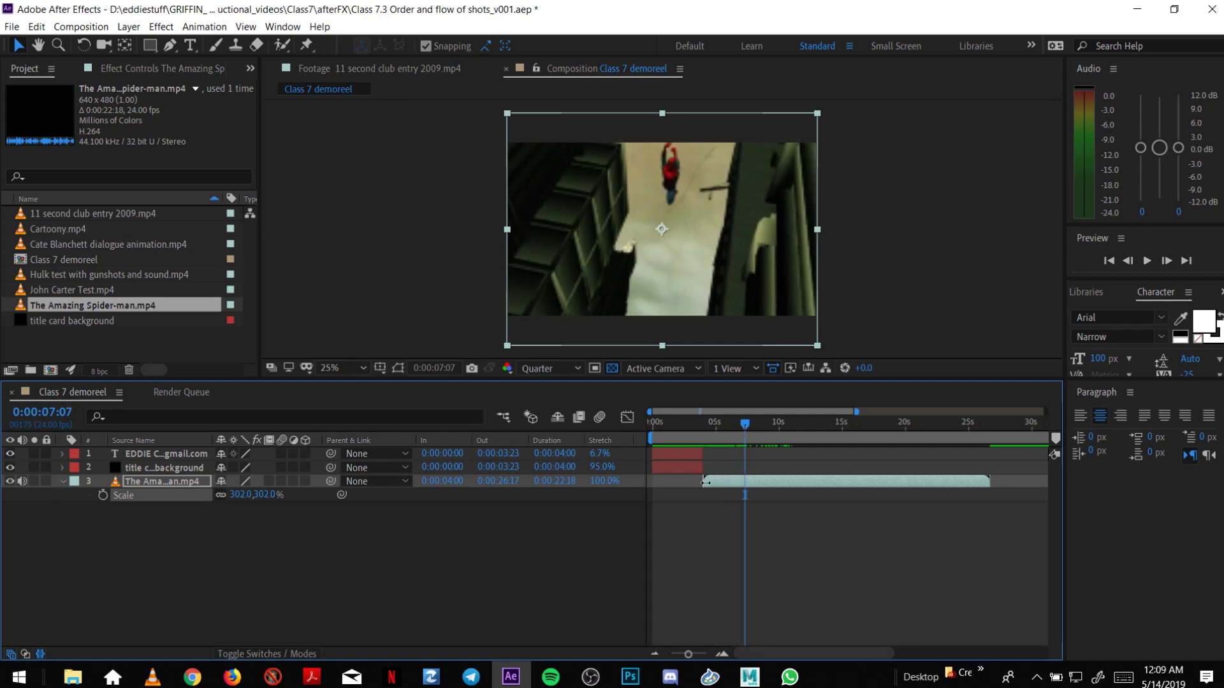
{"action": "left_click_drag", "start_coordinate": [702, 484], "coordinate": [713, 480]}
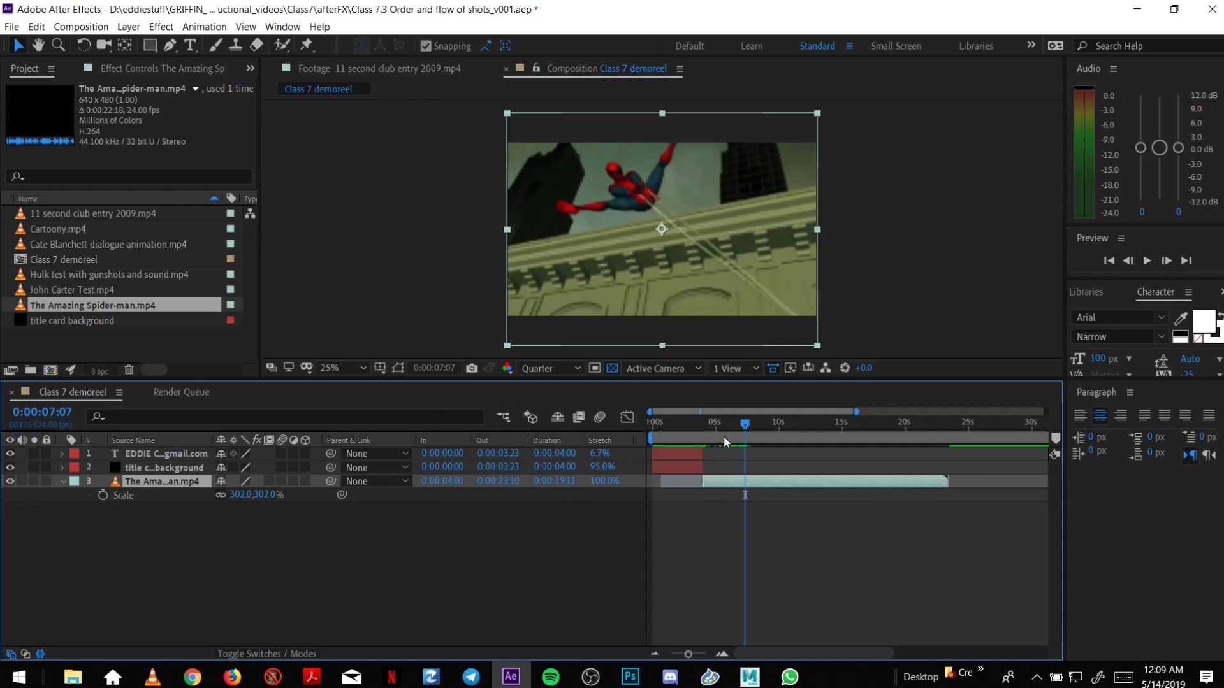
{"action": "left_click_drag", "start_coordinate": [702, 423], "coordinate": [908, 483]}
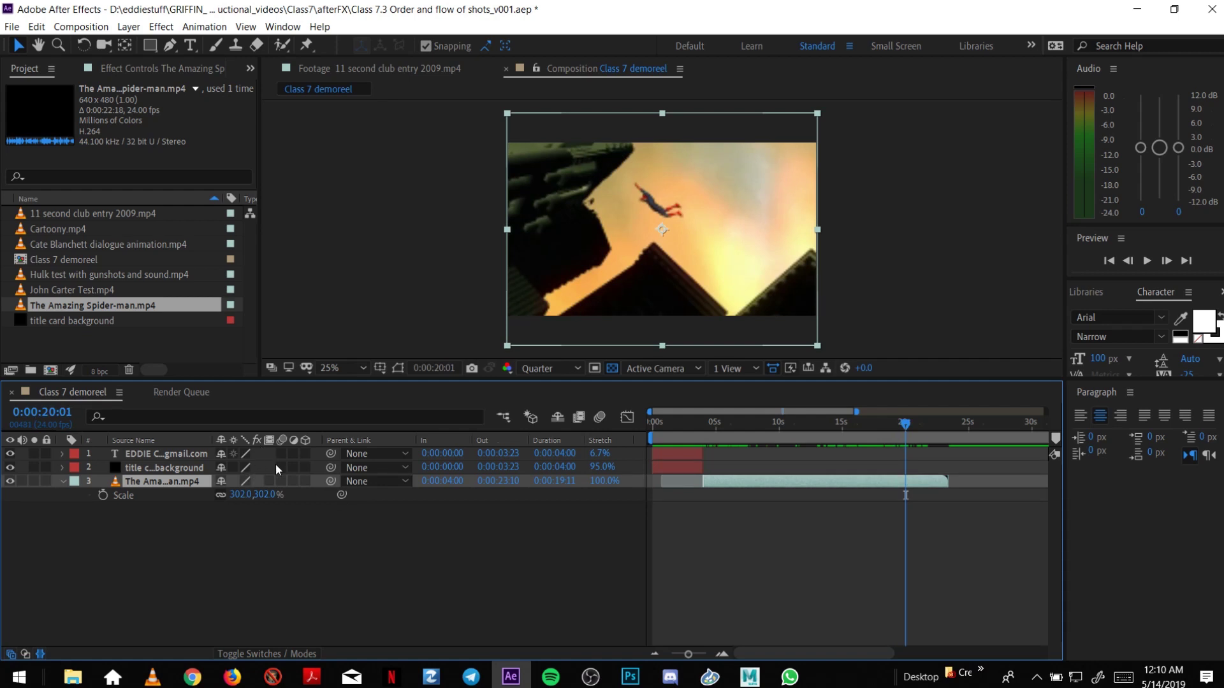
Add the Hulk test with gunshots and sound.mp4 as a layer following the Spider-man clip.
{"action": "left_click", "coordinate": [654, 655]}
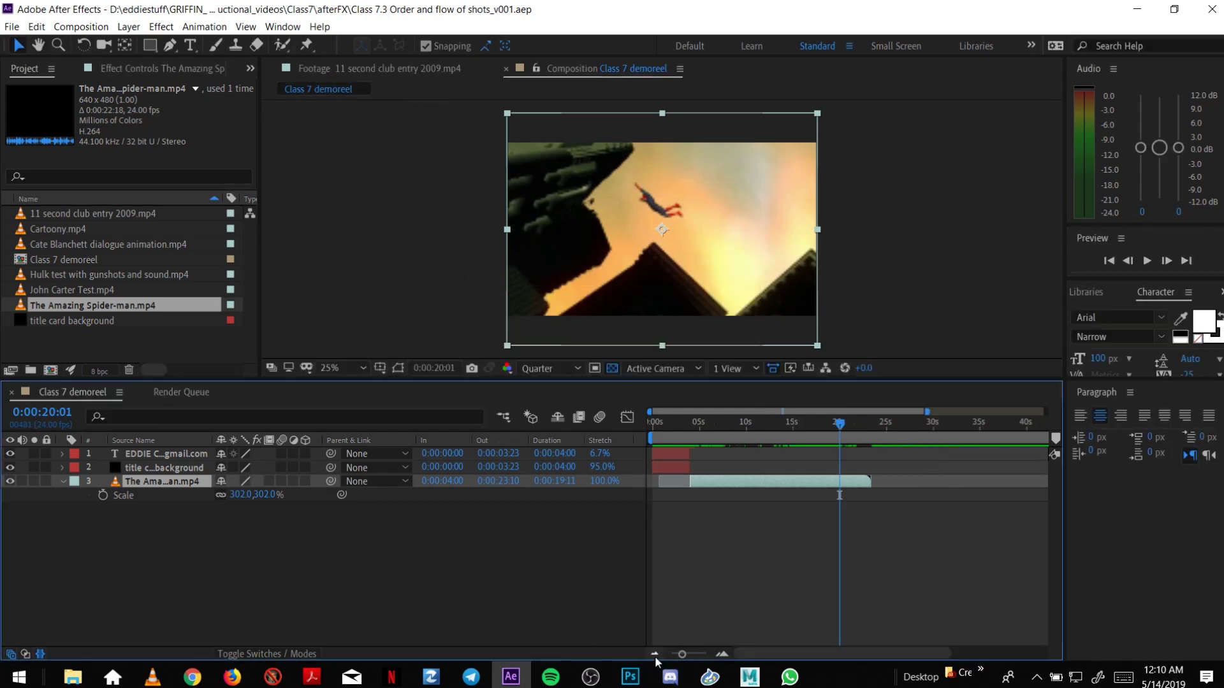
{"action": "left_click", "coordinate": [655, 654]}
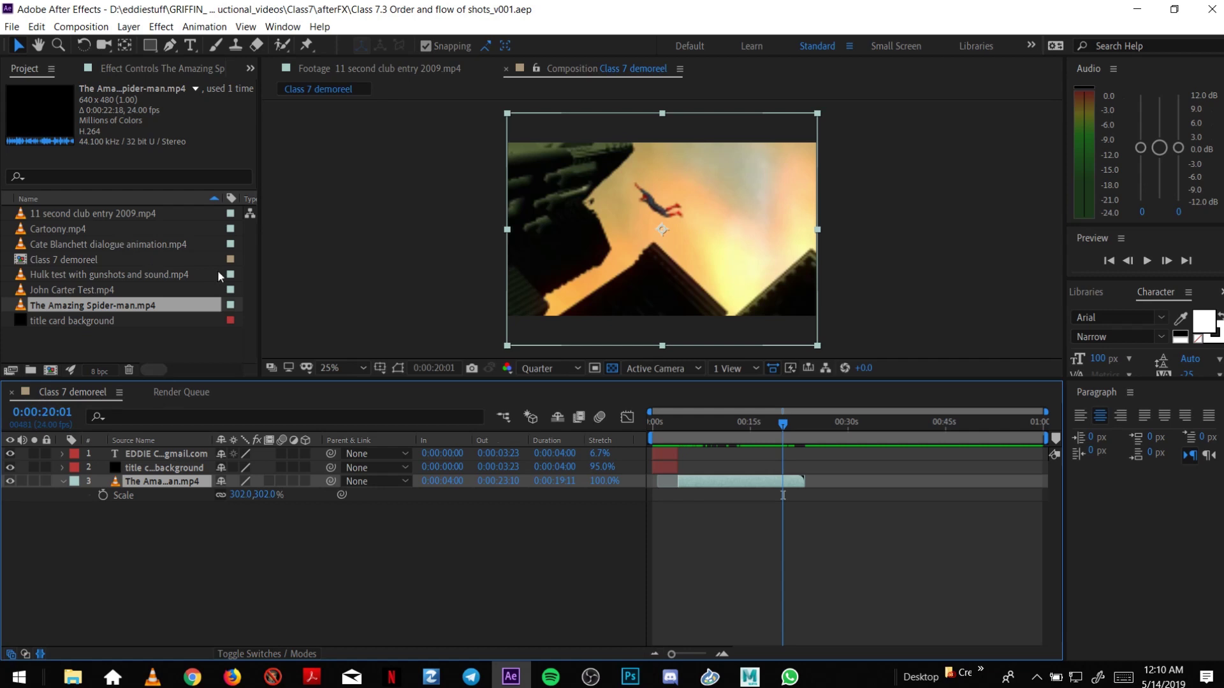
{"action": "left_click_drag", "start_coordinate": [786, 423], "coordinate": [798, 429]}
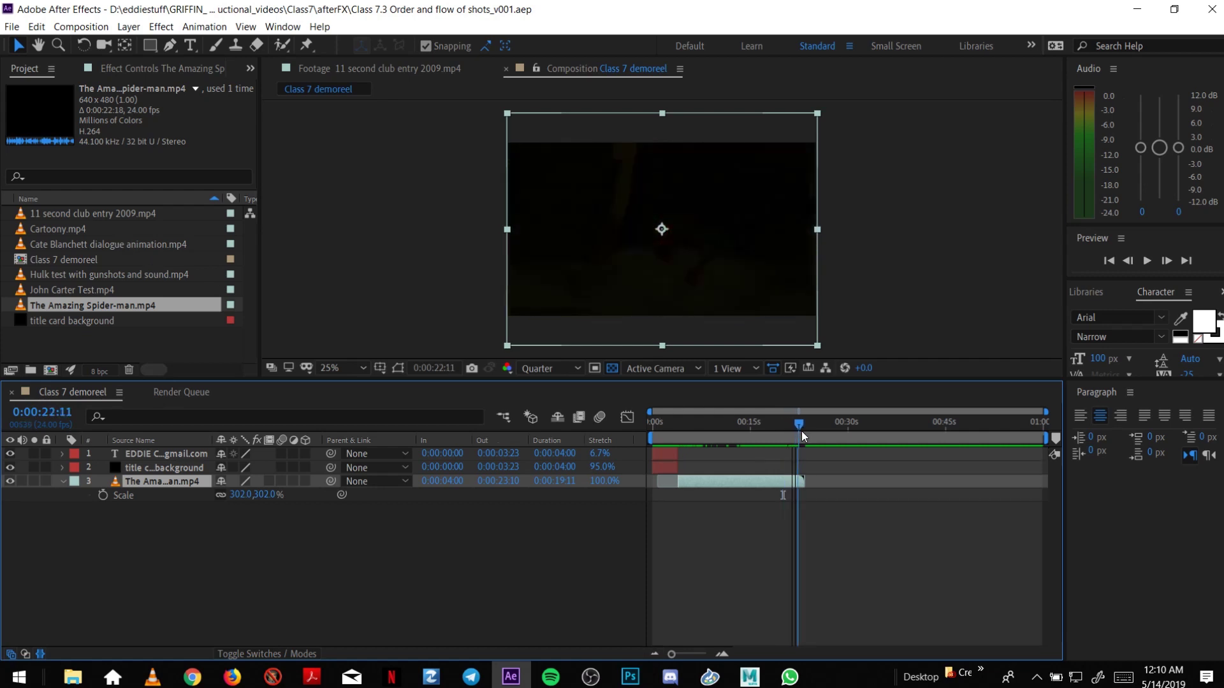
{"action": "left_click_drag", "start_coordinate": [801, 436], "coordinate": [754, 437]}
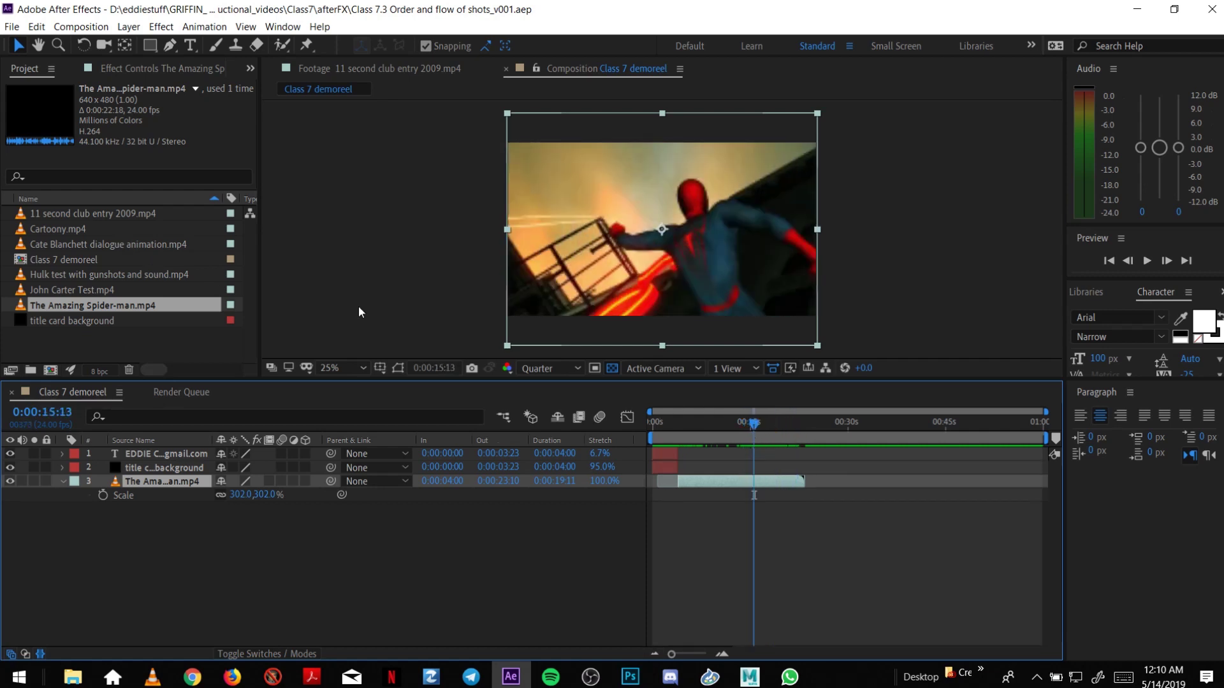
{"action": "left_click", "coordinate": [136, 279]}
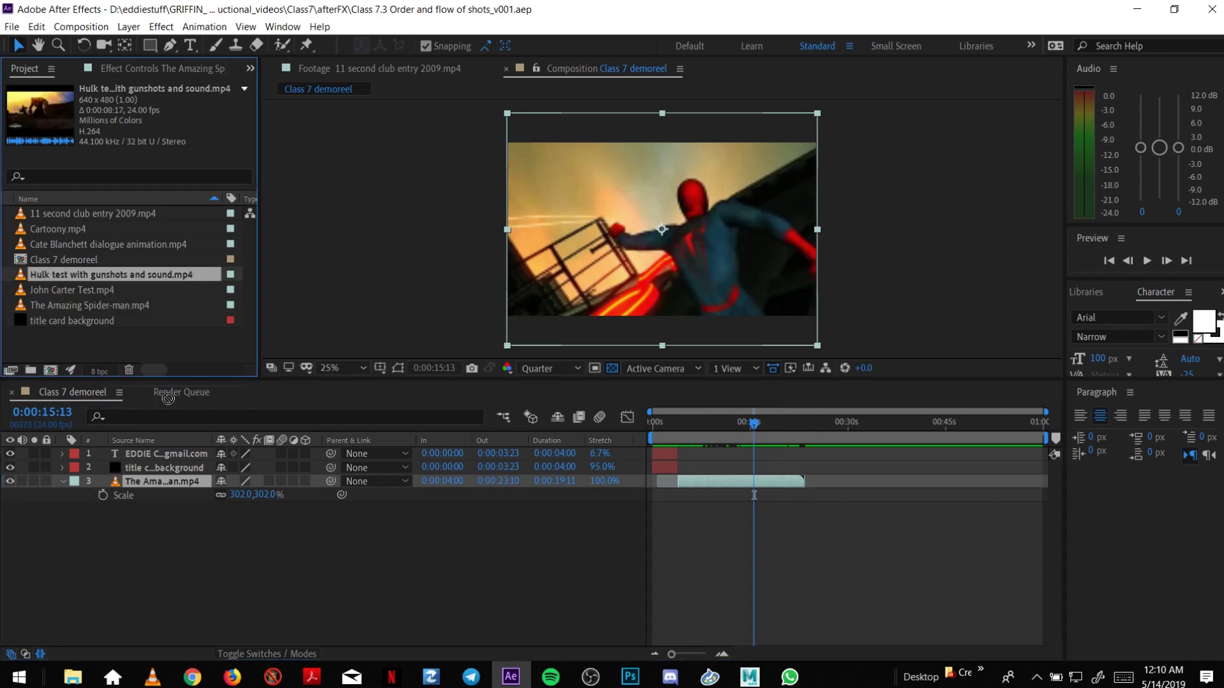
{"action": "left_click_drag", "start_coordinate": [172, 422], "coordinate": [180, 505]}
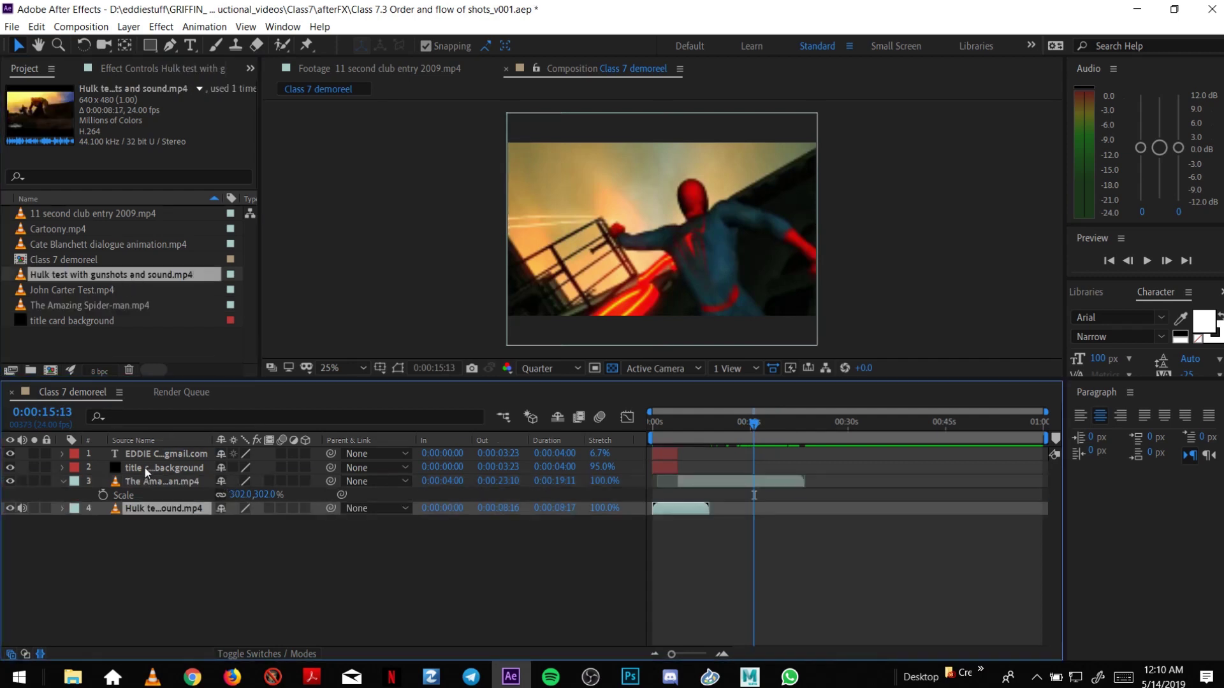
{"action": "left_click", "coordinate": [165, 482]}
{"action": "key", "text": "s"}
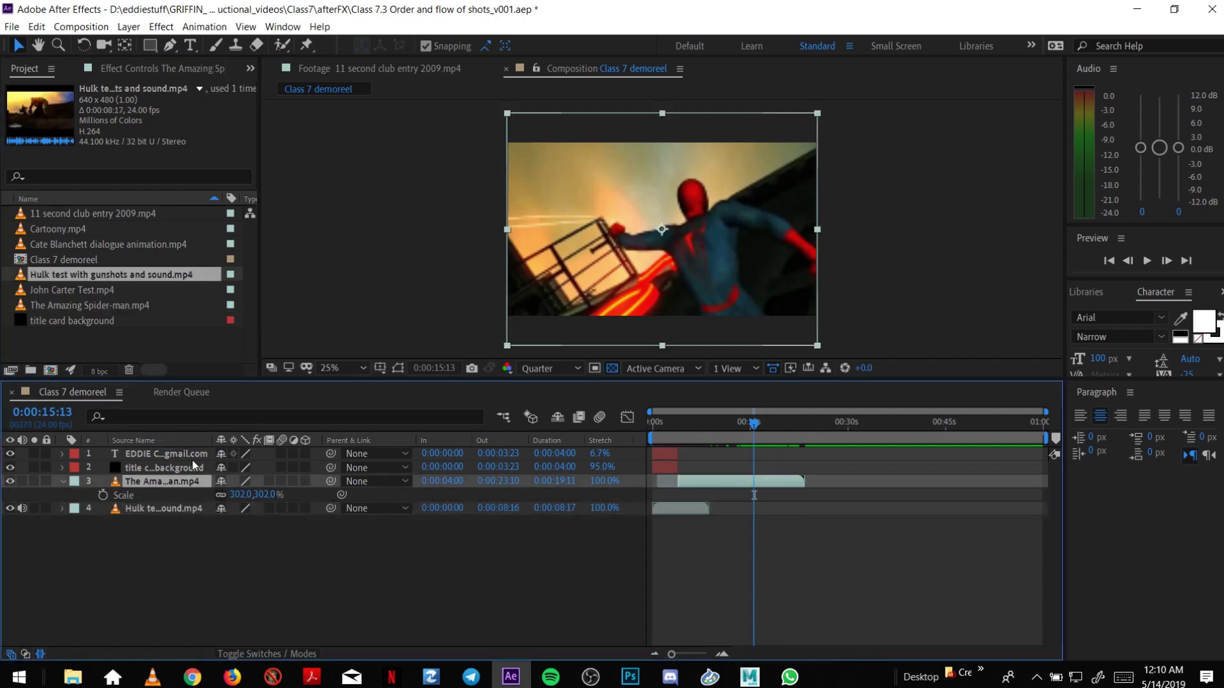
{"action": "left_click", "coordinate": [175, 495]}
{"action": "left_click_drag", "start_coordinate": [676, 495], "coordinate": [821, 499]}
Scale the Hulk clip to 301% and move its start to 0:00:23:05.
{"action": "left_click_drag", "start_coordinate": [801, 421], "coordinate": [808, 425]}
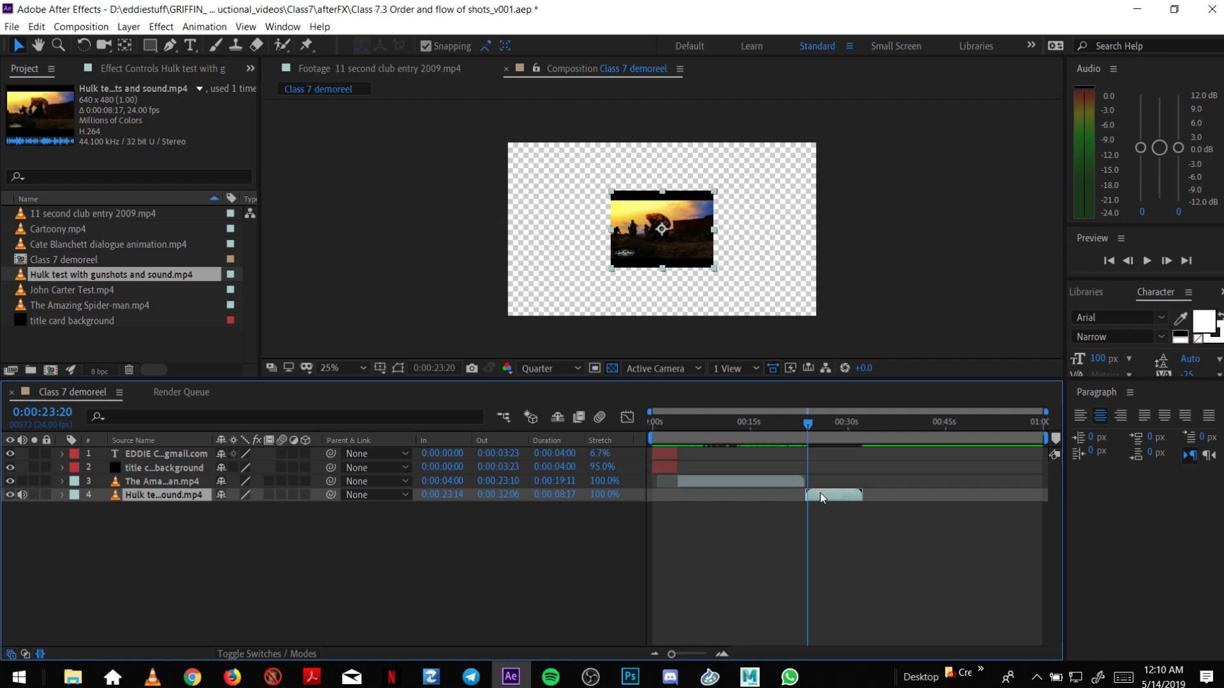
{"action": "key", "text": "s"}
{"action": "left_click_drag", "start_coordinate": [243, 508], "coordinate": [410, 516]}
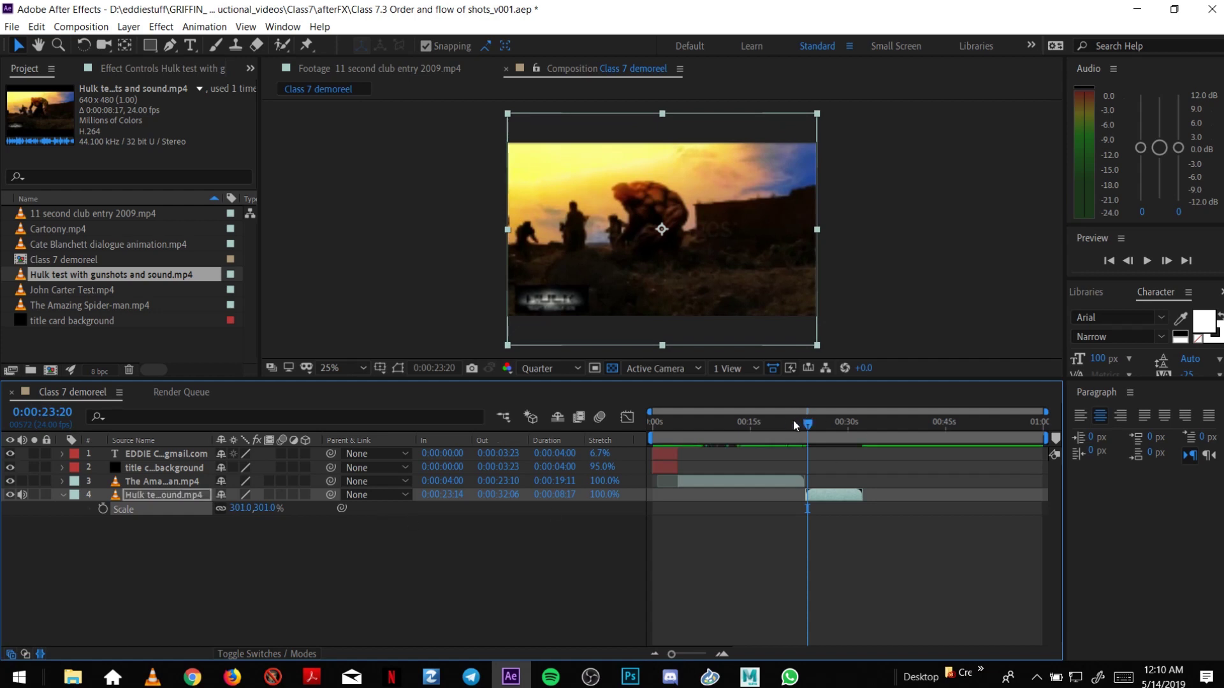
{"action": "left_click_drag", "start_coordinate": [796, 422], "coordinate": [804, 431]}
{"action": "left_click_drag", "start_coordinate": [825, 494], "coordinate": [823, 500]}
{"action": "left_click_drag", "start_coordinate": [803, 426], "coordinate": [813, 435]}
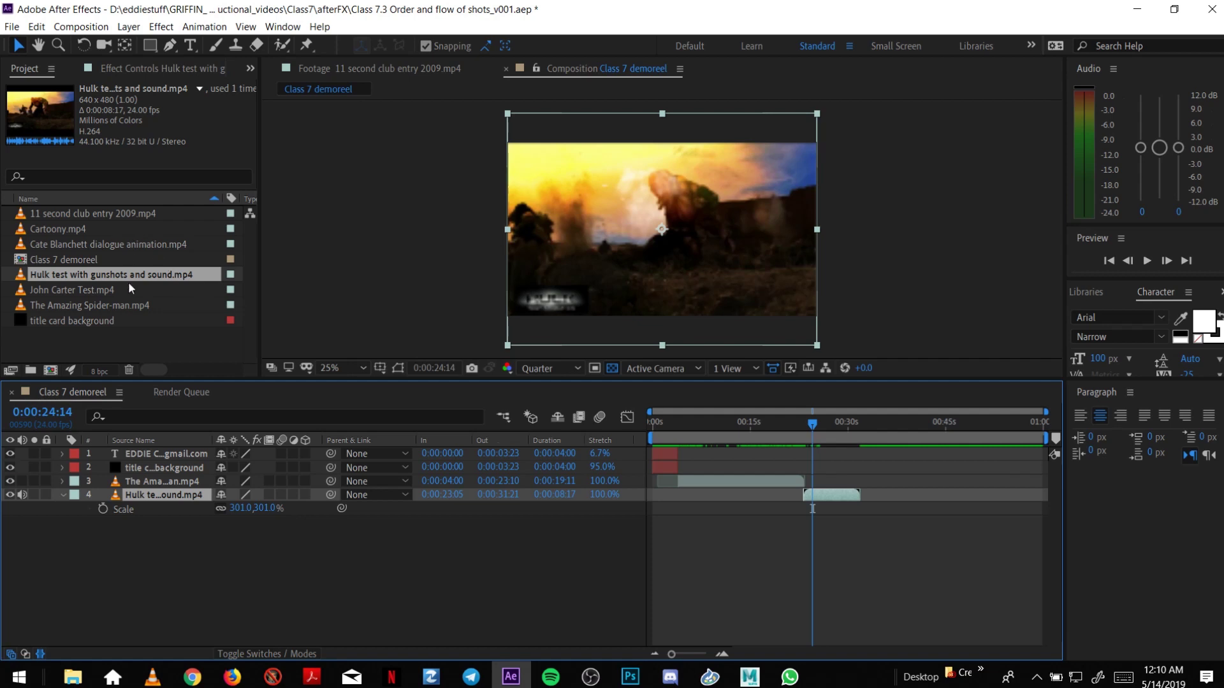
Add John Carter Test.mp4 and the three other remaining clips to the comp, muting their audio.
{"action": "left_click", "coordinate": [97, 293]}
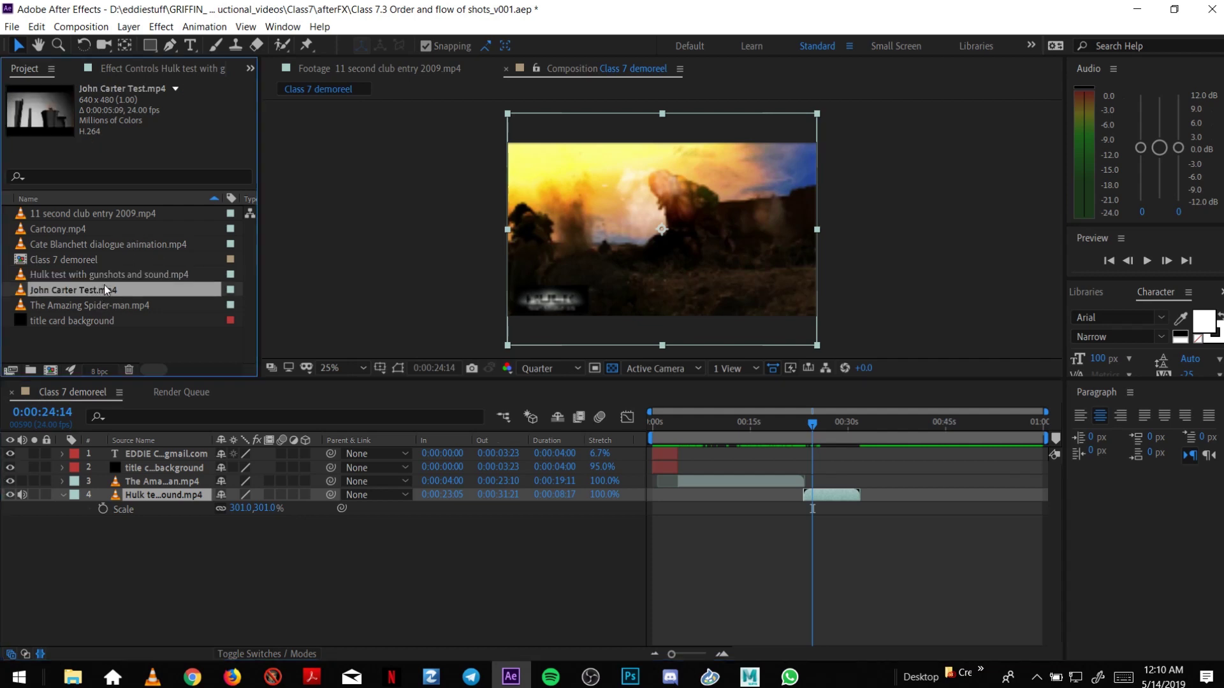
{"action": "left_click", "coordinate": [105, 244], "text": "ctrl"}
{"action": "left_click", "coordinate": [91, 229], "text": "ctrl"}
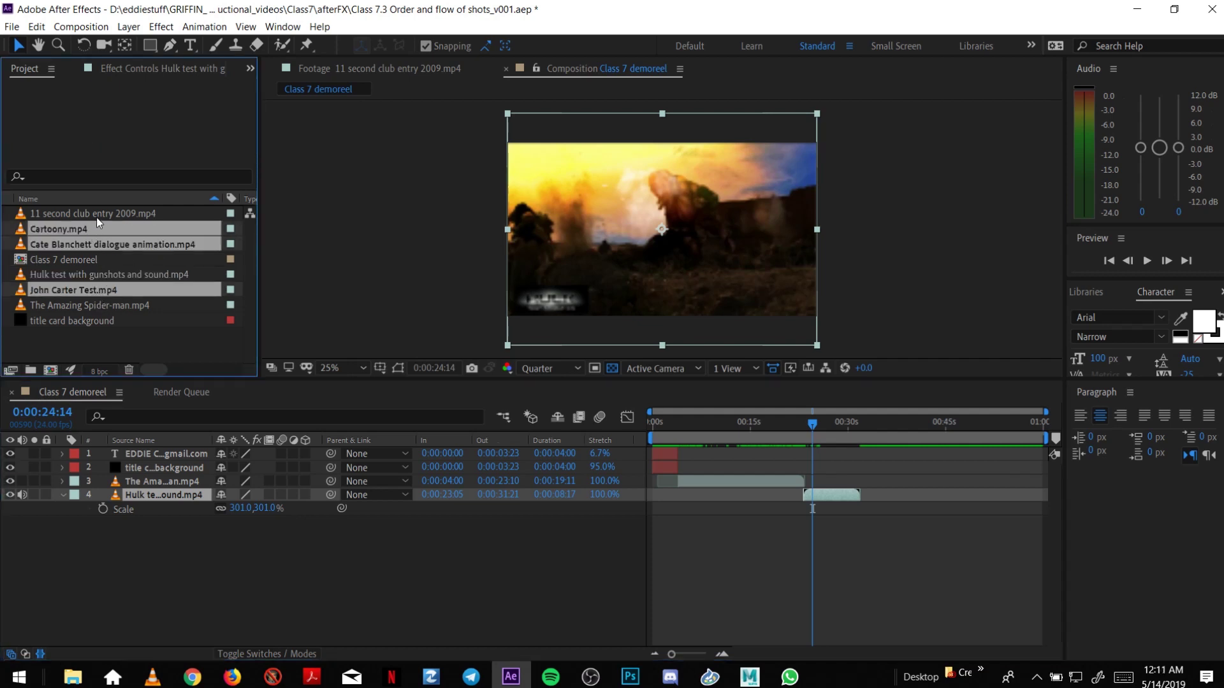
{"action": "left_click", "coordinate": [97, 213], "text": "ctrl"}
{"action": "left_click_drag", "start_coordinate": [135, 292], "coordinate": [186, 541]}
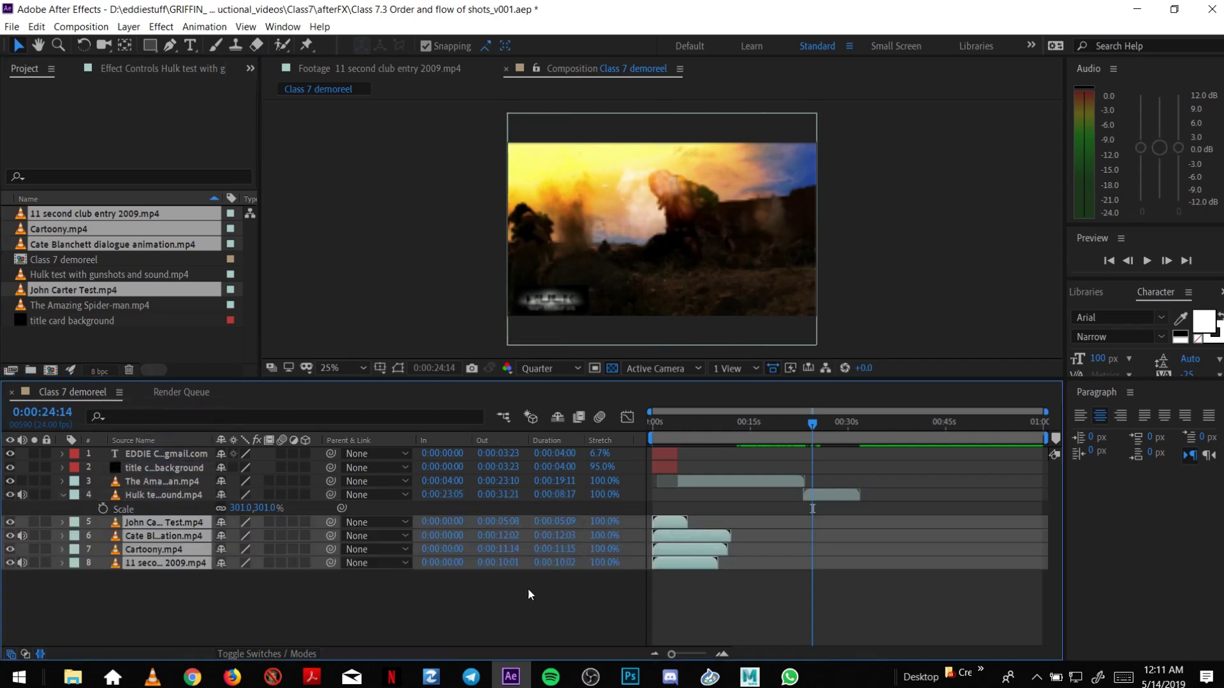
{"action": "left_click", "coordinate": [338, 585]}
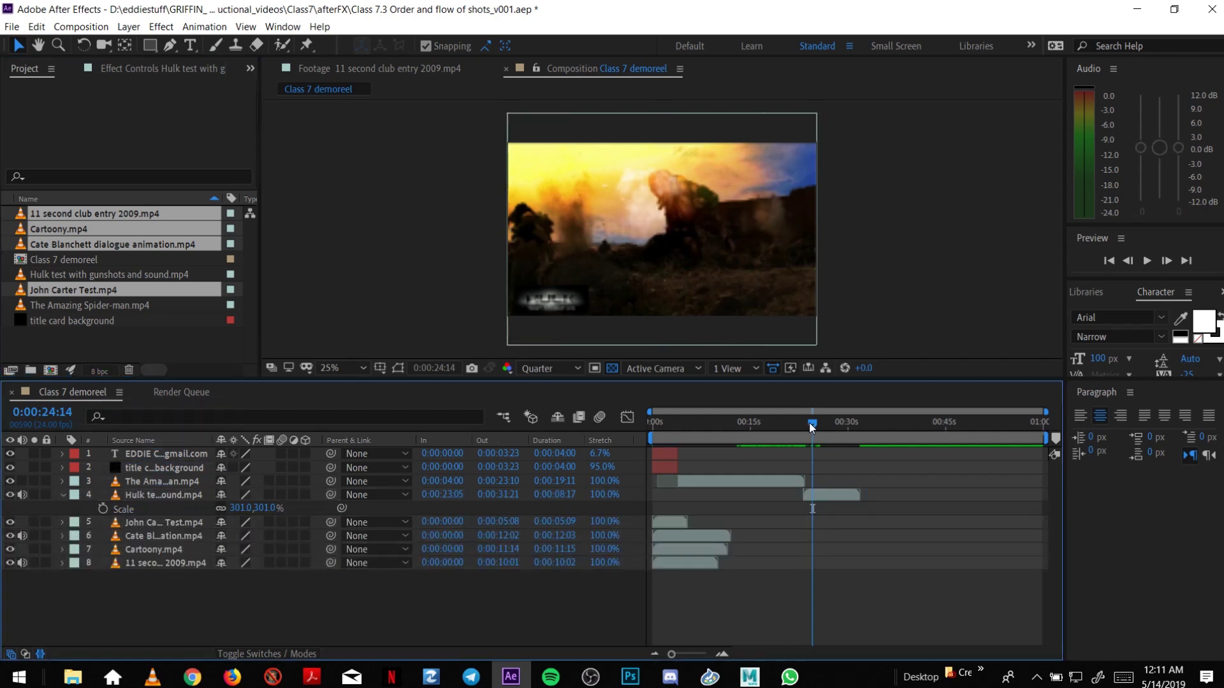
{"action": "left_click", "coordinate": [22, 535]}
{"action": "left_click", "coordinate": [22, 562]}
{"action": "left_click", "coordinate": [22, 495]}
Move the Hulk layer above Spider-Man and slide its clip to where Spider-Man ends.
{"action": "left_click_drag", "start_coordinate": [789, 421], "coordinate": [790, 500]}
{"action": "left_click_drag", "start_coordinate": [763, 427], "coordinate": [772, 430]}
{"action": "left_click", "coordinate": [722, 654]}
{"action": "left_click_drag", "start_coordinate": [782, 500], "coordinate": [781, 498]}
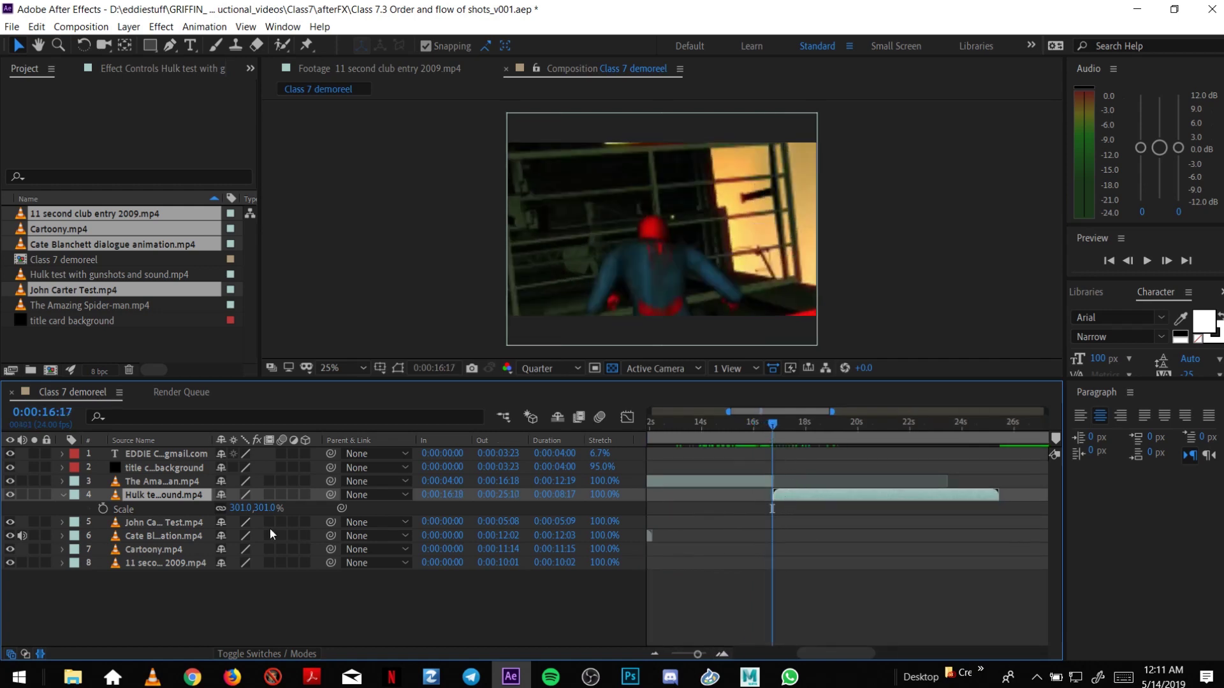
{"action": "left_click_drag", "start_coordinate": [173, 493], "coordinate": [188, 481]}
{"action": "key", "text": "s"}
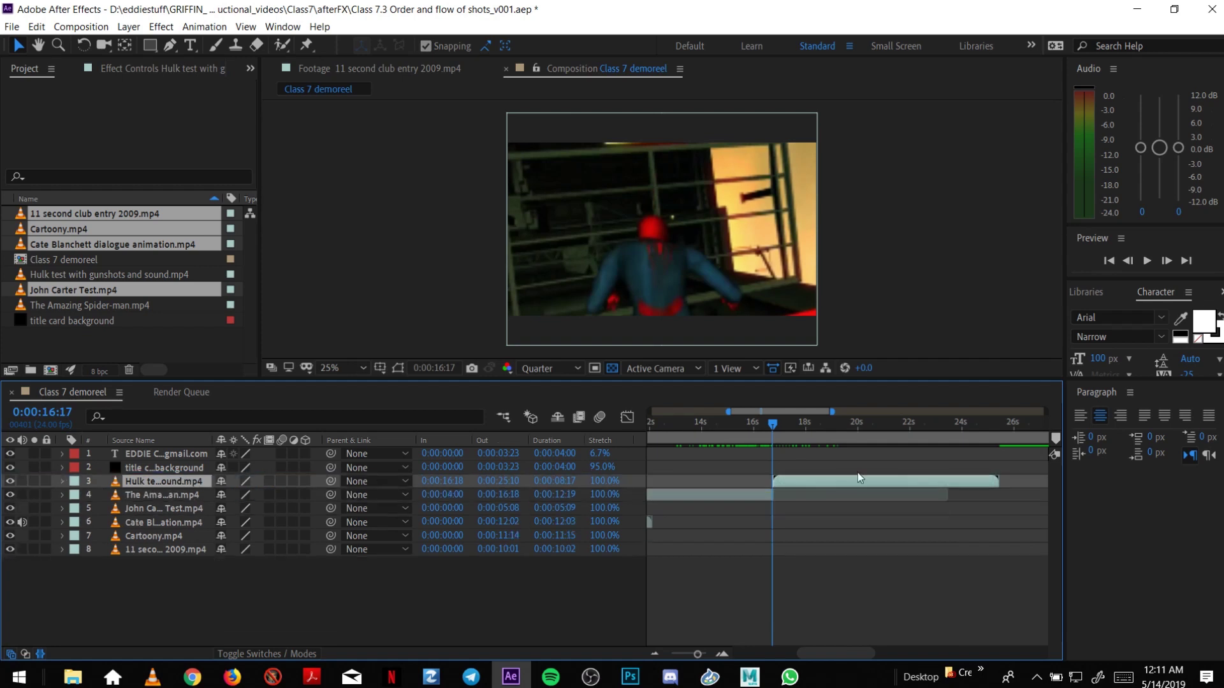
{"action": "left_click_drag", "start_coordinate": [798, 482], "coordinate": [788, 487]}
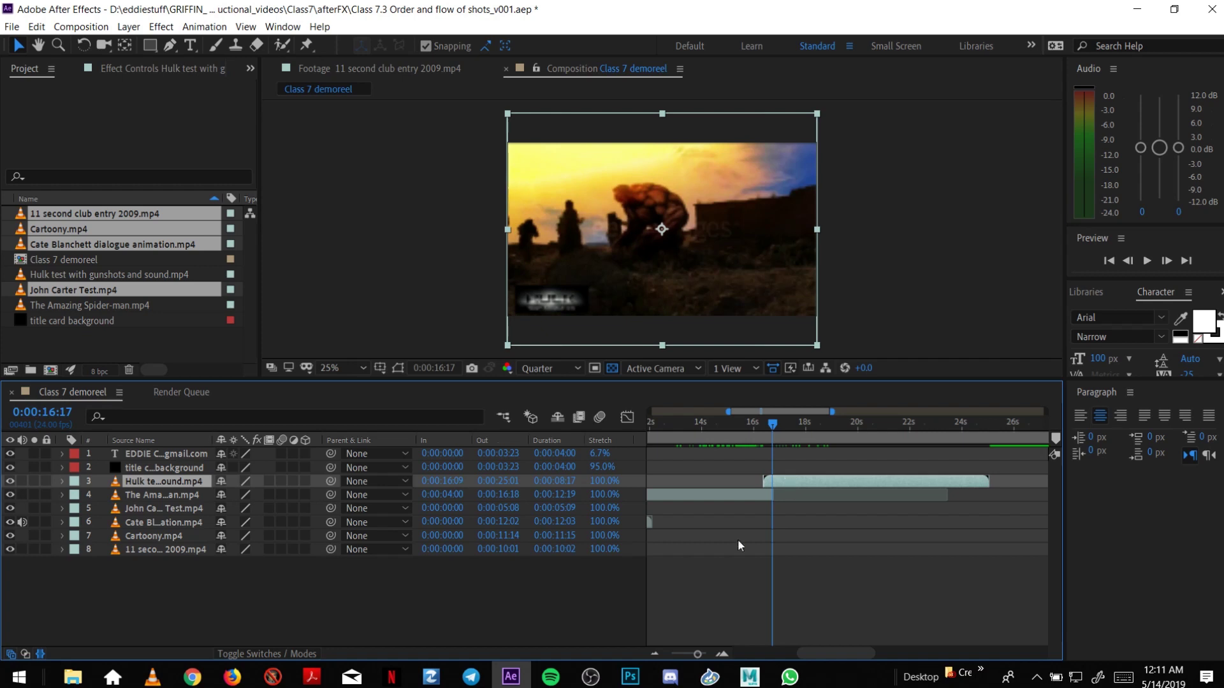
Trim the Hulk clip to start at 0:00:16:18 and check the cut.
{"action": "left_click", "coordinate": [722, 655]}
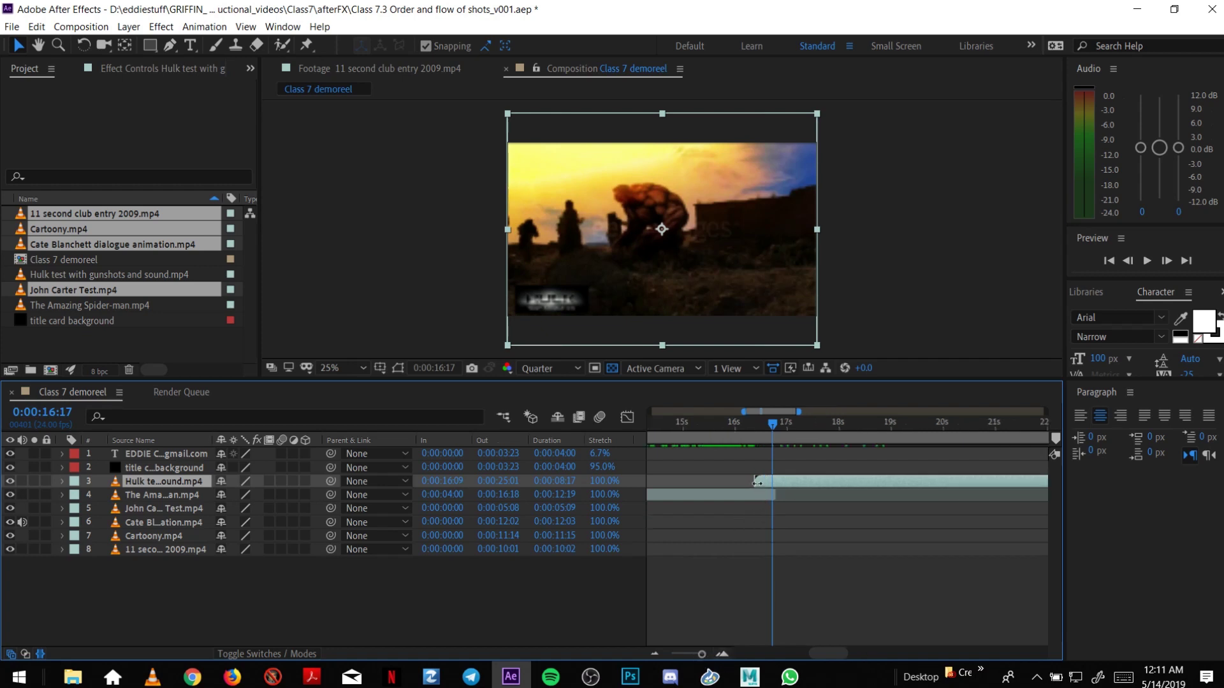
{"action": "left_click_drag", "start_coordinate": [769, 483], "coordinate": [756, 484]}
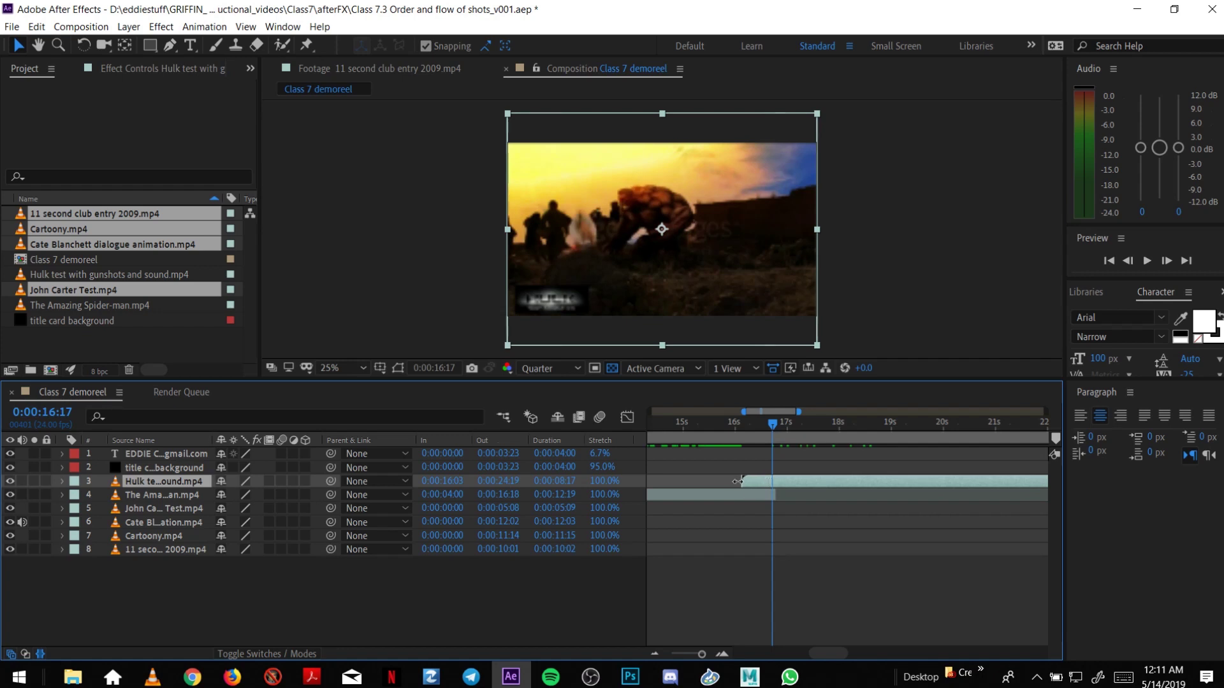
{"action": "left_click_drag", "start_coordinate": [739, 481], "coordinate": [773, 483]}
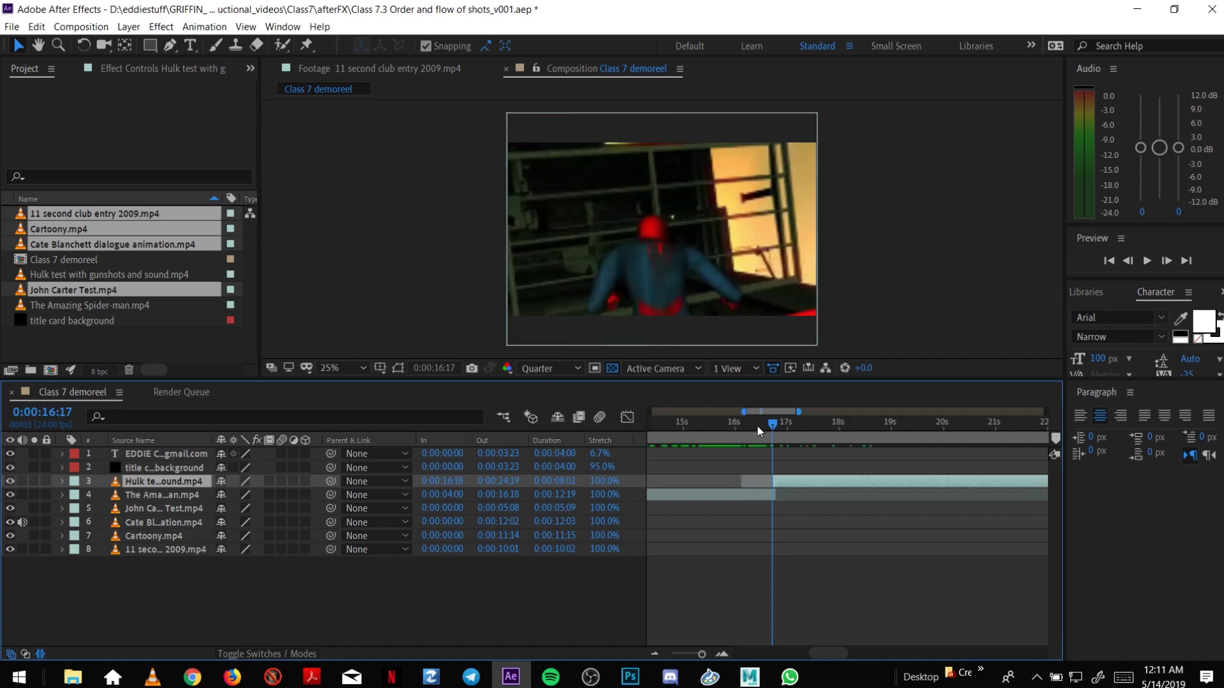
{"action": "left_click_drag", "start_coordinate": [756, 428], "coordinate": [791, 481]}
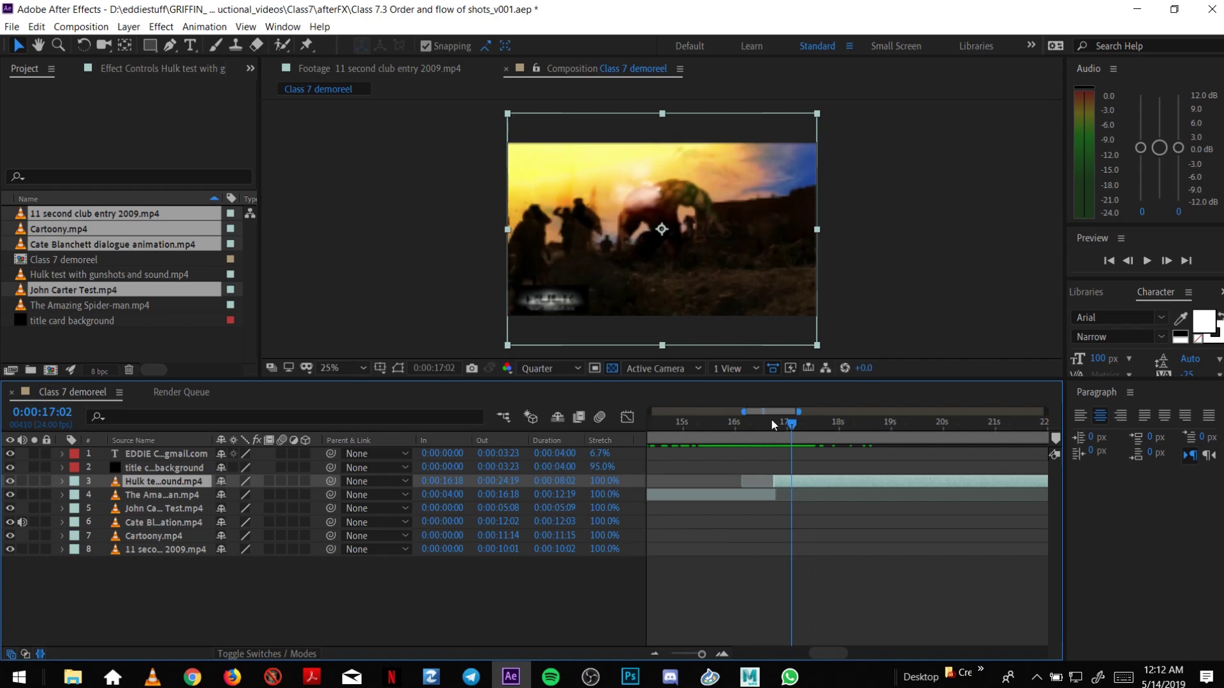
{"action": "left_click_drag", "start_coordinate": [768, 426], "coordinate": [920, 426]}
Trim the Hulk clip to end at 0:00:22:00 and check the following frames.
{"action": "left_click", "coordinate": [656, 653]}
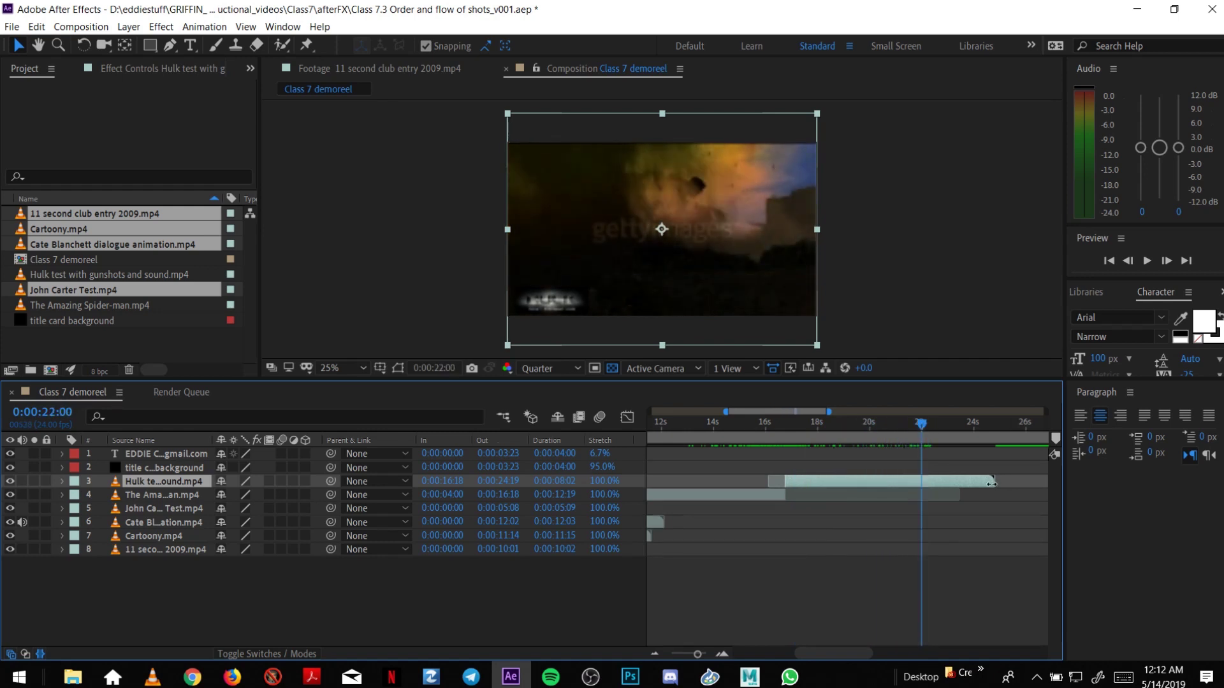
{"action": "left_click_drag", "start_coordinate": [993, 481], "coordinate": [919, 492]}
{"action": "left_click_drag", "start_coordinate": [857, 437], "coordinate": [910, 433]}
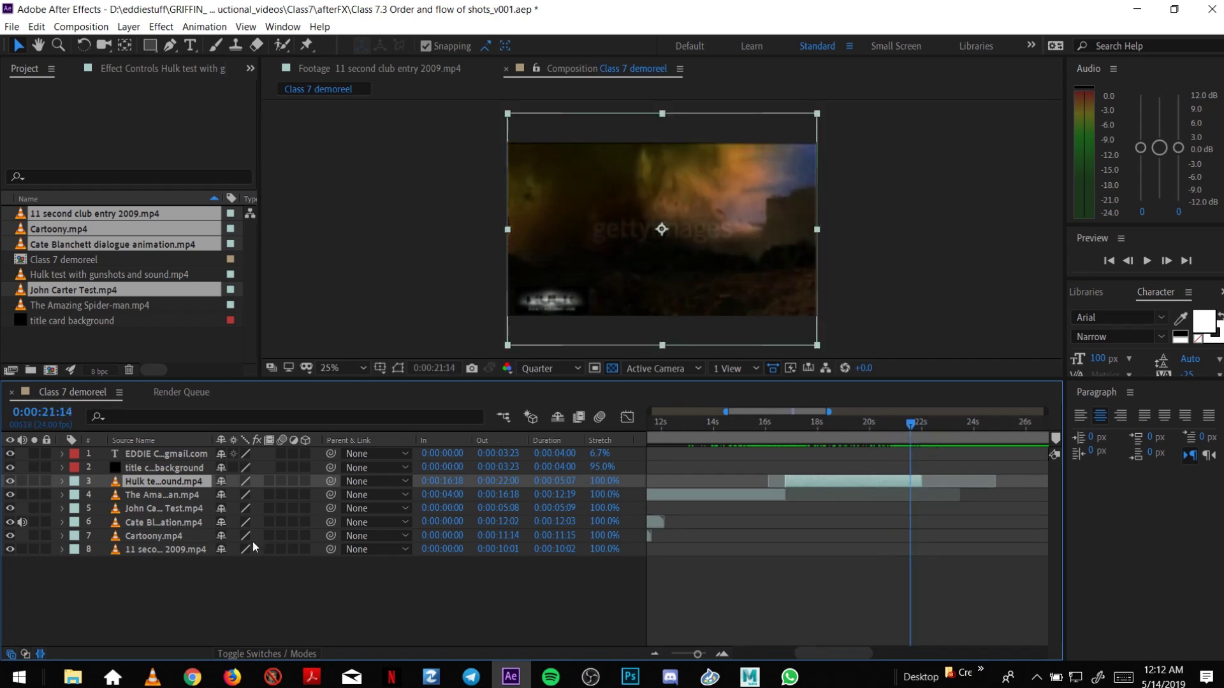
{"action": "left_click", "coordinate": [187, 508]}
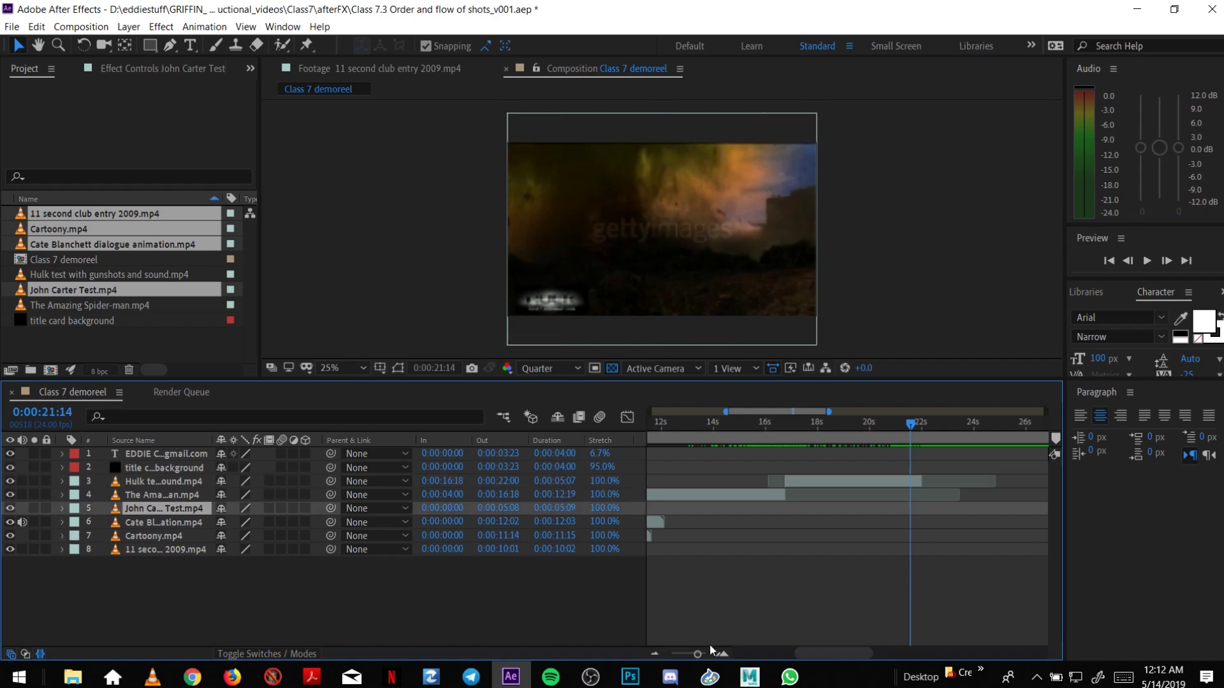
Move the John Carter layer third in the stack and scale it to 307% to fill the frame.
{"action": "left_click", "coordinate": [655, 649]}
{"action": "left_click", "coordinate": [656, 651]}
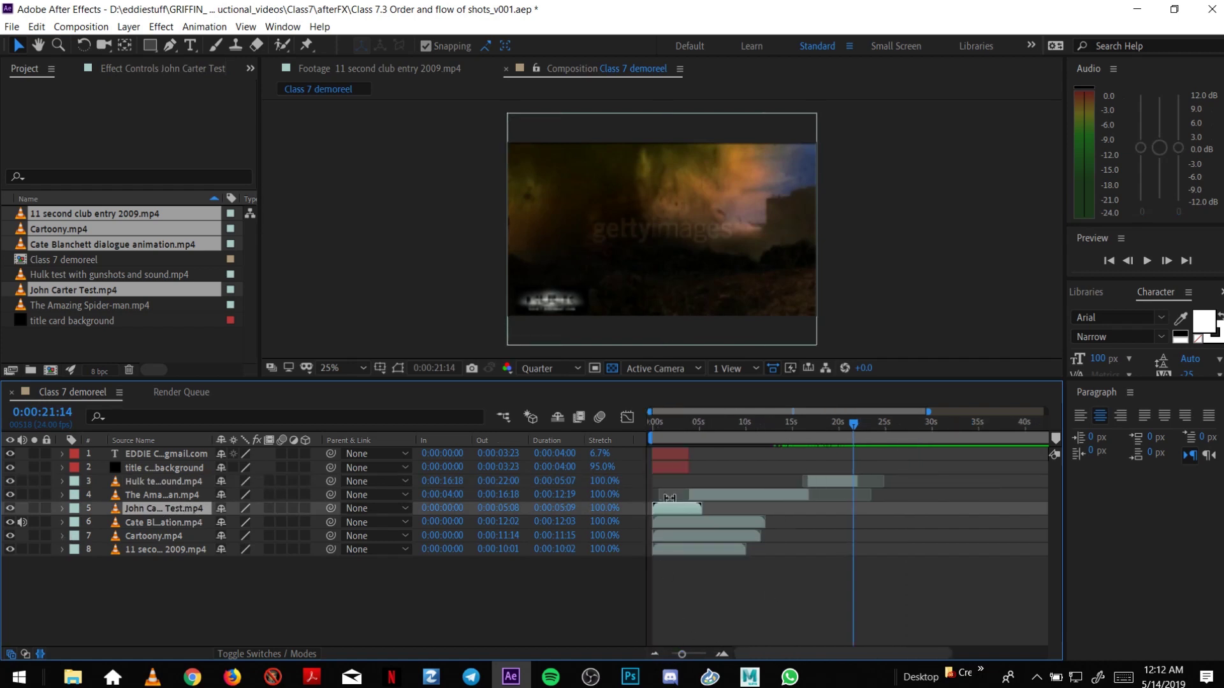
{"action": "left_click_drag", "start_coordinate": [682, 508], "coordinate": [876, 498]}
{"action": "left_click_drag", "start_coordinate": [196, 518], "coordinate": [196, 478]}
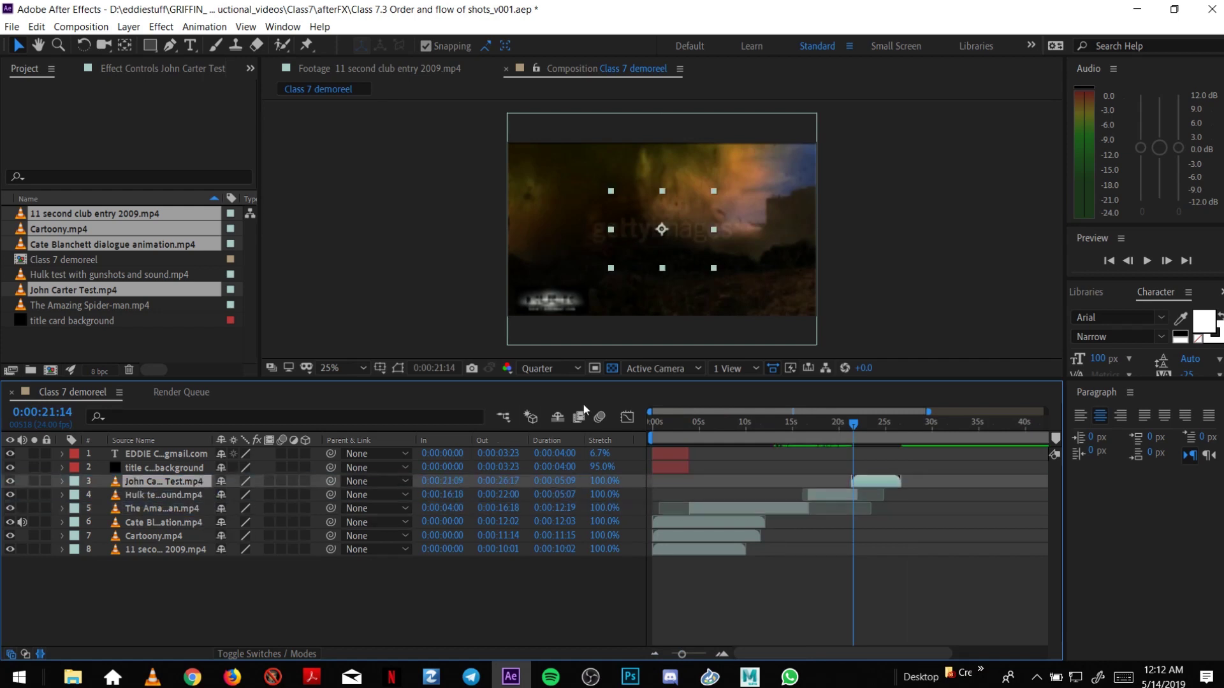
{"action": "left_click", "coordinate": [858, 423]}
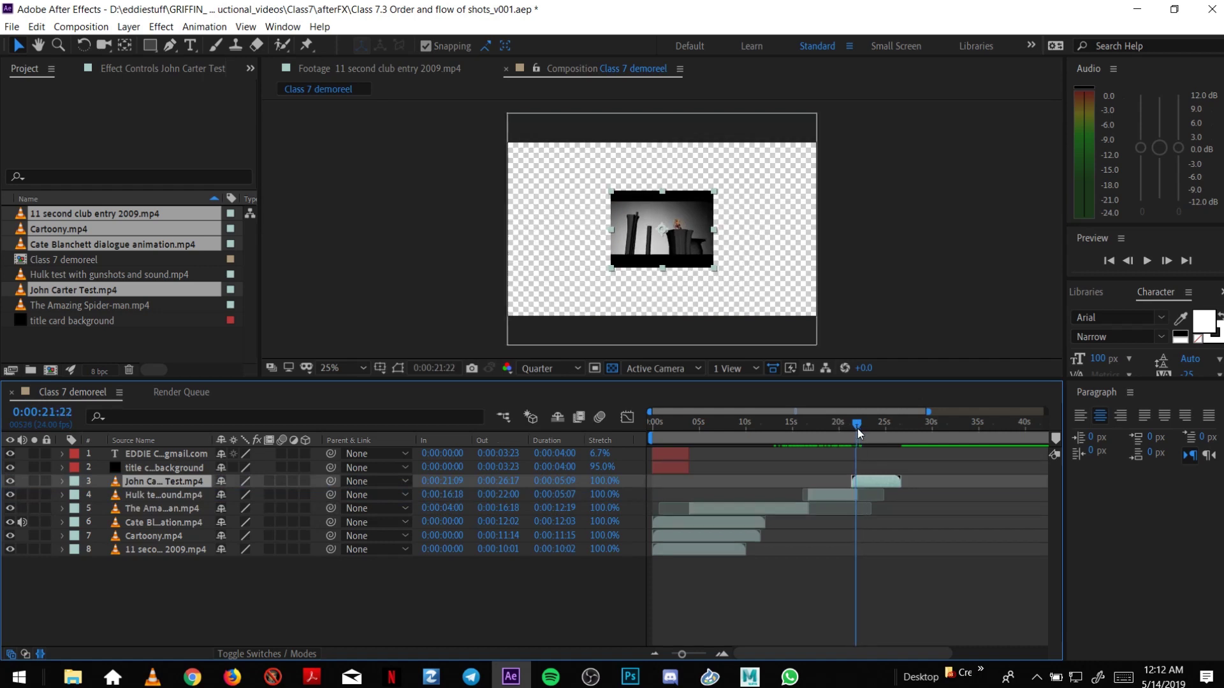
{"action": "left_click_drag", "start_coordinate": [858, 428], "coordinate": [855, 430]}
{"action": "key", "text": "s"}
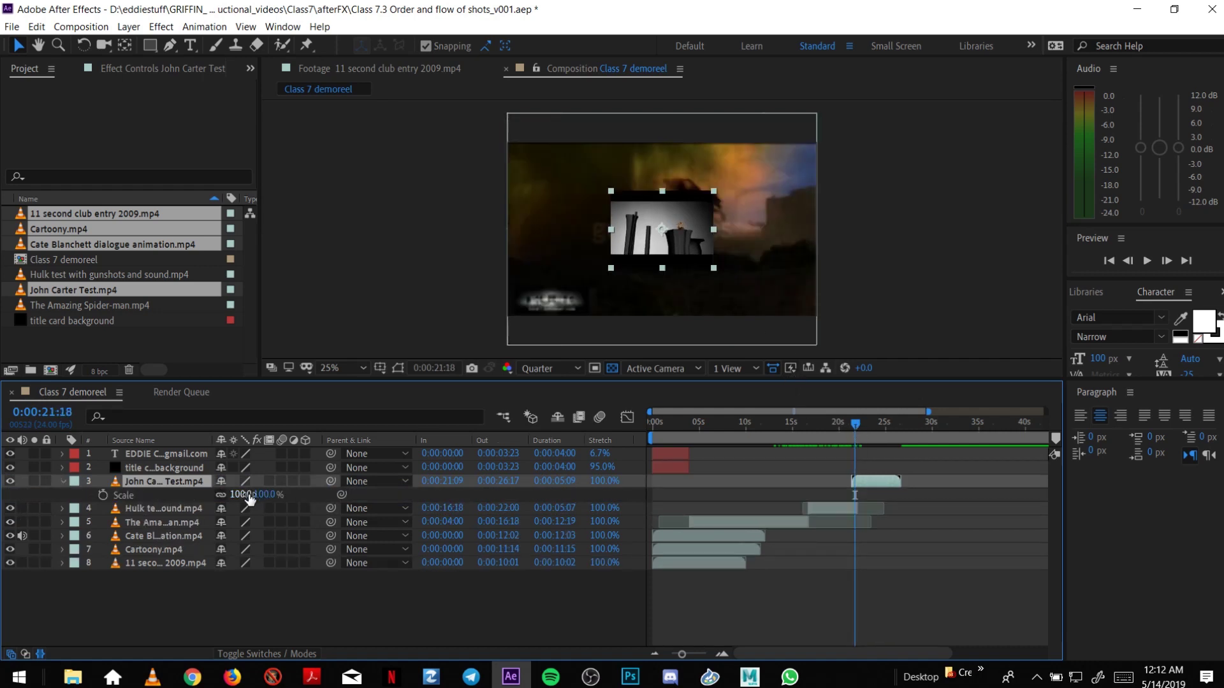
{"action": "left_click_drag", "start_coordinate": [248, 502], "coordinate": [399, 489]}
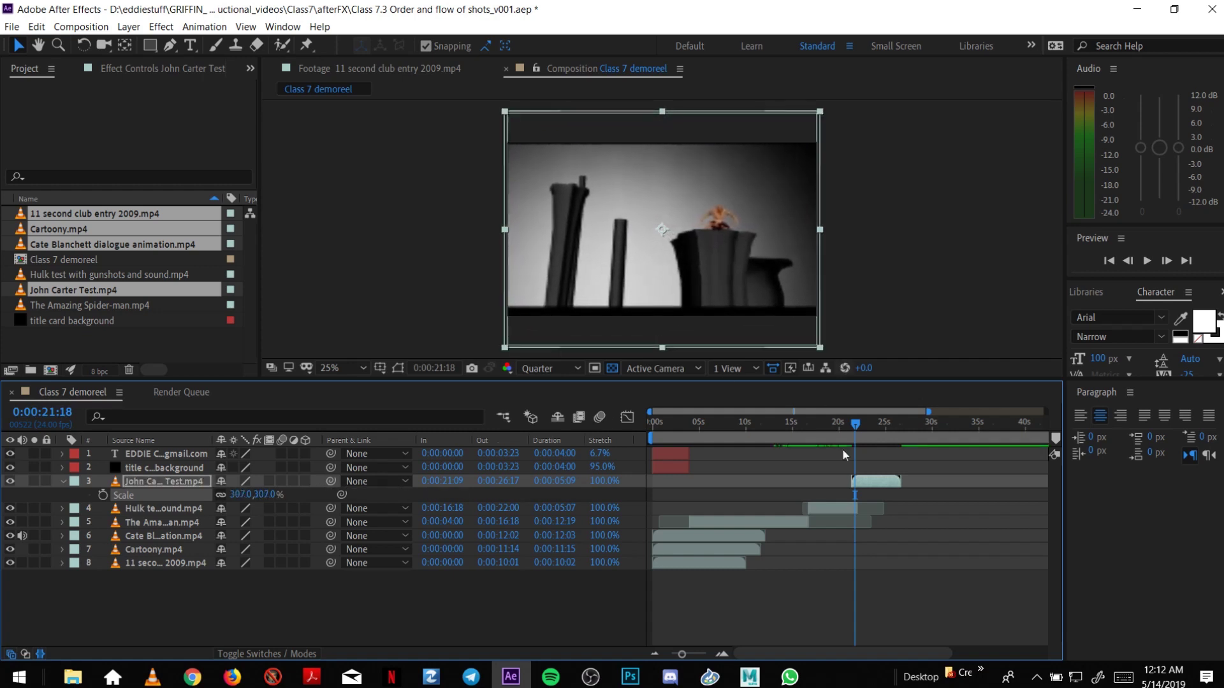
Slide and trim the John Carter clip to start at 0:00:21:17.
{"action": "left_click", "coordinate": [722, 653]}
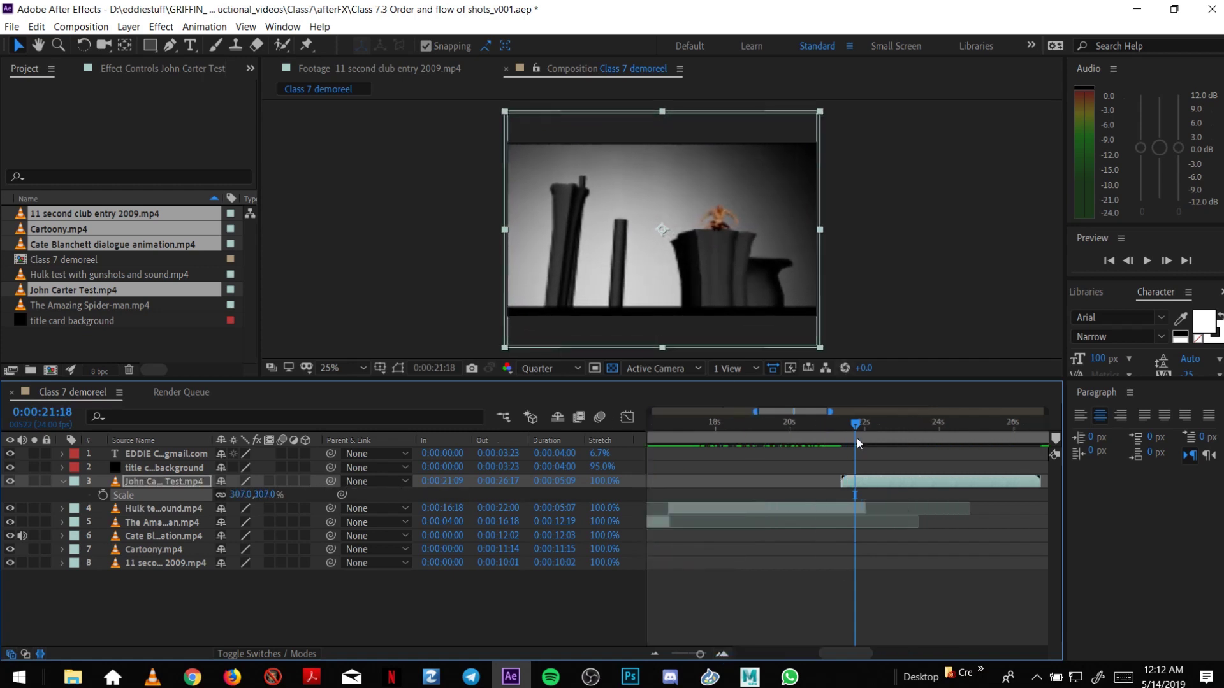
{"action": "left_click_drag", "start_coordinate": [898, 483], "coordinate": [854, 480]}
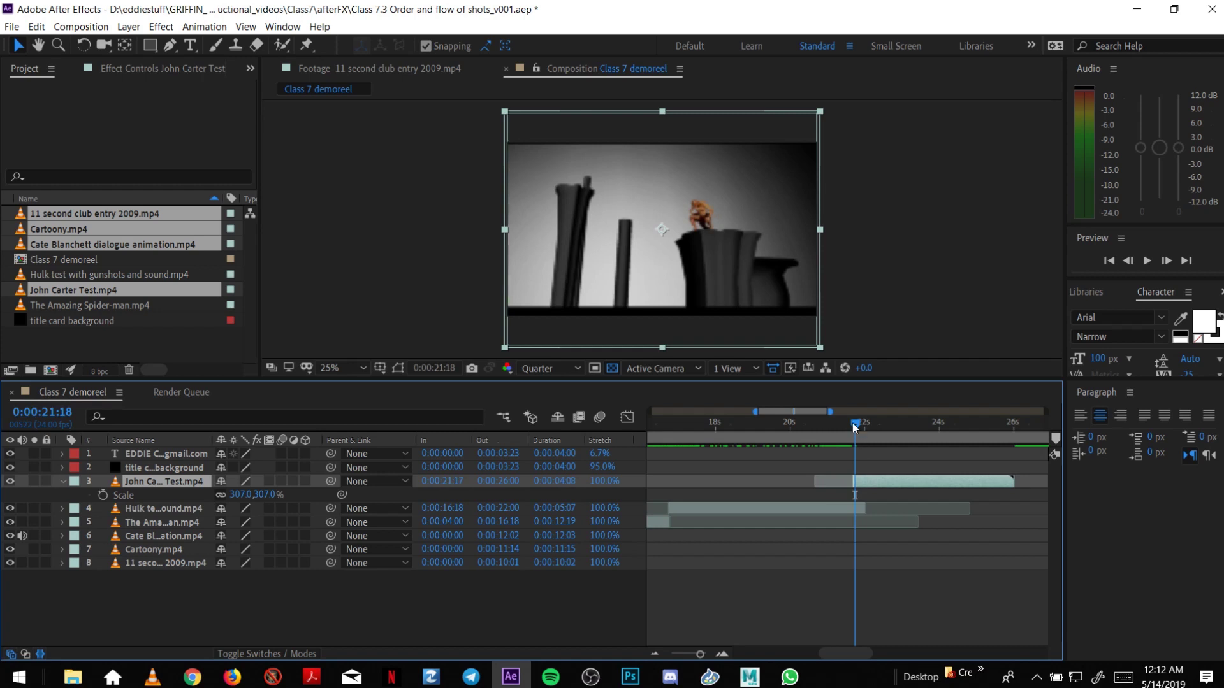
{"action": "left_click_drag", "start_coordinate": [854, 426], "coordinate": [872, 480]}
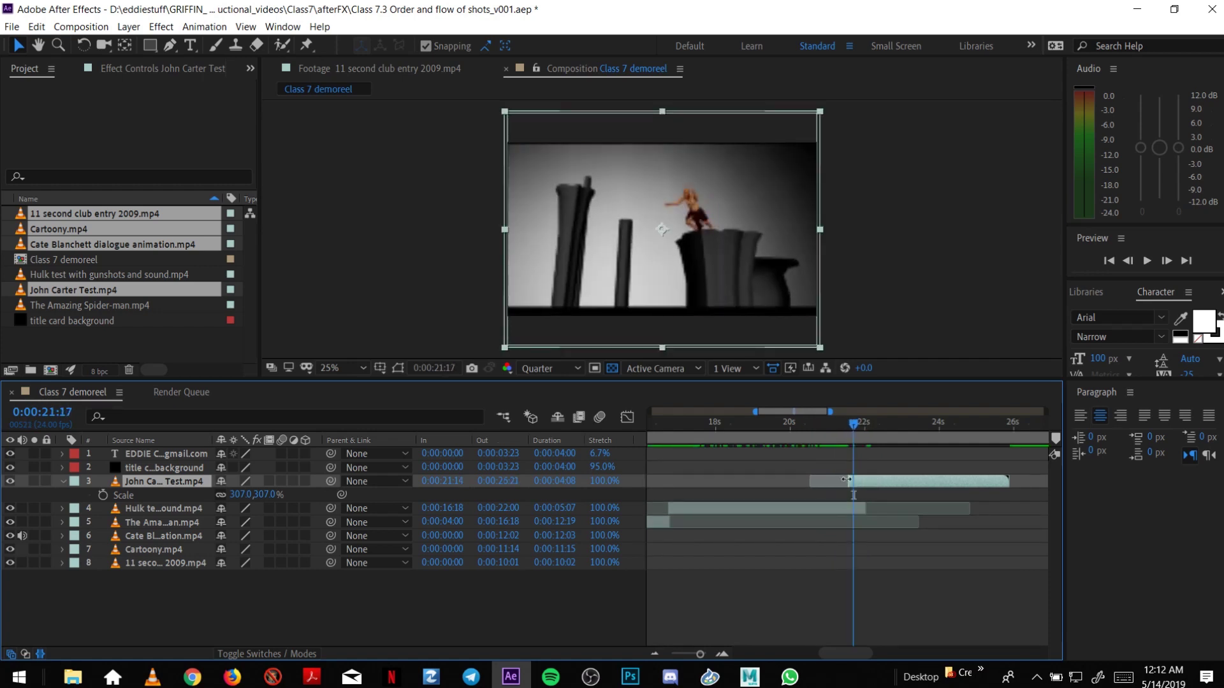
{"action": "left_click", "coordinate": [722, 654]}
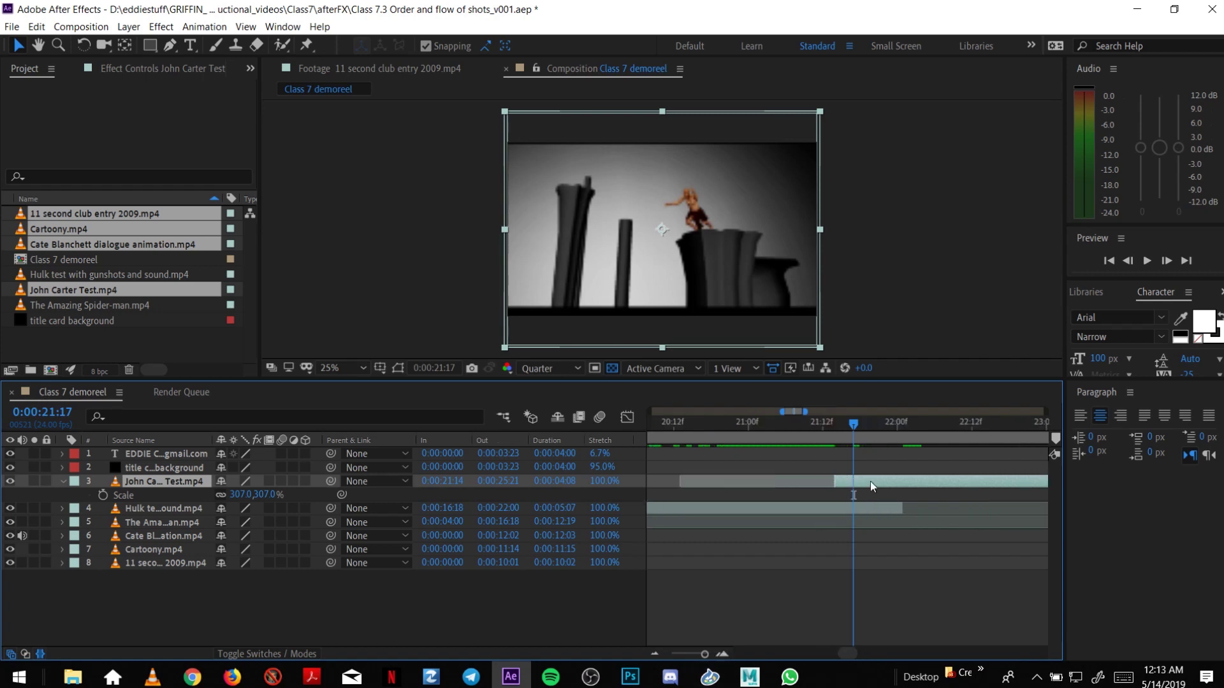
{"action": "left_click_drag", "start_coordinate": [837, 482], "coordinate": [854, 483]}
{"action": "left_click", "coordinate": [655, 654]}
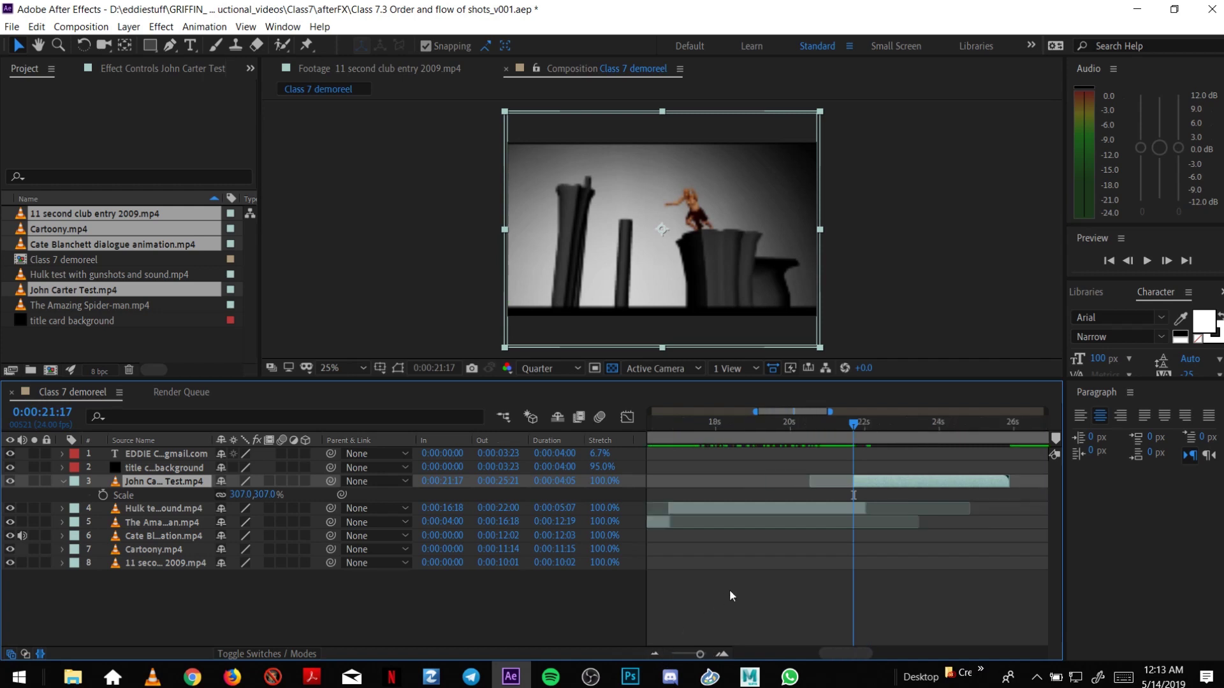
{"action": "left_click_drag", "start_coordinate": [860, 425], "coordinate": [682, 487]}
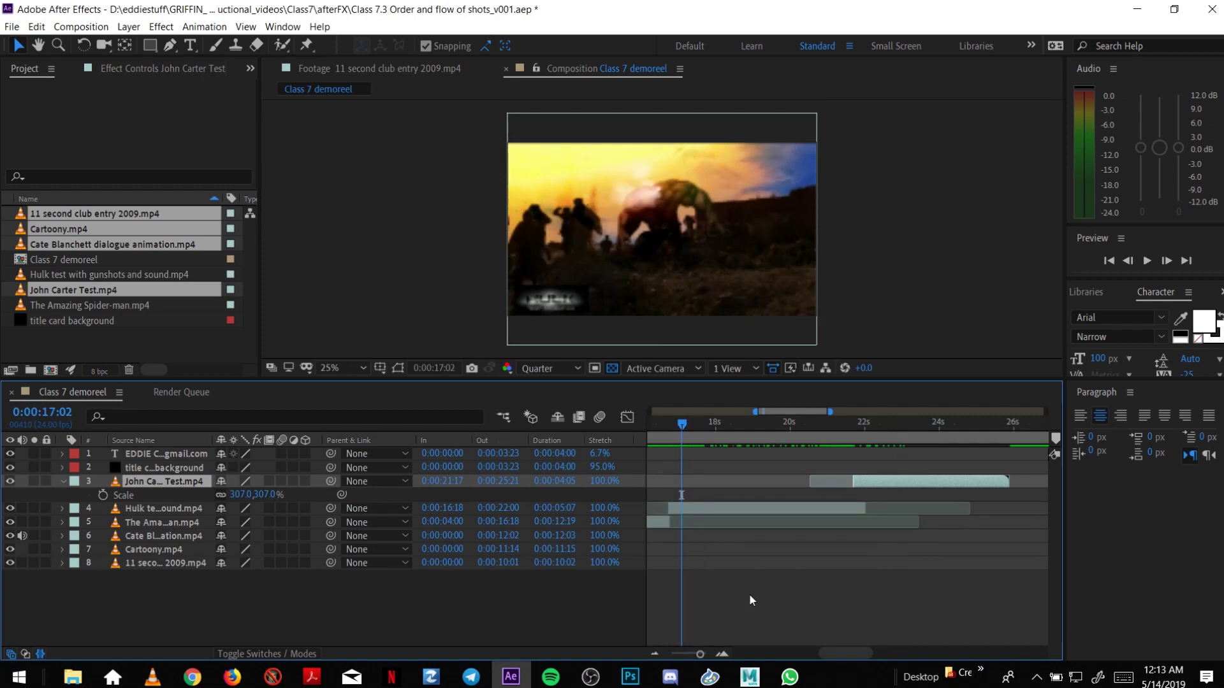
Move the Hulk clip later to 0:00:20:04 to make room.
{"action": "left_click", "coordinate": [654, 655]}
{"action": "left_click_drag", "start_coordinate": [696, 506], "coordinate": [700, 487]}
{"action": "left_click", "coordinate": [659, 649]}
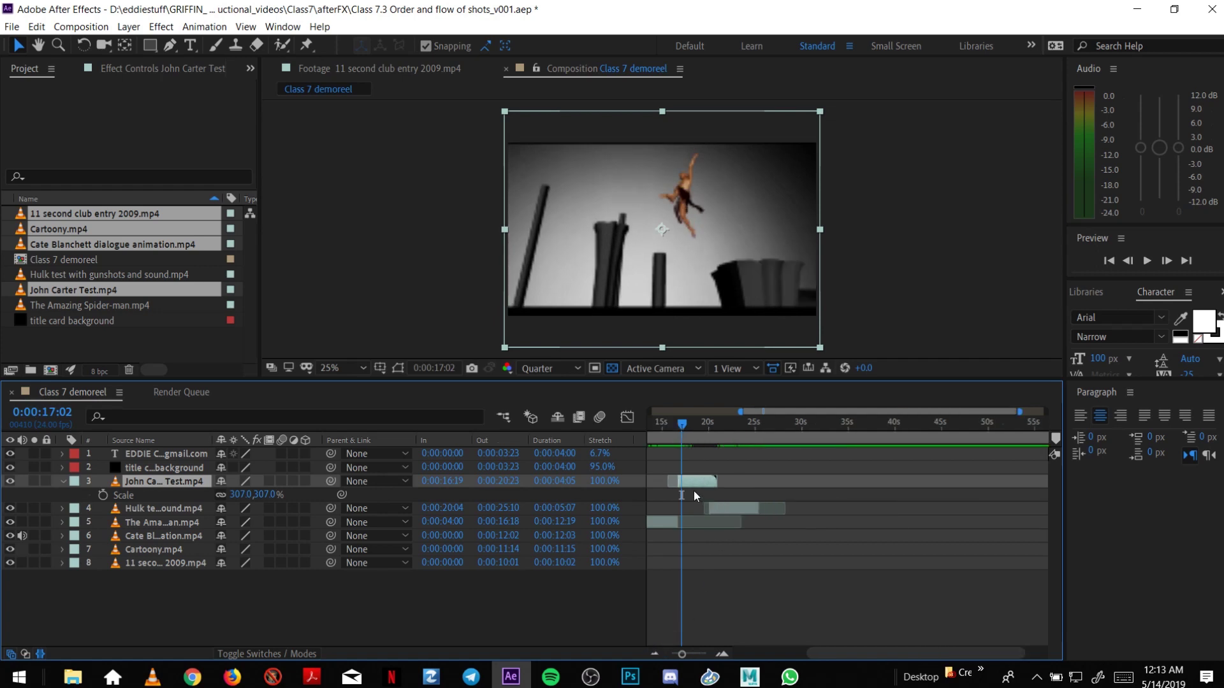
{"action": "left_click", "coordinate": [722, 654]}
{"action": "left_click", "coordinate": [722, 654]}
{"action": "left_click_drag", "start_coordinate": [846, 651], "coordinate": [820, 650]}
Retime John Carter after Spider-Man, extending Spider-Man to 0:00:17:01, and play back the cut.
{"action": "left_click_drag", "start_coordinate": [828, 482], "coordinate": [848, 485]}
{"action": "left_click_drag", "start_coordinate": [803, 426], "coordinate": [829, 467]}
{"action": "left_click_drag", "start_coordinate": [829, 522], "coordinate": [874, 485]}
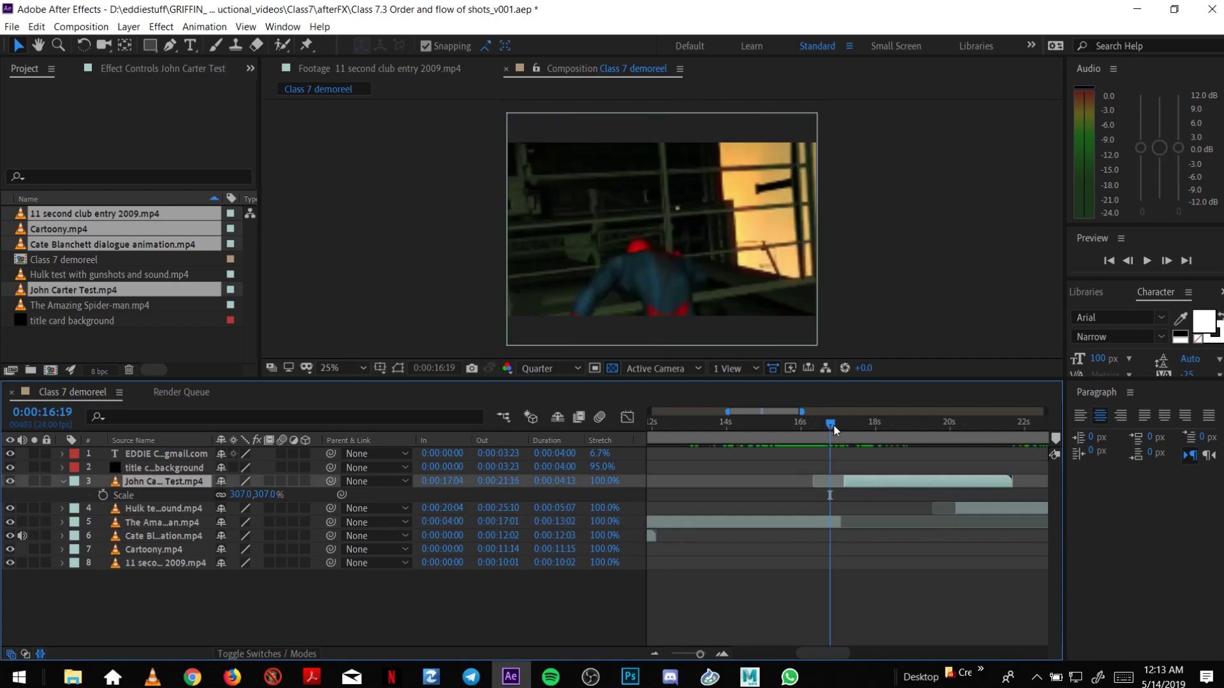
{"action": "left_click_drag", "start_coordinate": [831, 425], "coordinate": [838, 442]}
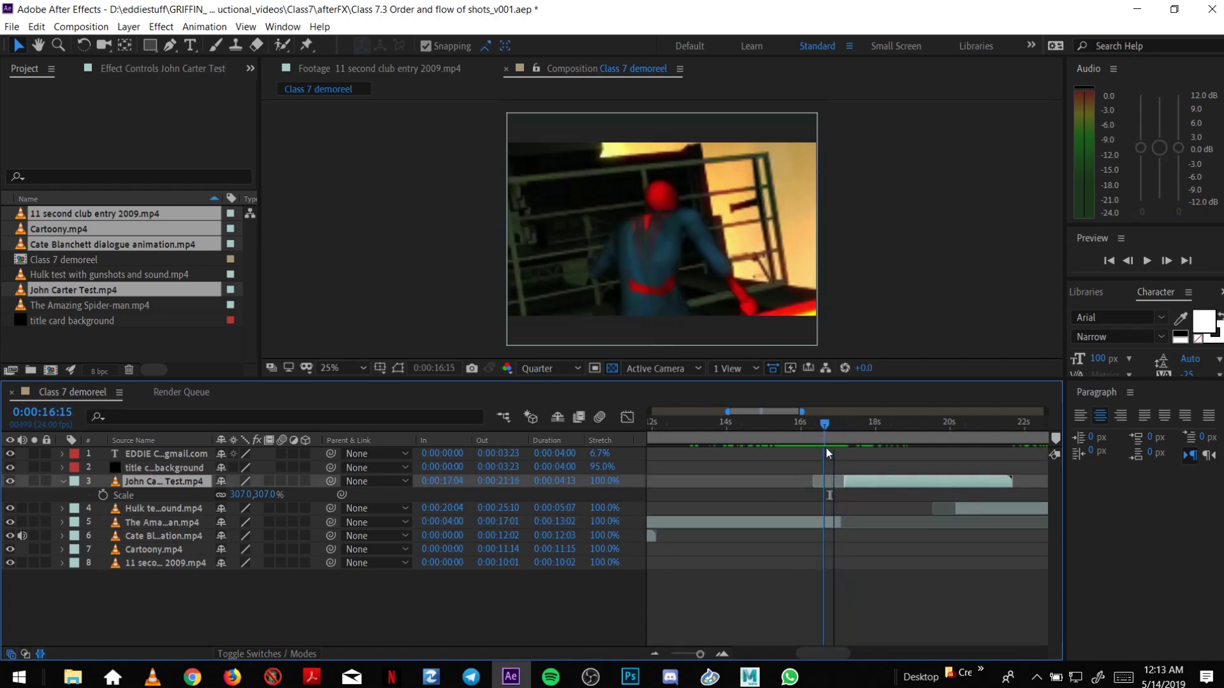
{"action": "key", "text": "space"}
{"action": "key", "text": "space"}
{"action": "key", "text": "space"}
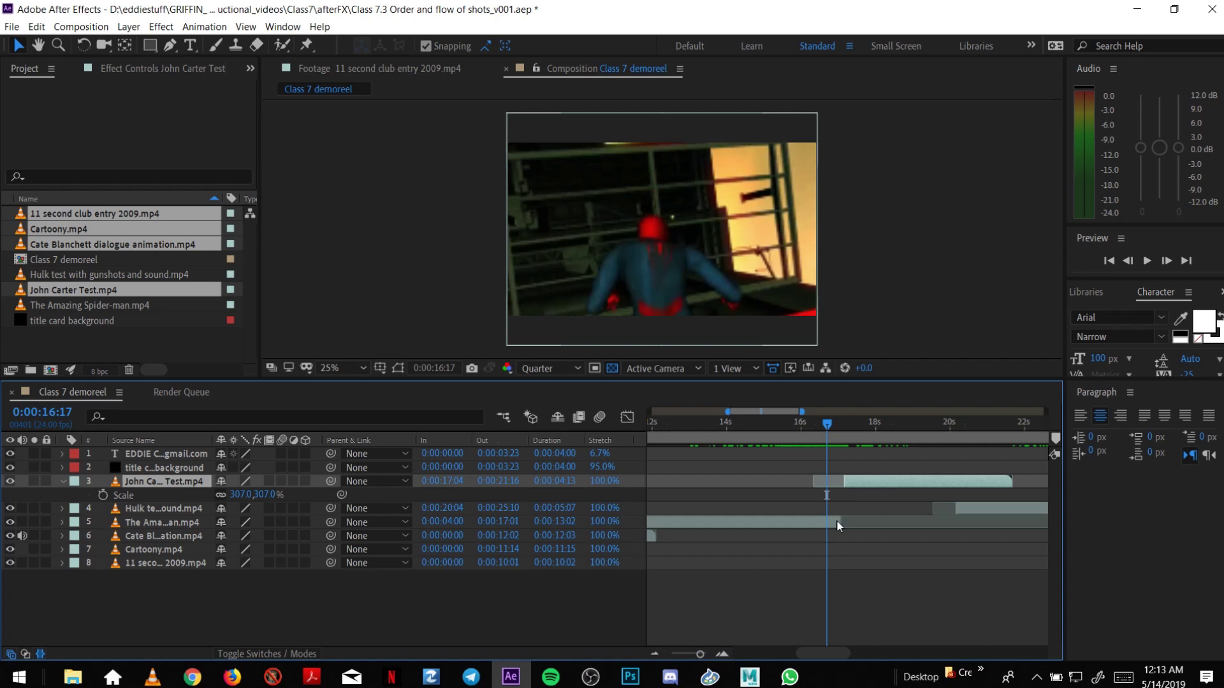
End Spider-man at the playhead, start John Carter there at 0:00:16:16, and trim it to 0:00:20:19.
{"action": "left_click_drag", "start_coordinate": [840, 523], "coordinate": [828, 527]}
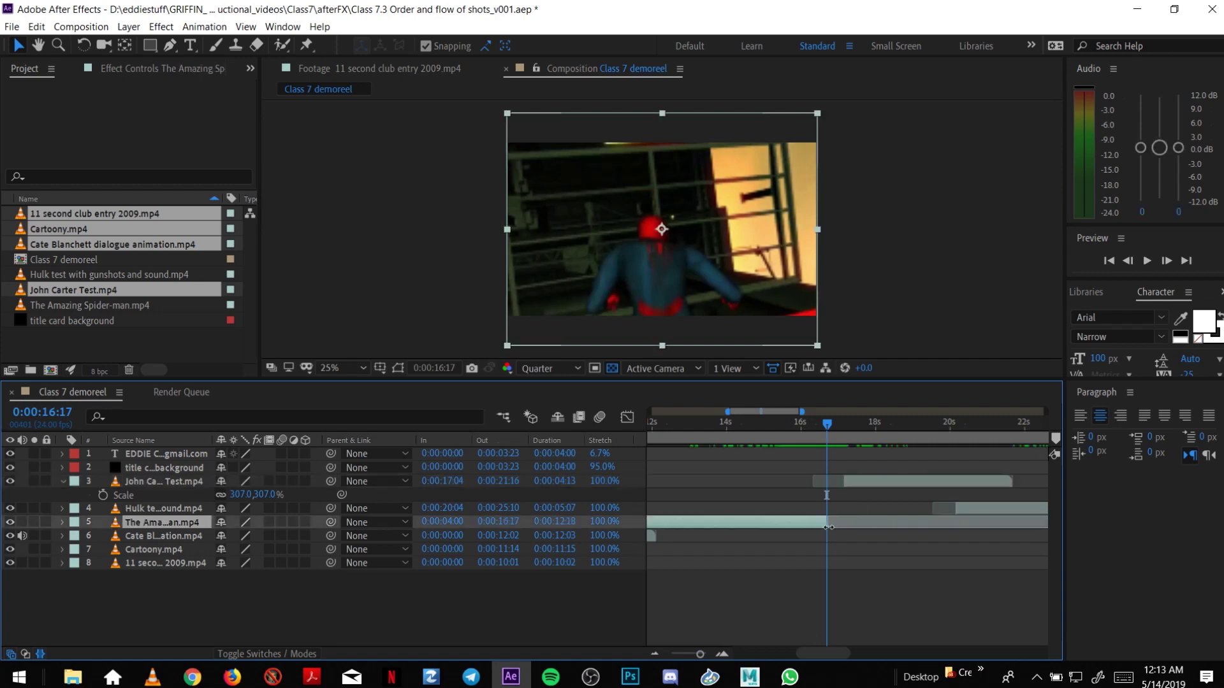
{"action": "left_click_drag", "start_coordinate": [854, 476], "coordinate": [825, 485]}
{"action": "left_click_drag", "start_coordinate": [827, 425], "coordinate": [895, 460]}
{"action": "key", "text": "Page_Down"}
{"action": "left_click_drag", "start_coordinate": [816, 650], "coordinate": [838, 652]}
{"action": "left_click_drag", "start_coordinate": [816, 422], "coordinate": [828, 438]}
{"action": "left_click_drag", "start_coordinate": [843, 485], "coordinate": [865, 518]}
Snap the Hulk clip to start at 0:00:20:18, right after John Carter ends, and save.
{"action": "left_click_drag", "start_coordinate": [823, 426], "coordinate": [829, 438]}
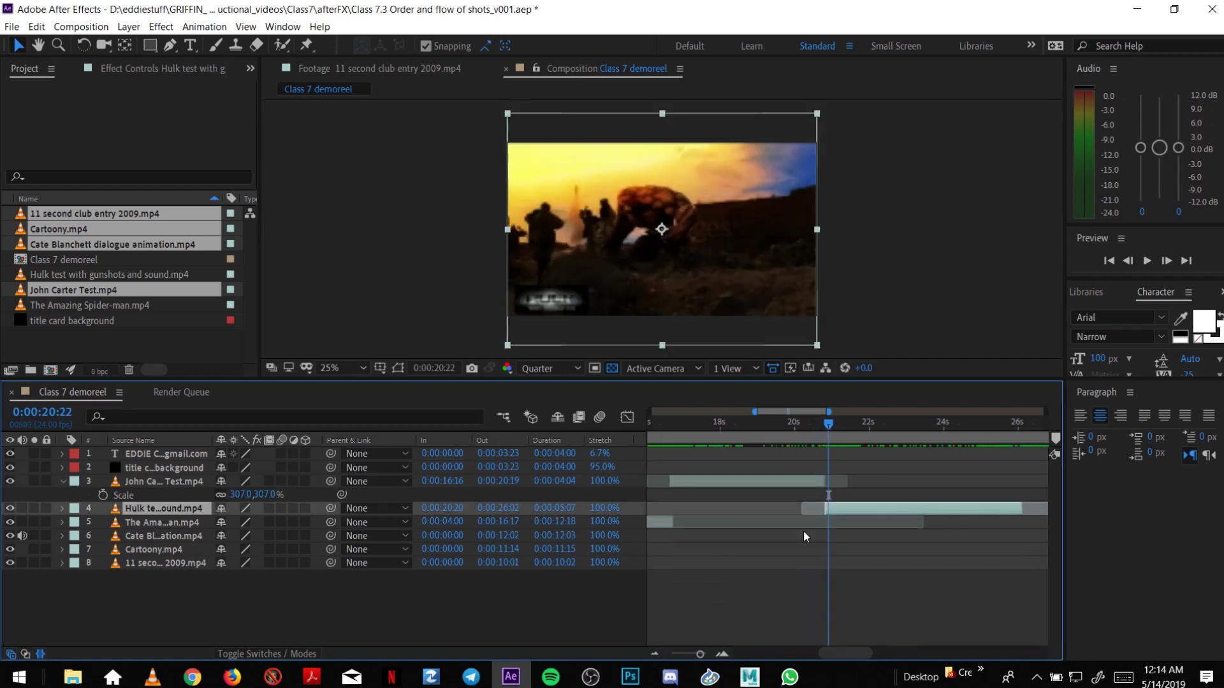
{"action": "left_click", "coordinate": [723, 651]}
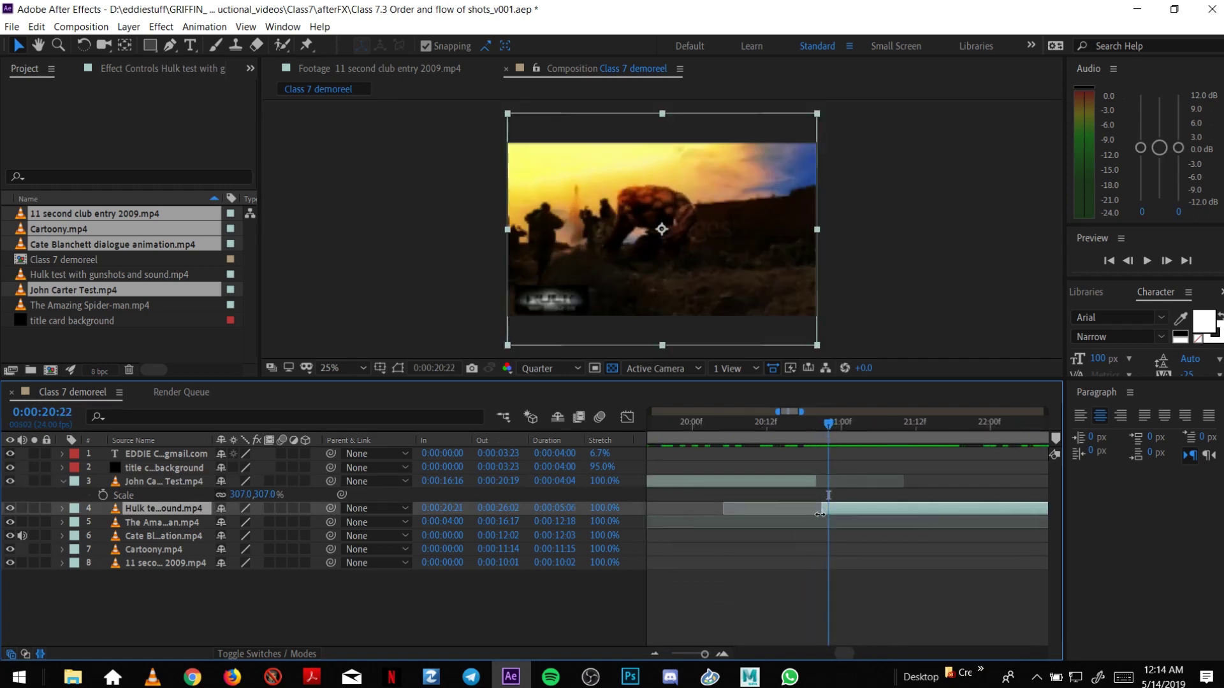
{"action": "left_click_drag", "start_coordinate": [833, 510], "coordinate": [822, 516]}
{"action": "left_click_drag", "start_coordinate": [804, 424], "coordinate": [810, 508]}
{"action": "left_click", "coordinate": [814, 480]}
{"action": "left_click_drag", "start_coordinate": [795, 421], "coordinate": [852, 457]}
{"action": "key", "text": "ctrl+s"}
{"action": "left_click", "coordinate": [657, 653]}
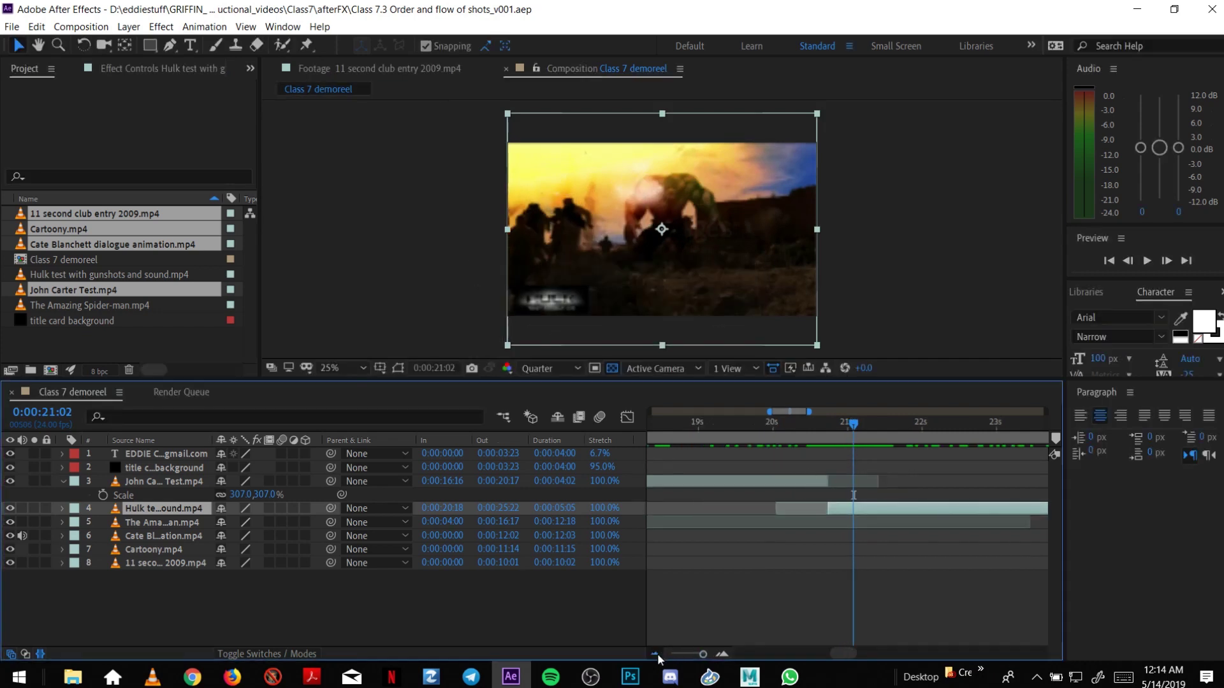
End the work area at about 0:00:27.
{"action": "left_click", "coordinate": [656, 653]}
{"action": "left_click", "coordinate": [657, 653]}
{"action": "left_click", "coordinate": [657, 652]}
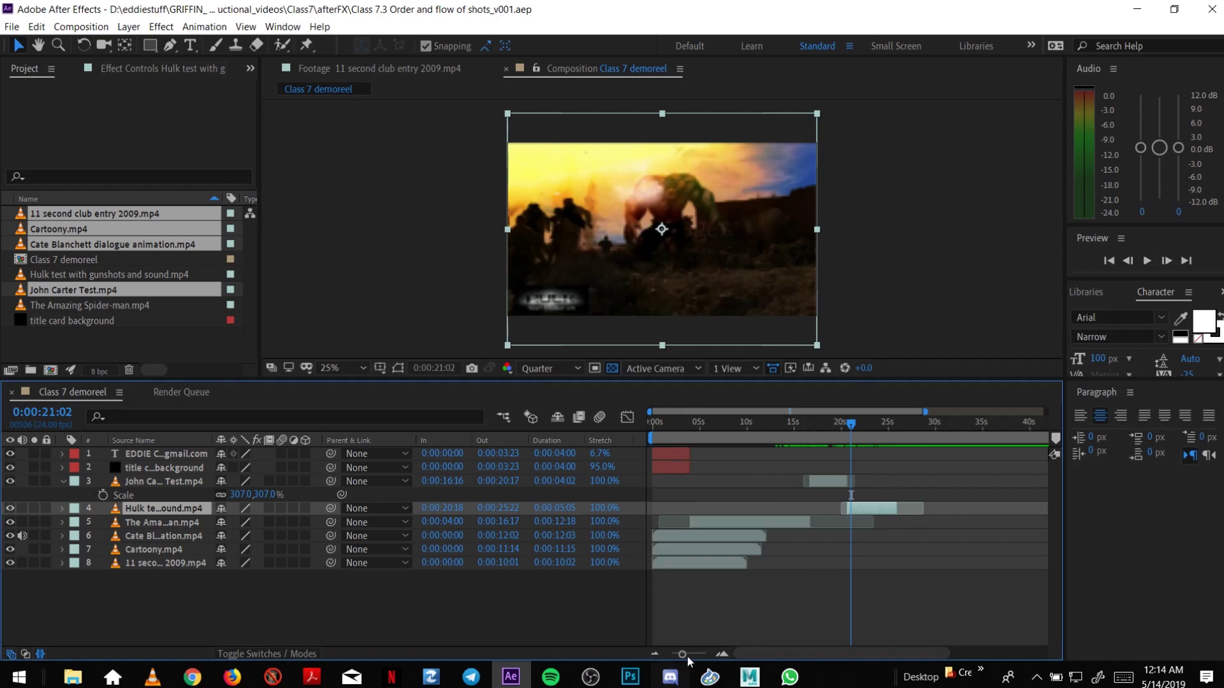
{"action": "left_click", "coordinate": [655, 654]}
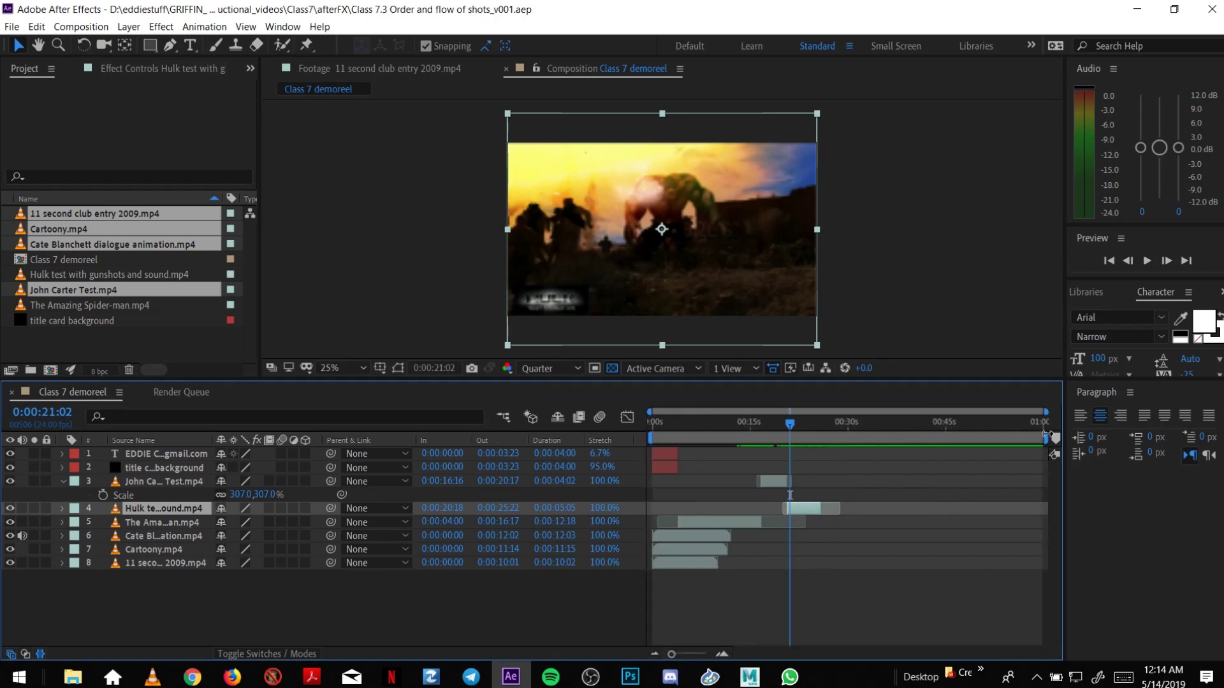
{"action": "left_click_drag", "start_coordinate": [1024, 445], "coordinate": [825, 463]}
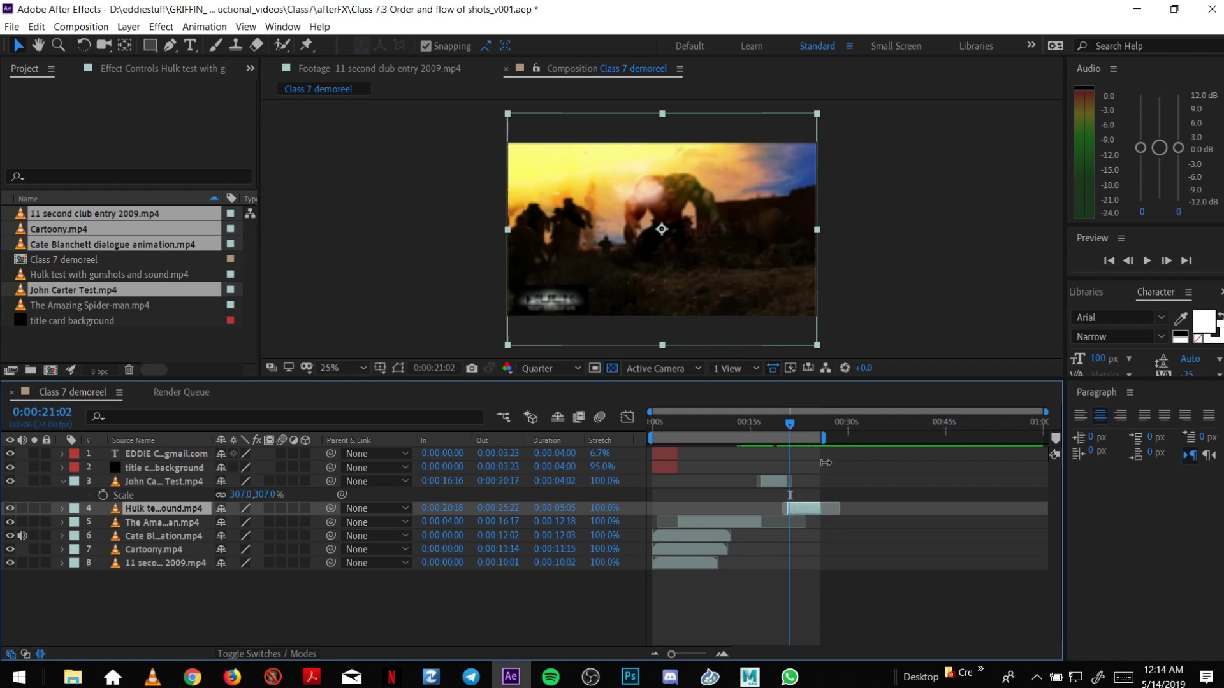
Mute and hide the Cate Blanchett clip, then preview the reel from the start at Quarter resolution.
{"action": "left_click", "coordinate": [22, 536]}
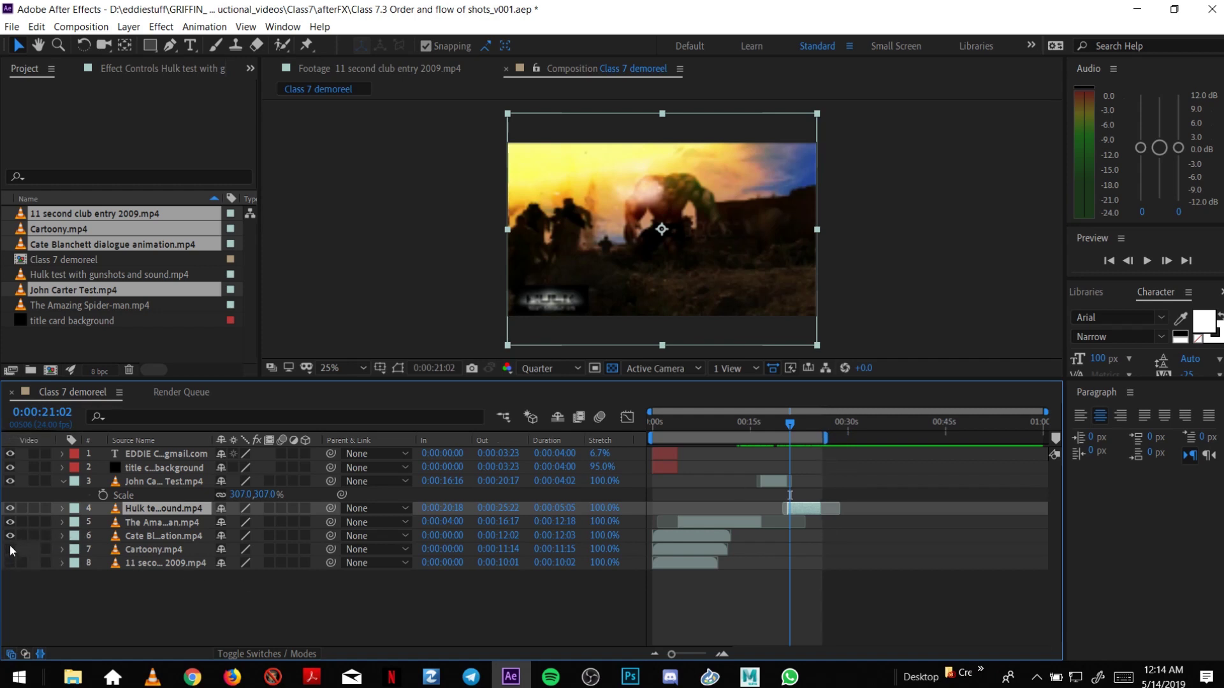
{"action": "left_click", "coordinate": [10, 536]}
{"action": "left_click_drag", "start_coordinate": [660, 423], "coordinate": [640, 427]}
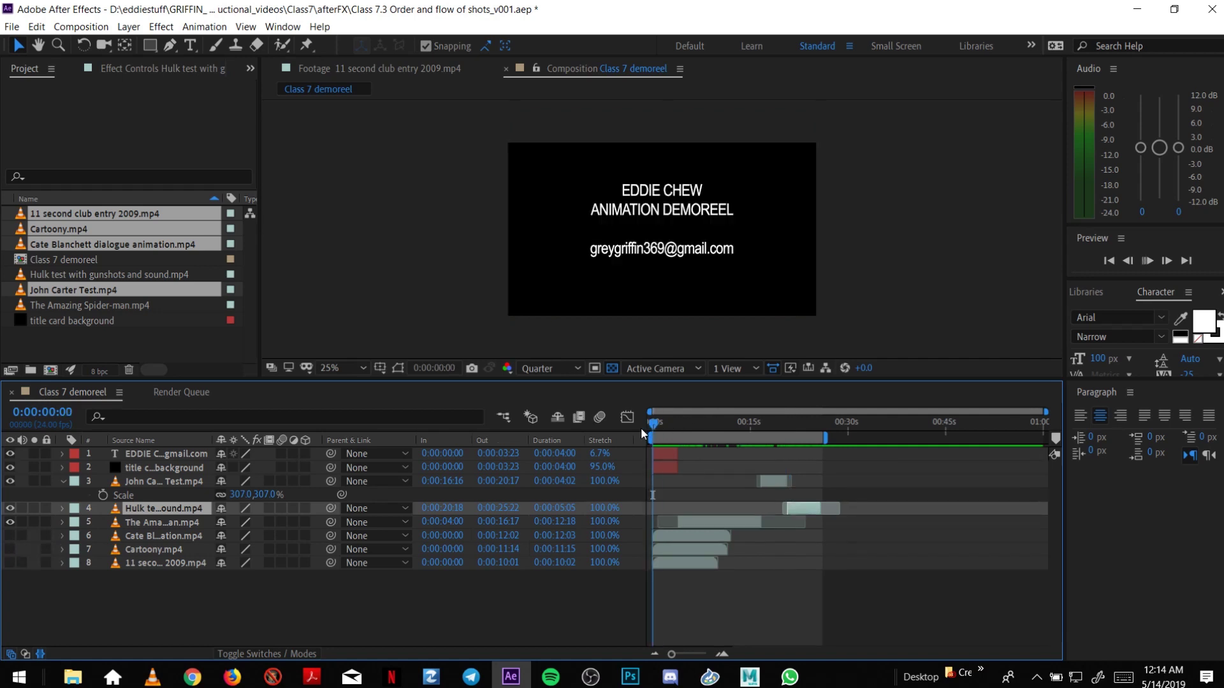
{"action": "key", "text": "space"}
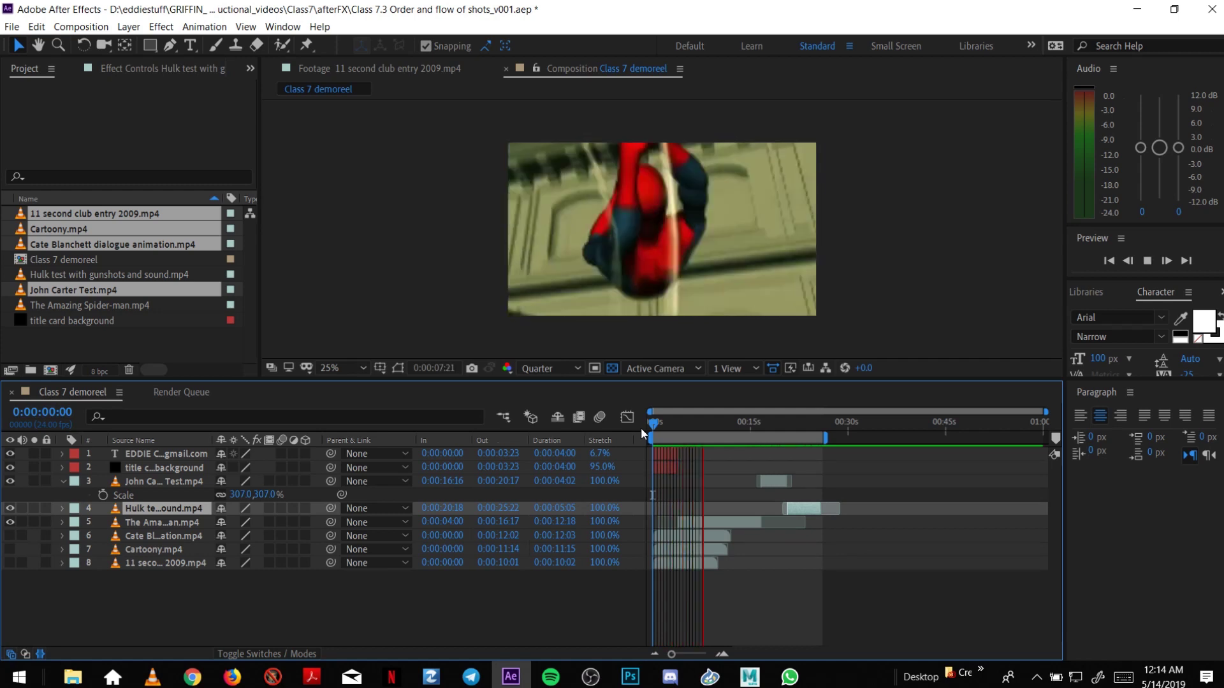
{"action": "left_click", "coordinate": [545, 369]}
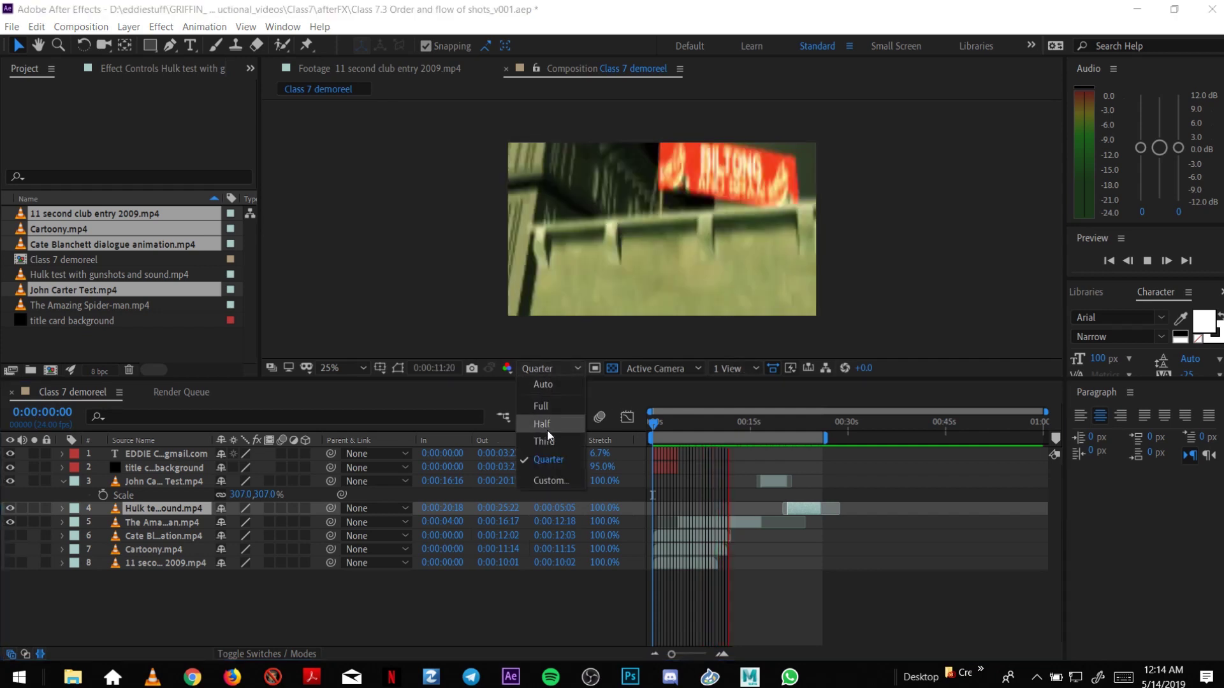
{"action": "left_click", "coordinate": [545, 367]}
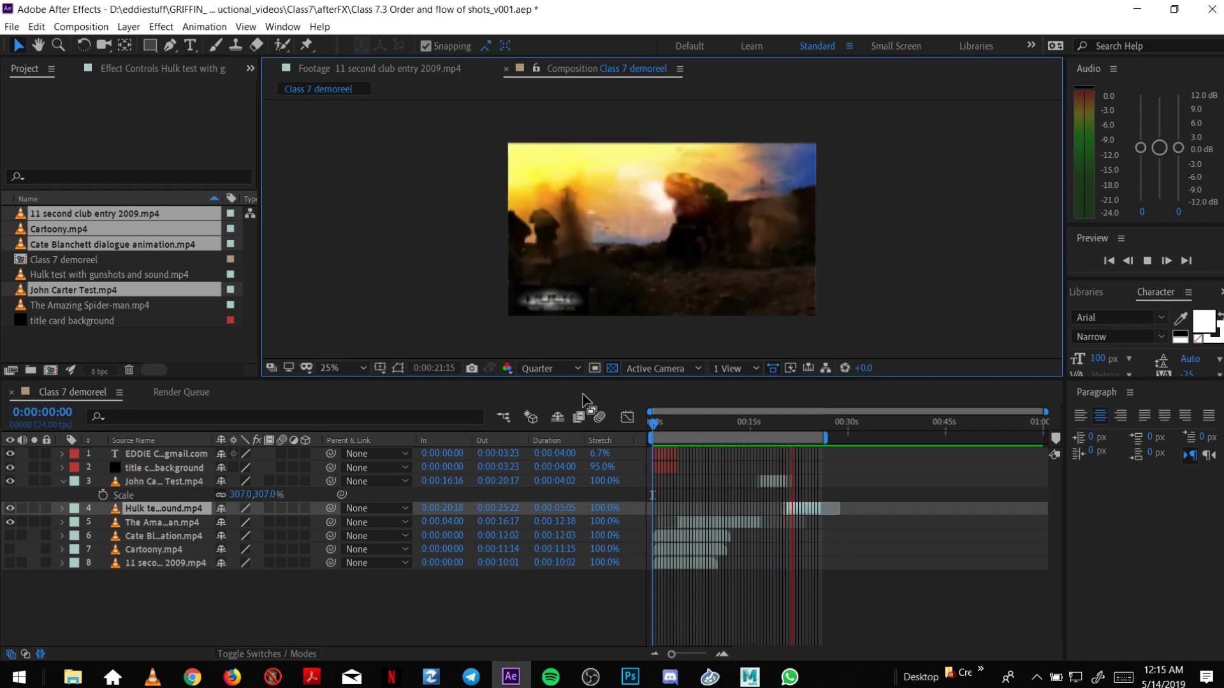
Lengthen the Spider-man clip to 0:00:17:02 and start John Carter at 0:00:17:01.
{"action": "left_click", "coordinate": [739, 420]}
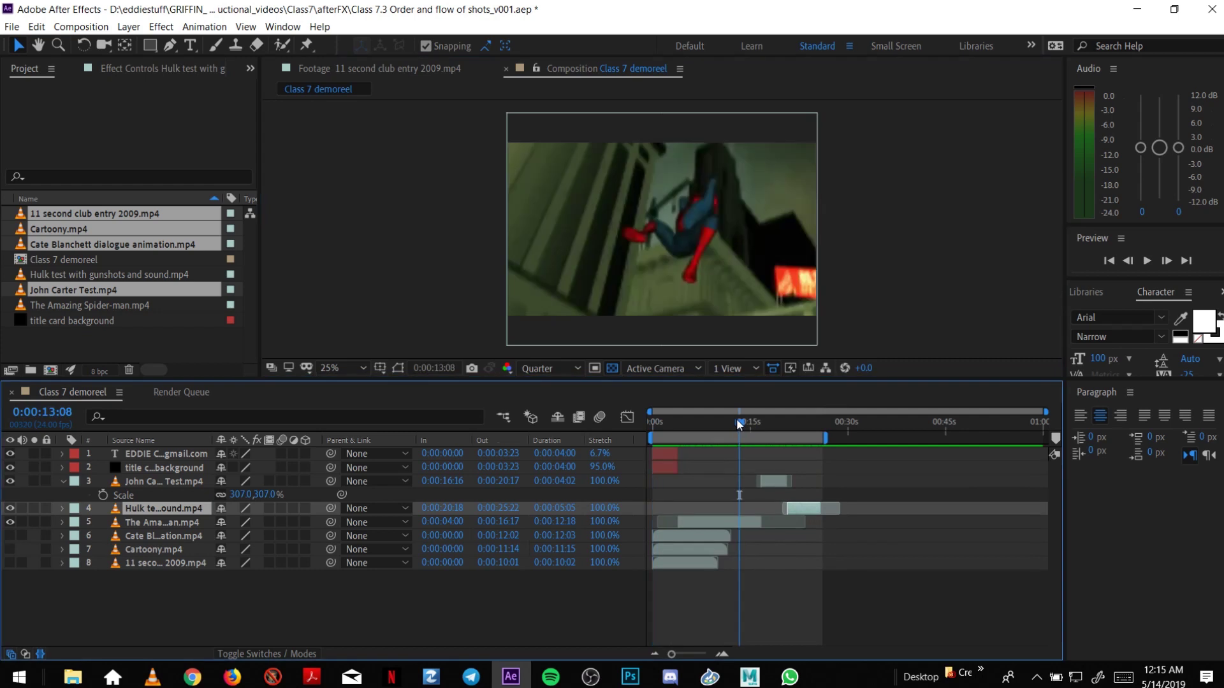
{"action": "left_click", "coordinate": [722, 654]}
{"action": "left_click", "coordinate": [723, 654]}
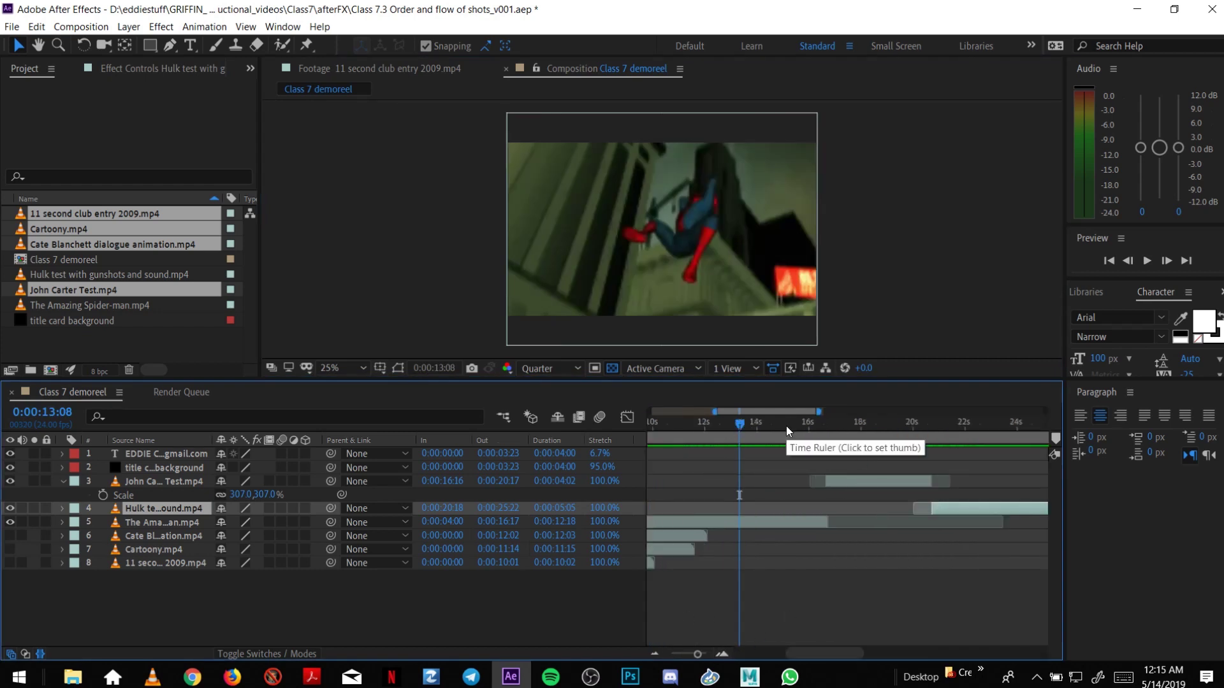
{"action": "left_click_drag", "start_coordinate": [786, 426], "coordinate": [829, 438]}
{"action": "left_click_drag", "start_coordinate": [829, 528], "coordinate": [838, 528]}
{"action": "left_click_drag", "start_coordinate": [856, 483], "coordinate": [866, 483]}
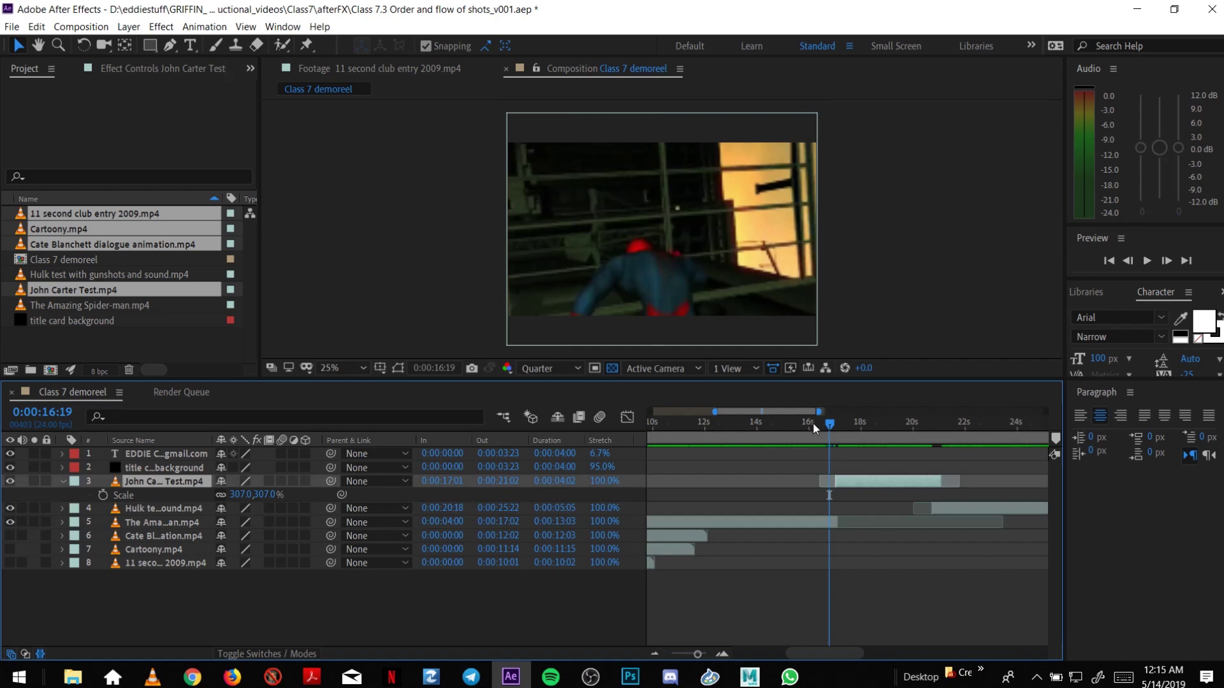
{"action": "left_click_drag", "start_coordinate": [813, 424], "coordinate": [823, 450]}
Set the work area from about 12 to about 20 seconds.
{"action": "left_click", "coordinate": [654, 655]}
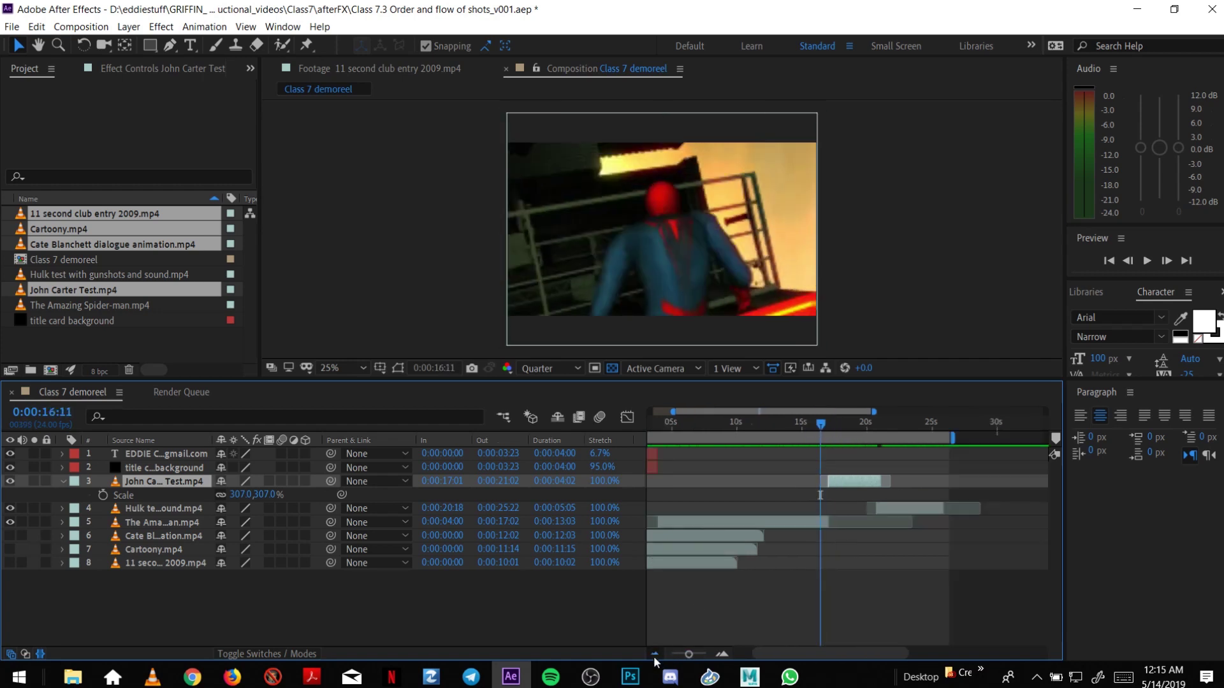
{"action": "left_click", "coordinate": [654, 654]}
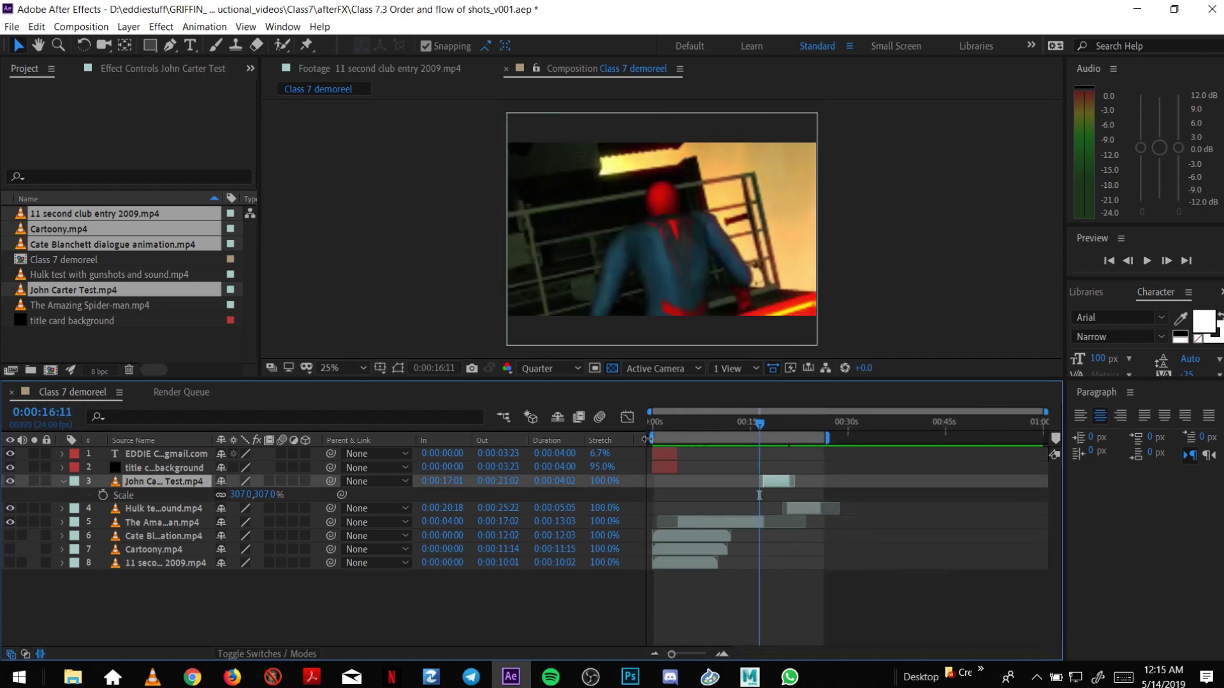
{"action": "left_click_drag", "start_coordinate": [647, 438], "coordinate": [743, 454]}
{"action": "left_click_drag", "start_coordinate": [830, 439], "coordinate": [821, 443]}
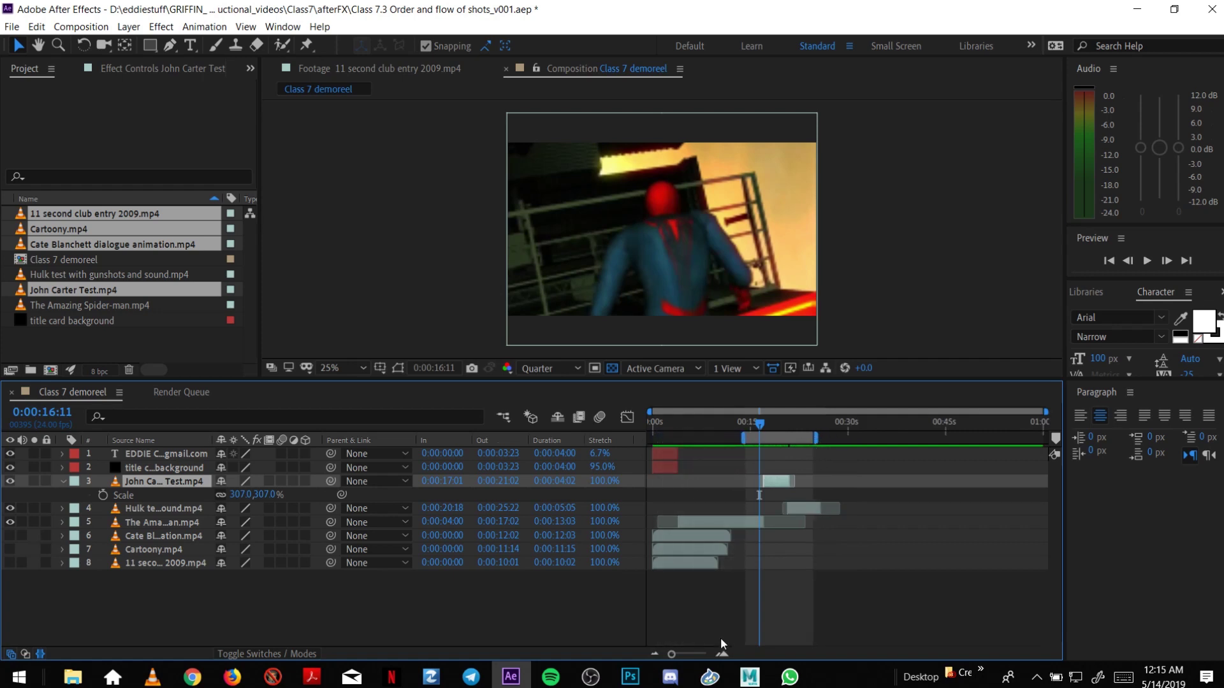
{"action": "left_click", "coordinate": [722, 655]}
{"action": "left_click", "coordinate": [722, 654]}
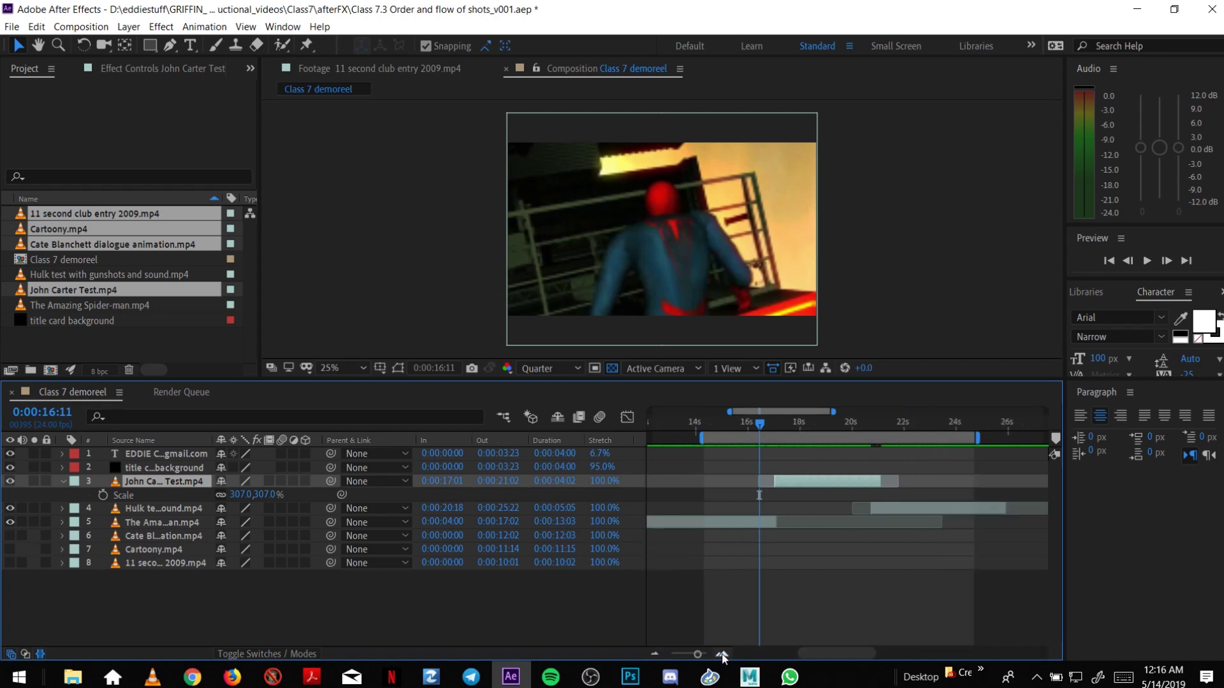
Preview from 0:00:14:15 and 0:00:14:07, shifting the work area slightly earlier.
{"action": "key", "text": "space"}
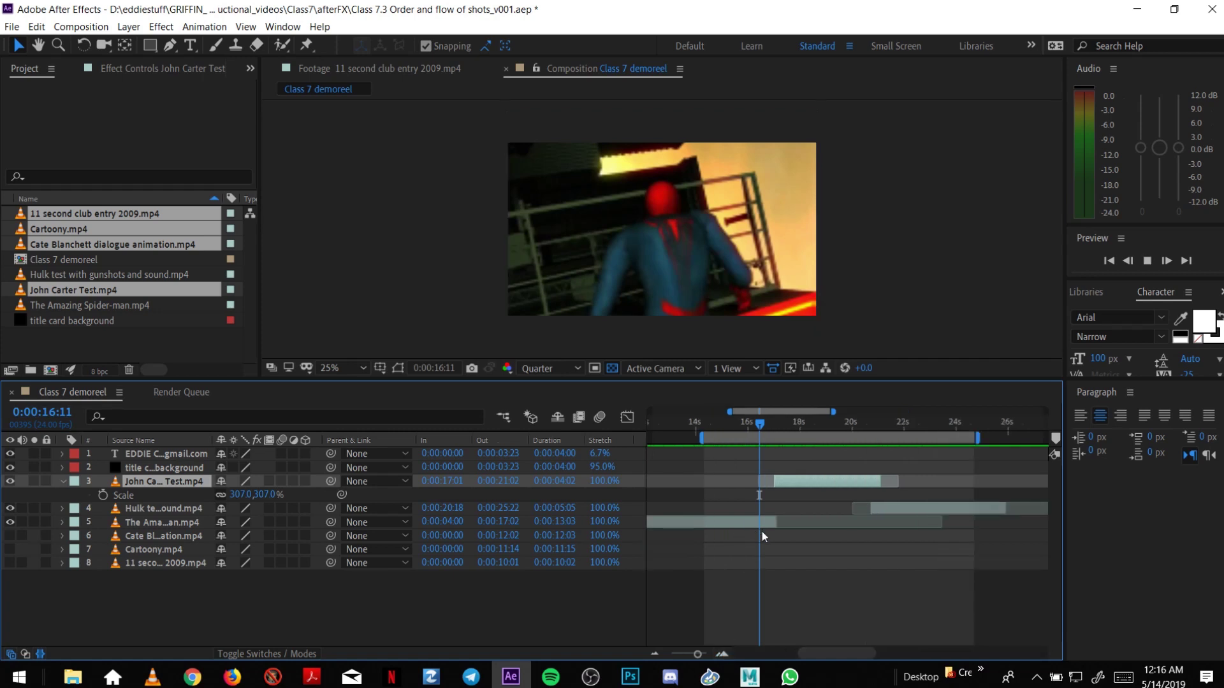
{"action": "left_click", "coordinate": [712, 419]}
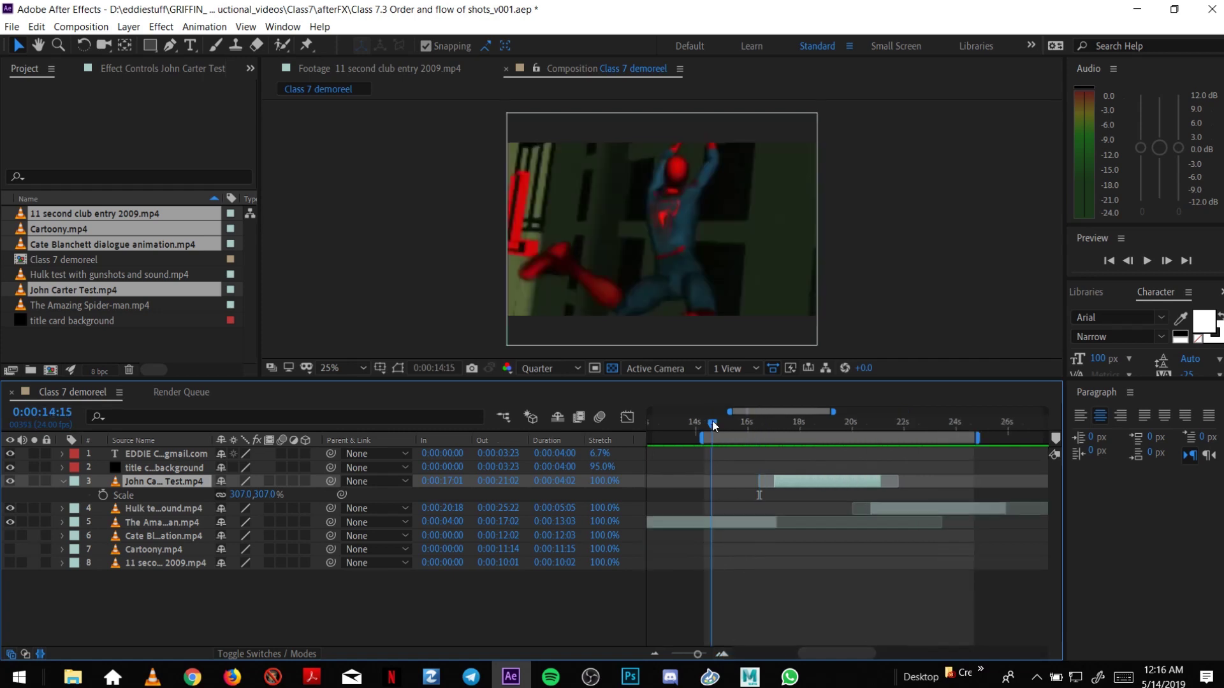
{"action": "key", "text": "space"}
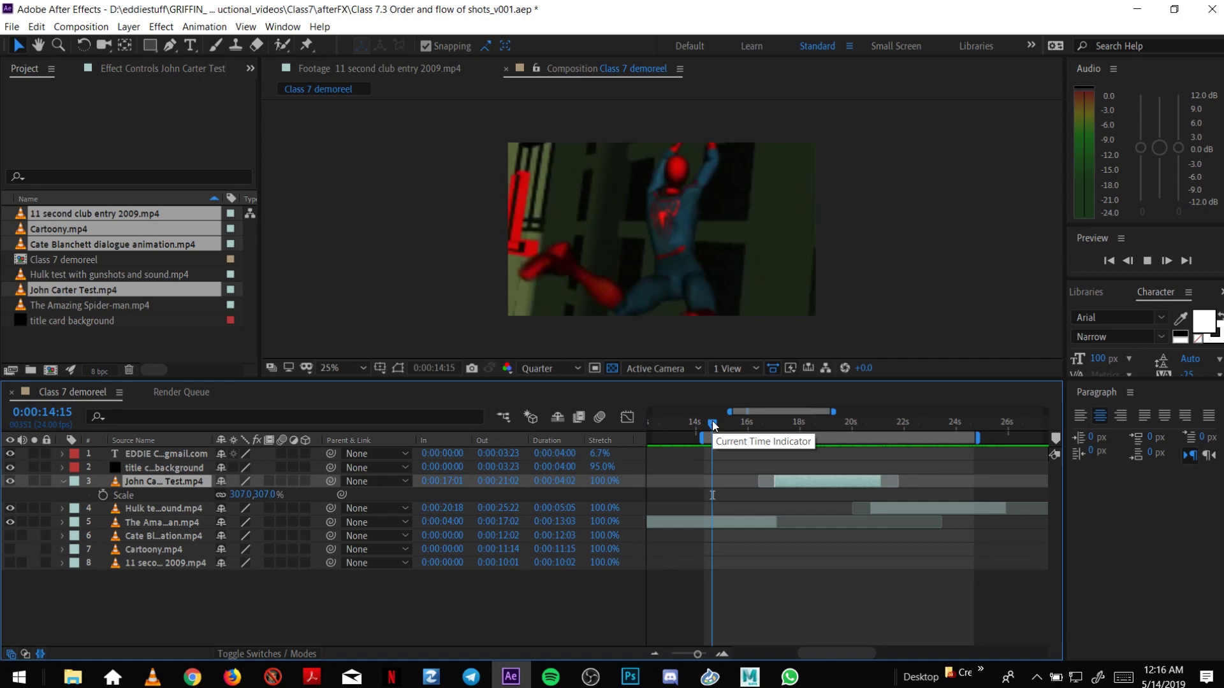
{"action": "left_click", "coordinate": [704, 422]}
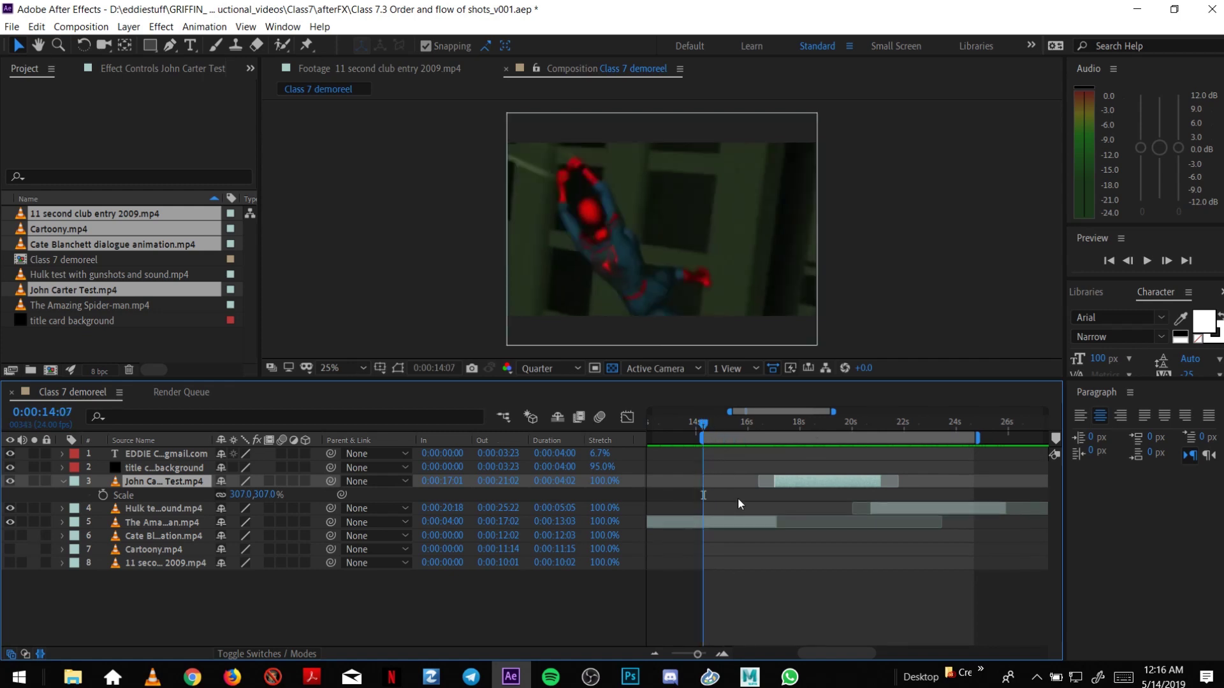
{"action": "key", "text": "space"}
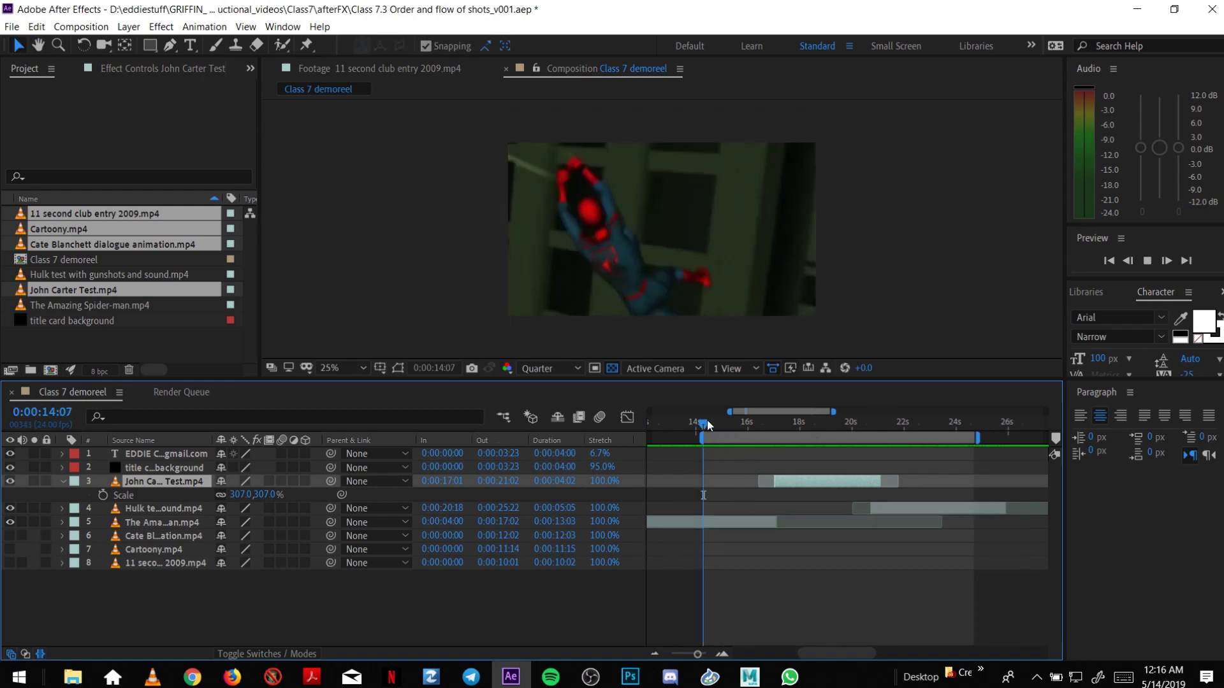
{"action": "left_click_drag", "start_coordinate": [723, 435], "coordinate": [708, 435]}
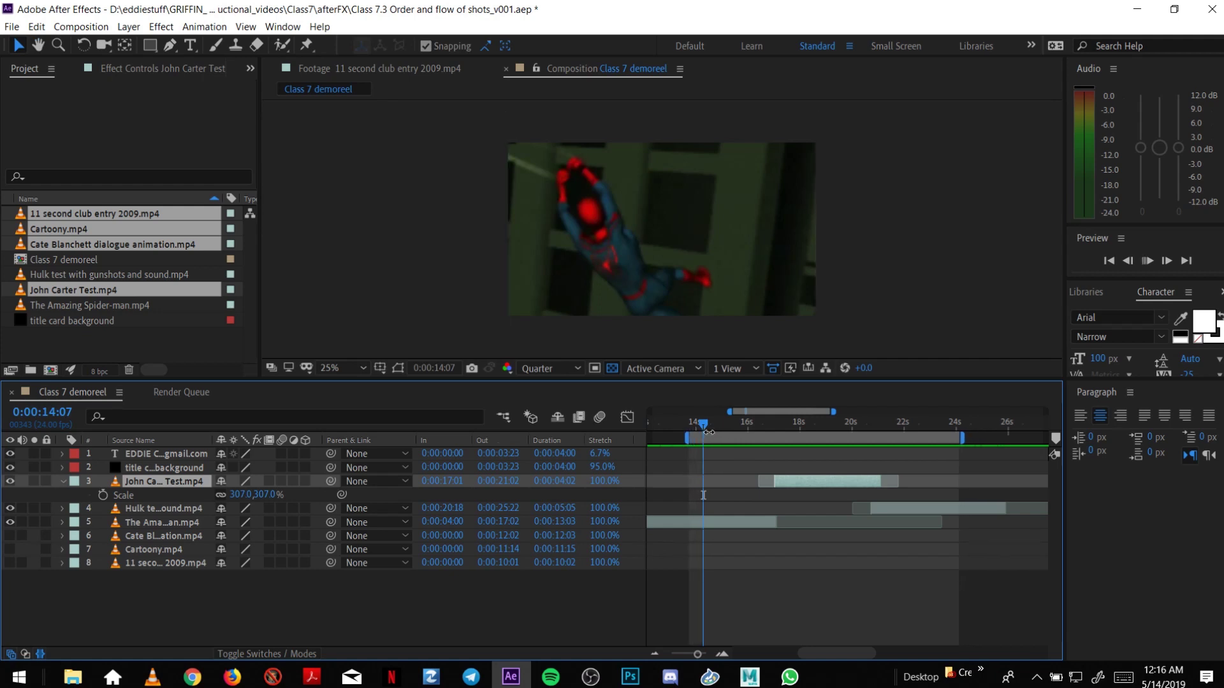
{"action": "left_click", "coordinate": [663, 651]}
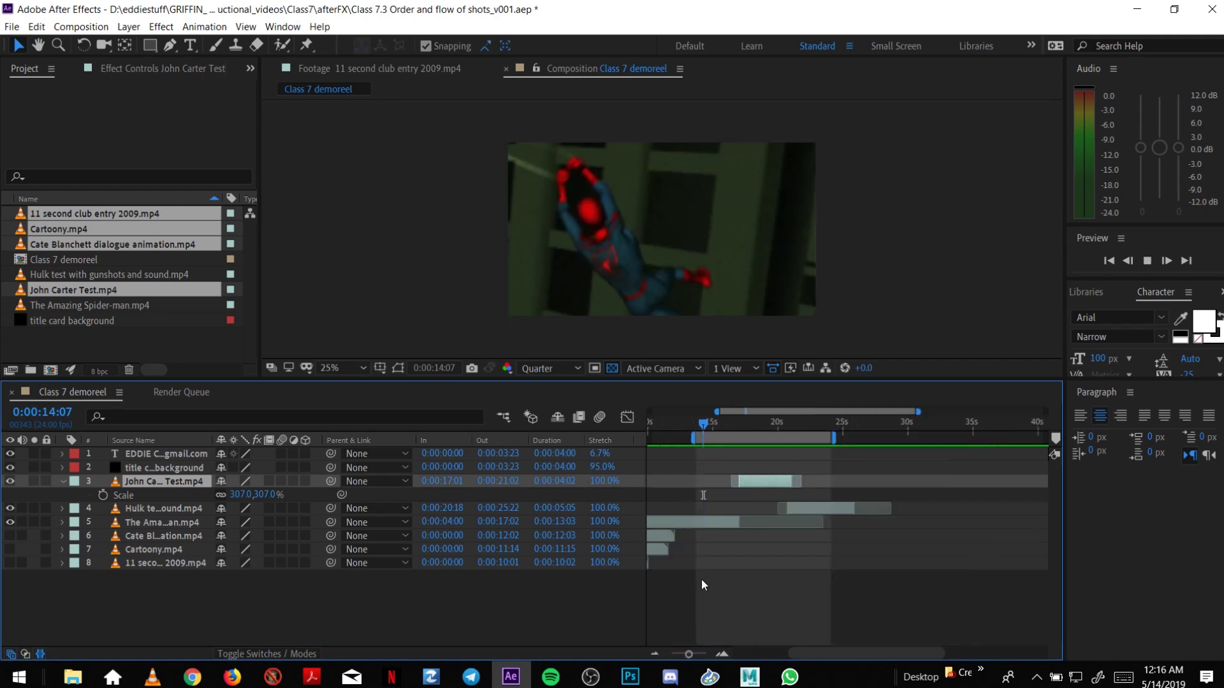
{"action": "left_click", "coordinate": [705, 430]}
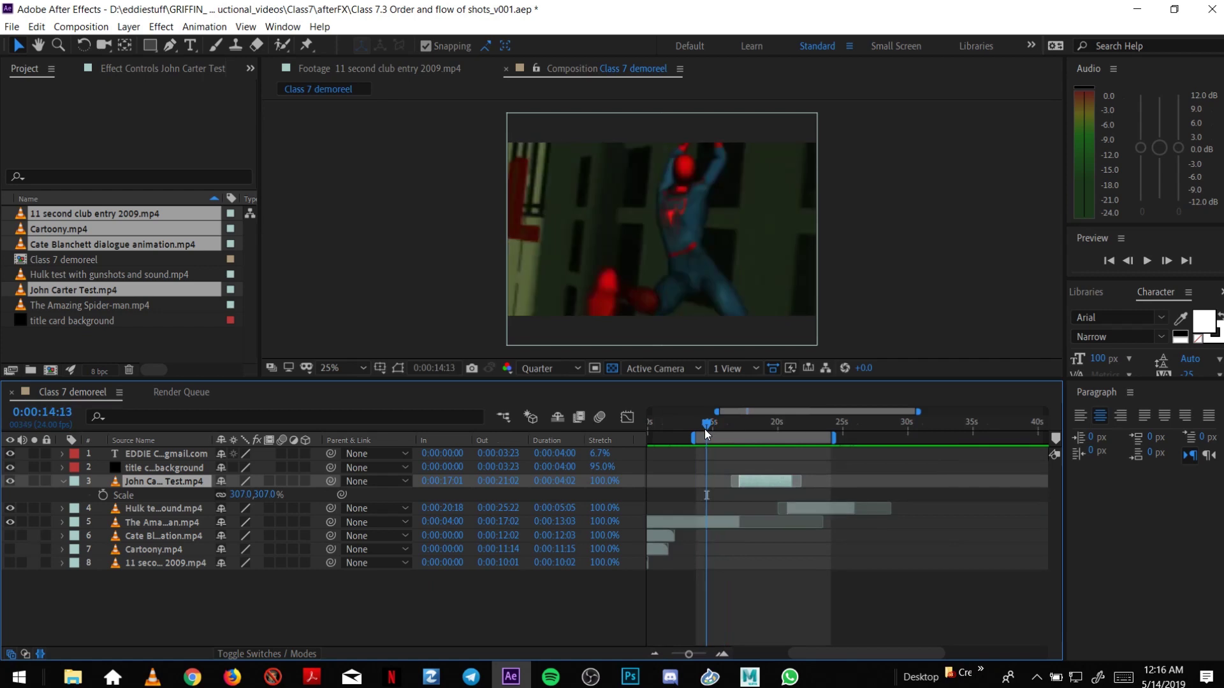
Replay the preview from 0:00:13:17 through the Spider-man to John Carter cut.
{"action": "left_click", "coordinate": [1149, 261]}
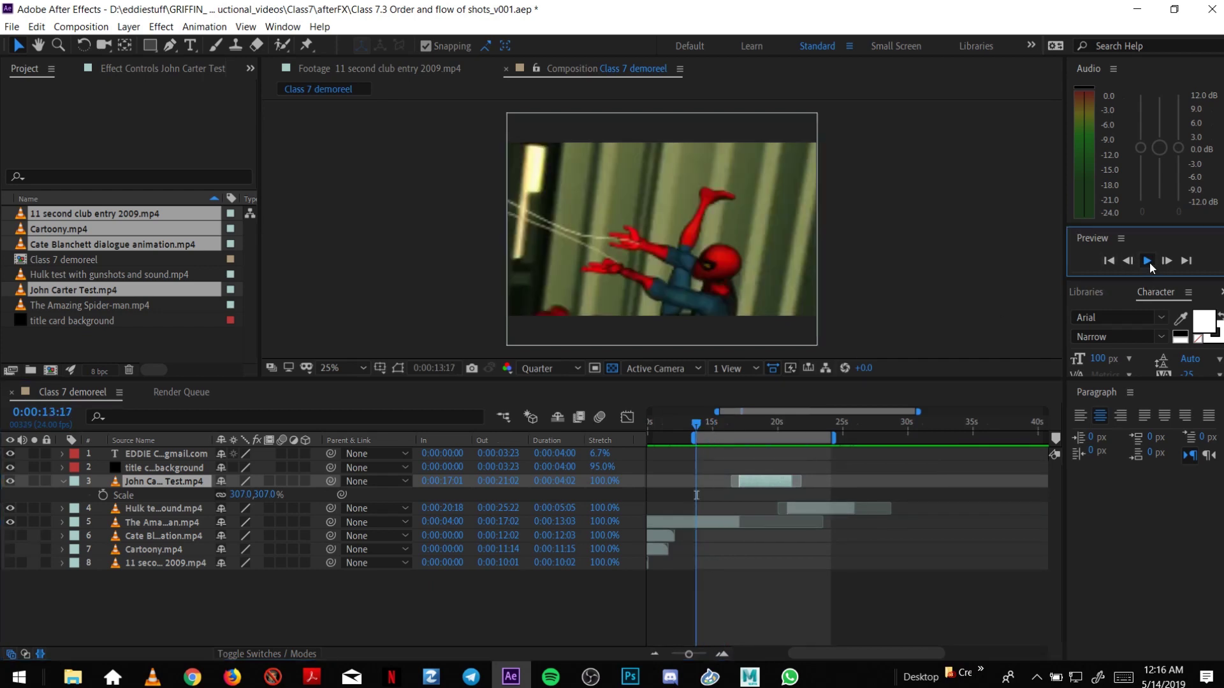
{"action": "left_click", "coordinate": [1148, 261]}
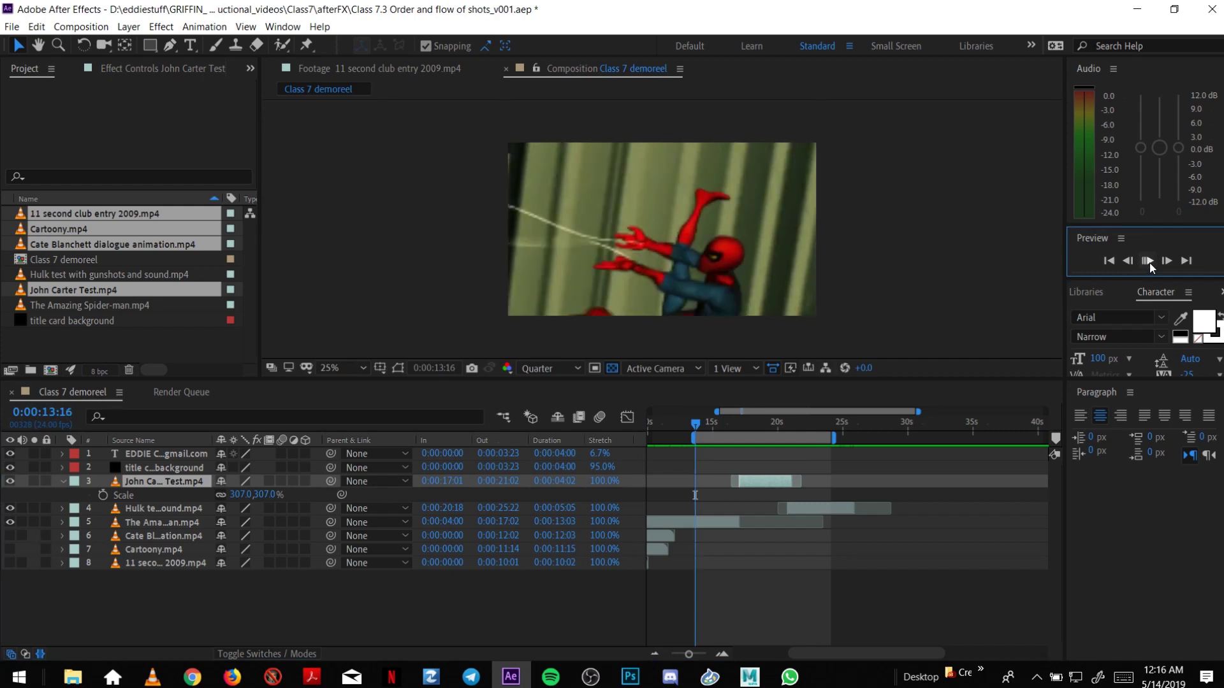
{"action": "left_click_drag", "start_coordinate": [698, 423], "coordinate": [702, 438]}
{"action": "left_click", "coordinate": [874, 324]}
{"action": "key", "text": "space"}
{"action": "key", "text": "space"}
{"action": "left_click_drag", "start_coordinate": [705, 420], "coordinate": [829, 453]}
Reset the work area to the full composition and preview from 0:00:20:21.
{"action": "left_click", "coordinate": [655, 654]}
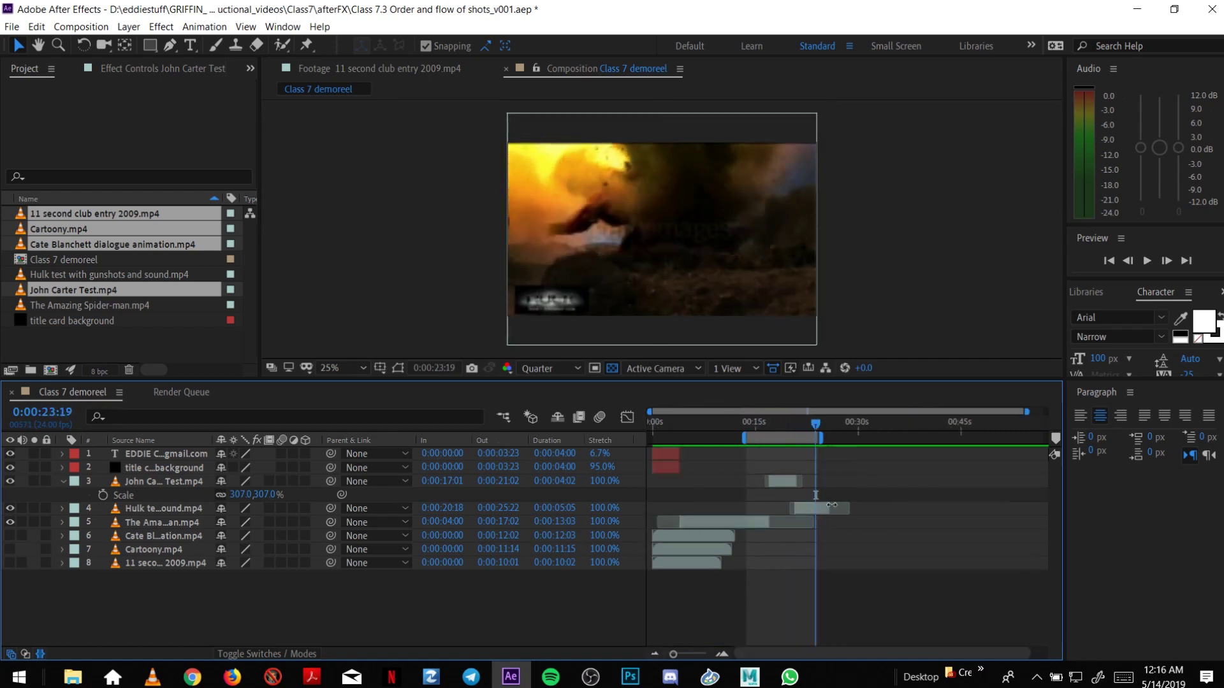
{"action": "left_click_drag", "start_coordinate": [813, 427], "coordinate": [795, 429]}
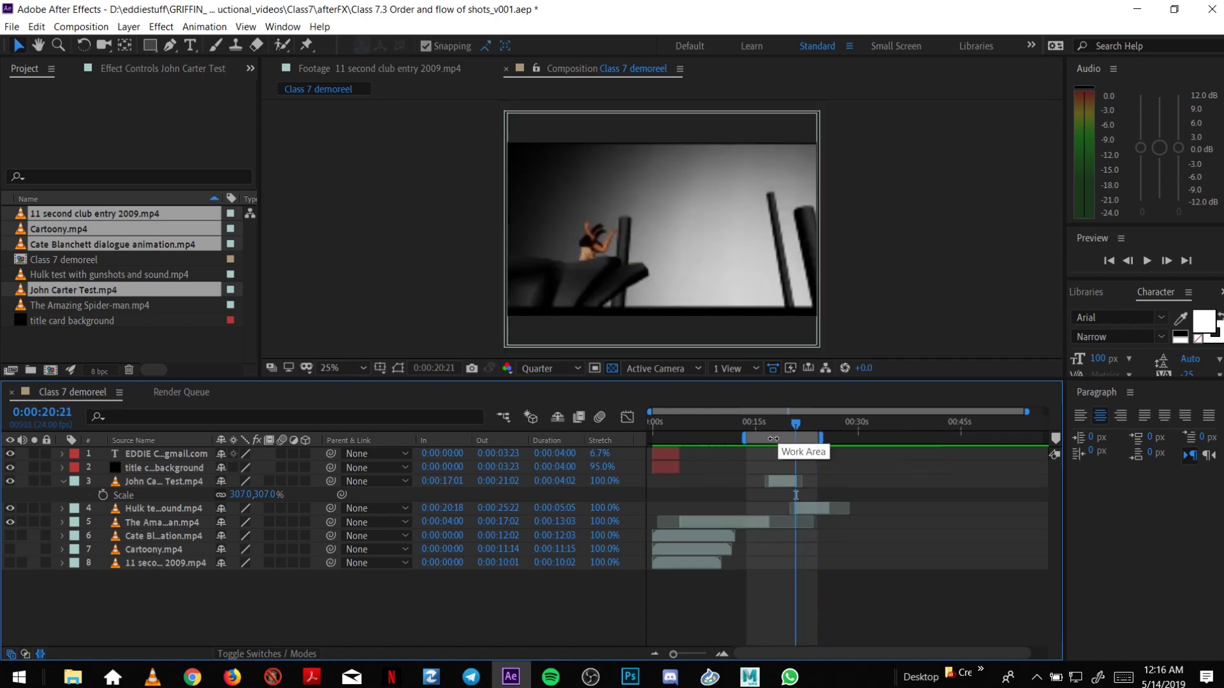
{"action": "double_click", "coordinate": [773, 439]}
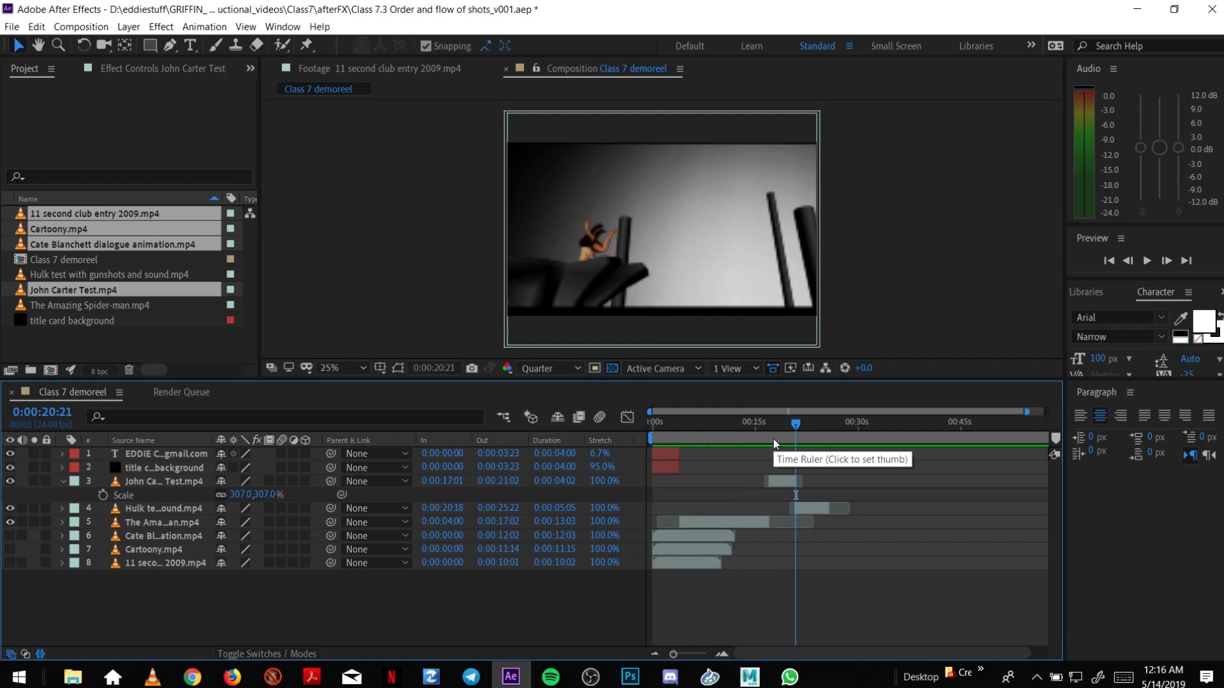
{"action": "key", "text": "space"}
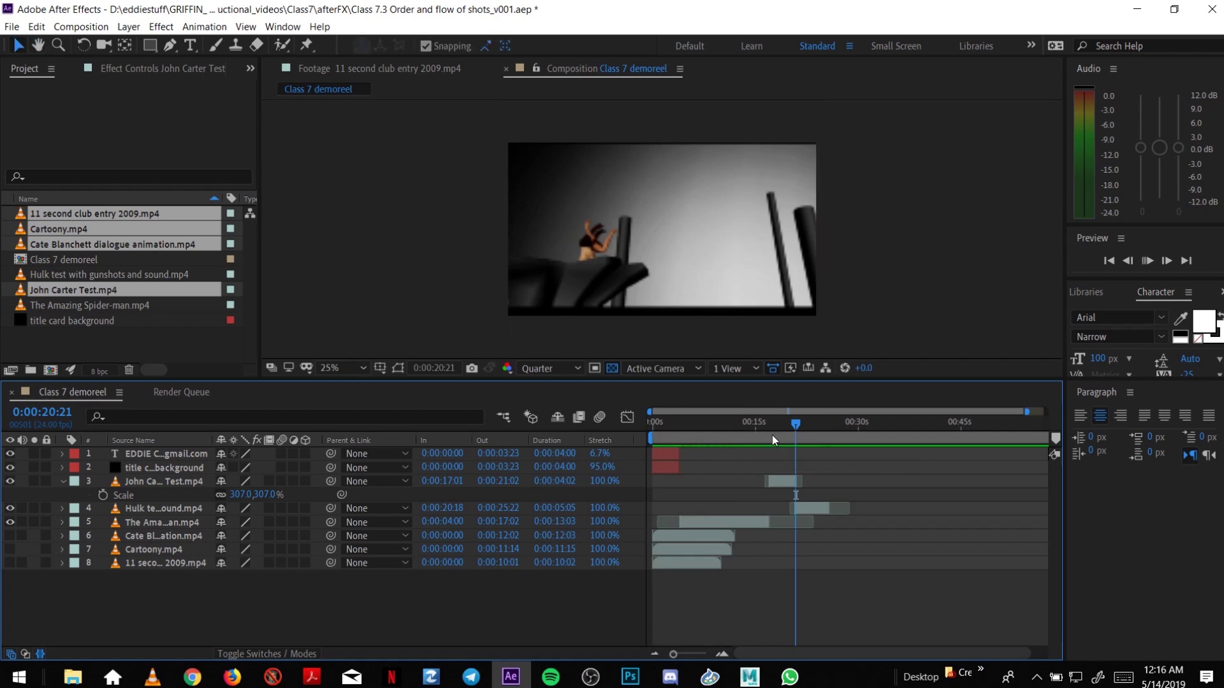
{"action": "key", "text": "space"}
{"action": "left_click_drag", "start_coordinate": [772, 436], "coordinate": [775, 434]}
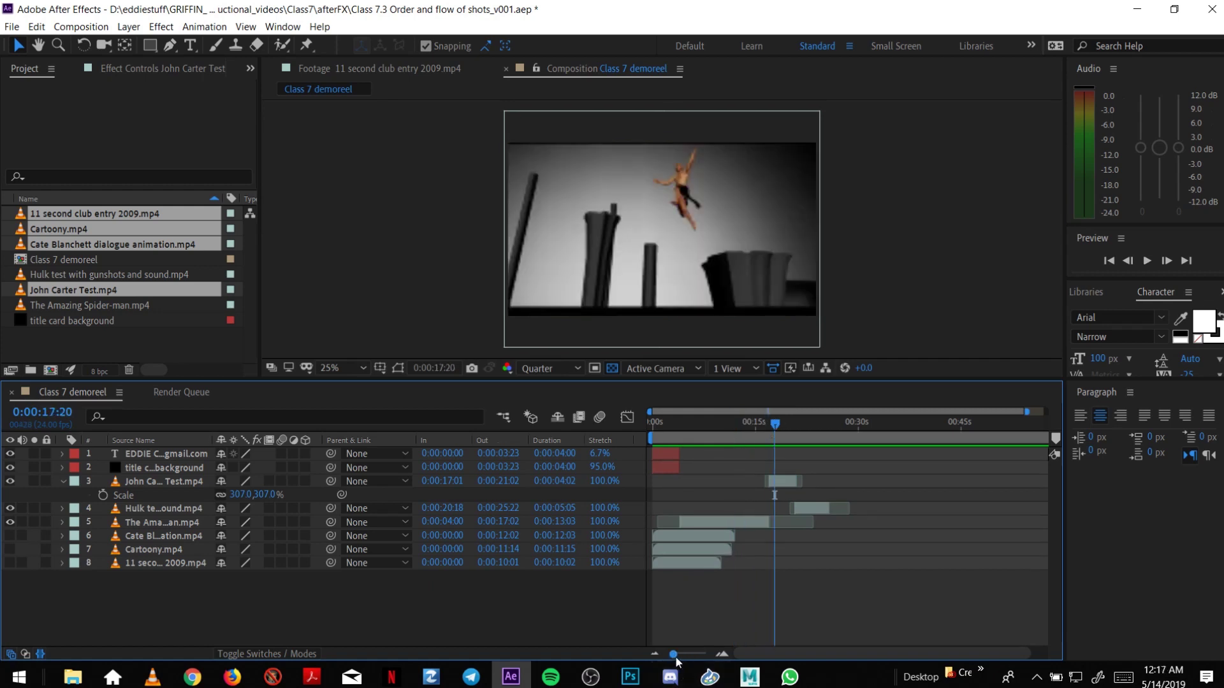
Bracket the work area from about 0:00:14 to about 26.5 seconds.
{"action": "key", "text": "minus"}
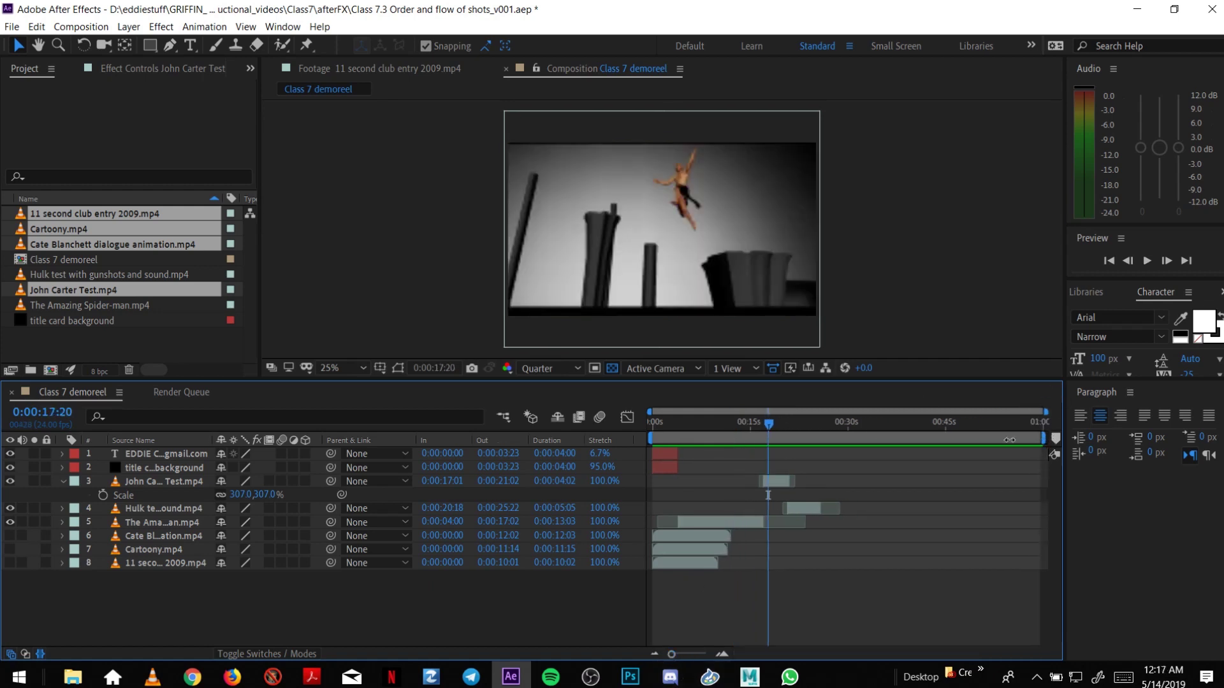
{"action": "left_click_drag", "start_coordinate": [1046, 437], "coordinate": [825, 437]}
{"action": "left_click_drag", "start_coordinate": [649, 437], "coordinate": [820, 431]}
{"action": "left_click", "coordinate": [793, 422]}
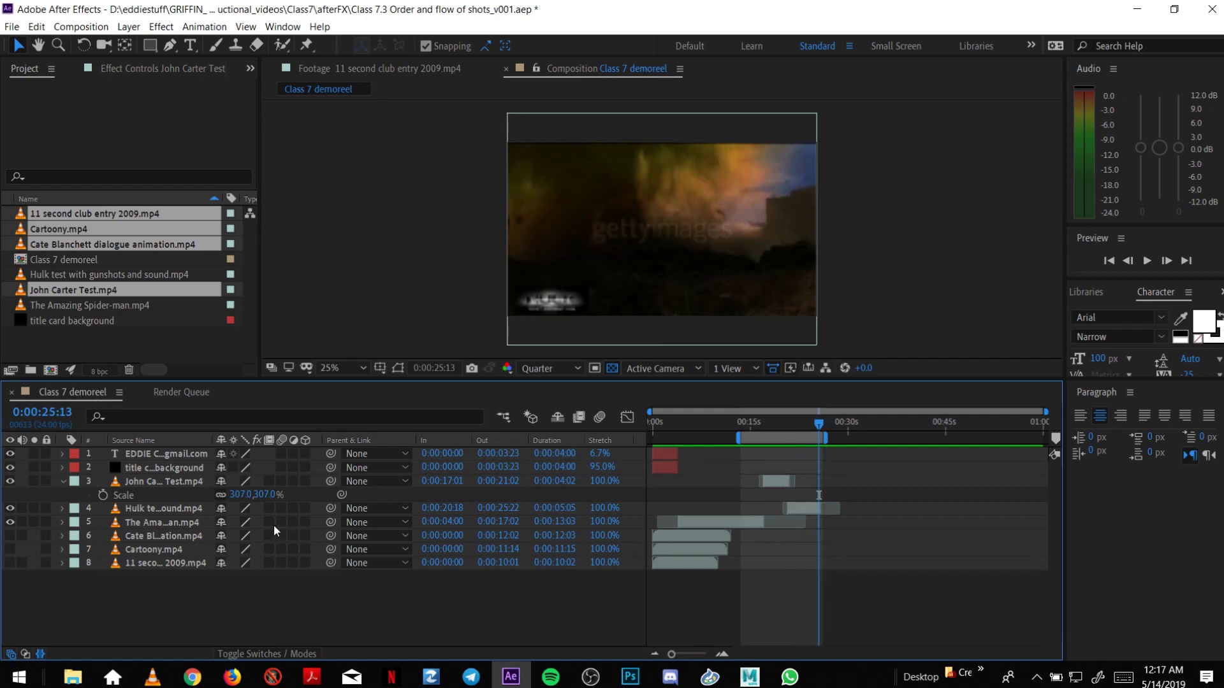
Make the Cate Blanchett layer visible and start its clip at 0:00:25:22.
{"action": "left_click", "coordinate": [147, 538]}
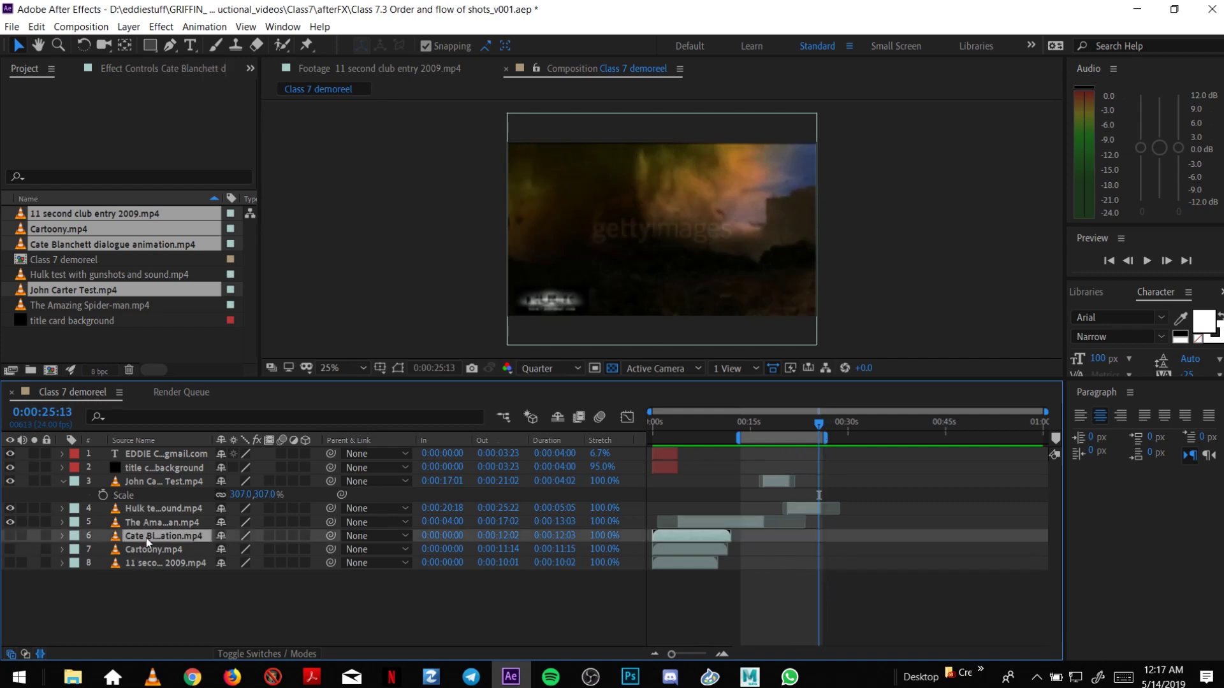
{"action": "left_click", "coordinate": [10, 548]}
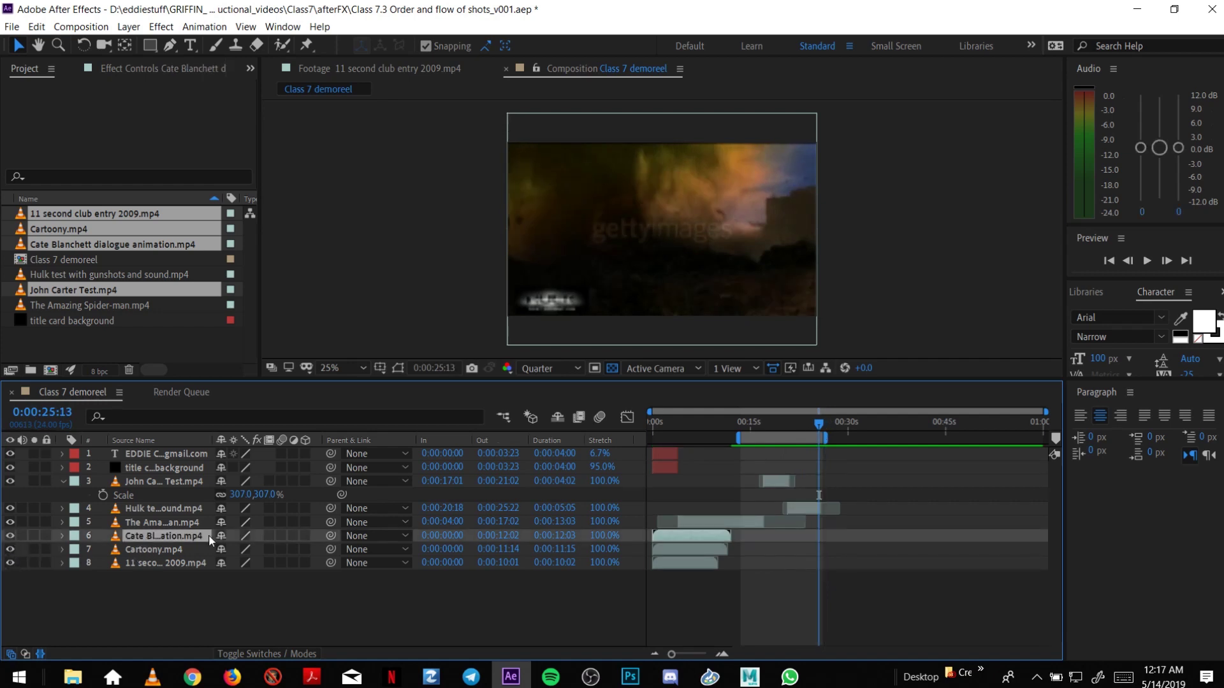
{"action": "left_click", "coordinate": [823, 425]}
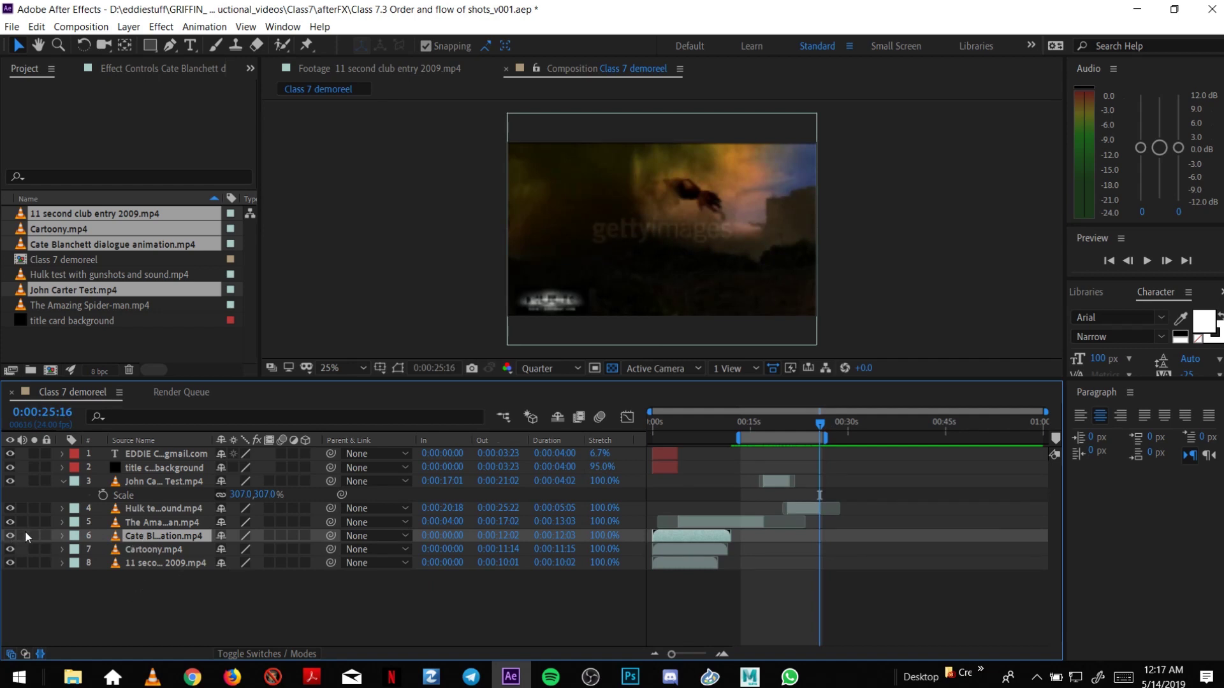
{"action": "left_click", "coordinate": [97, 580]}
{"action": "left_click_drag", "start_coordinate": [670, 538], "coordinate": [840, 503]}
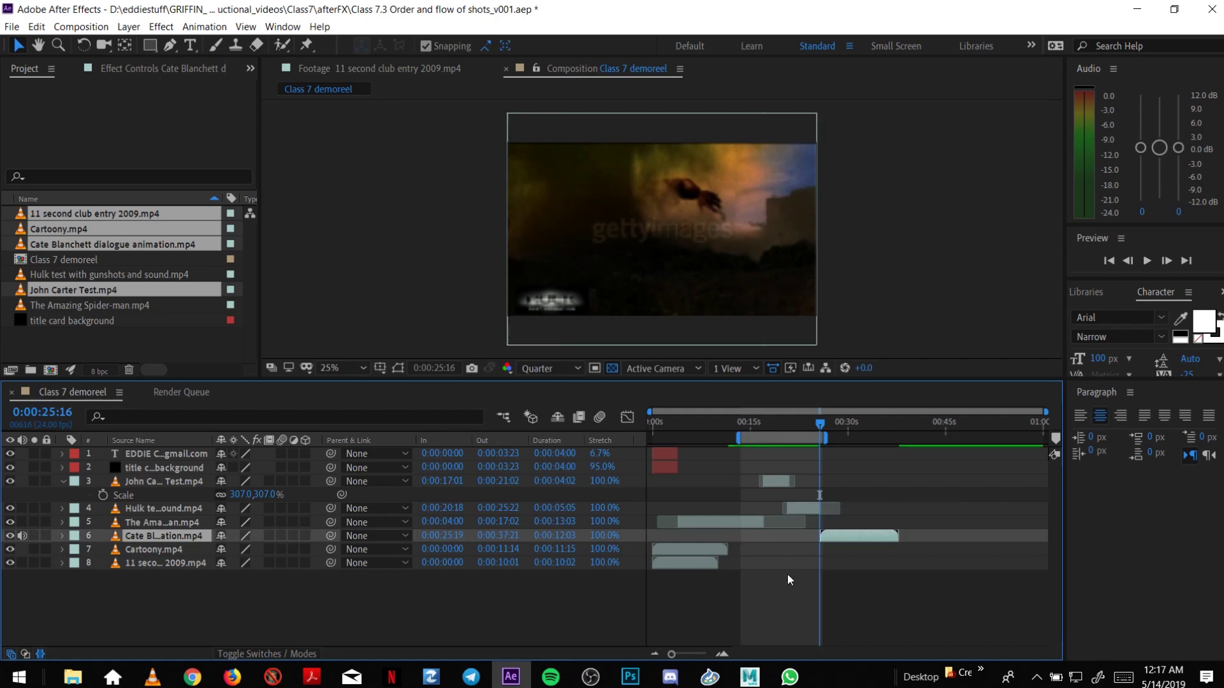
{"action": "left_click", "coordinate": [726, 650]}
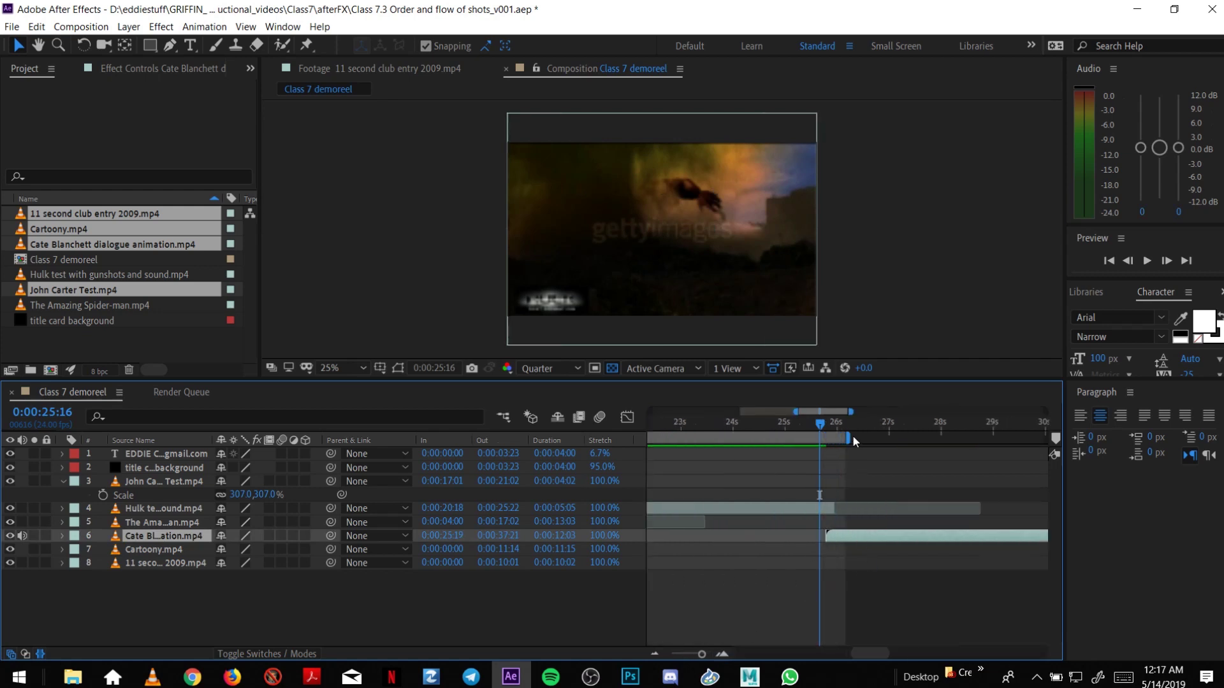
{"action": "left_click_drag", "start_coordinate": [821, 424], "coordinate": [836, 430]}
{"action": "left_click_drag", "start_coordinate": [851, 536], "coordinate": [858, 534]}
Scale the Cate Blanchett clip to 308%, nudge it down, and play through to its end.
{"action": "key", "text": "s"}
{"action": "left_click_drag", "start_coordinate": [244, 549], "coordinate": [409, 549]}
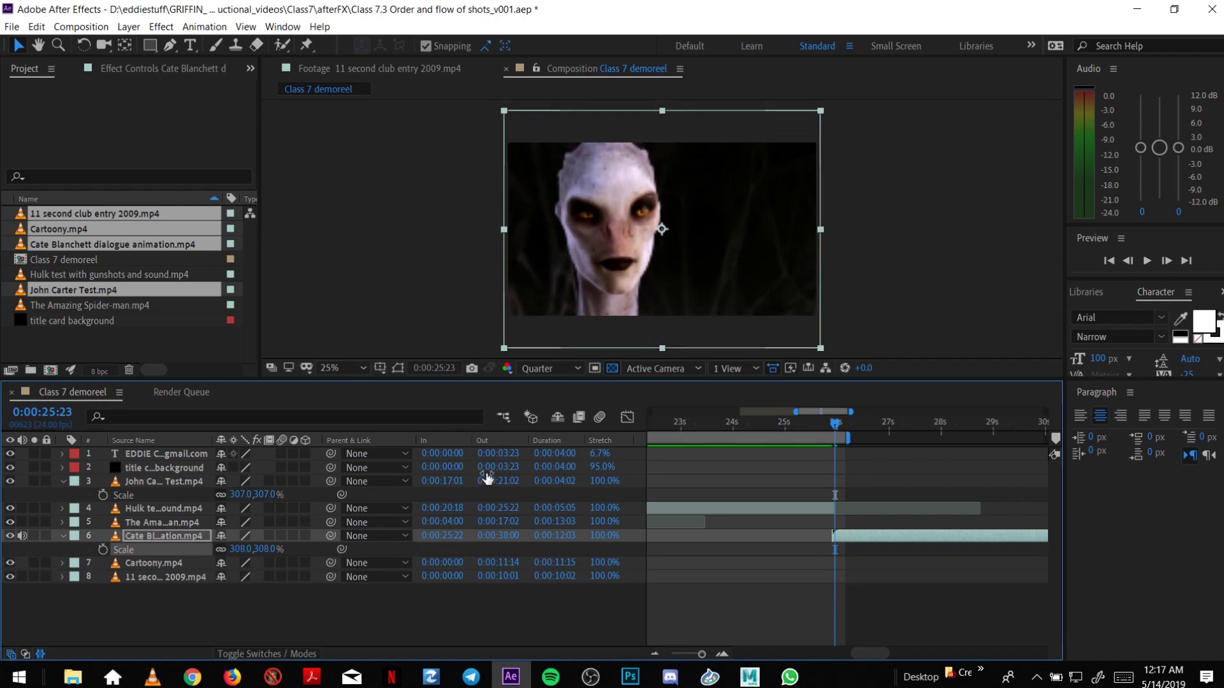
{"action": "key", "text": "shift+Down"}
{"action": "key", "text": "shift+Down"}
{"action": "key", "text": "Down"}
{"action": "key", "text": "Down"}
{"action": "key", "text": "Down"}
{"action": "key", "text": "Down"}
{"action": "key", "text": "Down"}
{"action": "key", "text": "Down"}
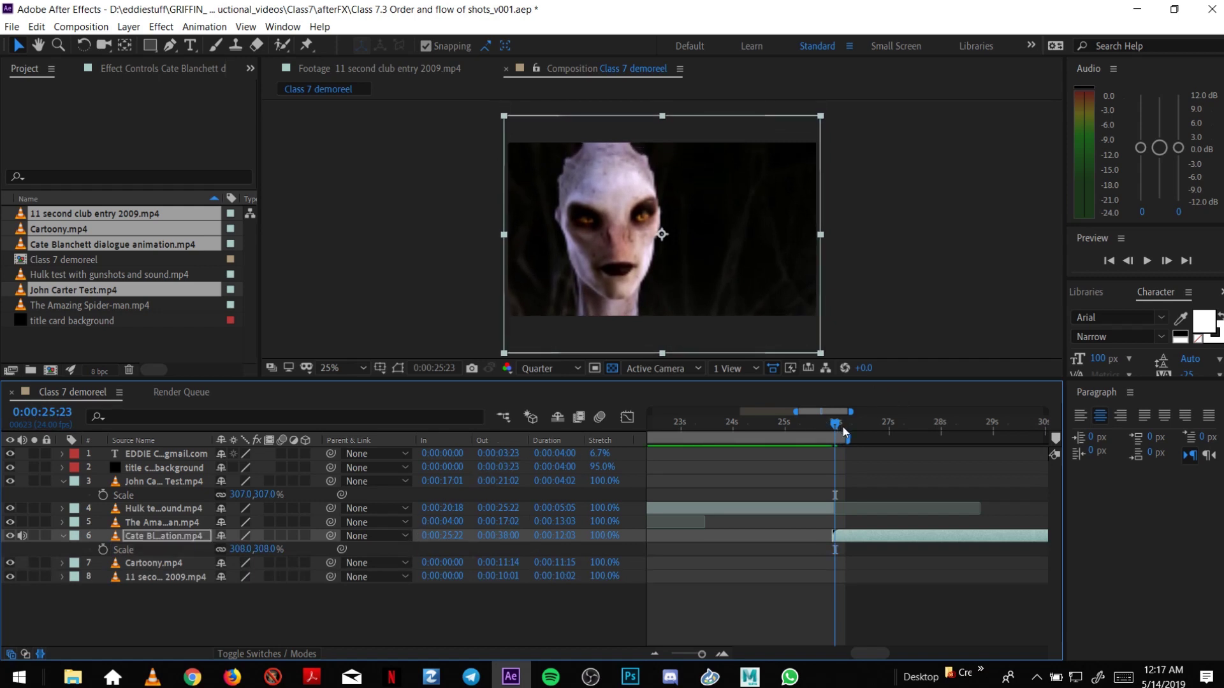
{"action": "left_click_drag", "start_coordinate": [838, 430], "coordinate": [831, 480]}
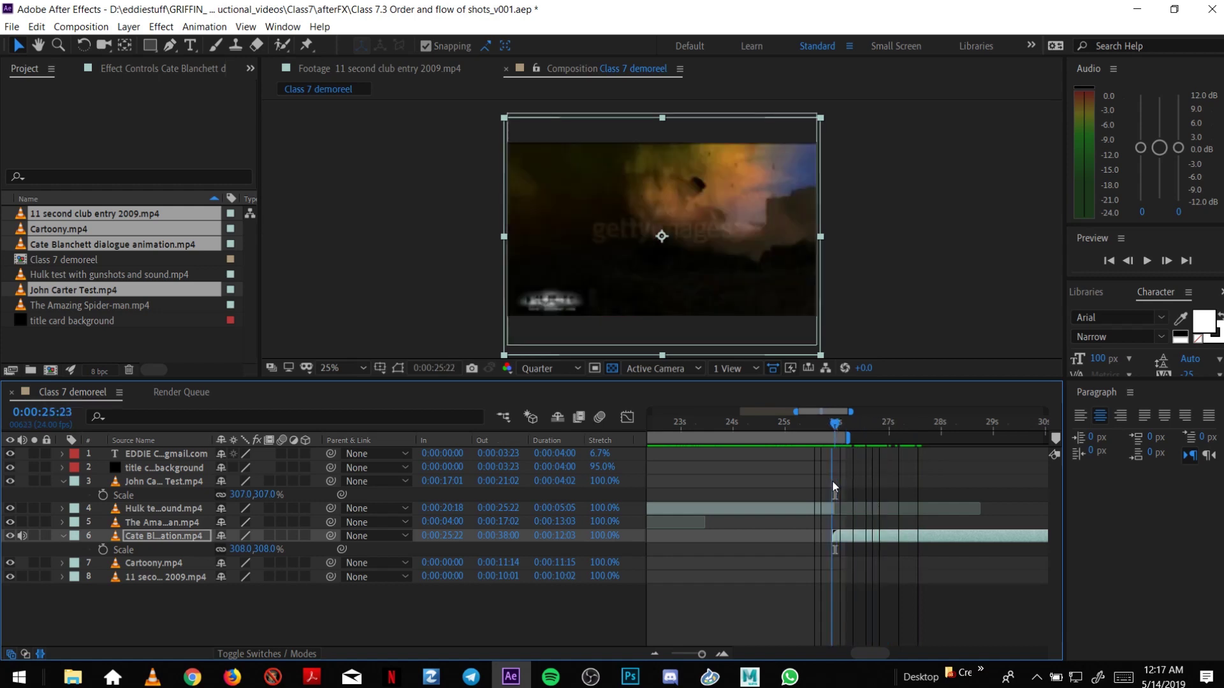
{"action": "left_click", "coordinate": [654, 653]}
{"action": "key", "text": "minus"}
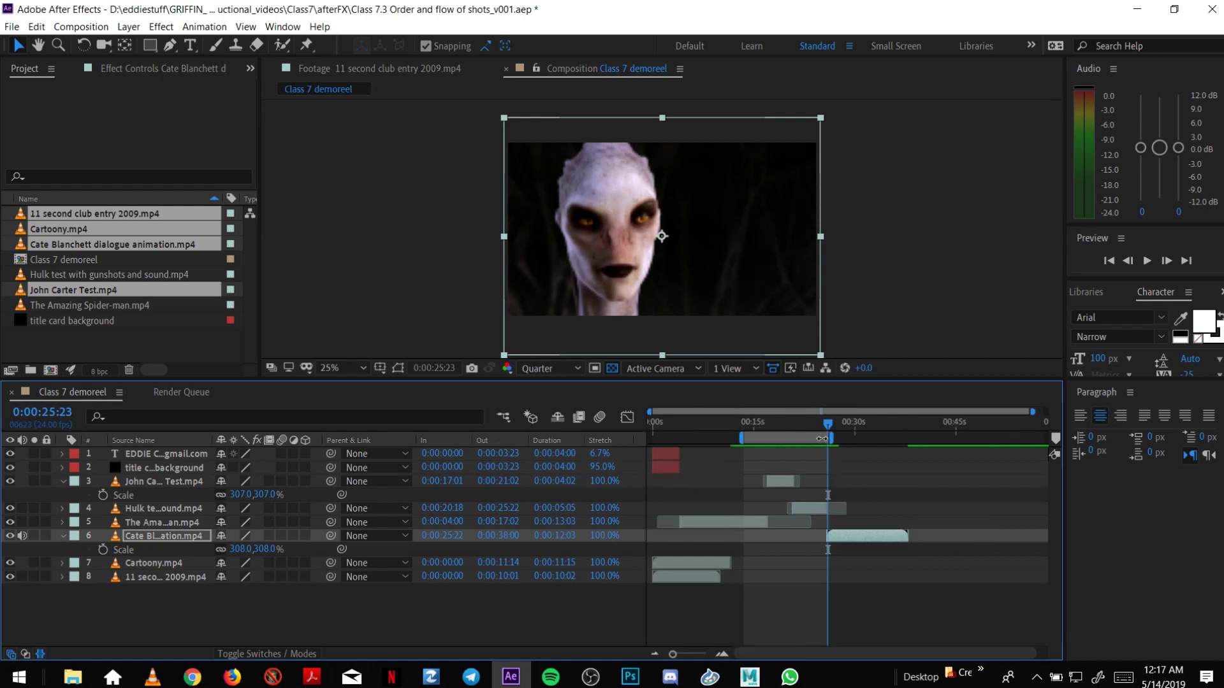
{"action": "left_click_drag", "start_coordinate": [800, 422], "coordinate": [907, 442]}
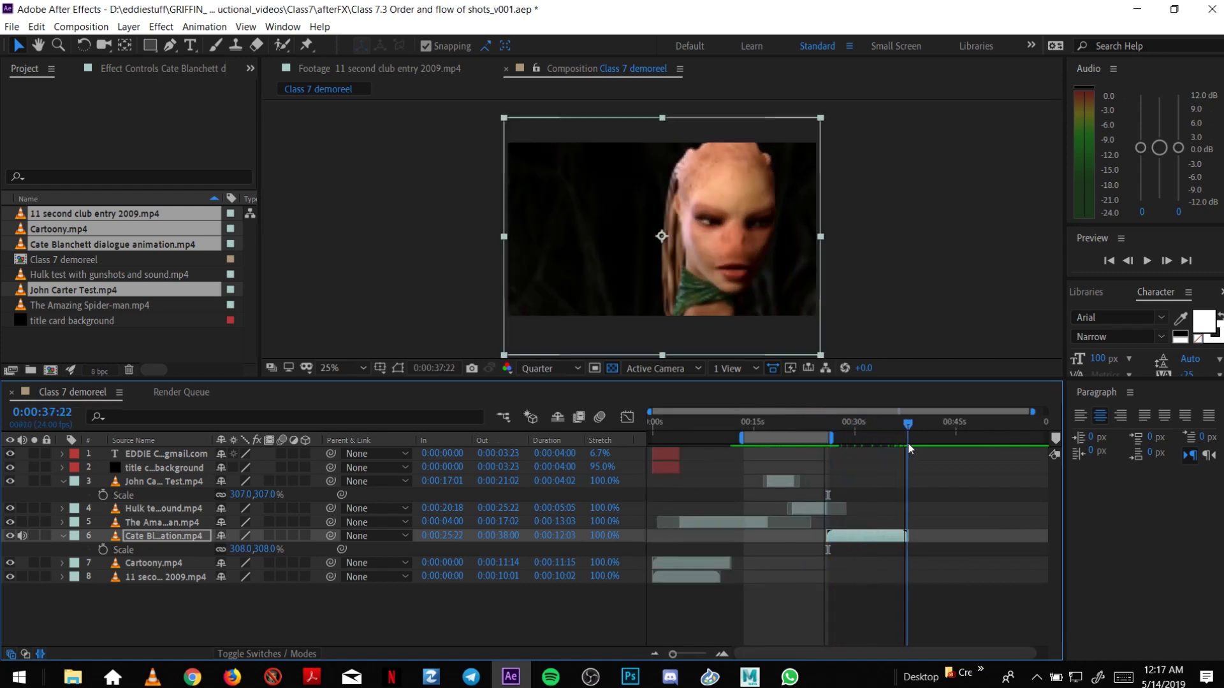
Collapse the John Carter and Cate Blanchett Scale rows and move Cartoony.mp4 after the Cate Blanchett clip.
{"action": "left_click", "coordinate": [170, 481]}
{"action": "key", "text": "s"}
{"action": "left_click", "coordinate": [171, 522]}
{"action": "key", "text": "s"}
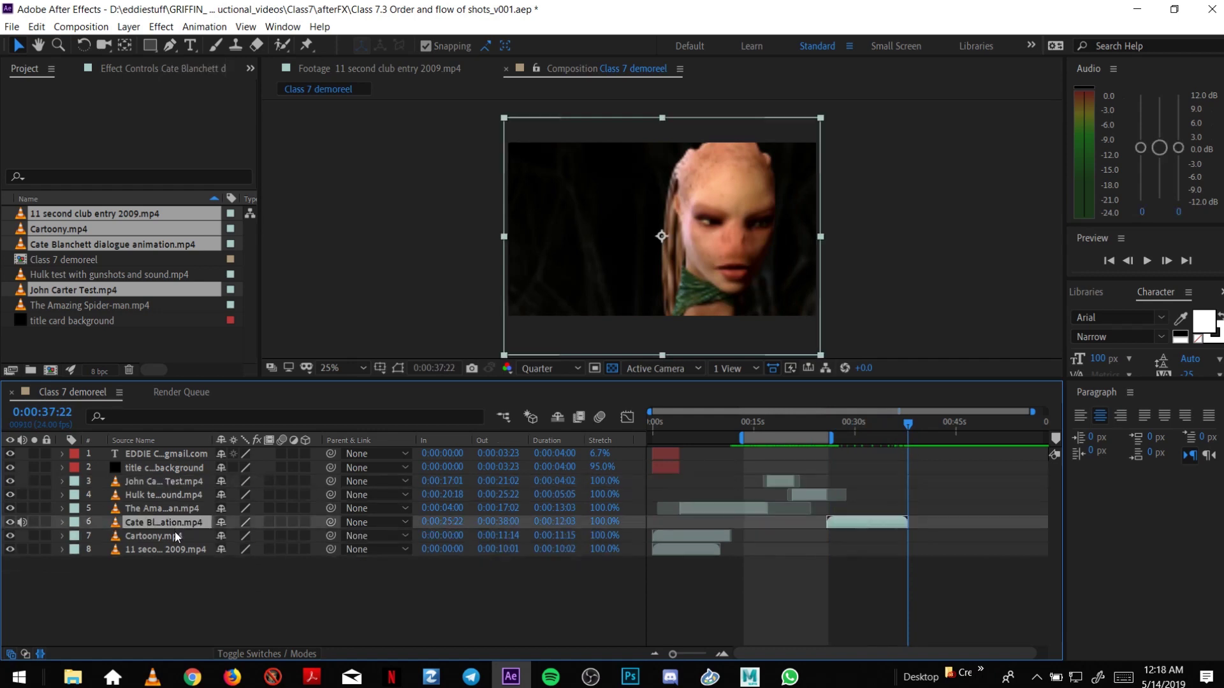
{"action": "left_click", "coordinate": [166, 550]}
{"action": "left_click", "coordinate": [153, 536]}
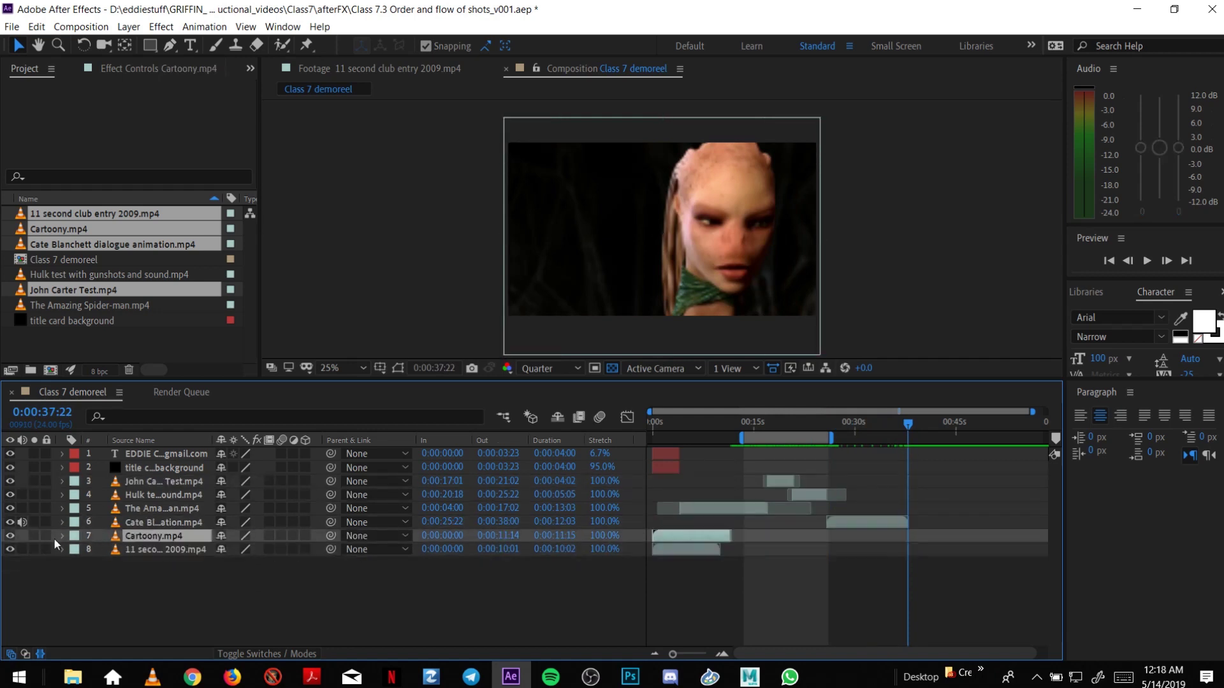
{"action": "left_click", "coordinate": [144, 550]}
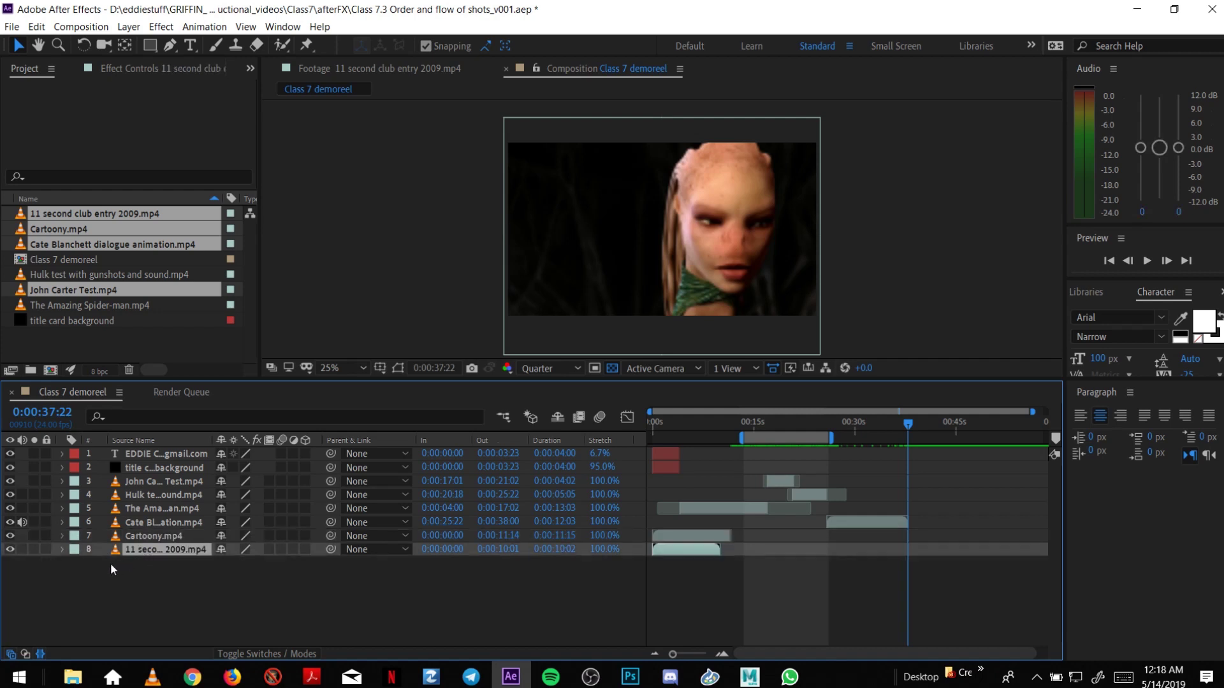
{"action": "left_click", "coordinate": [132, 537]}
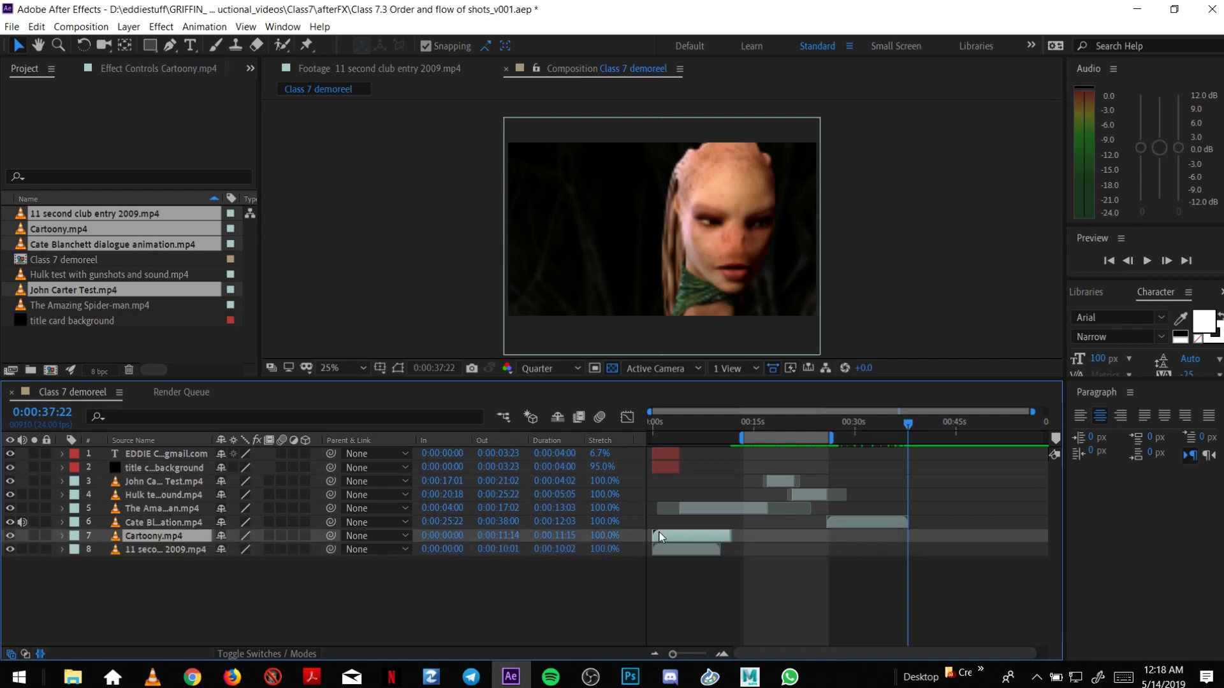
{"action": "left_click_drag", "start_coordinate": [659, 533], "coordinate": [916, 534]}
Scale the Cartoony layer to 153%.
{"action": "left_click_drag", "start_coordinate": [908, 429], "coordinate": [911, 427]}
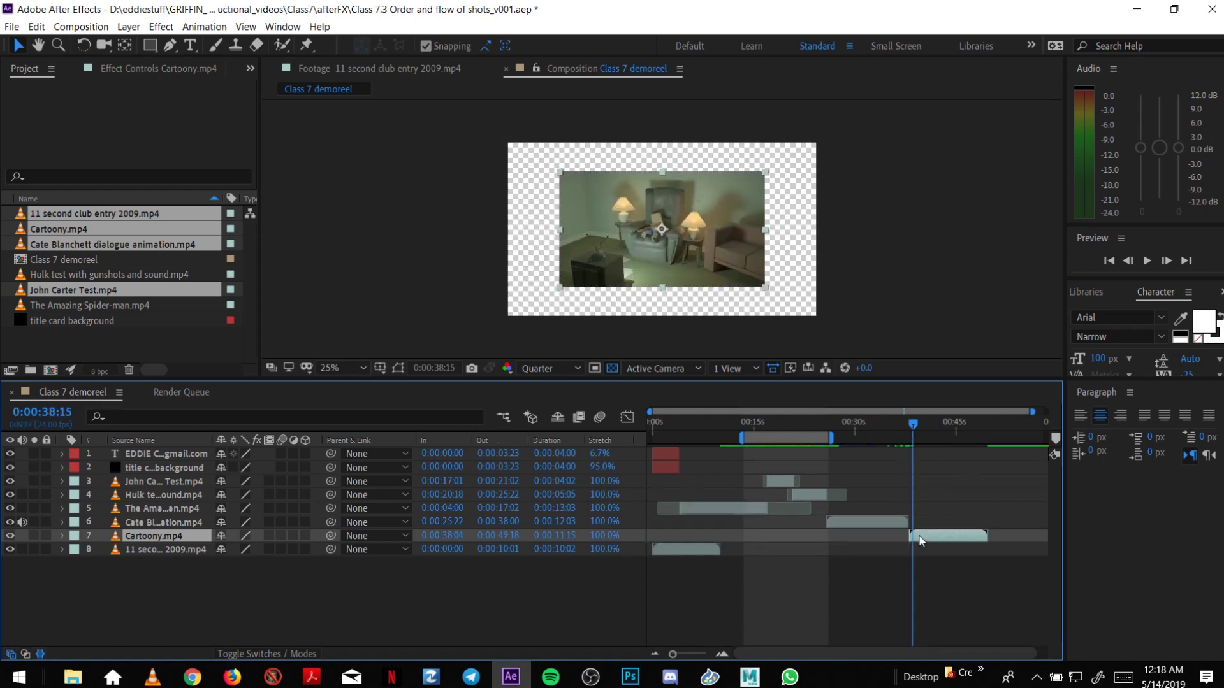
{"action": "key", "text": "s"}
{"action": "left_click_drag", "start_coordinate": [241, 550], "coordinate": [276, 549]}
{"action": "left_click_drag", "start_coordinate": [908, 422], "coordinate": [911, 428]}
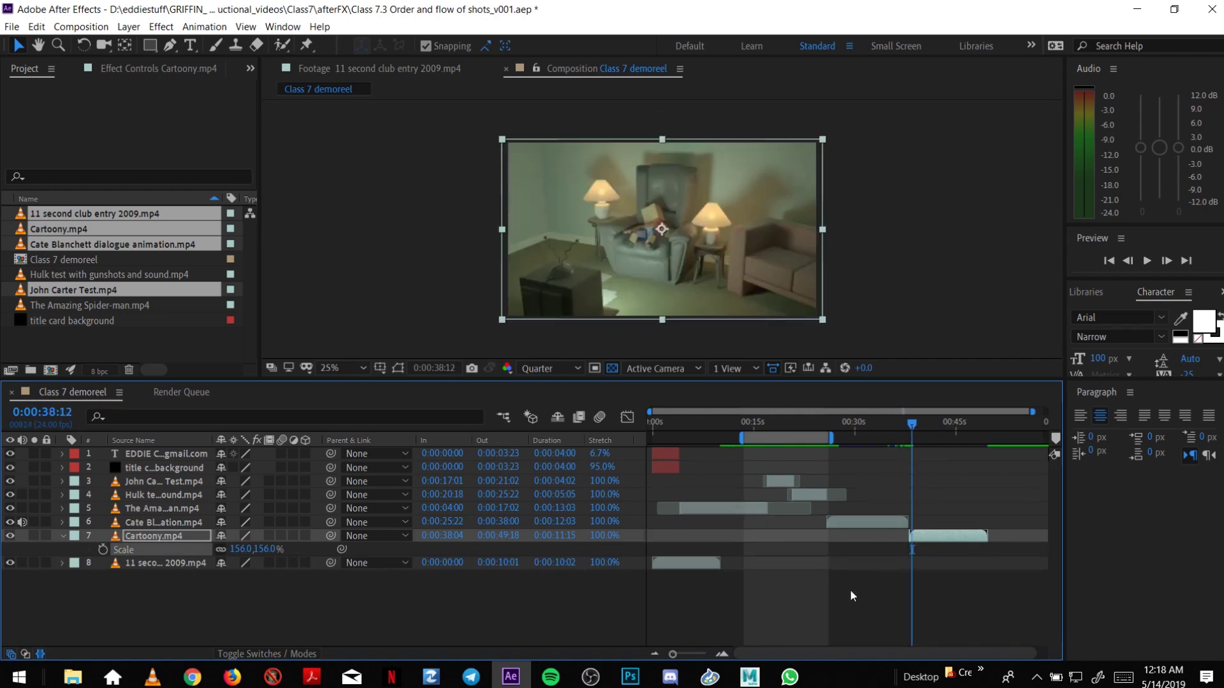
{"action": "left_click", "coordinate": [243, 549]}
{"action": "type", "text": "155"}
{"action": "key", "text": "Return"}
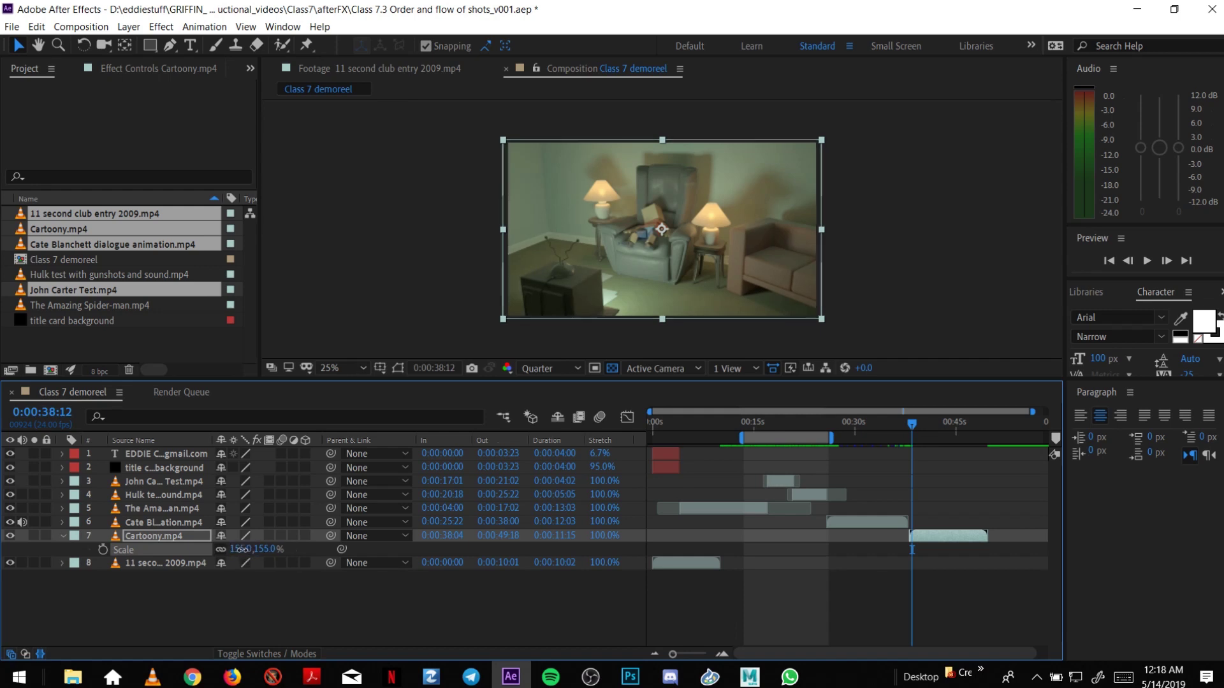
{"action": "left_click_drag", "start_coordinate": [241, 549], "coordinate": [249, 558]}
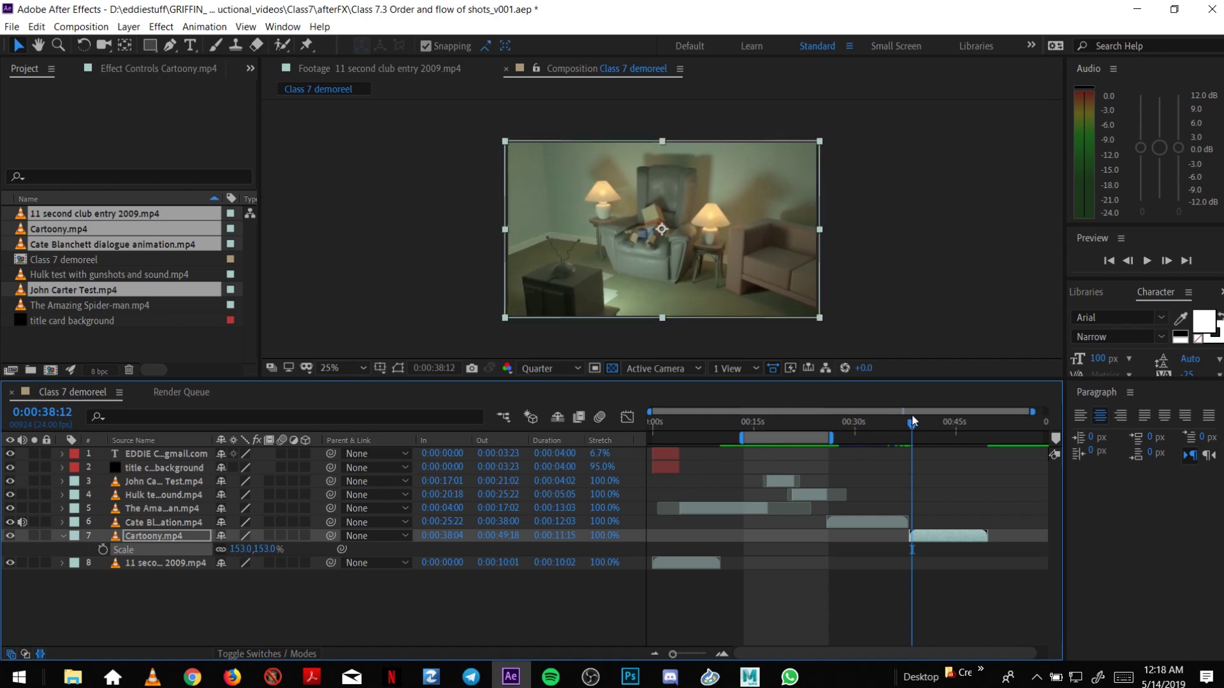
Slide the Cartoony clip earlier and trim its In point to 0:00:38:01.
{"action": "left_click_drag", "start_coordinate": [912, 424], "coordinate": [910, 443]}
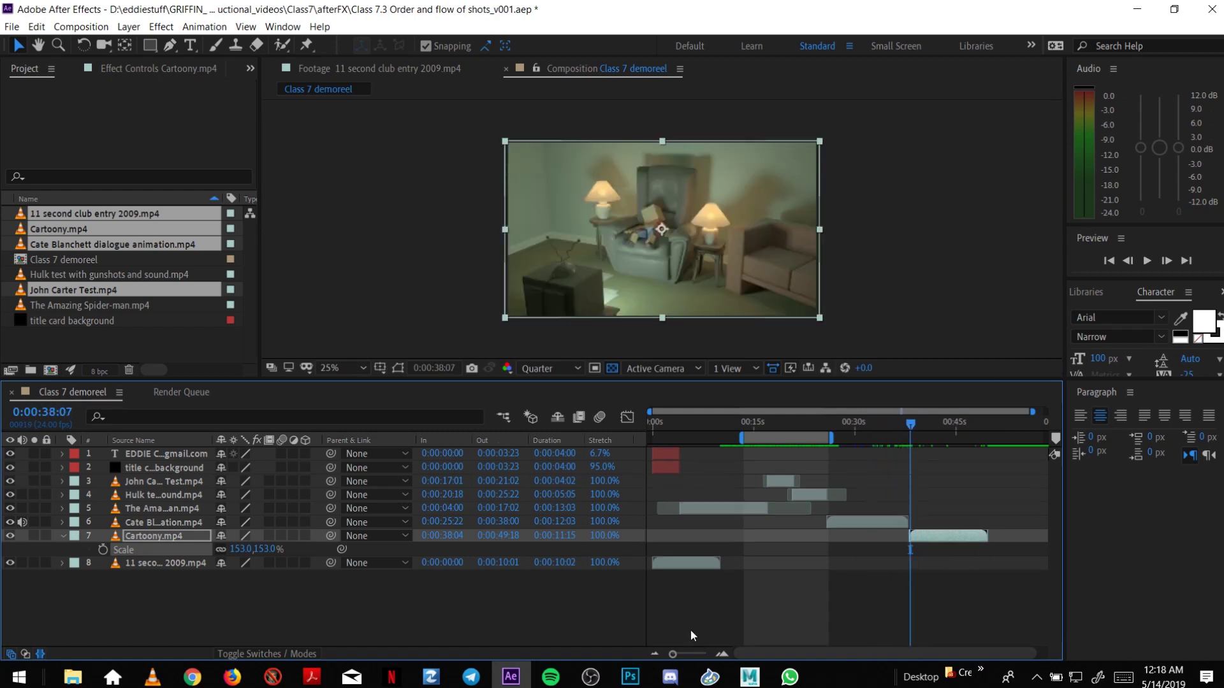
{"action": "left_click_drag", "start_coordinate": [956, 537], "coordinate": [908, 544]}
{"action": "left_click", "coordinate": [901, 425]}
{"action": "left_click_drag", "start_coordinate": [906, 426], "coordinate": [963, 452]}
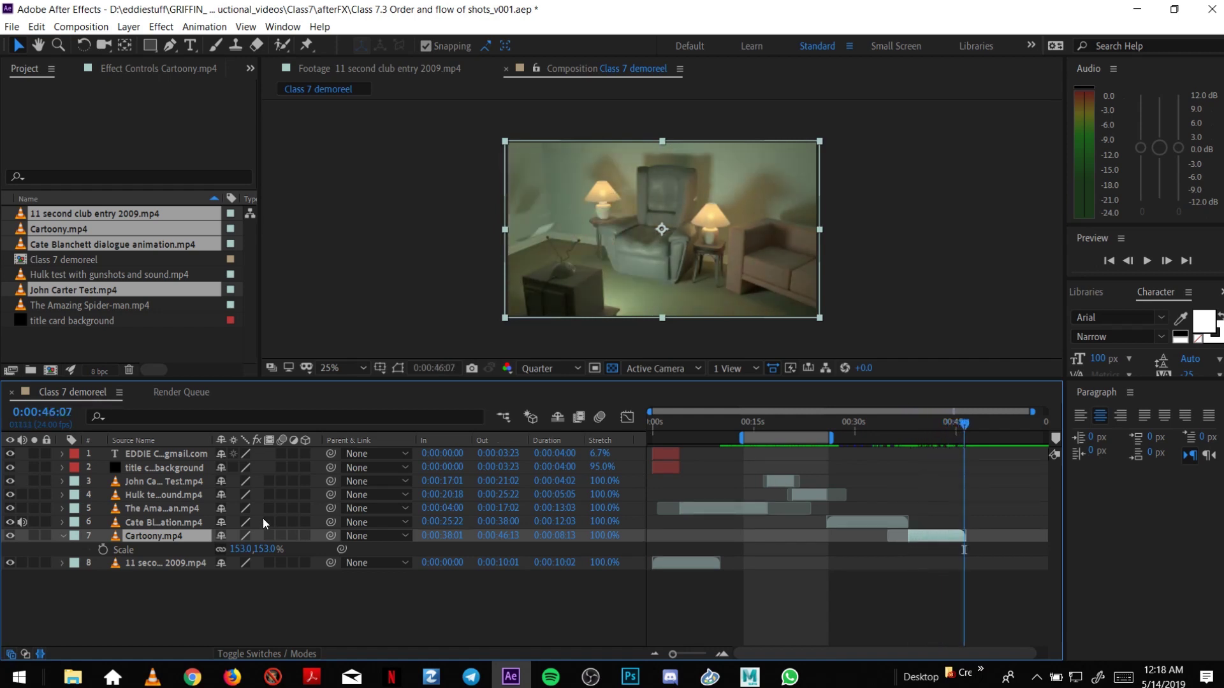
Move the 11 second club entry clip to start at 0:00:46:09.
{"action": "key", "text": "s"}
{"action": "left_click", "coordinate": [159, 546]}
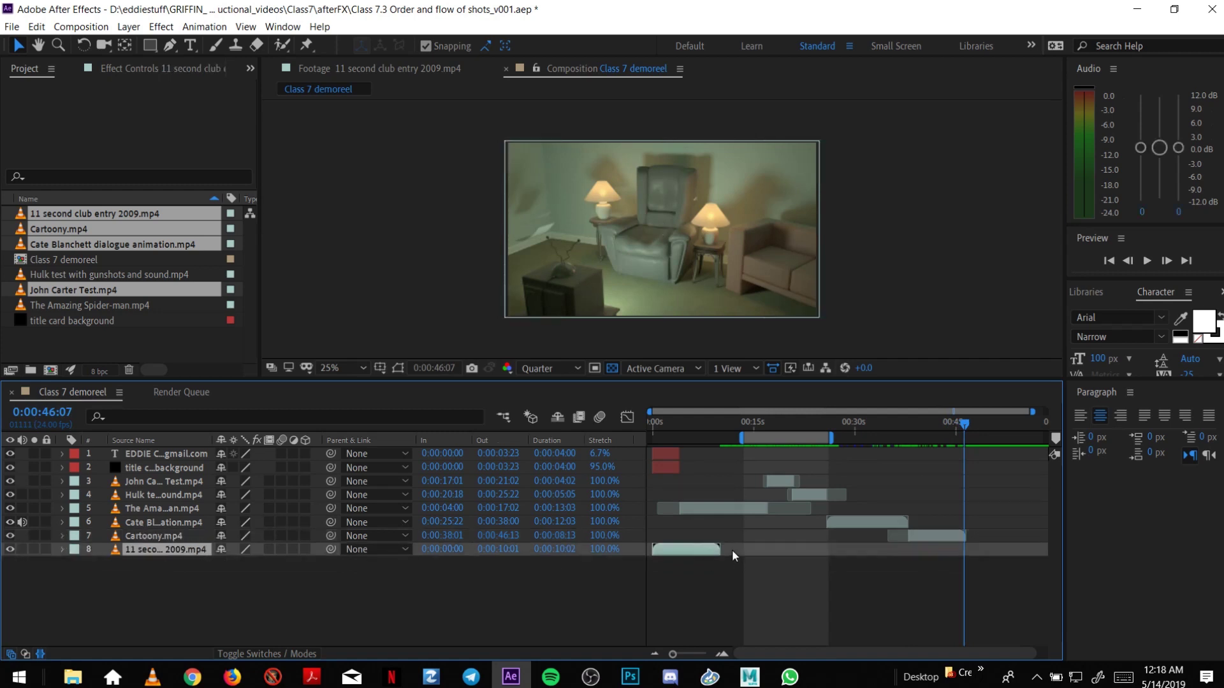
{"action": "left_click_drag", "start_coordinate": [698, 550], "coordinate": [1003, 527]}
{"action": "key", "text": "equal"}
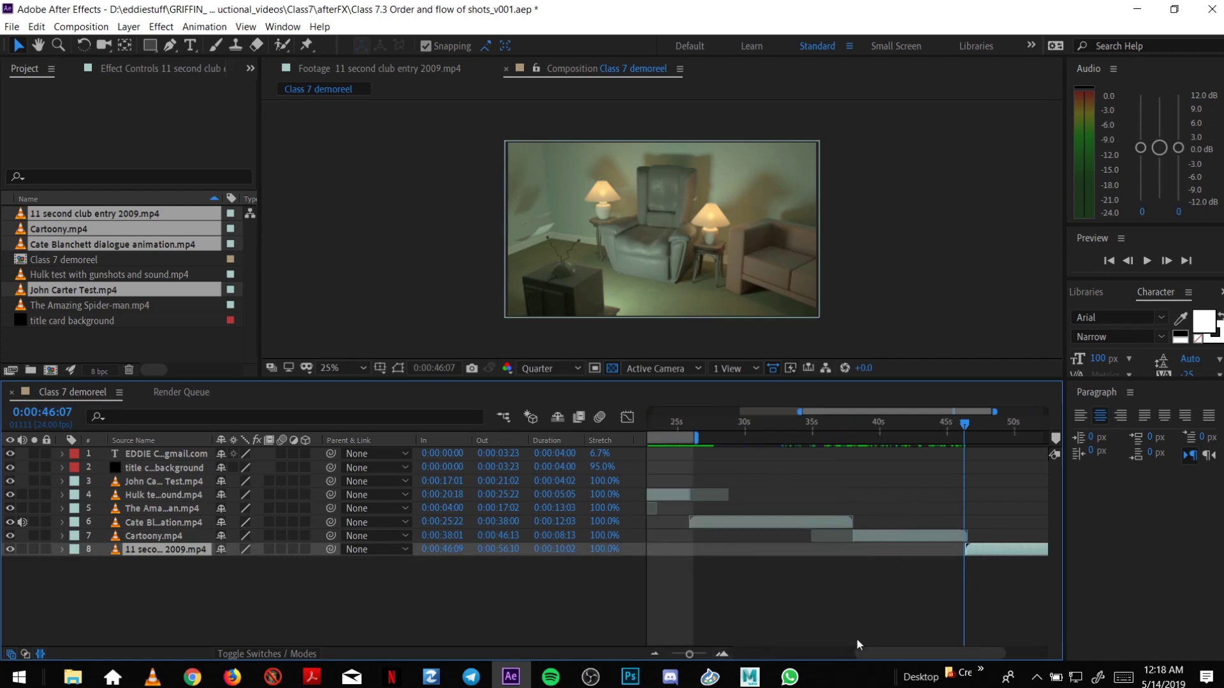
{"action": "left_click_drag", "start_coordinate": [881, 652], "coordinate": [916, 651]}
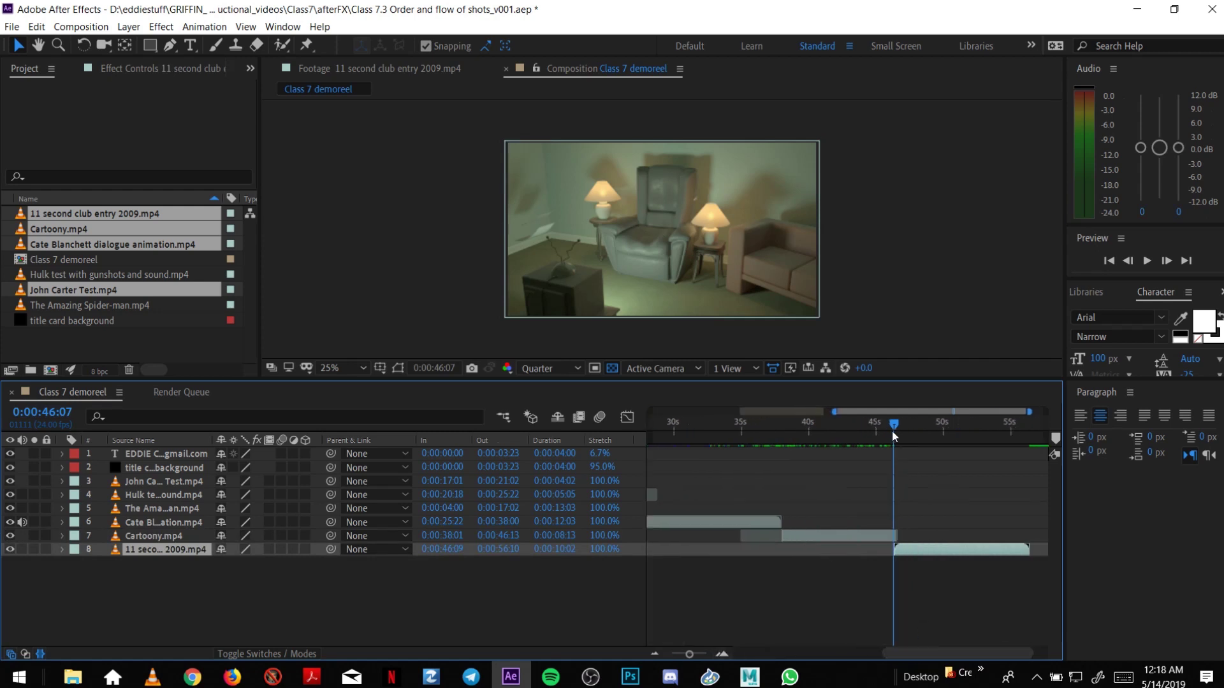
{"action": "left_click_drag", "start_coordinate": [893, 428], "coordinate": [899, 427]}
Scale the 11 second club entry layer to 483%.
{"action": "key", "text": "s"}
{"action": "left_click_drag", "start_coordinate": [241, 563], "coordinate": [529, 555]}
{"action": "left_click", "coordinate": [455, 304]}
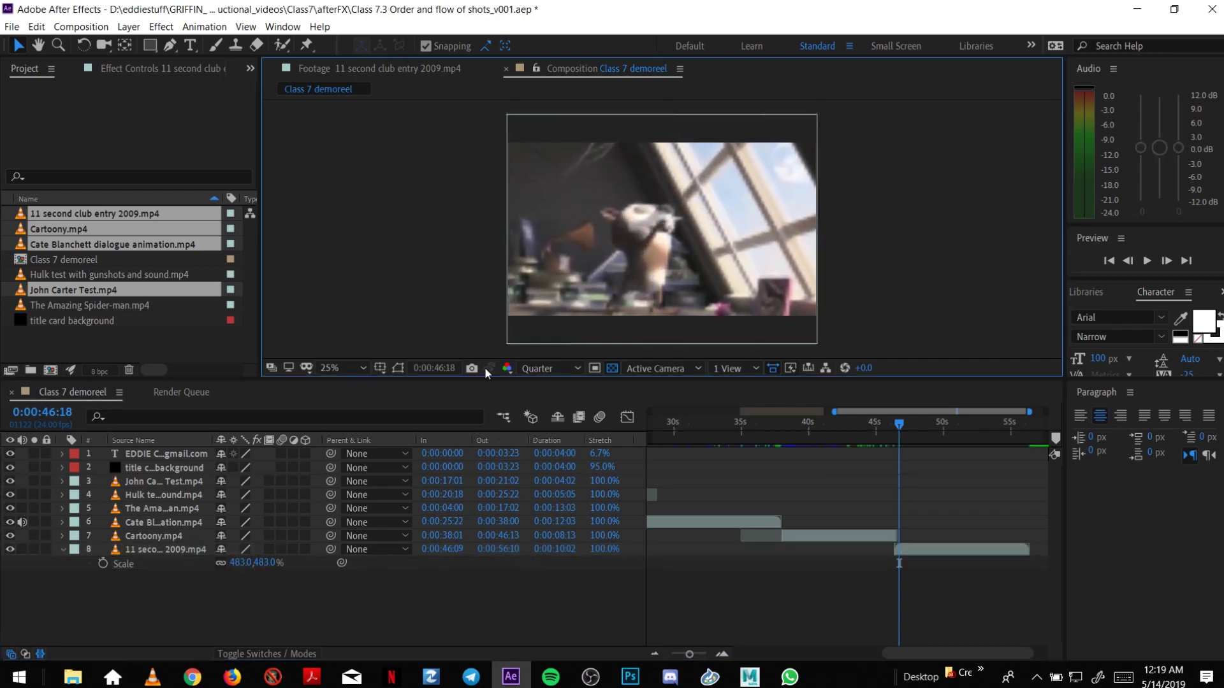
Switch the preview resolution to Full, then back to Quarter.
{"action": "left_click", "coordinate": [561, 367]}
{"action": "left_click", "coordinate": [561, 418]}
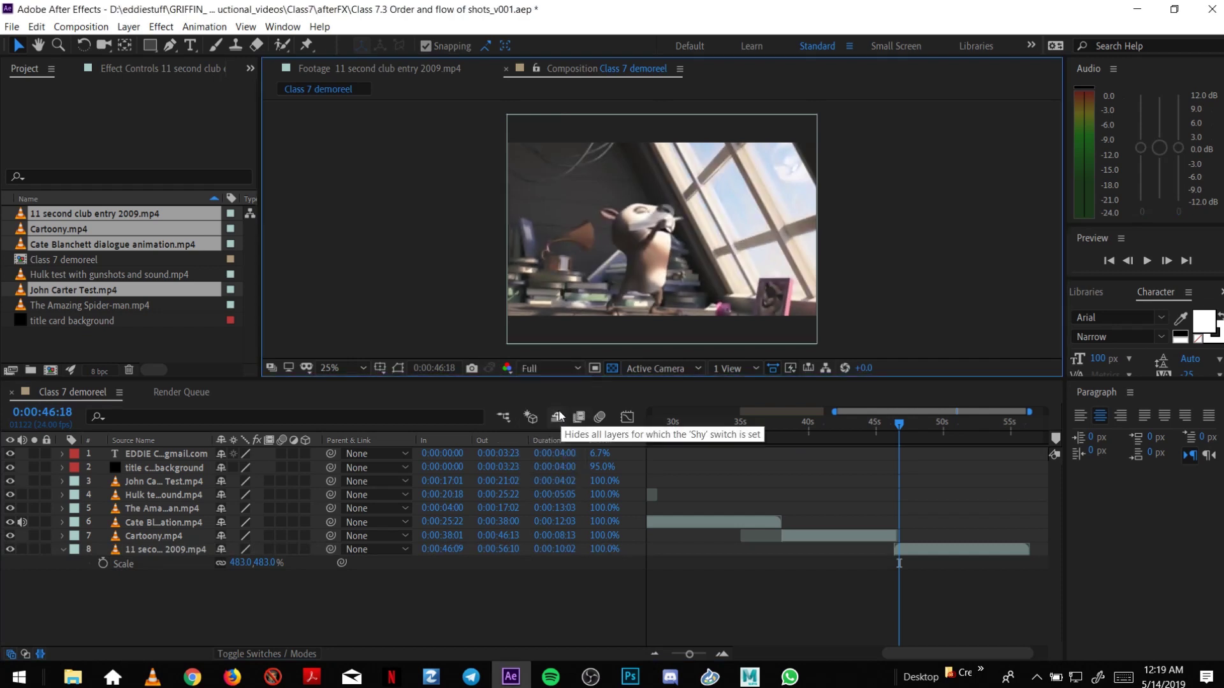
{"action": "left_click", "coordinate": [546, 369]}
{"action": "left_click", "coordinate": [551, 459]}
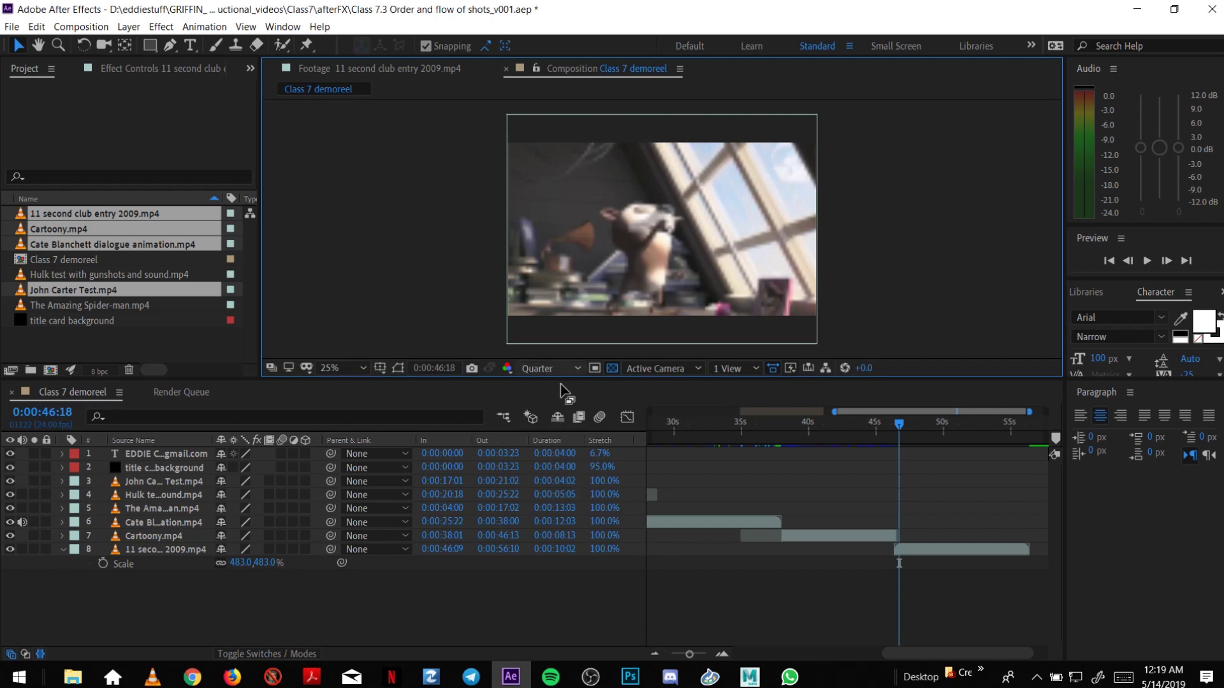
Zoom the timeline out and play through the final clip, stopping at 0:00:46:13.
{"action": "left_click", "coordinate": [651, 655]}
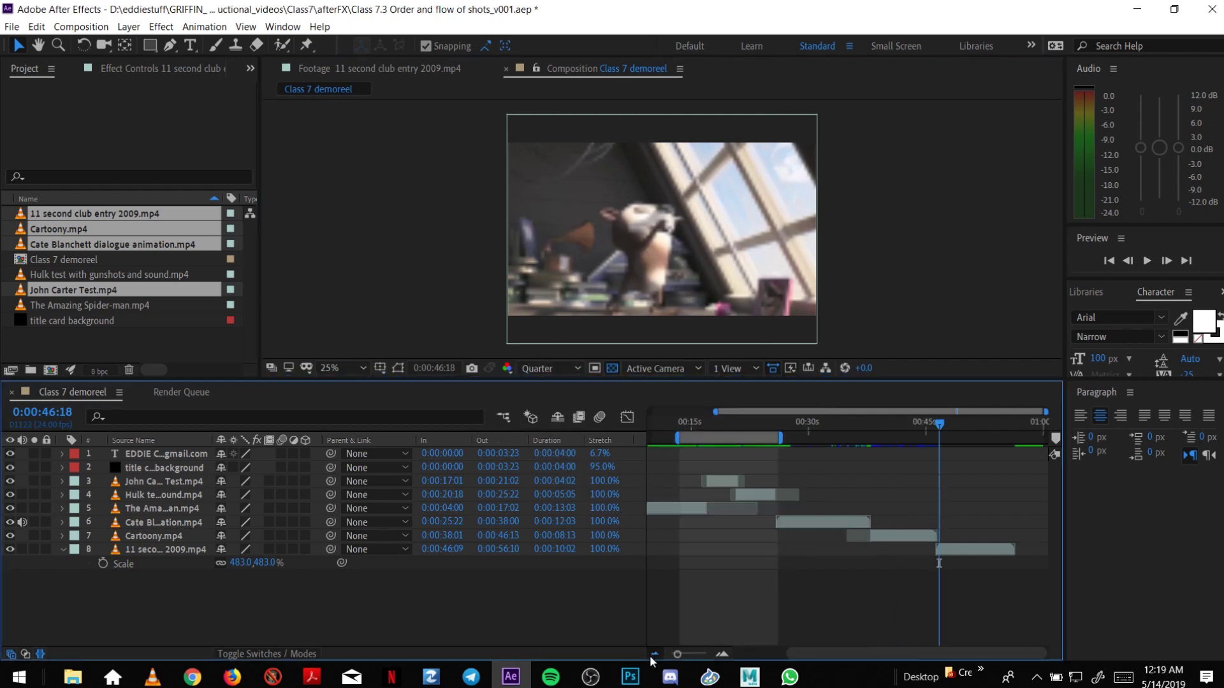
{"action": "left_click", "coordinate": [651, 655]}
{"action": "left_click_drag", "start_coordinate": [958, 425], "coordinate": [1018, 438]}
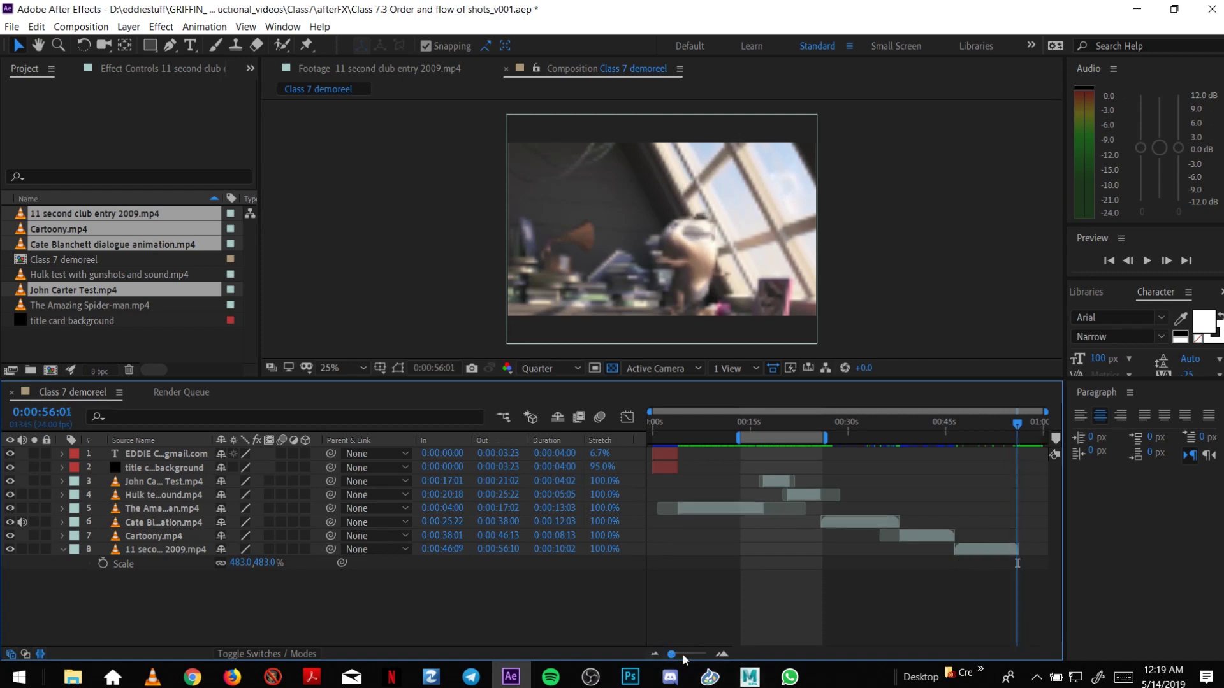
{"action": "left_click_drag", "start_coordinate": [956, 427], "coordinate": [954, 435]}
{"action": "left_click", "coordinate": [23, 549]}
Extend the work area across the comp and duplicate the title text and background layers.
{"action": "left_click", "coordinate": [143, 549]}
{"action": "key", "text": "s"}
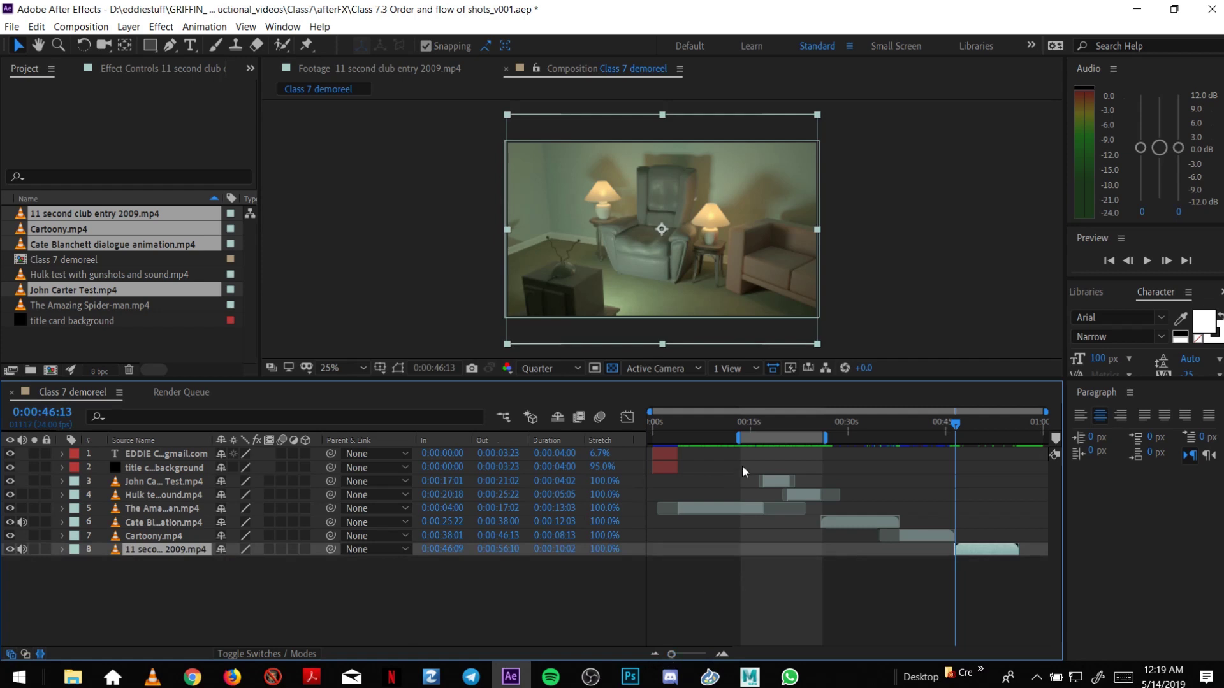
{"action": "double_click", "coordinate": [761, 435]}
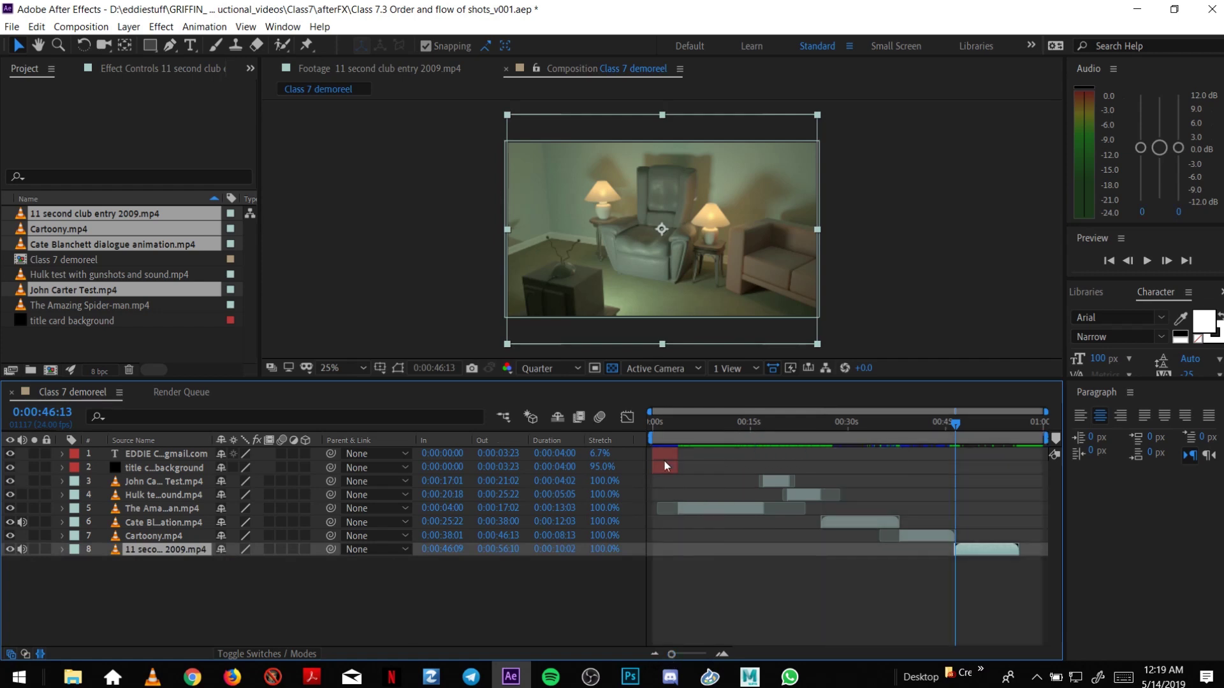
{"action": "left_click", "coordinate": [154, 466], "text": "ctrl"}
{"action": "left_click", "coordinate": [156, 457], "text": "ctrl"}
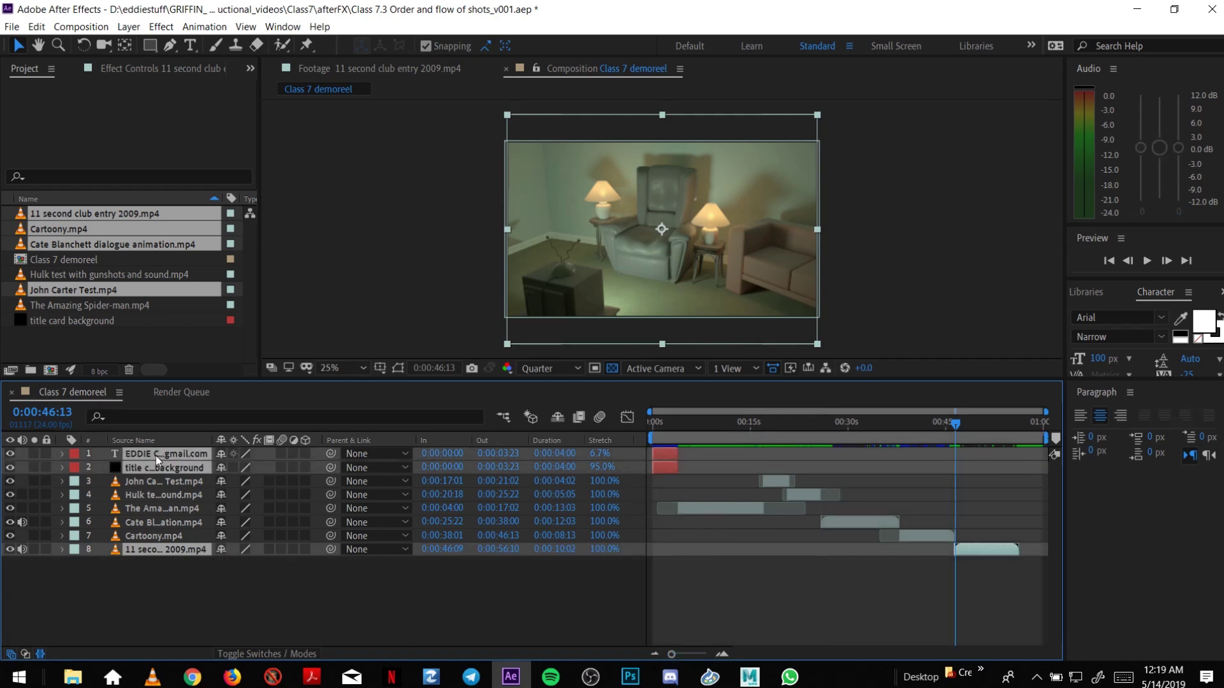
{"action": "key", "text": "ctrl+d"}
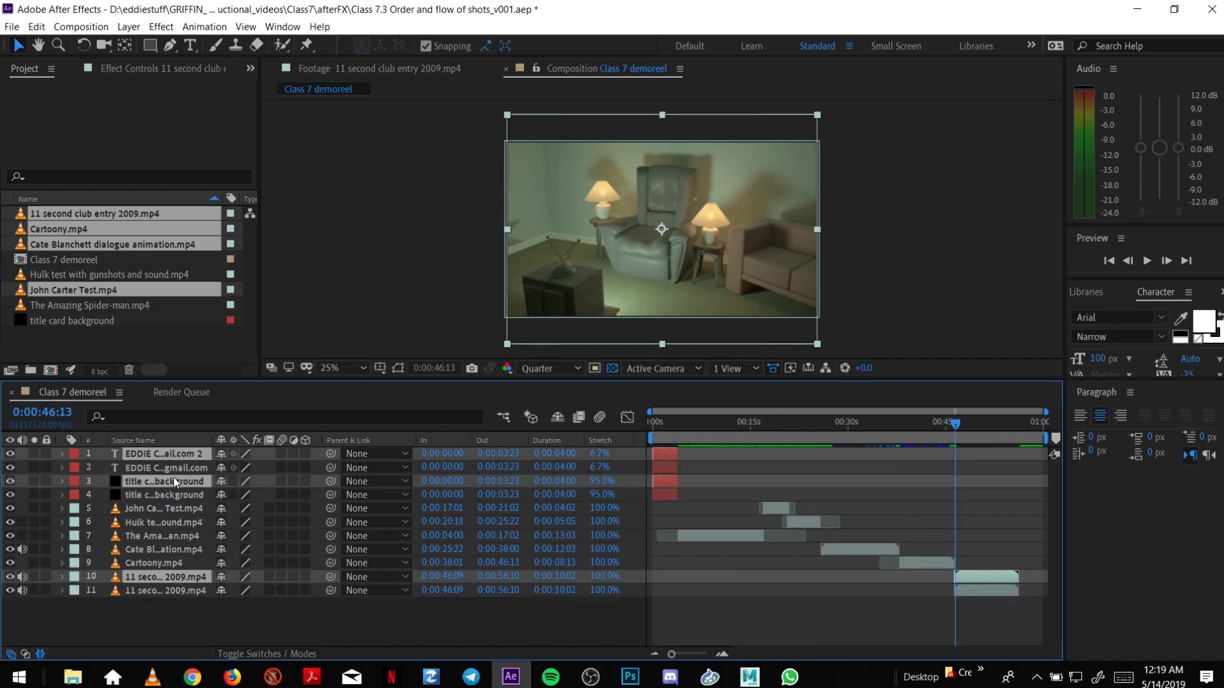
Reorder the title card layers and move the copies to 0:00:56:04 at the reel's end.
{"action": "left_click", "coordinate": [182, 466]}
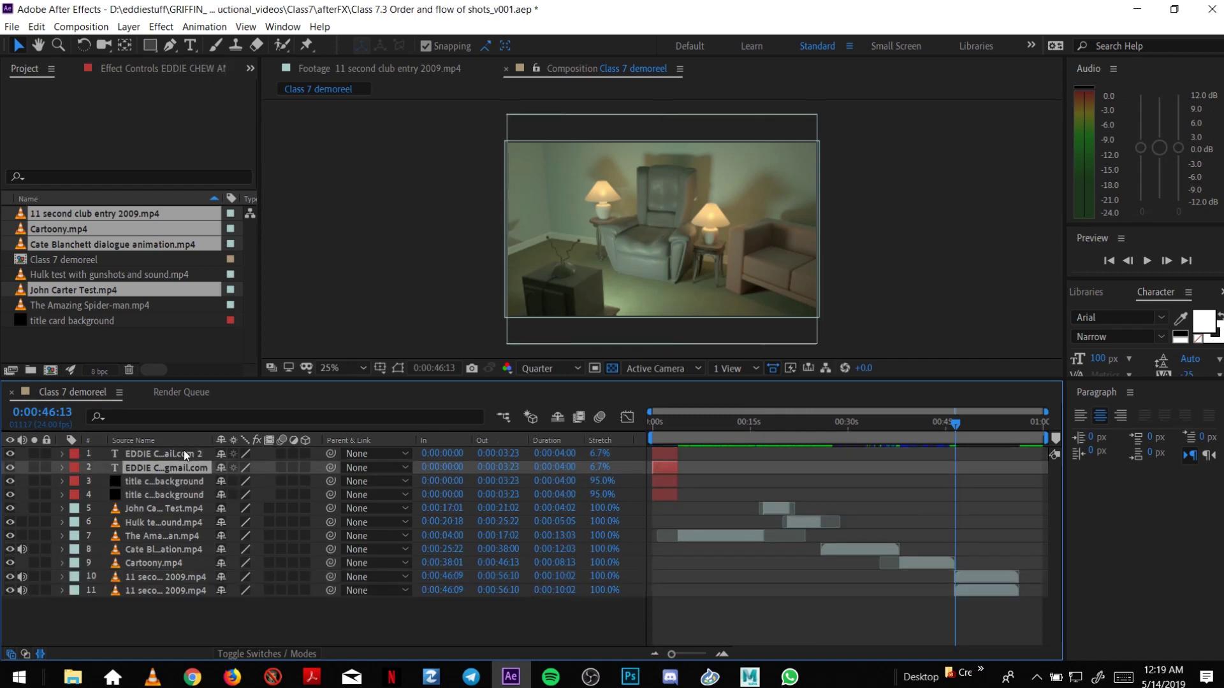
{"action": "left_click_drag", "start_coordinate": [181, 484], "coordinate": [590, 584]}
{"action": "left_click_drag", "start_coordinate": [670, 590], "coordinate": [1026, 580]}
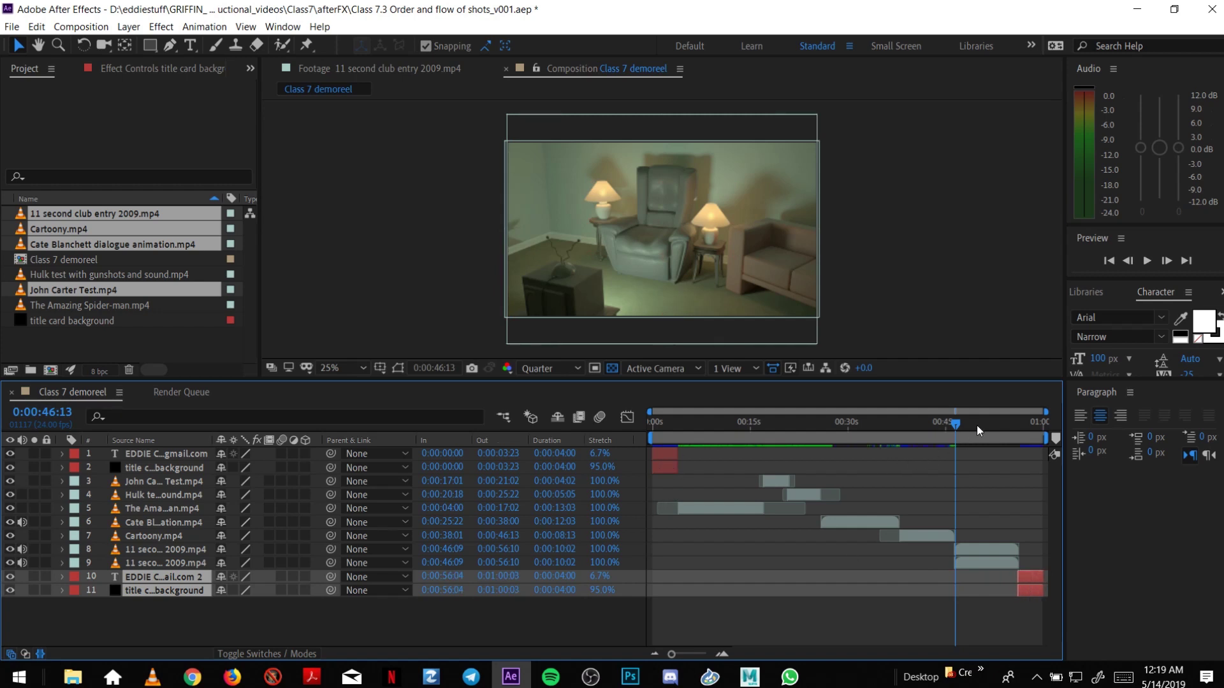
{"action": "left_click_drag", "start_coordinate": [980, 426], "coordinate": [1044, 434]}
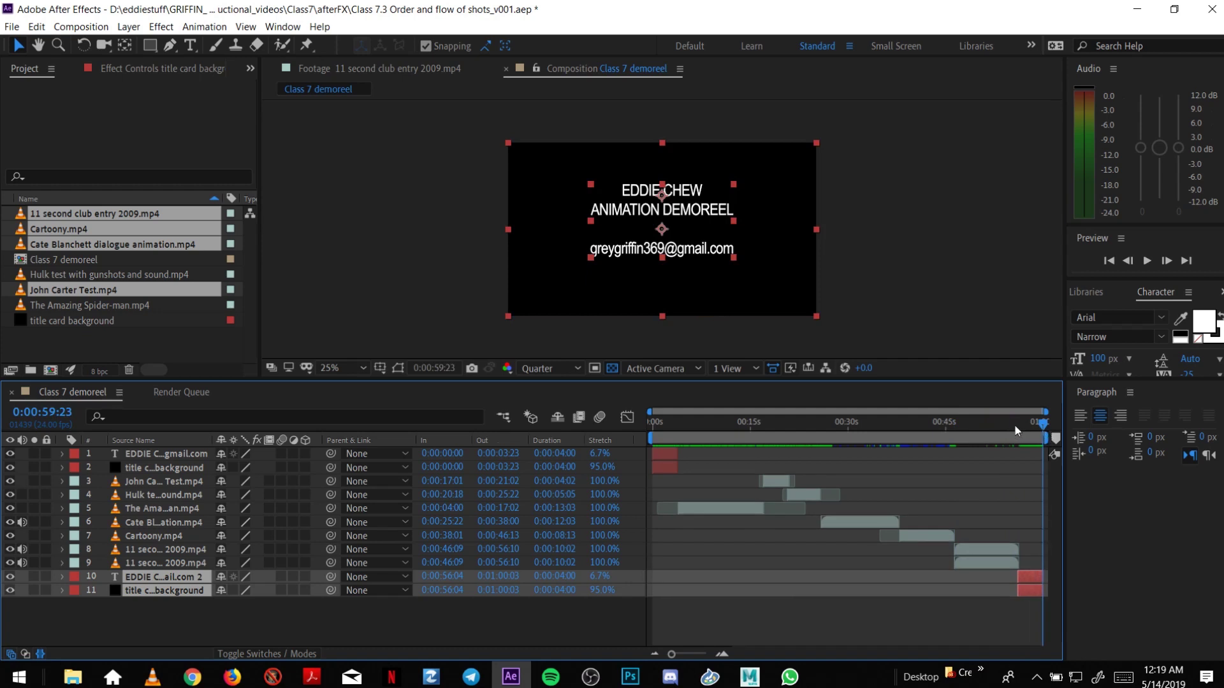
{"action": "left_click_drag", "start_coordinate": [1018, 426], "coordinate": [1042, 431]}
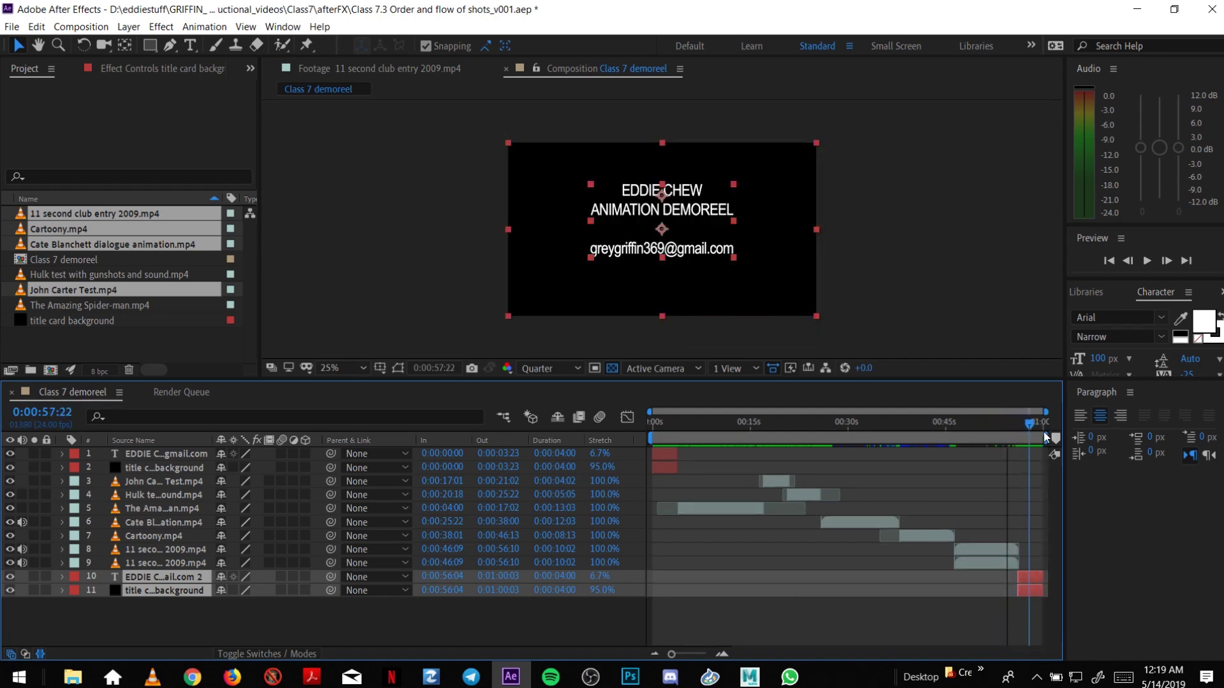
Save the project via the File menu.
{"action": "left_click", "coordinate": [10, 27]}
{"action": "left_click", "coordinate": [74, 162]}
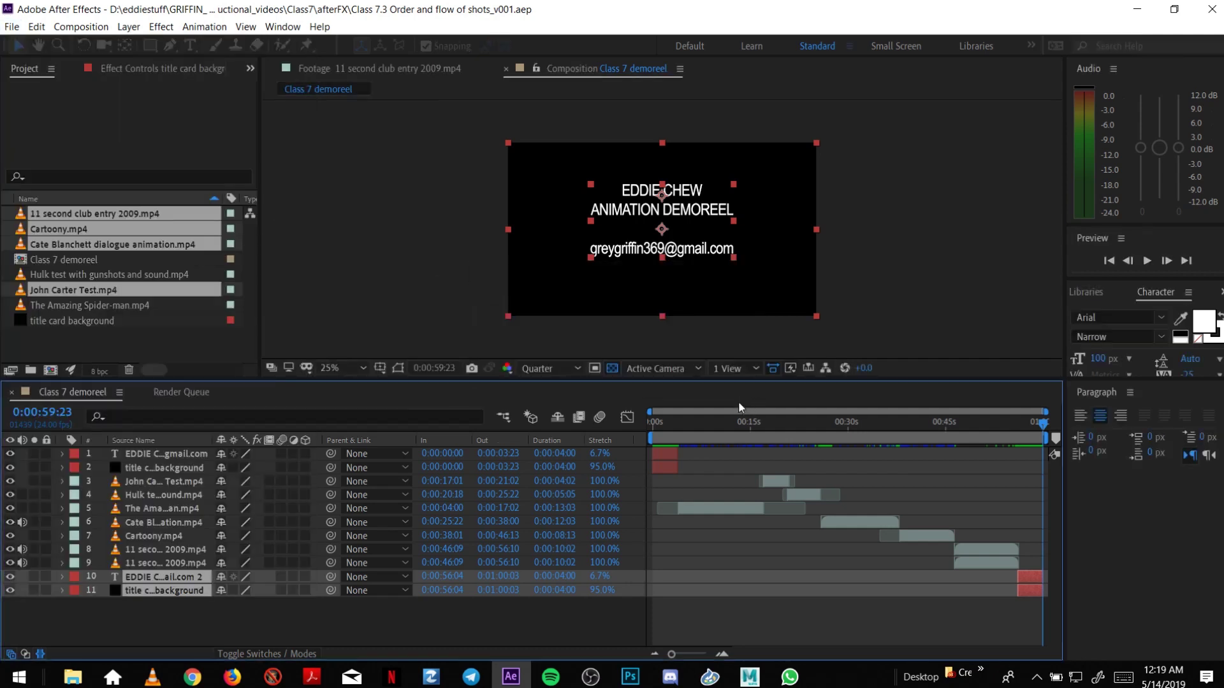
{"action": "left_click_drag", "start_coordinate": [677, 424], "coordinate": [1045, 434]}
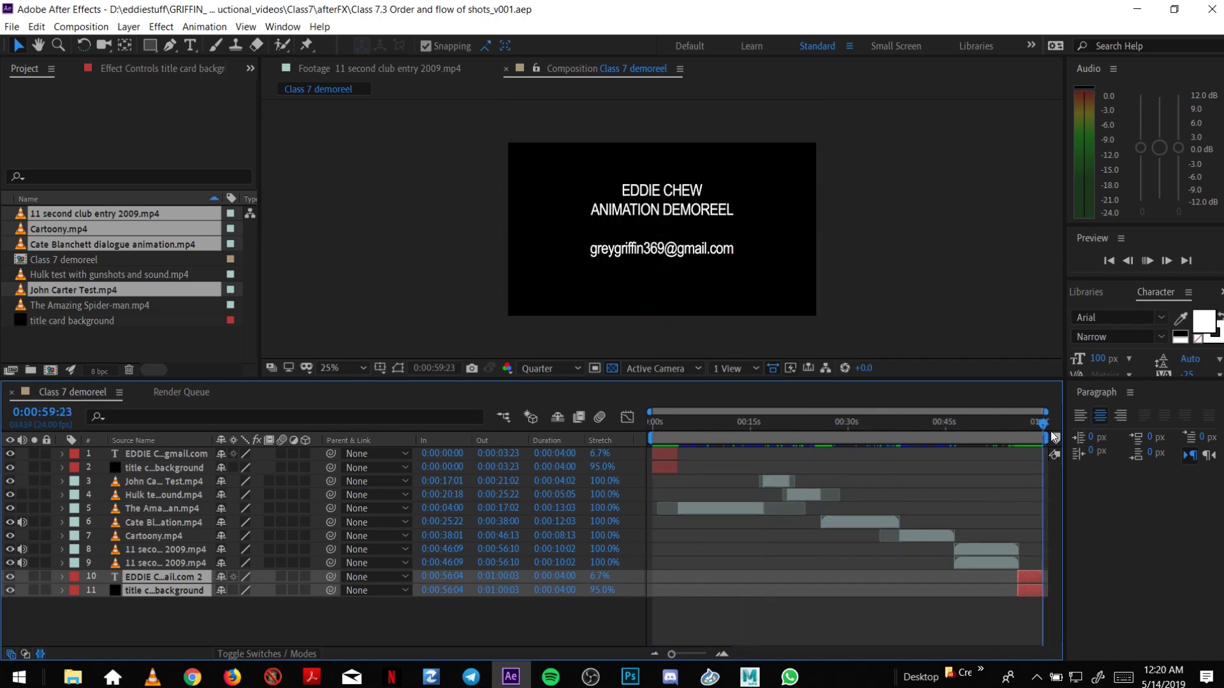
{"action": "left_click", "coordinate": [1144, 264]}
{"action": "left_click_drag", "start_coordinate": [655, 426], "coordinate": [672, 422]}
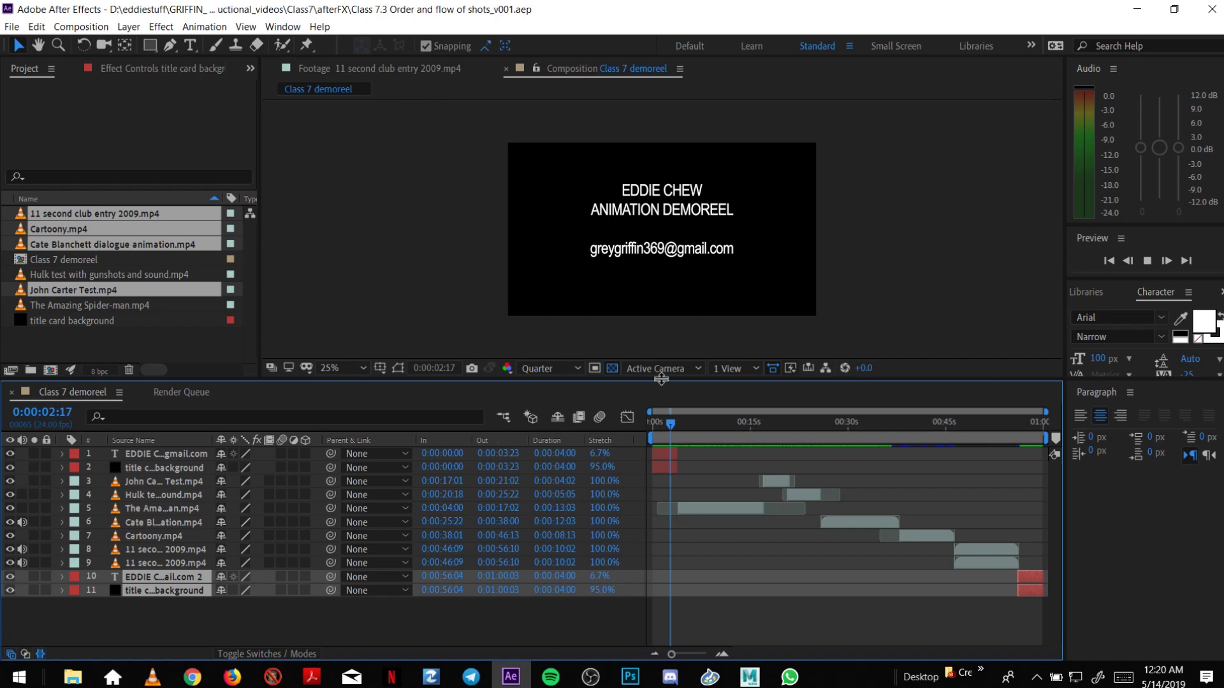
{"action": "left_click_drag", "start_coordinate": [661, 379], "coordinate": [663, 391]}
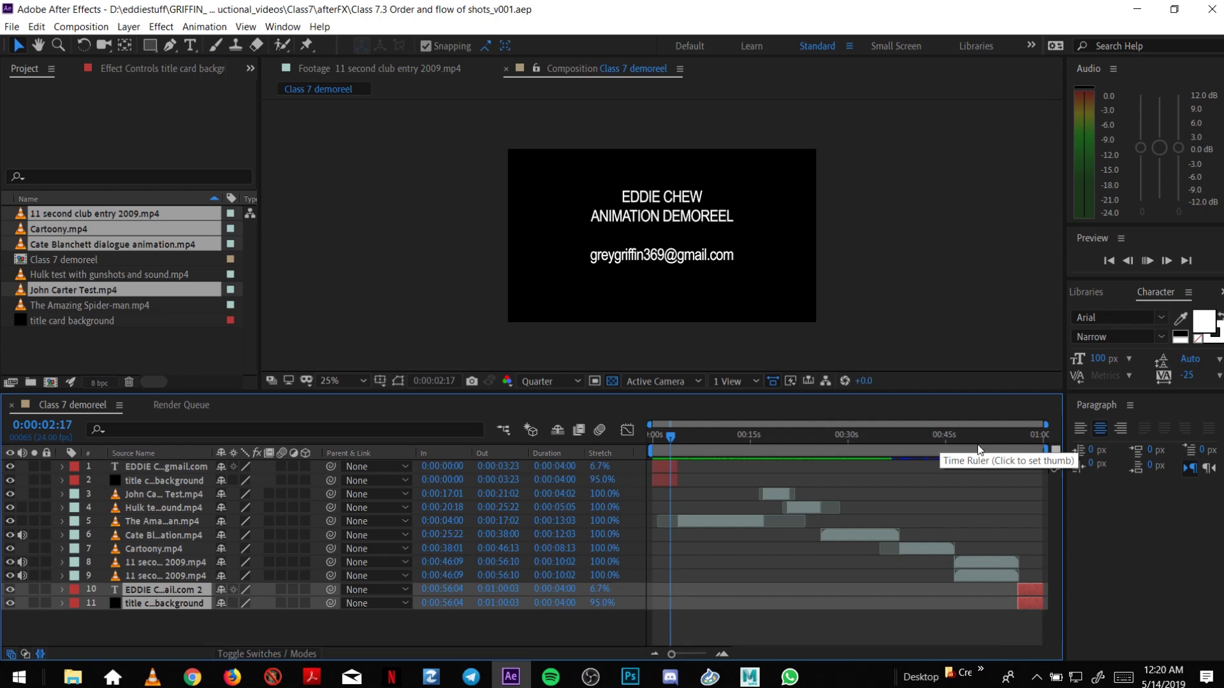
{"action": "key", "text": "space"}
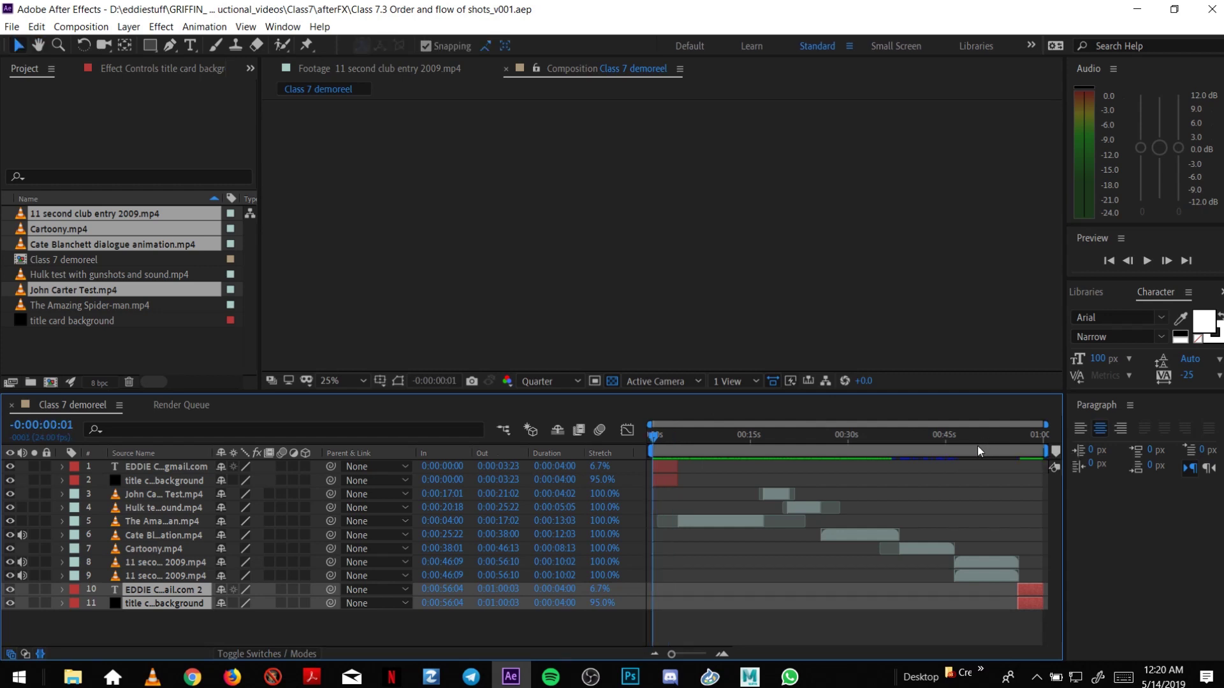
{"action": "left_click", "coordinate": [1148, 262]}
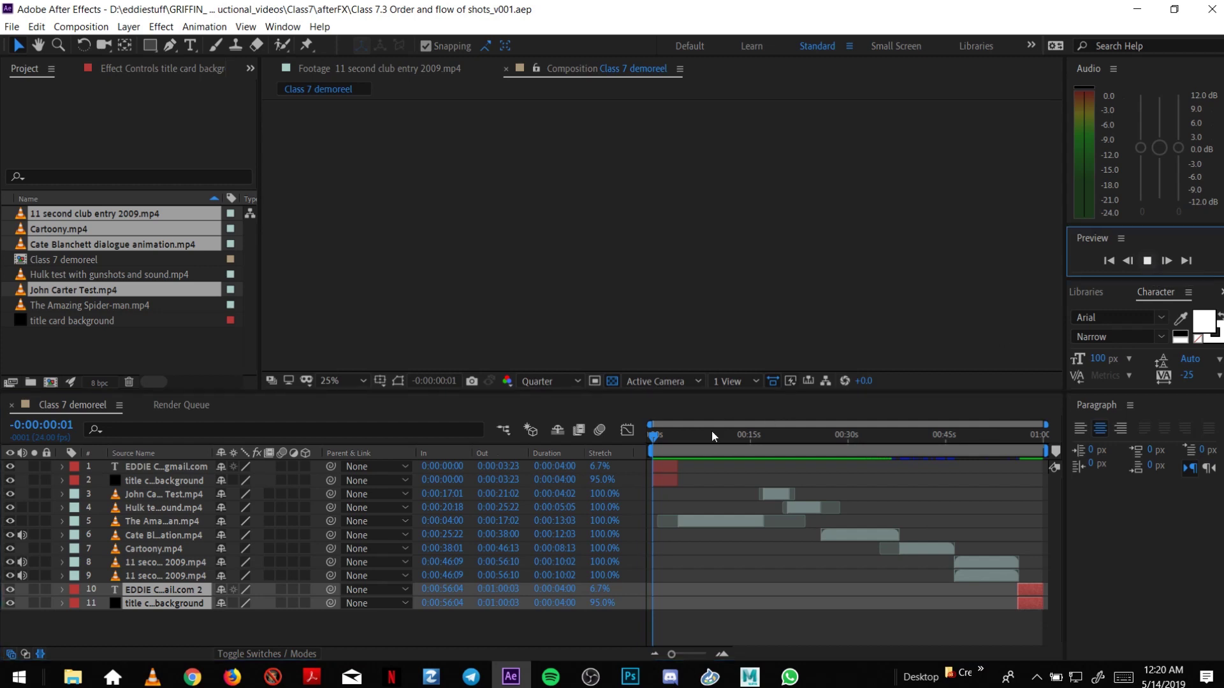
{"action": "left_click_drag", "start_coordinate": [708, 433], "coordinate": [659, 449]}
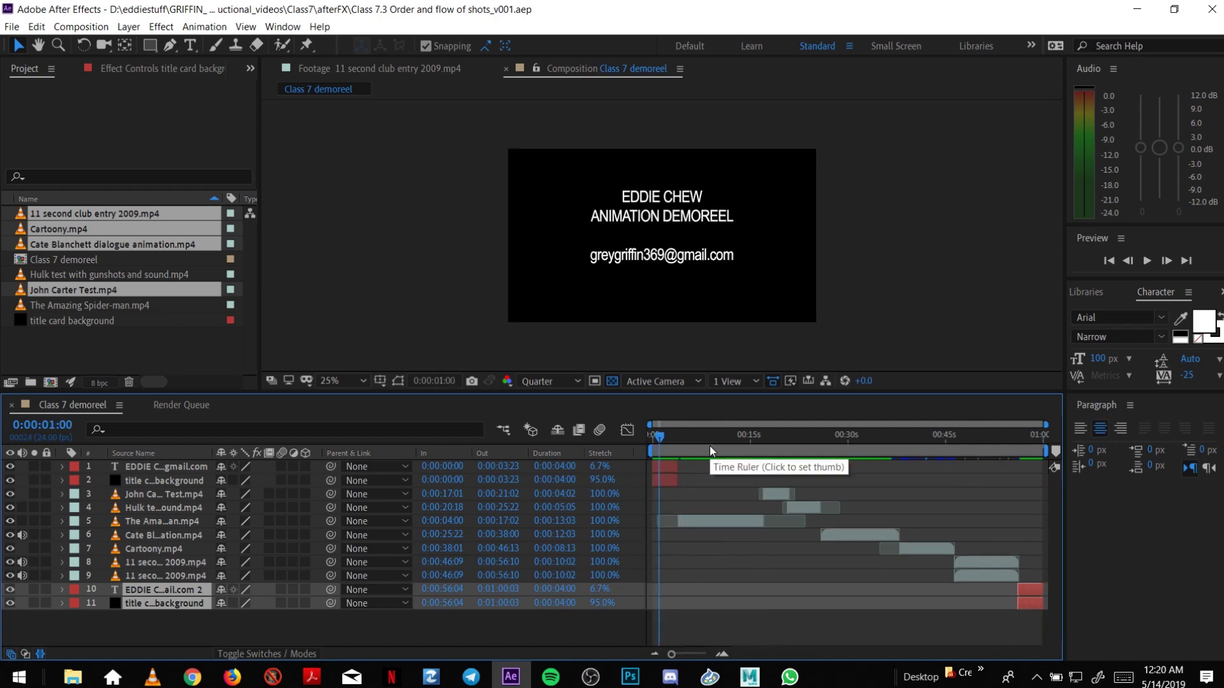
{"action": "key", "text": "Home"}
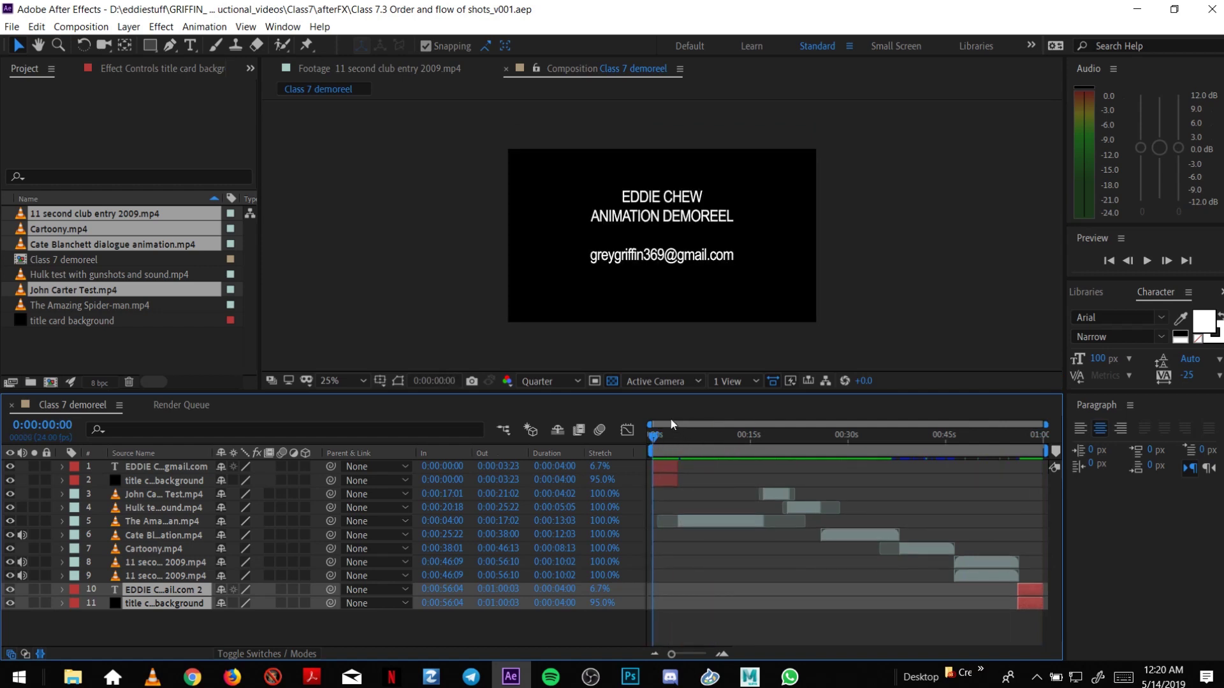
{"action": "left_click_drag", "start_coordinate": [670, 437], "coordinate": [1061, 468]}
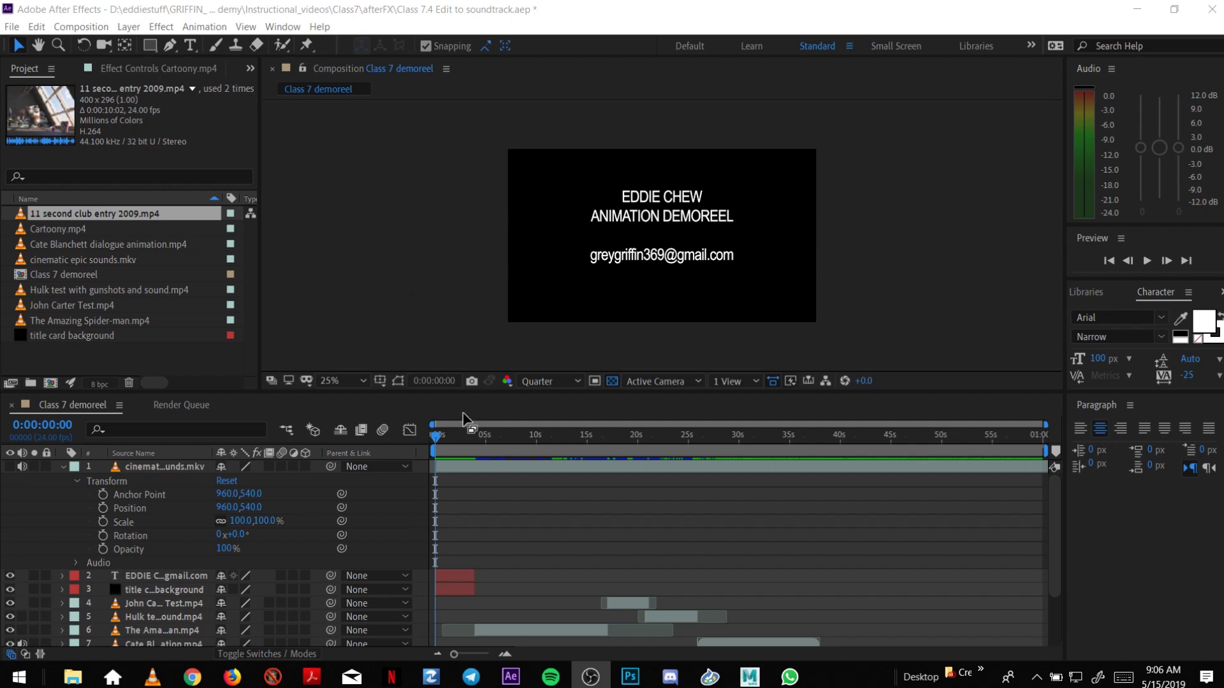
Preview the opening with cinematic epic sounds.mkv and collapse the soundtrack's Transform properties.
{"action": "left_click", "coordinate": [436, 439]}
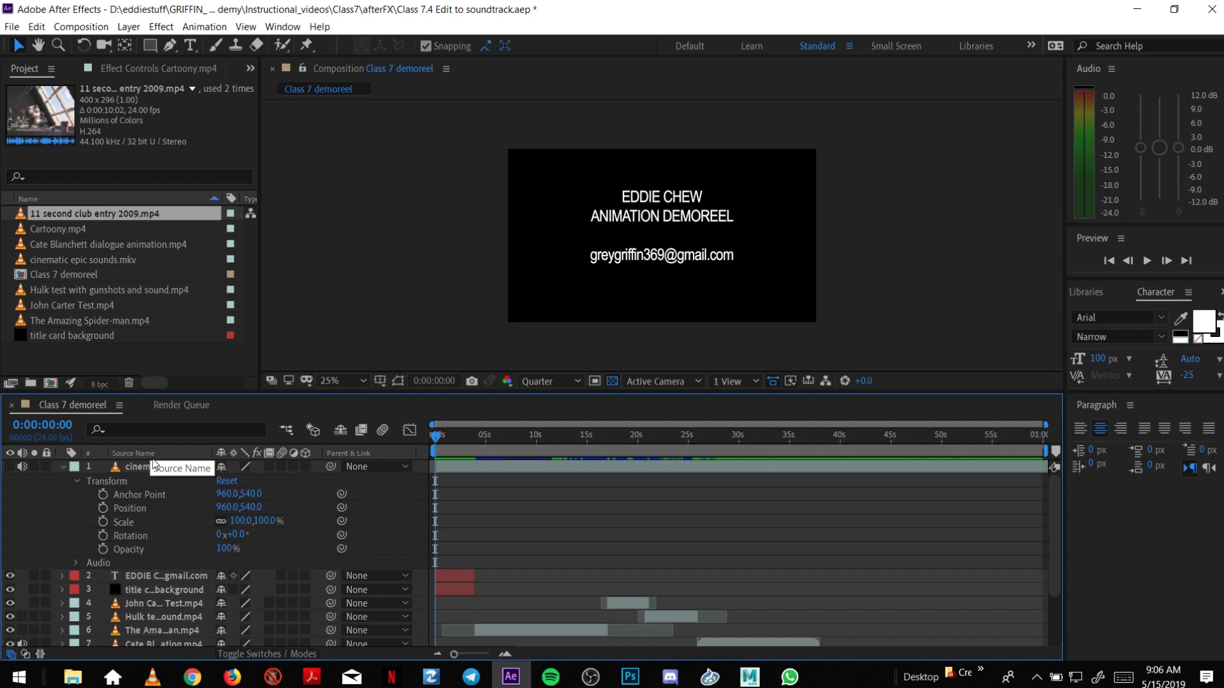
{"action": "key", "text": "space"}
{"action": "key", "text": "space"}
{"action": "left_click", "coordinate": [180, 467]}
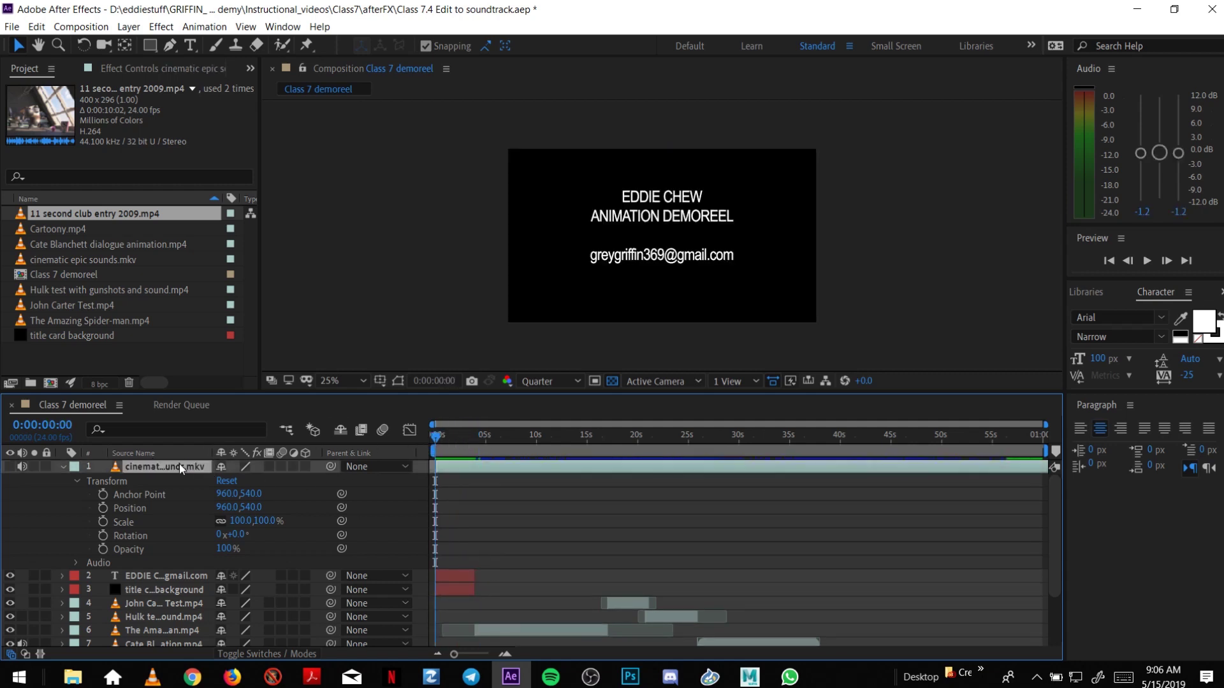
{"action": "left_click", "coordinate": [77, 481]}
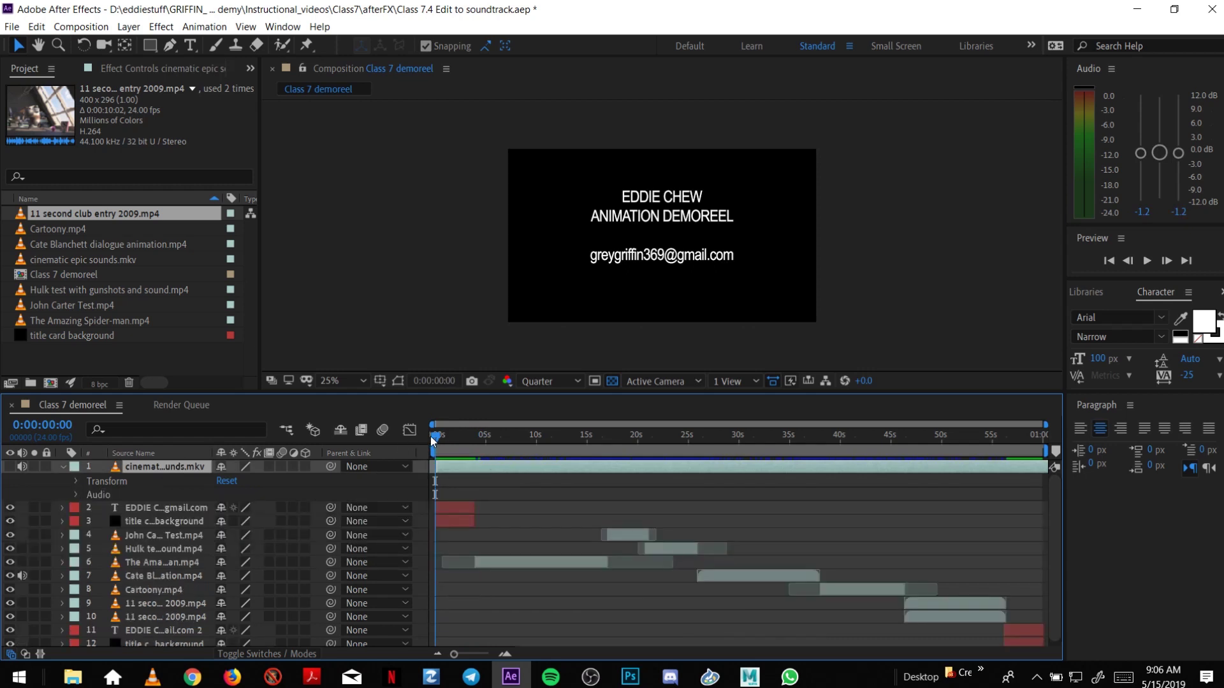
{"action": "left_click", "coordinate": [552, 382]}
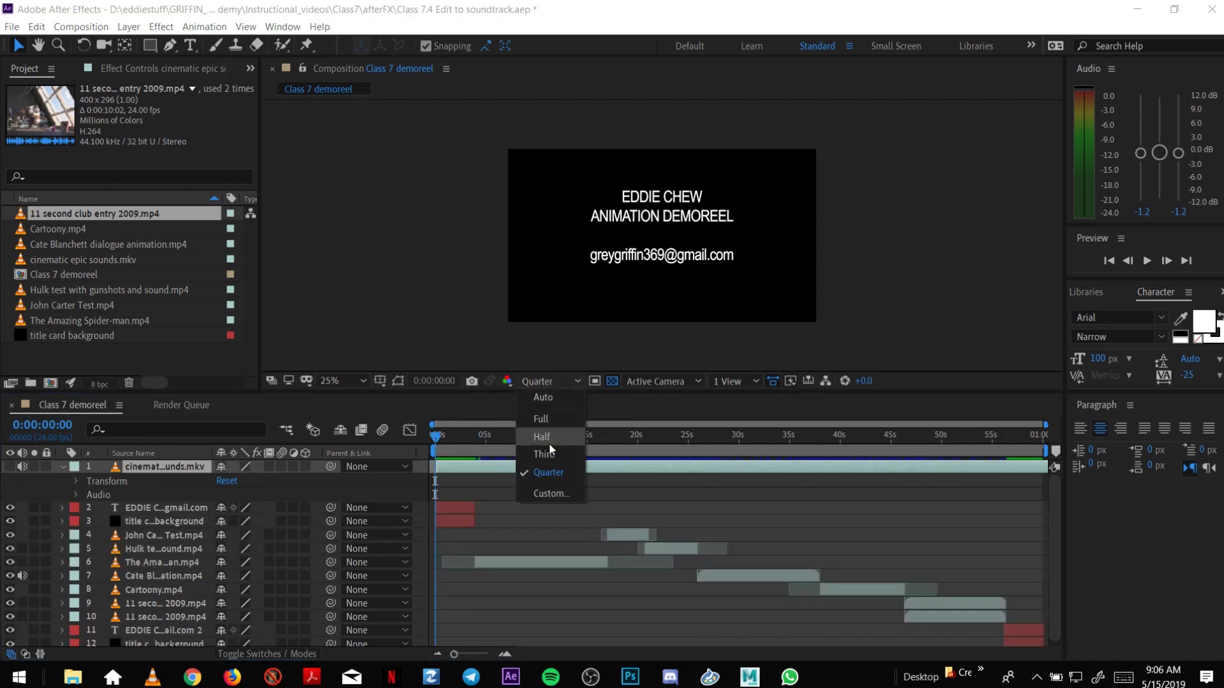
{"action": "left_click", "coordinate": [548, 471]}
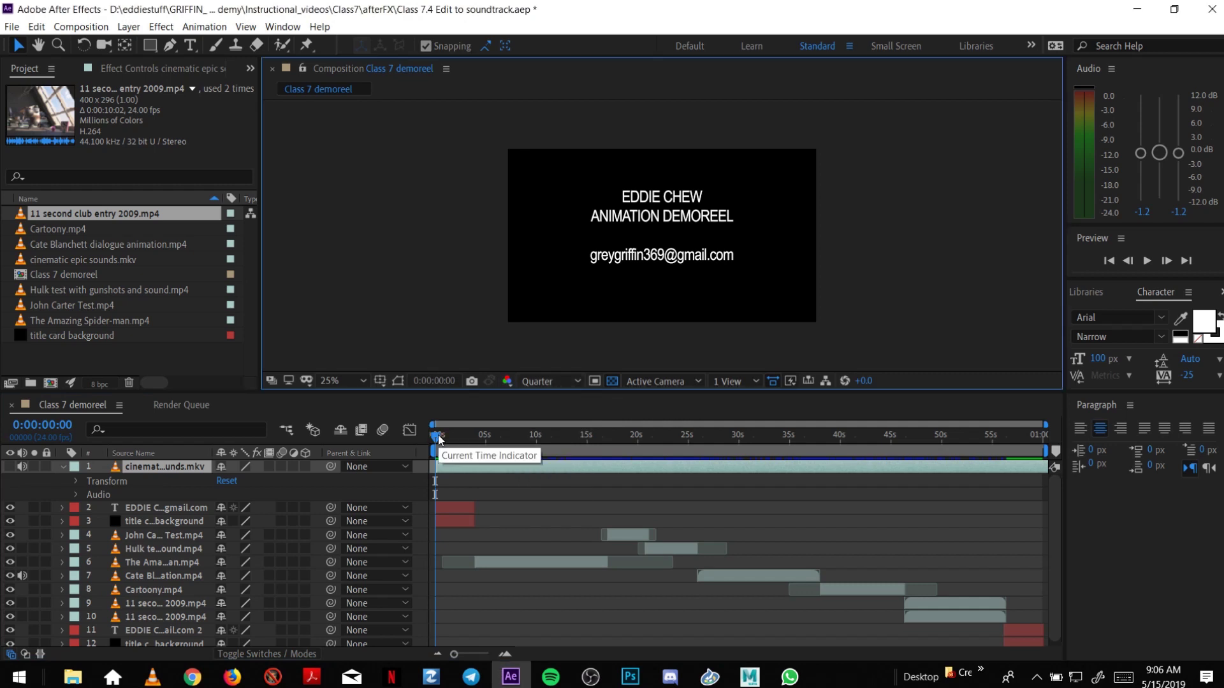
{"action": "left_click", "coordinate": [435, 439]}
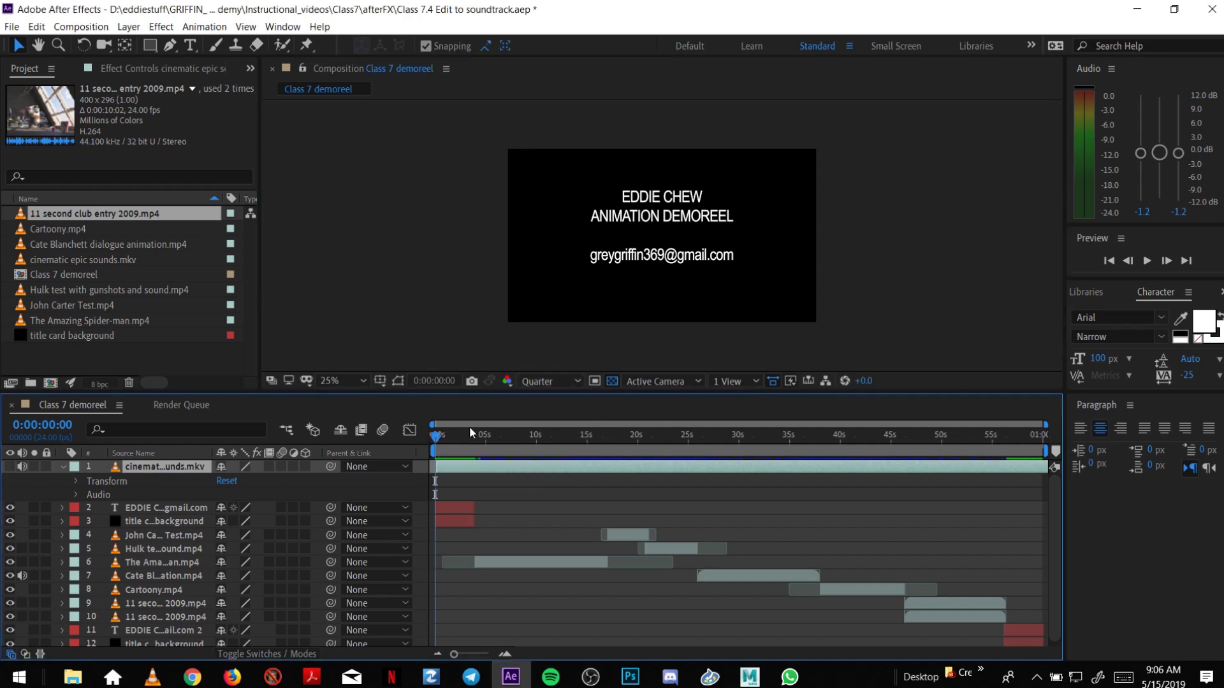
{"action": "key", "text": "space"}
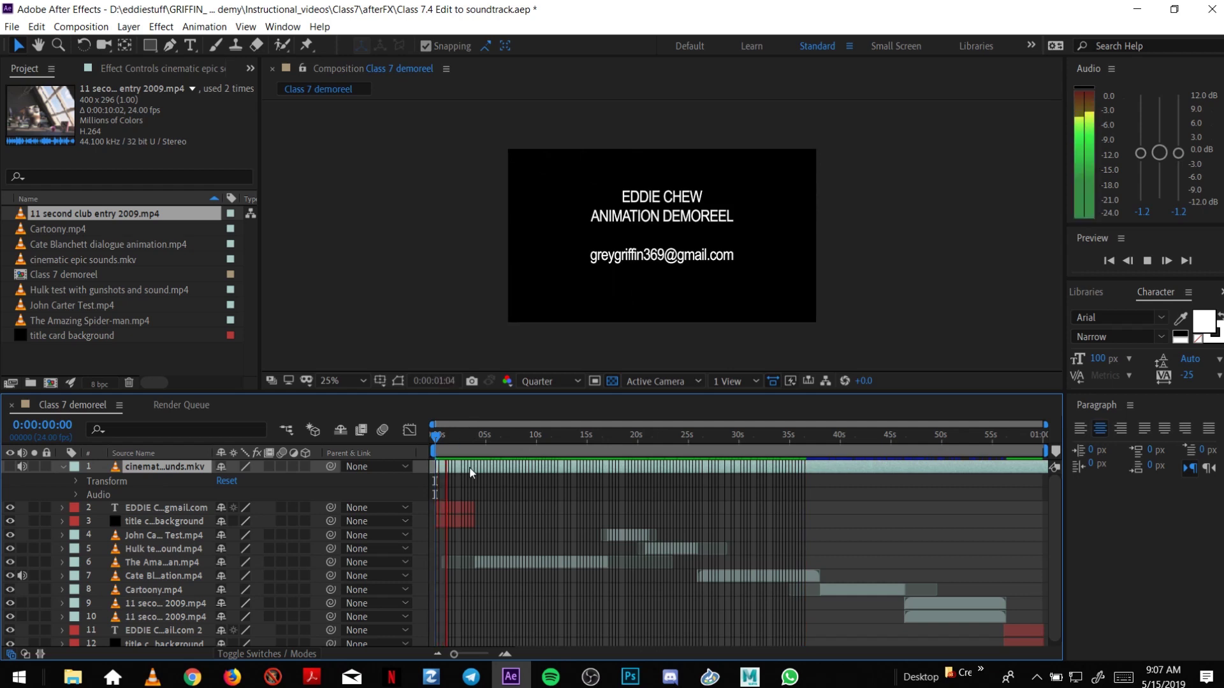
{"action": "left_click", "coordinate": [804, 436]}
{"action": "left_click", "coordinate": [789, 437]}
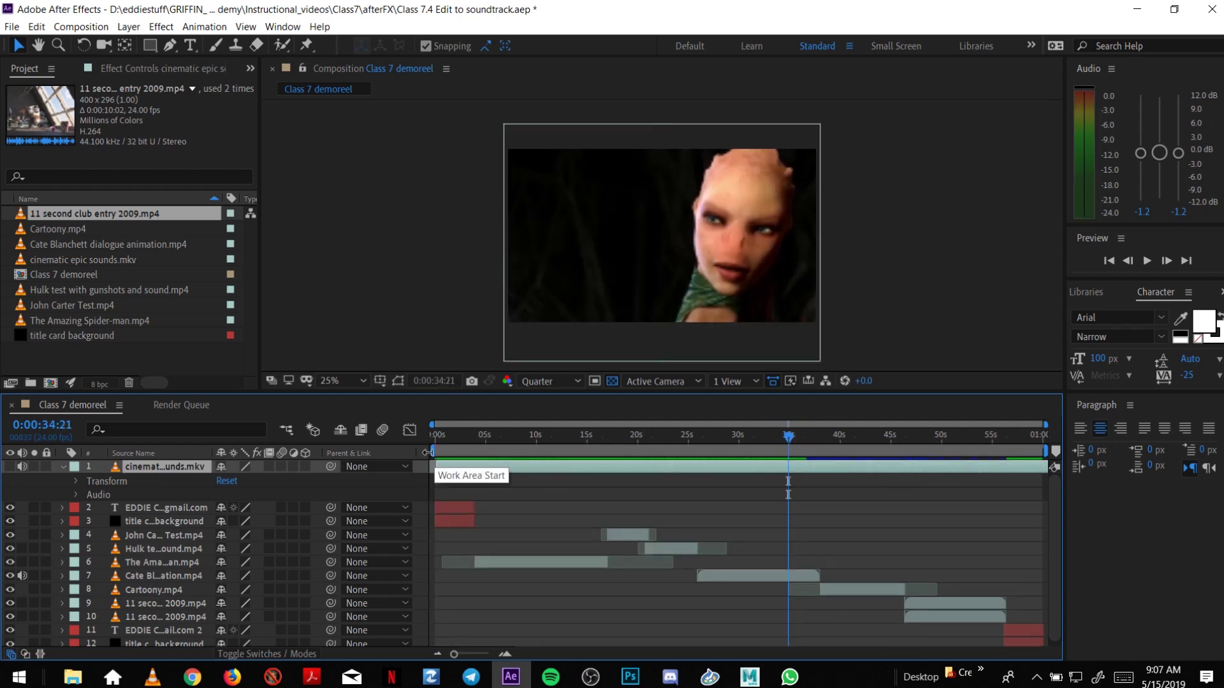
{"action": "left_click_drag", "start_coordinate": [435, 454], "coordinate": [764, 450]}
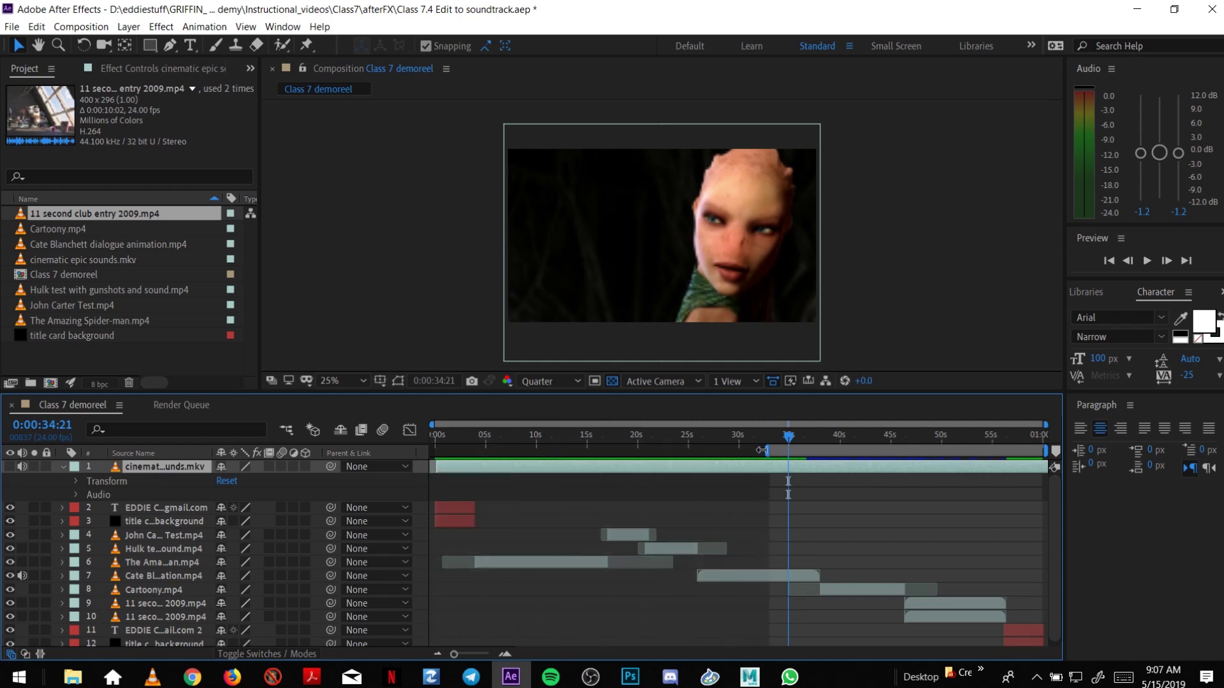
{"action": "key", "text": "space"}
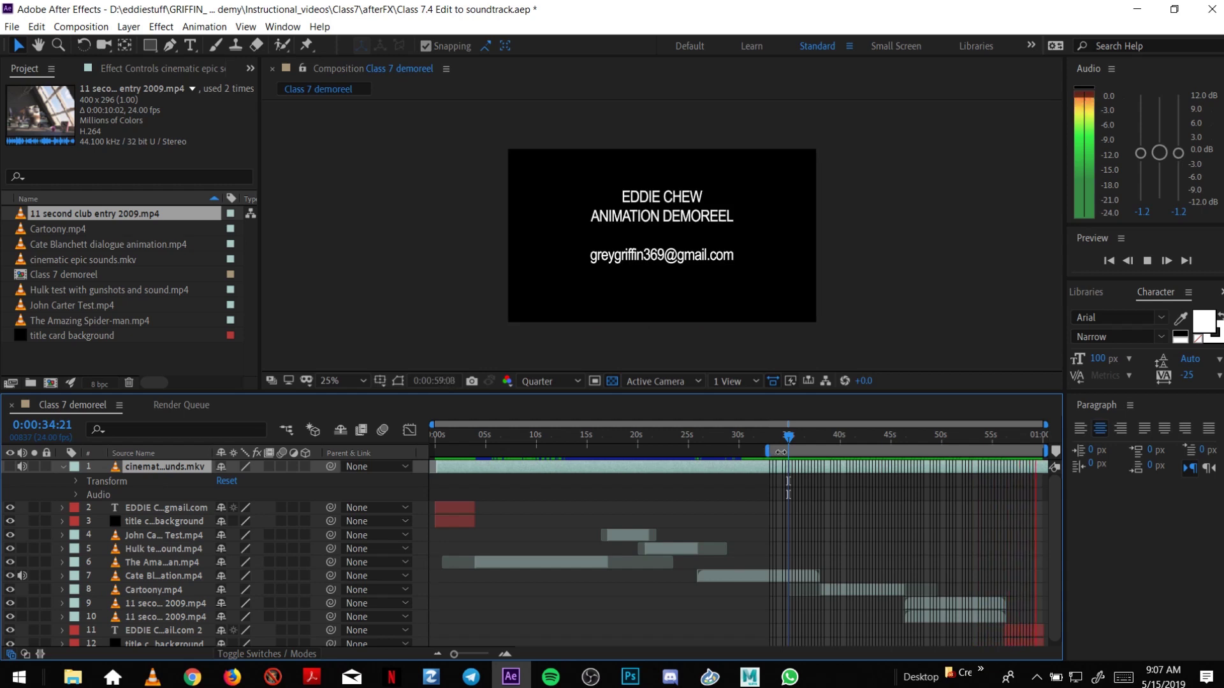
{"action": "left_click", "coordinate": [777, 437]}
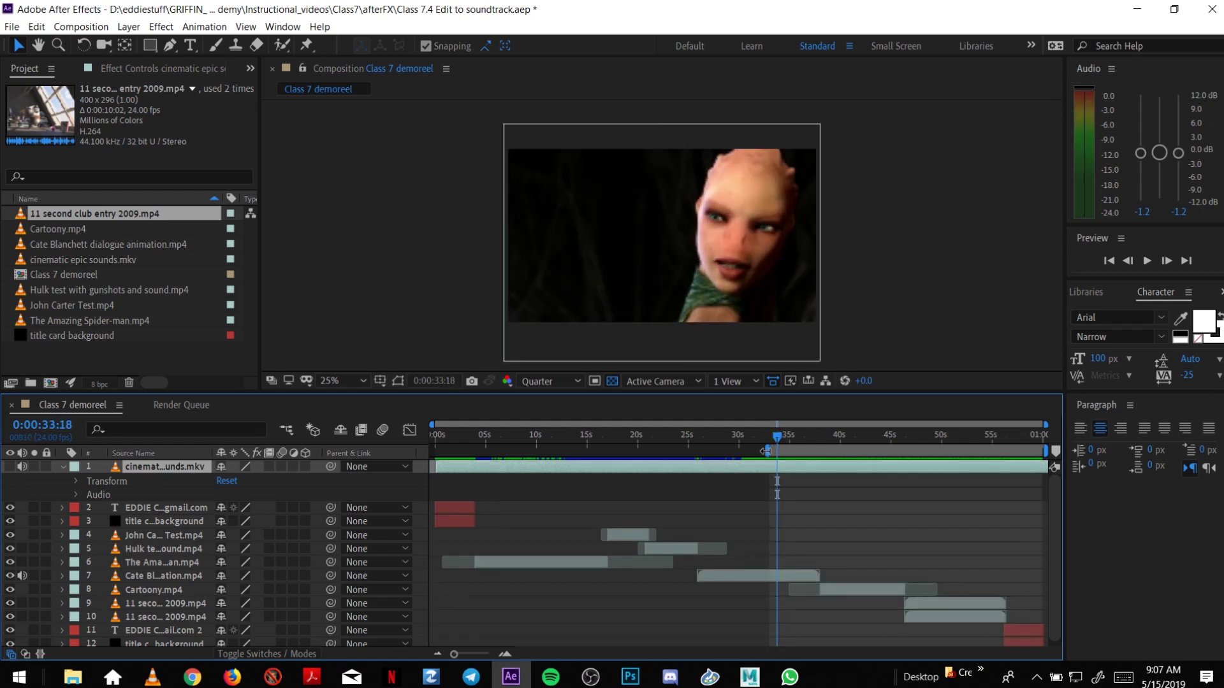
{"action": "mouse_move", "coordinate": [766, 451]}
{"action": "left_mouse_down"}
{"action": "mouse_move", "coordinate": [510, 454]}
{"action": "mouse_move", "coordinate": [419, 476]}
{"action": "left_mouse_up"}
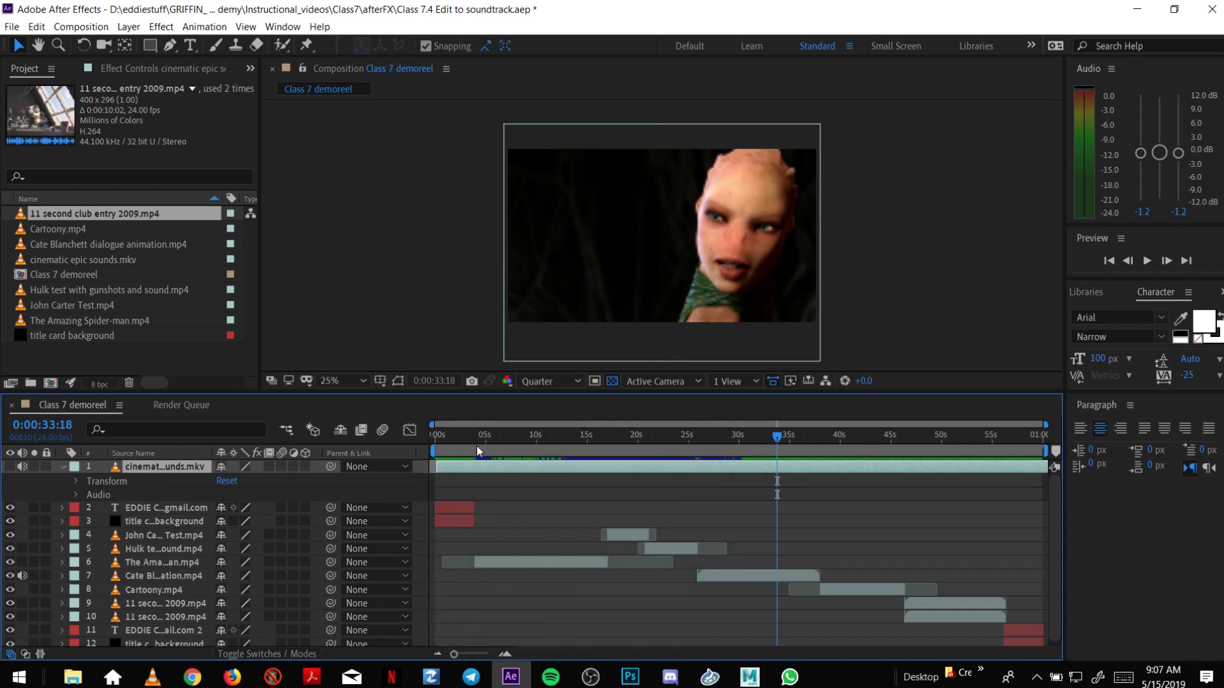
{"action": "left_click_drag", "start_coordinate": [445, 431], "coordinate": [430, 434]}
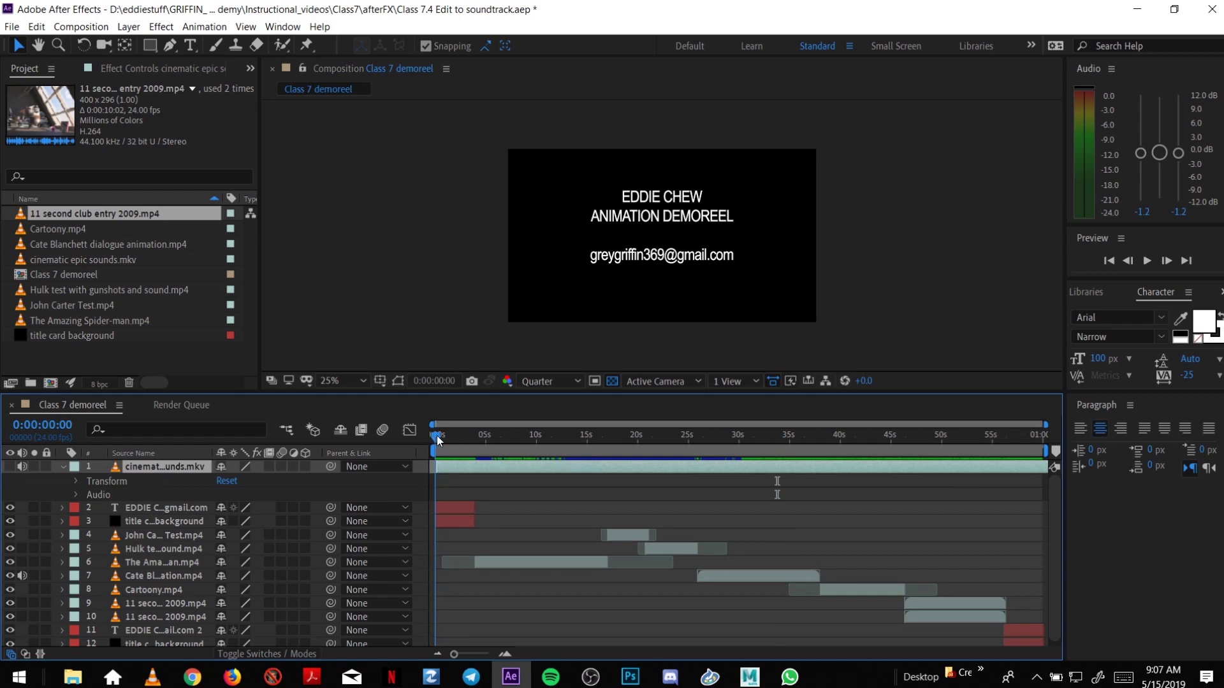
Reveal the soundtrack layer's Audio properties and its waveform.
{"action": "left_click", "coordinate": [127, 506]}
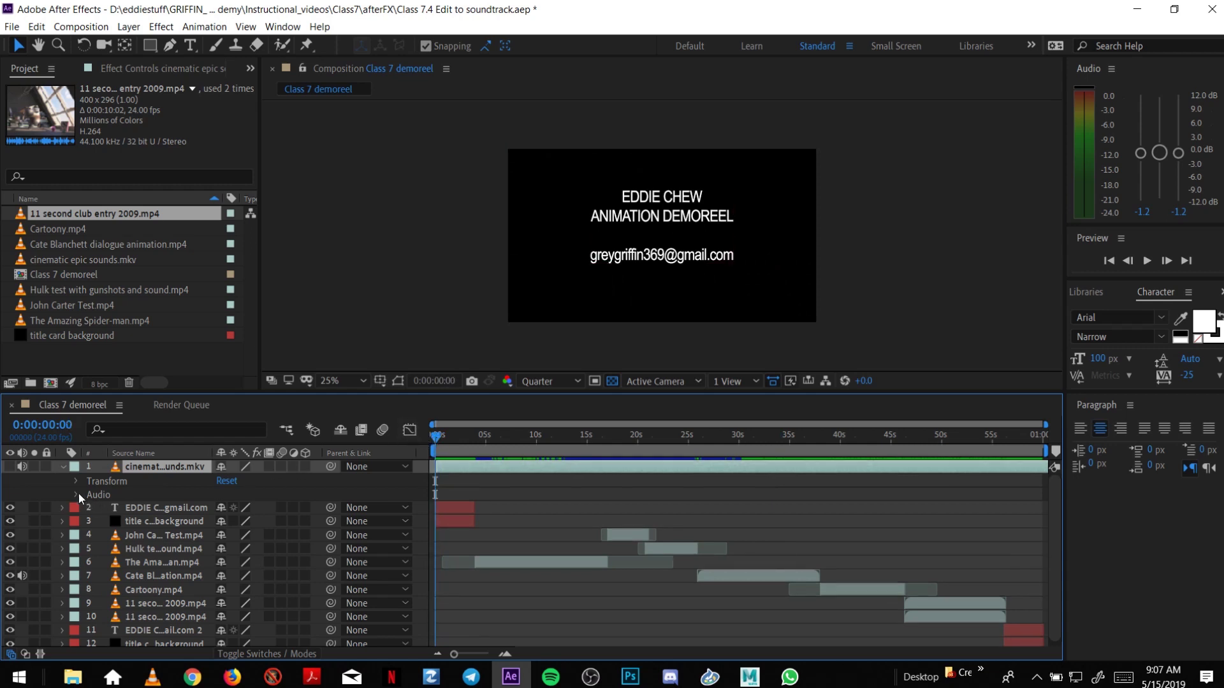
{"action": "left_click", "coordinate": [77, 494]}
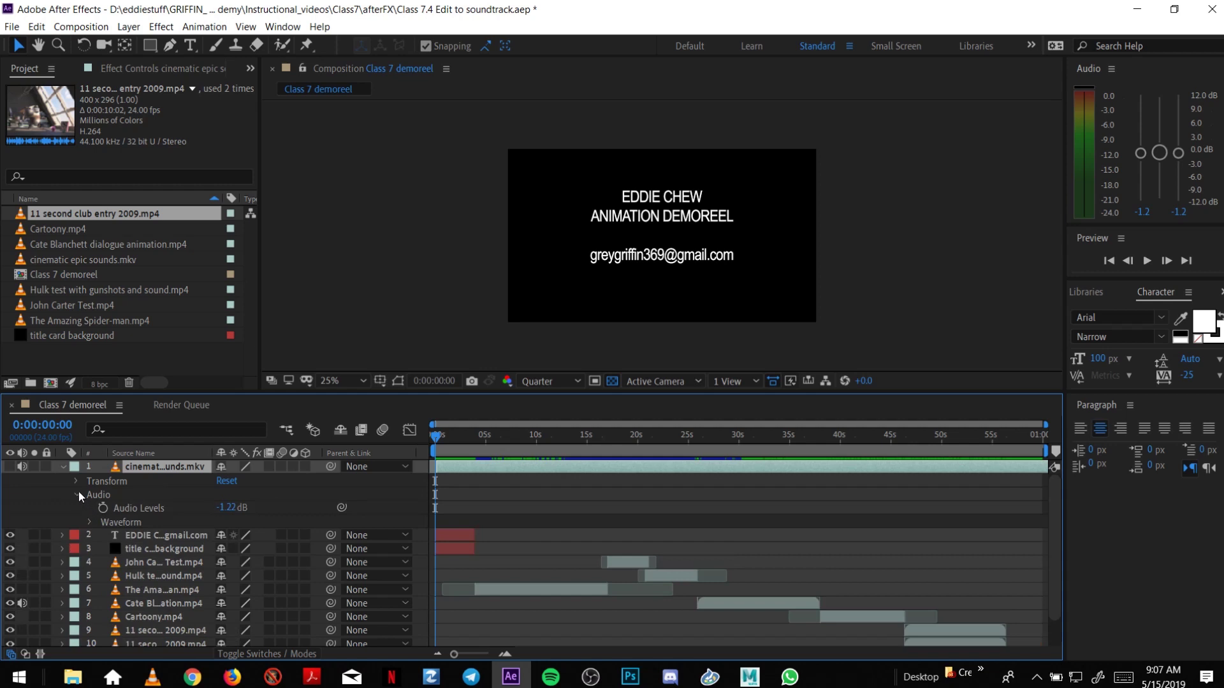
{"action": "left_click", "coordinate": [62, 468]}
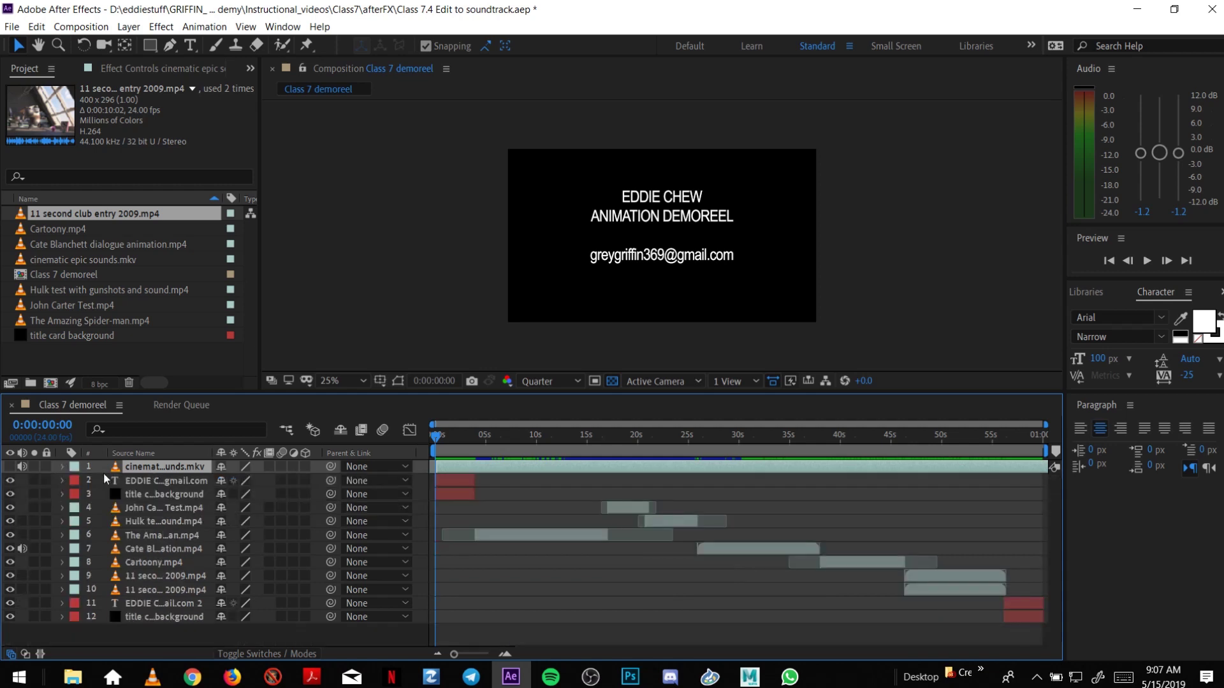
{"action": "left_click", "coordinate": [62, 467]}
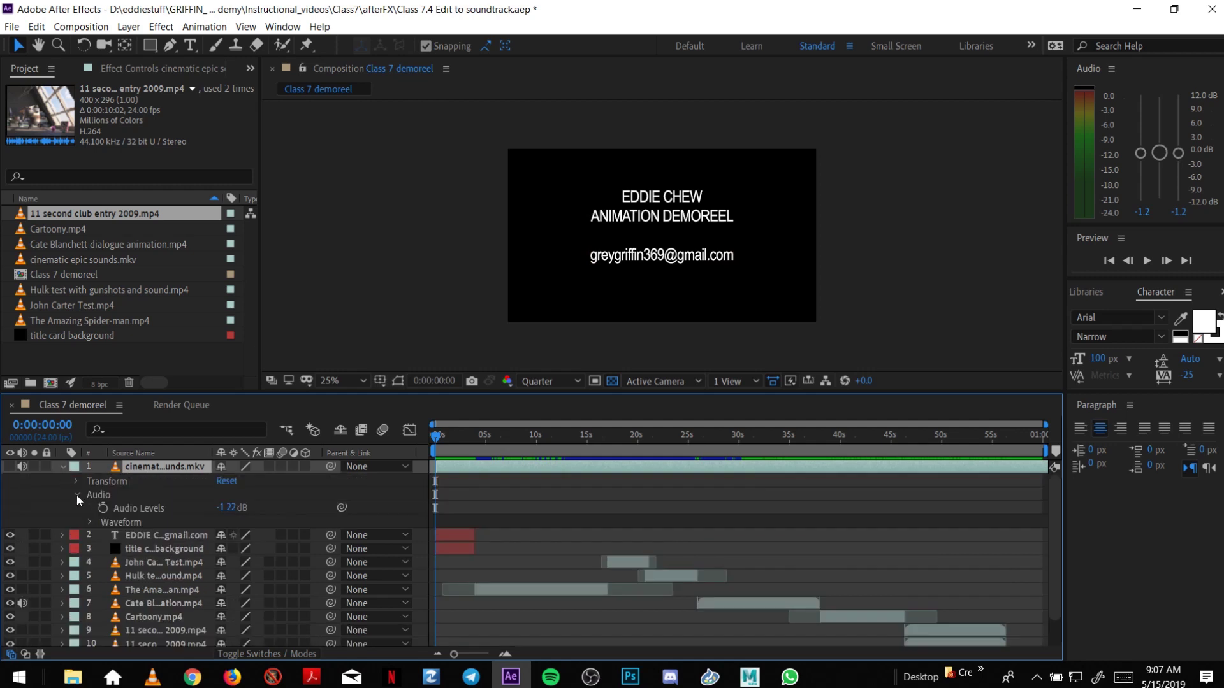
{"action": "left_click", "coordinate": [88, 522]}
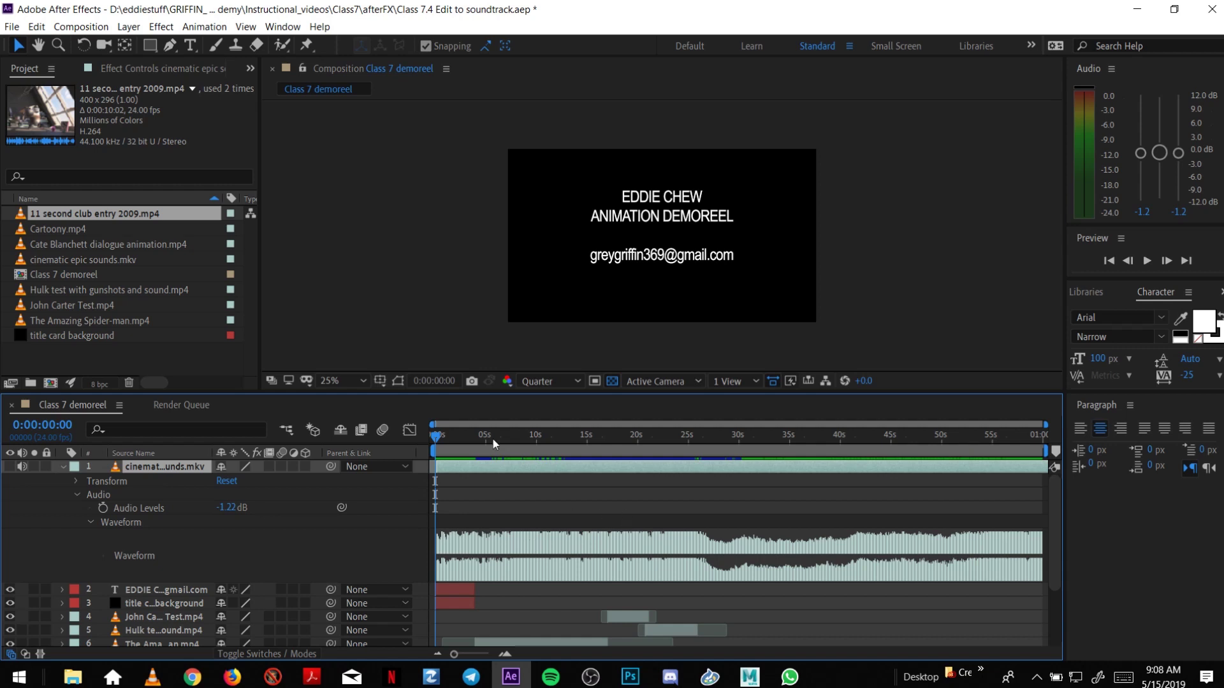
Zoom the timeline to the first 30 seconds and keyframe Audio Levels at 0:00:00:00.
{"action": "left_click_drag", "start_coordinate": [440, 442], "coordinate": [425, 441]}
{"action": "left_click", "coordinate": [503, 652]}
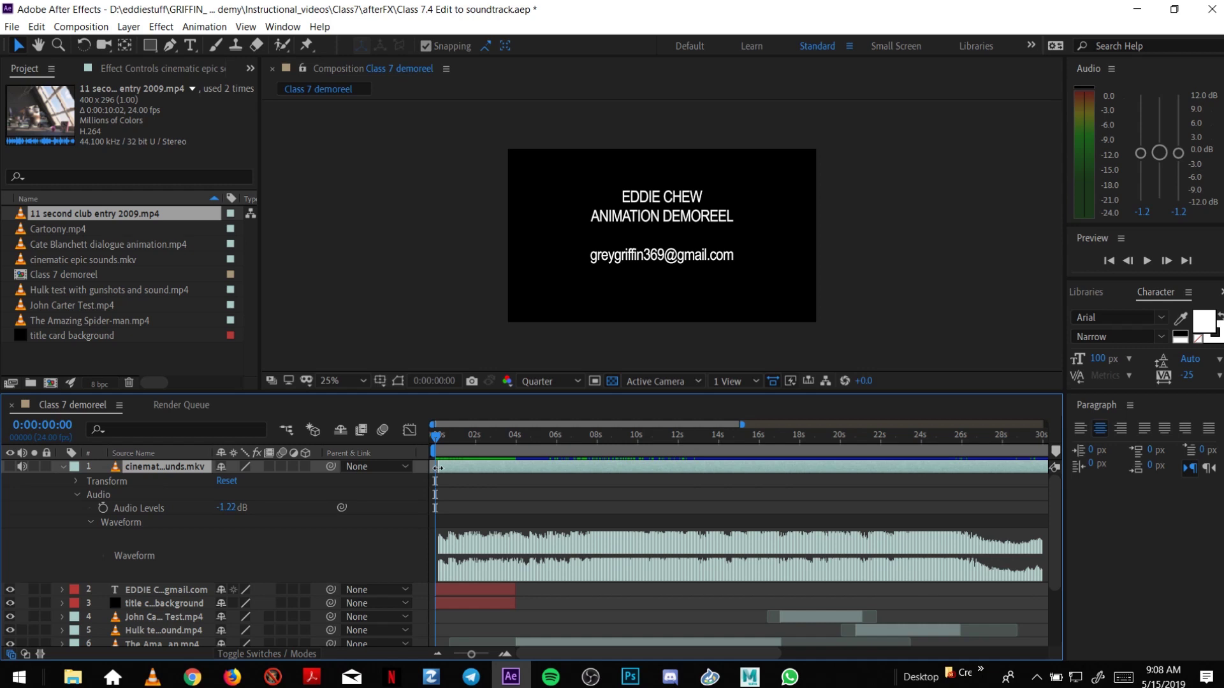
{"action": "left_click_drag", "start_coordinate": [436, 469], "coordinate": [435, 469]}
{"action": "left_click", "coordinate": [103, 509]}
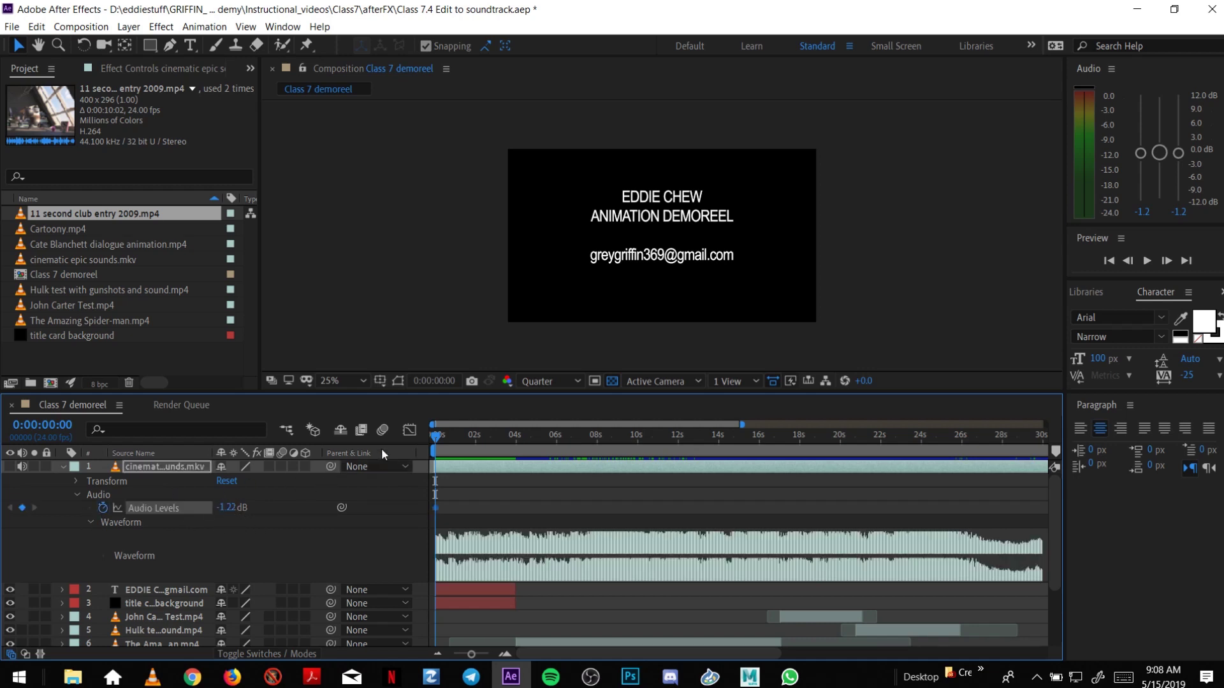
Add an Audio Levels keyframe near 1 s and lower the 0 s keyframe to -36.22 dB.
{"action": "left_click_drag", "start_coordinate": [436, 437], "coordinate": [456, 443]}
{"action": "left_click", "coordinate": [22, 509]}
{"action": "left_click_drag", "start_coordinate": [455, 437], "coordinate": [432, 496]}
{"action": "left_click", "coordinate": [436, 508]}
{"action": "mouse_move", "coordinate": [436, 510]}
{"action": "left_click_drag", "start_coordinate": [204, 512], "coordinate": [199, 512]}
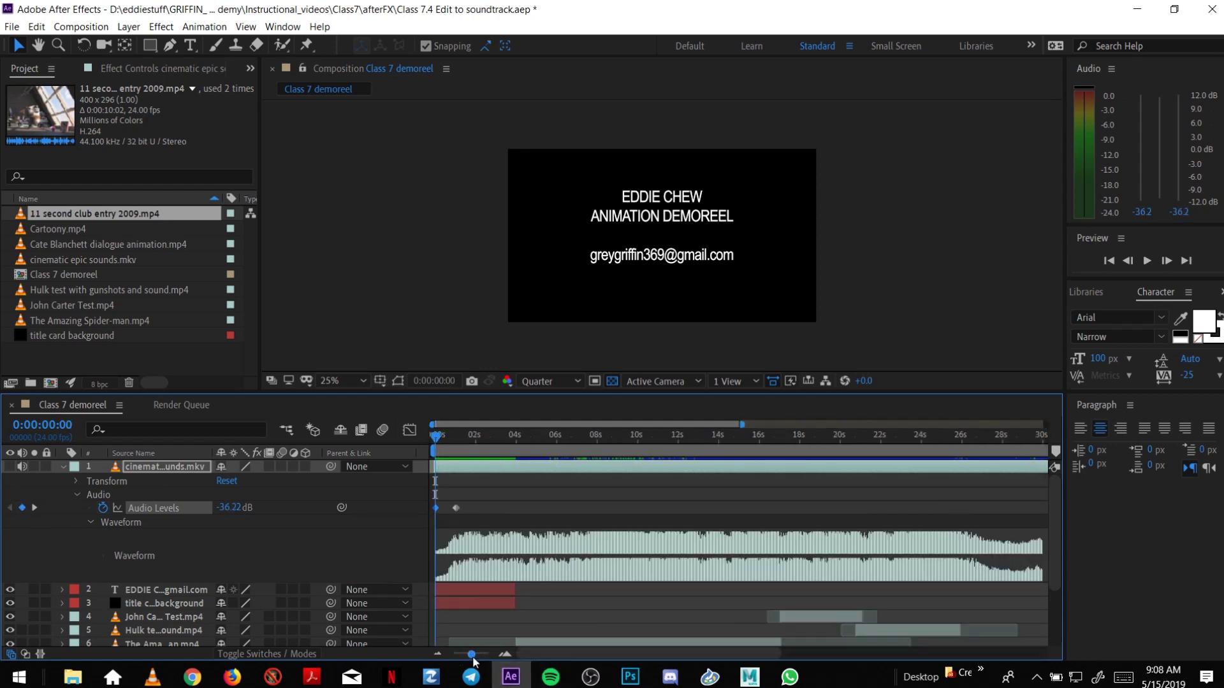
Zoom into the opening seconds and limit the work area to the first 5 seconds.
{"action": "scroll", "coordinate": [473, 654], "scroll_direction": "down", "scroll_amount": 2}
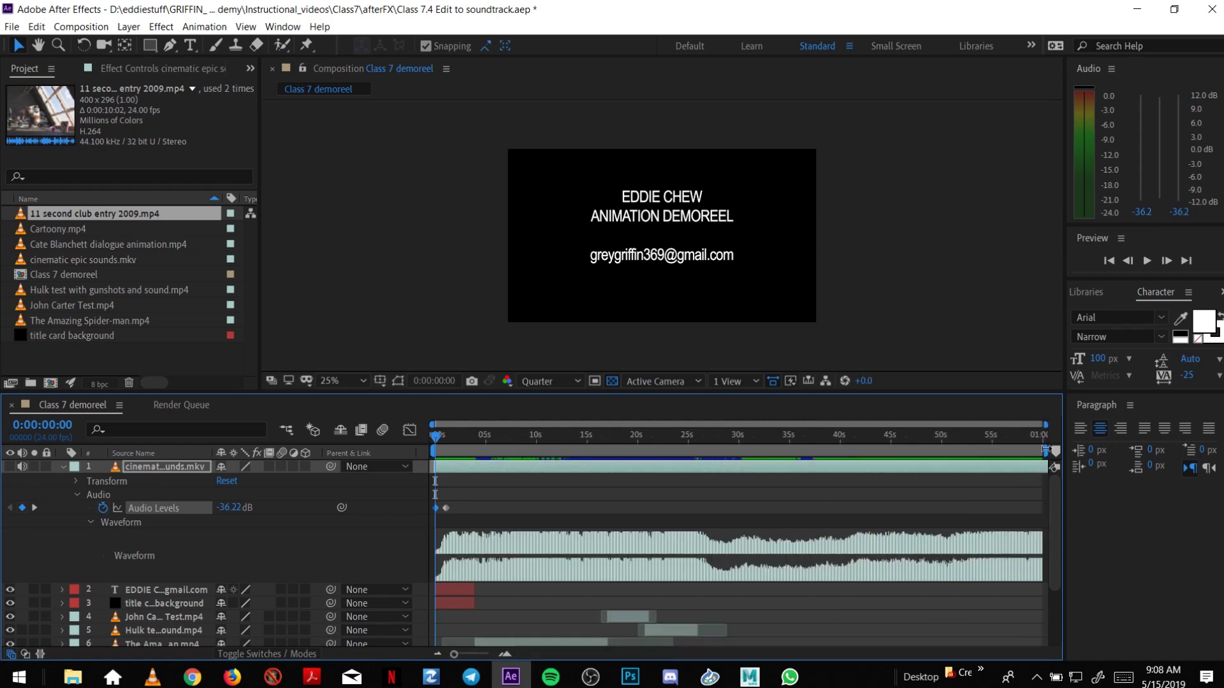
{"action": "left_click_drag", "start_coordinate": [1022, 477], "coordinate": [469, 483]}
{"action": "left_click", "coordinate": [504, 654]}
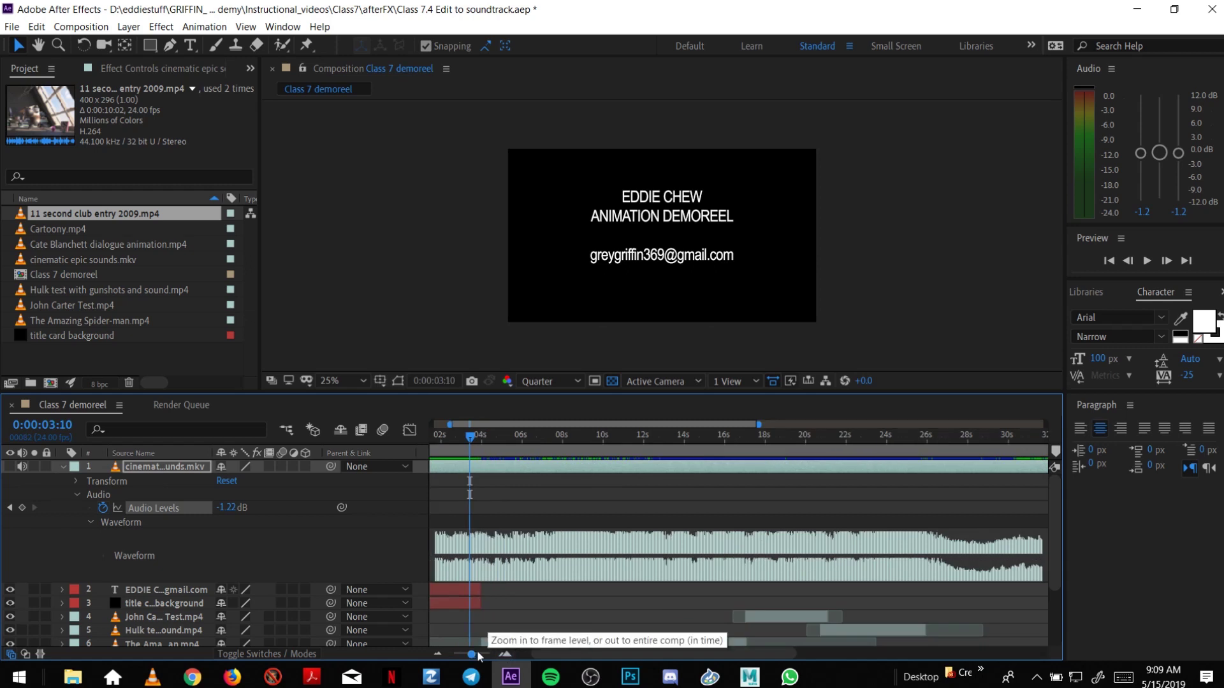
{"action": "scroll", "coordinate": [471, 654], "scroll_direction": "down", "scroll_amount": 2}
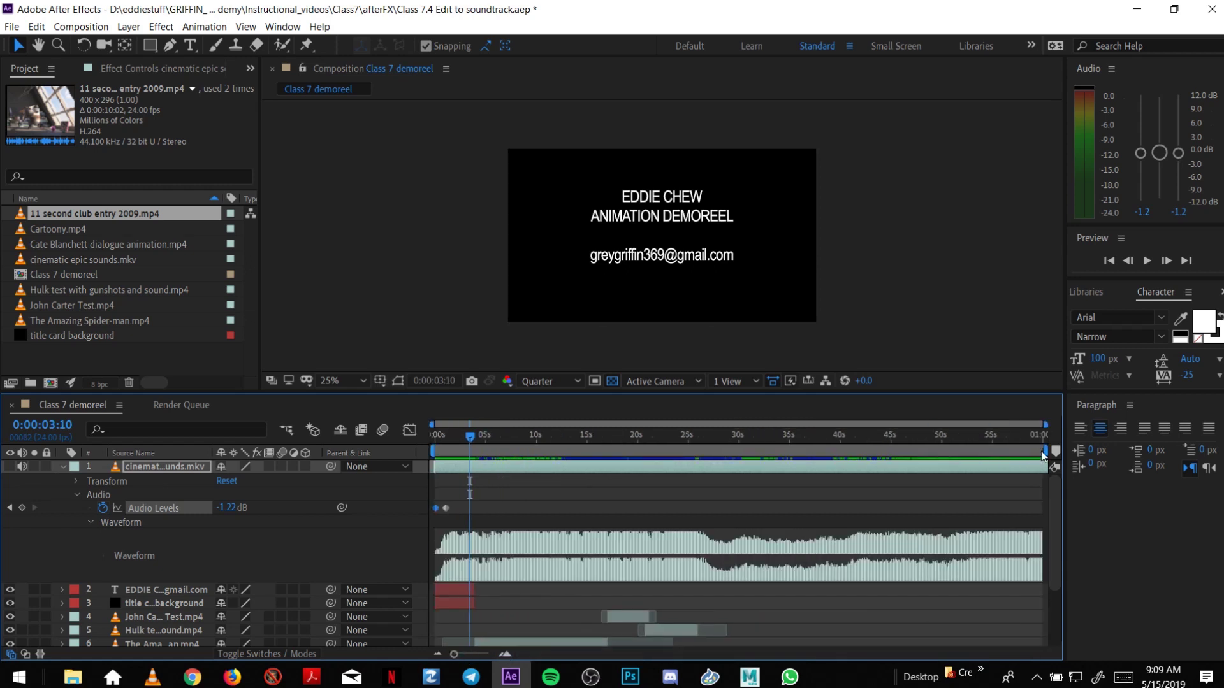
{"action": "left_click_drag", "start_coordinate": [1047, 450], "coordinate": [470, 472]}
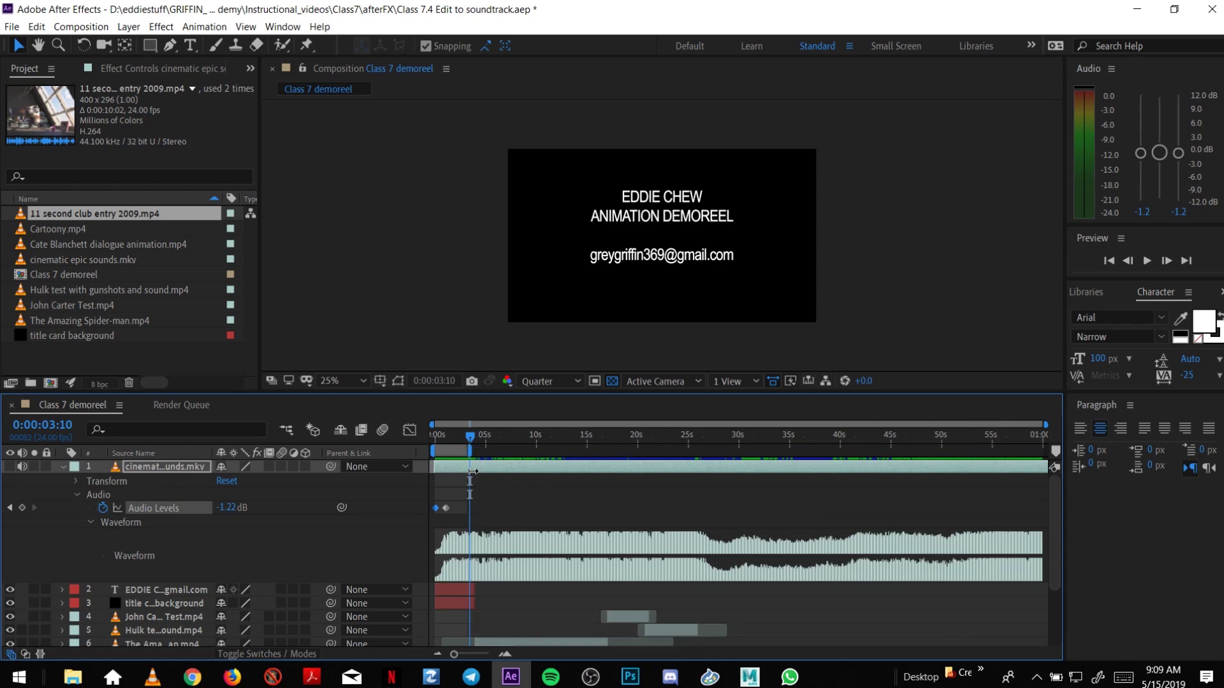
{"action": "left_click", "coordinate": [505, 655]}
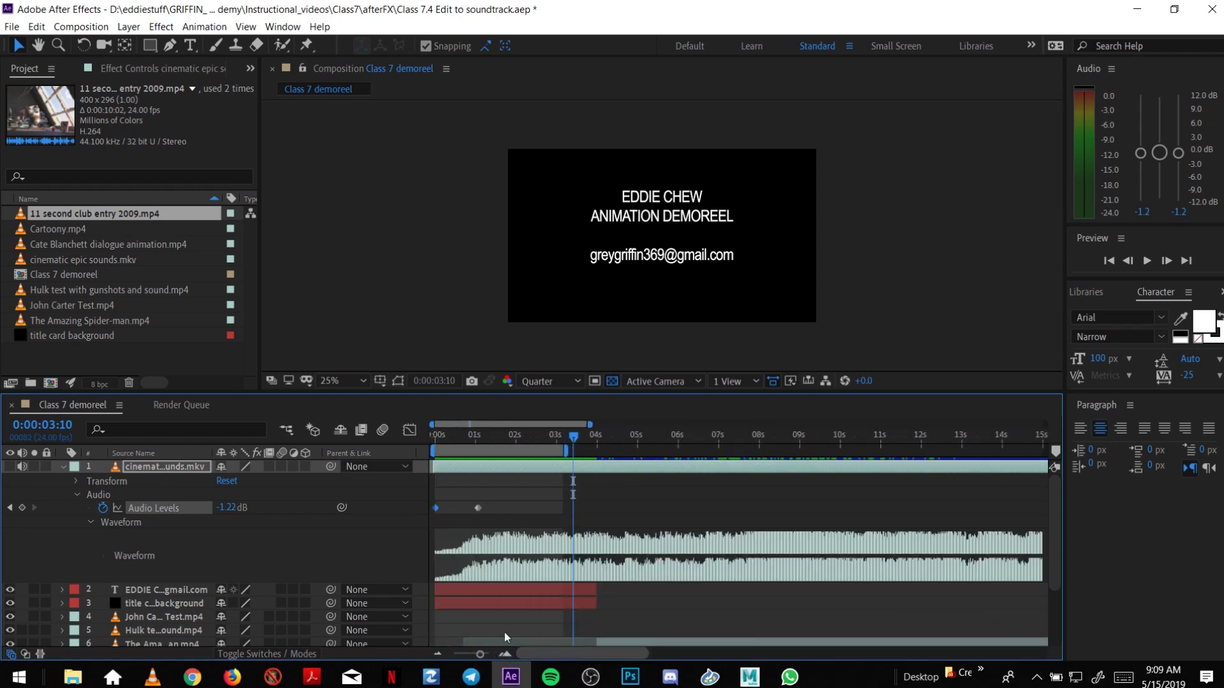
{"action": "left_click_drag", "start_coordinate": [461, 442], "coordinate": [422, 435]}
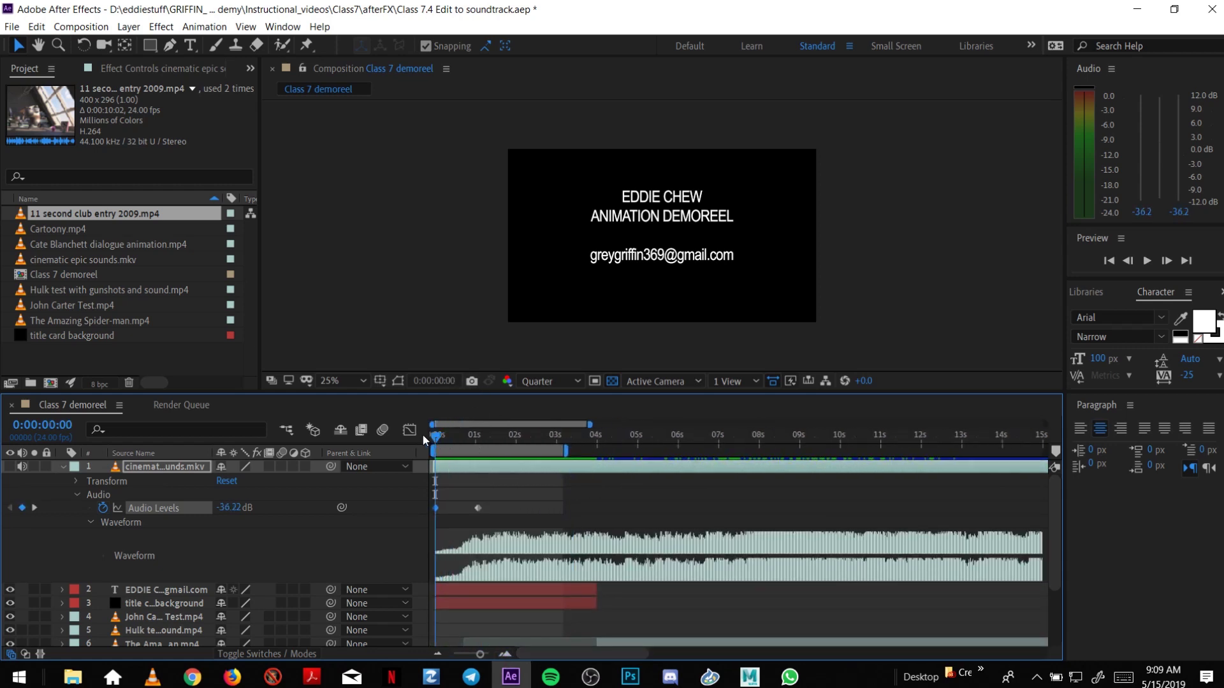
Preview the fade-in, extend the work area to about 6 seconds, and preview again.
{"action": "key", "text": "space"}
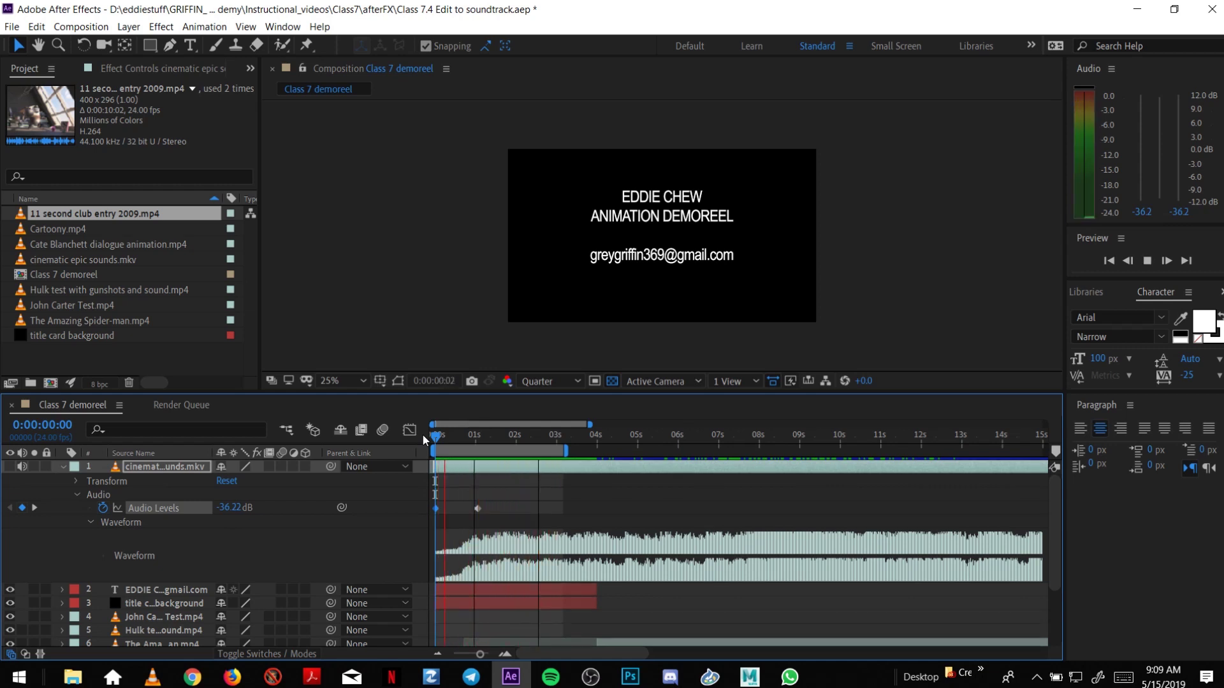
{"action": "key", "text": "space"}
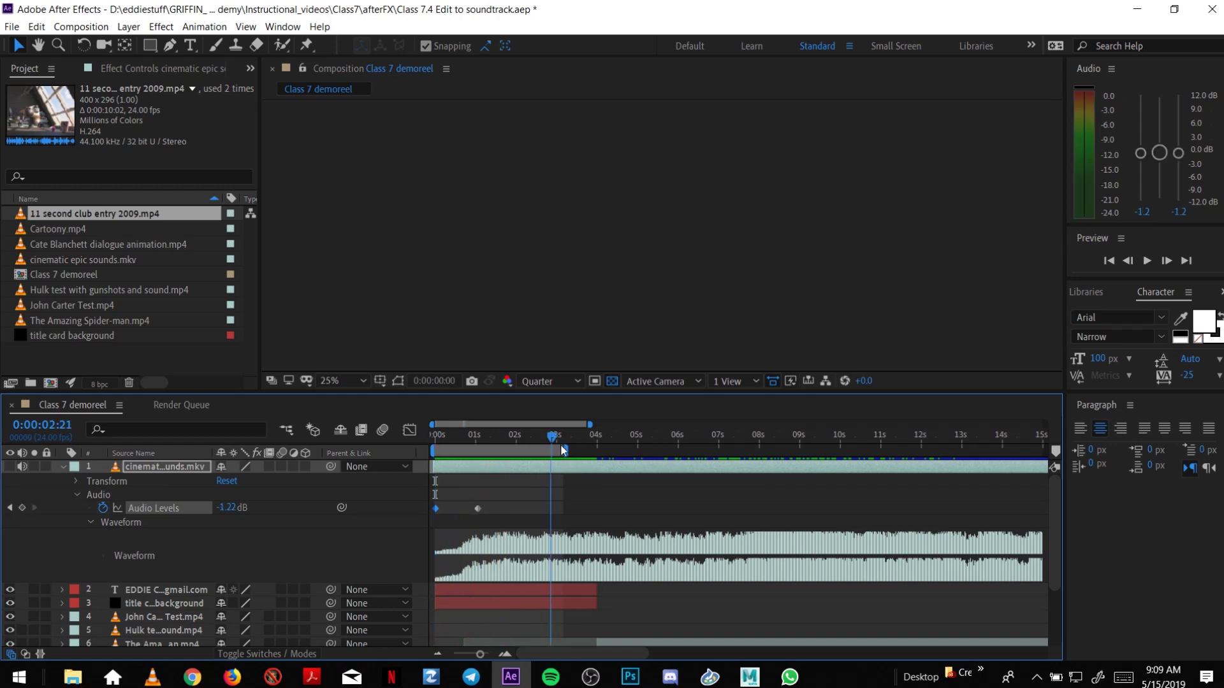
{"action": "left_click_drag", "start_coordinate": [564, 453], "coordinate": [672, 450]}
{"action": "key", "text": "space"}
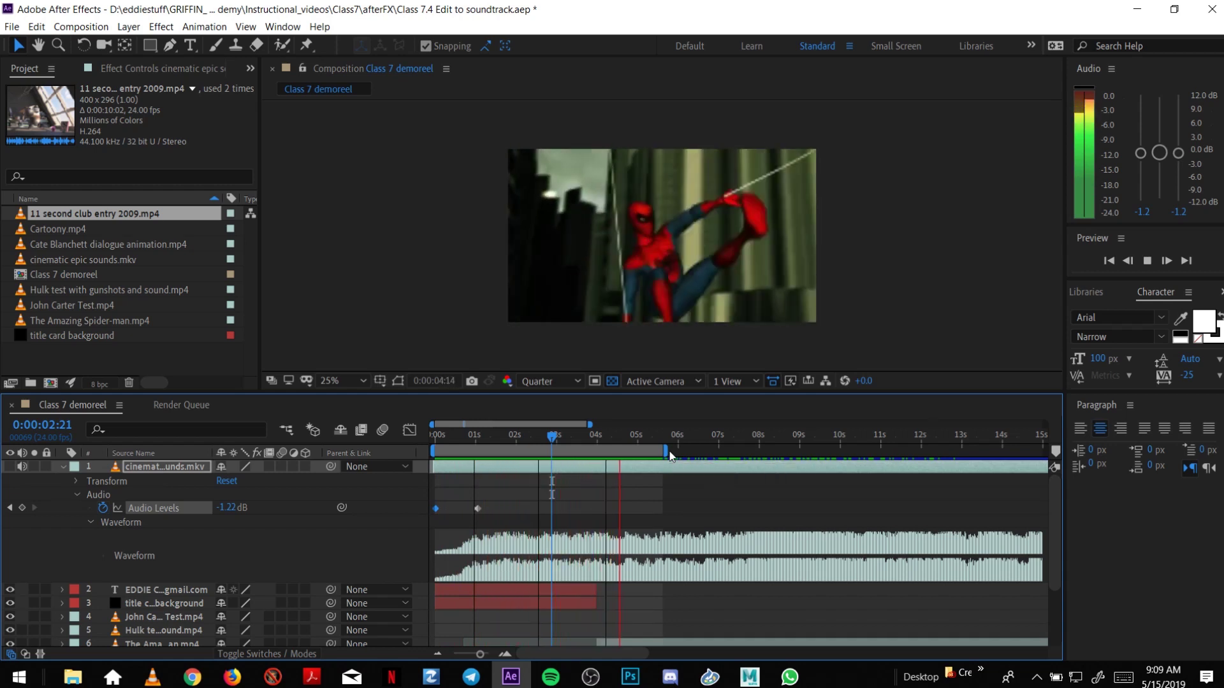
{"action": "key", "text": "space"}
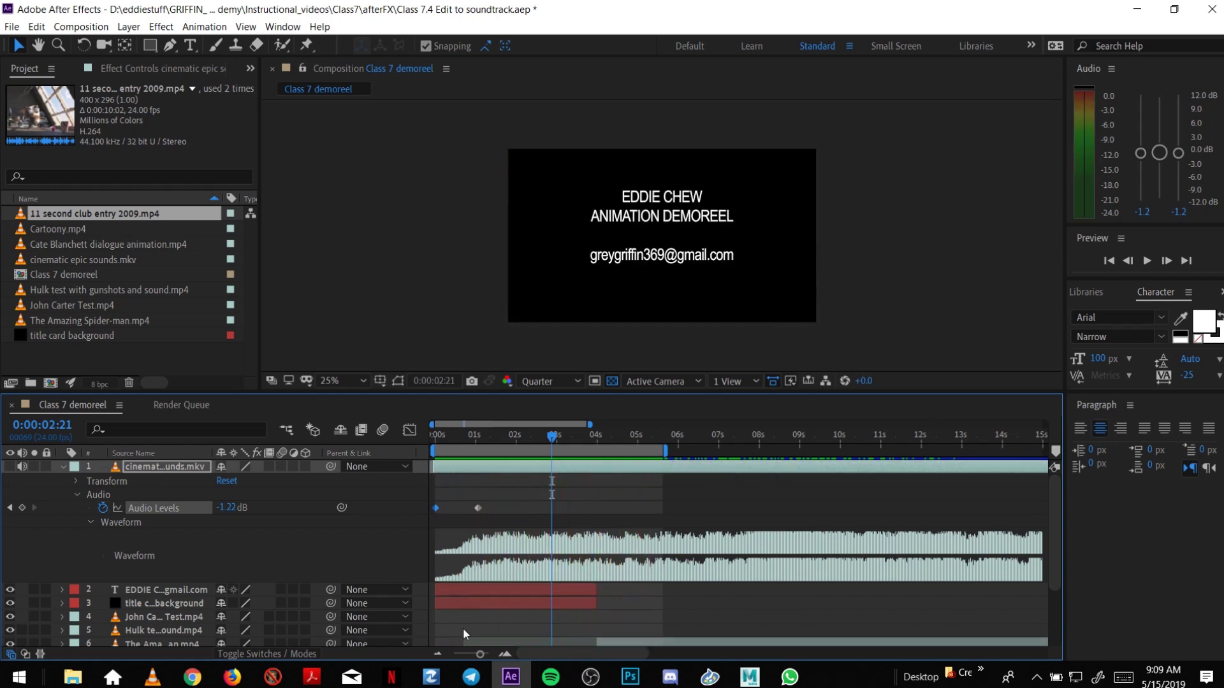
{"action": "left_click_drag", "start_coordinate": [470, 657], "coordinate": [434, 661]}
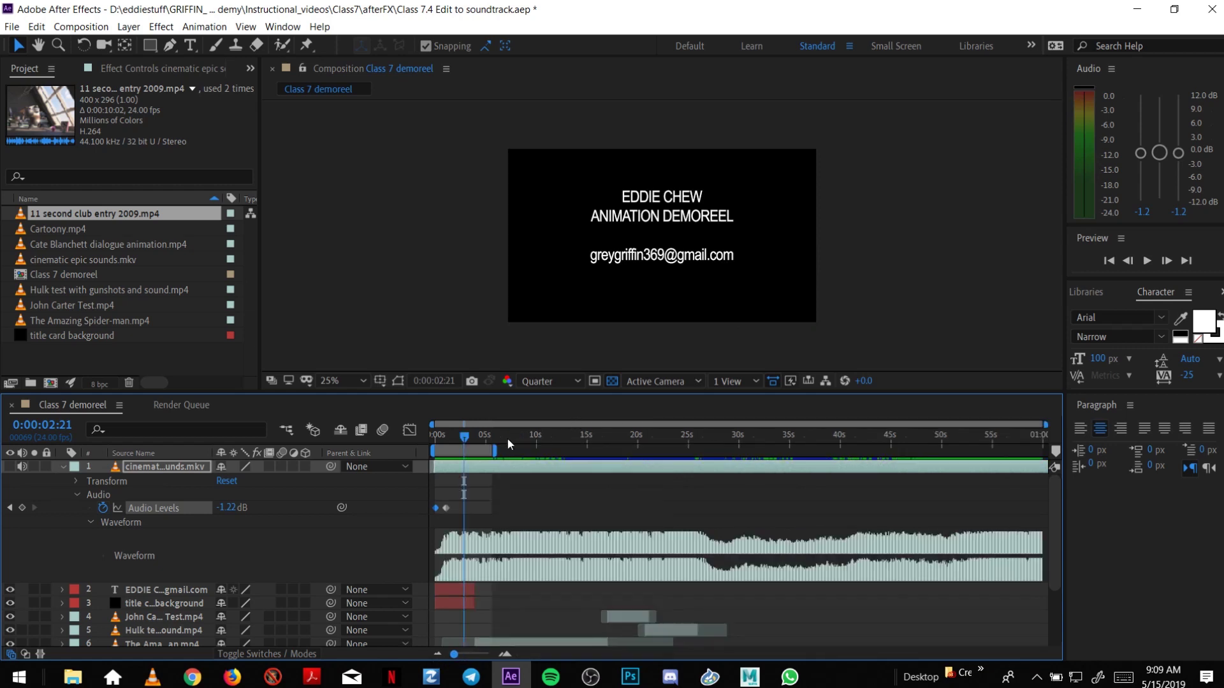
{"action": "left_click_drag", "start_coordinate": [501, 436], "coordinate": [558, 434]}
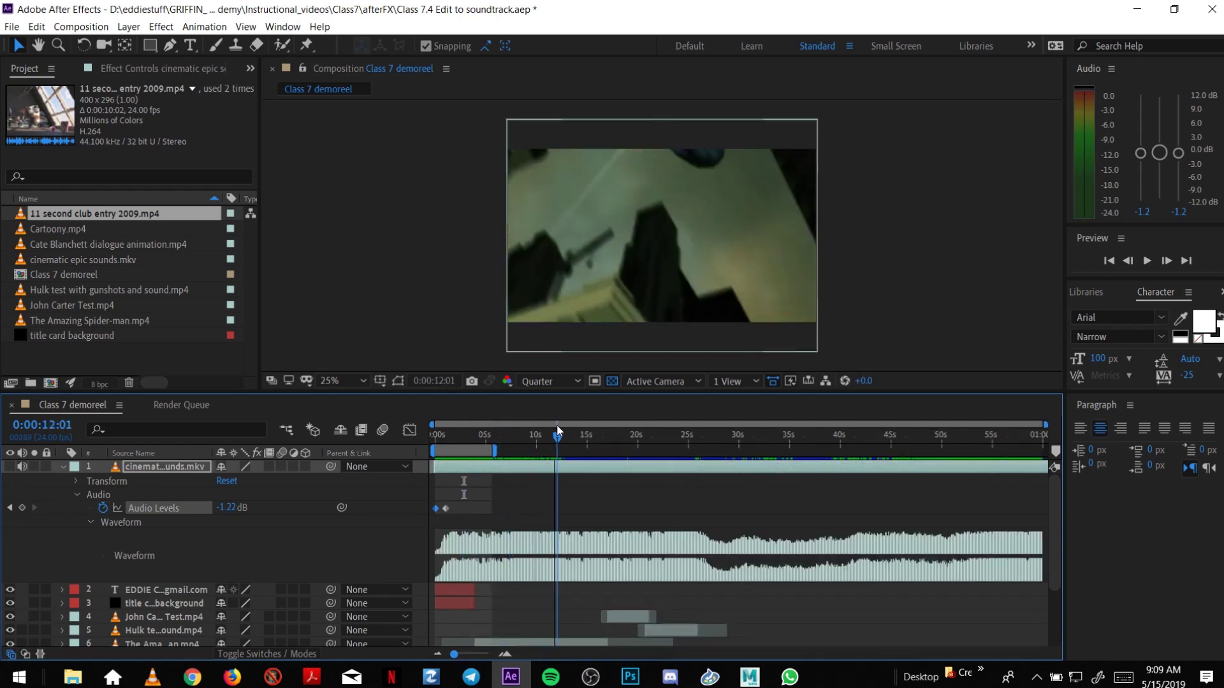
Hide the soundtrack's audio properties and move the work area to start near 26 seconds.
{"action": "left_click", "coordinate": [77, 495]}
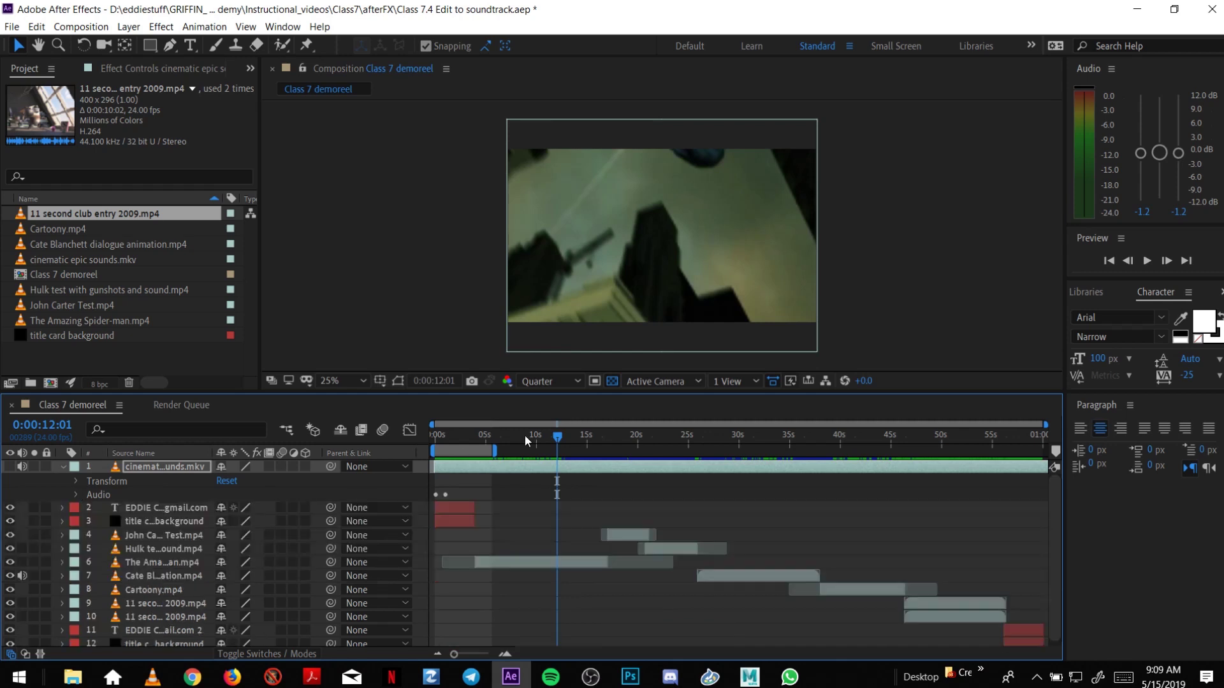
{"action": "left_click_drag", "start_coordinate": [559, 436], "coordinate": [703, 404]}
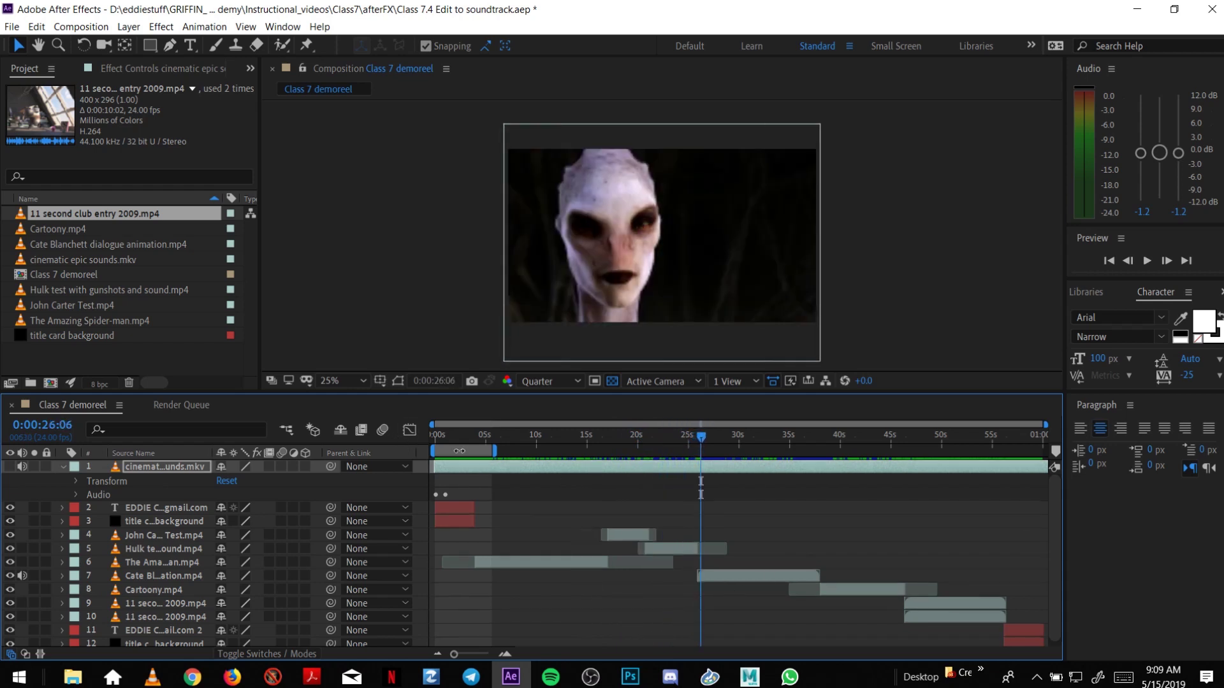
{"action": "left_click_drag", "start_coordinate": [458, 450], "coordinate": [830, 458]}
Zoom in around 26 s, show the soundtrack's audio levels, and enlarge the timeline panel.
{"action": "left_click", "coordinate": [504, 654]}
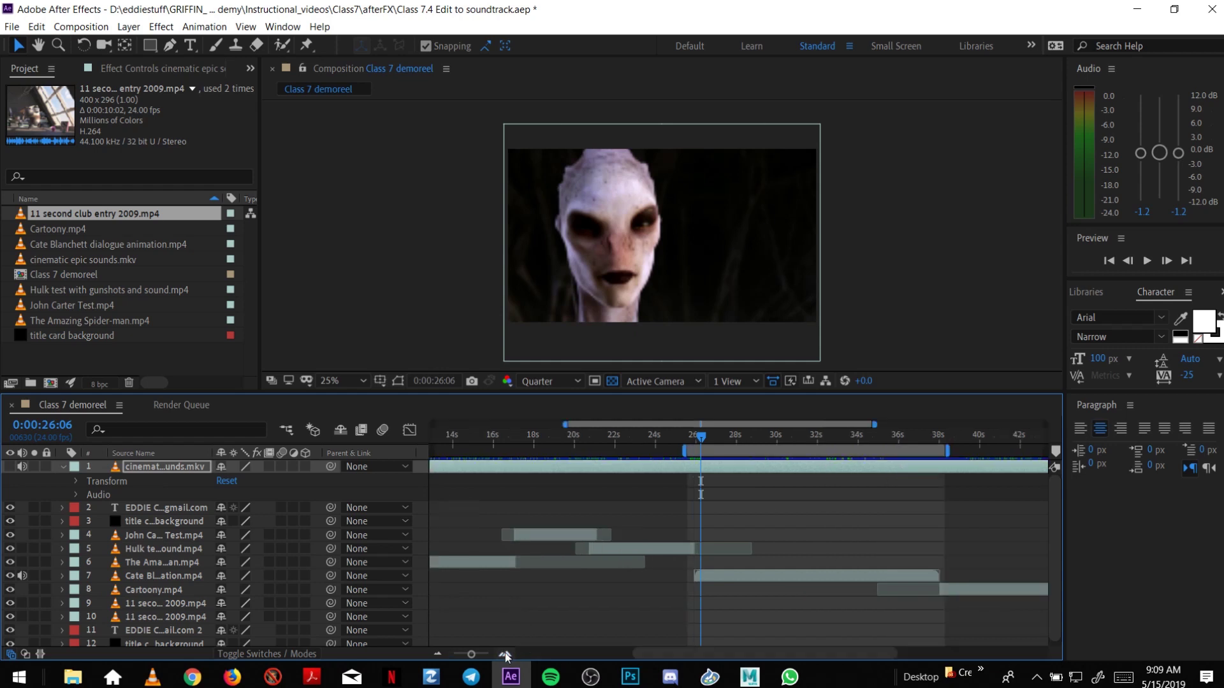
{"action": "left_click", "coordinate": [505, 655]}
{"action": "left_click_drag", "start_coordinate": [727, 654], "coordinate": [767, 662]}
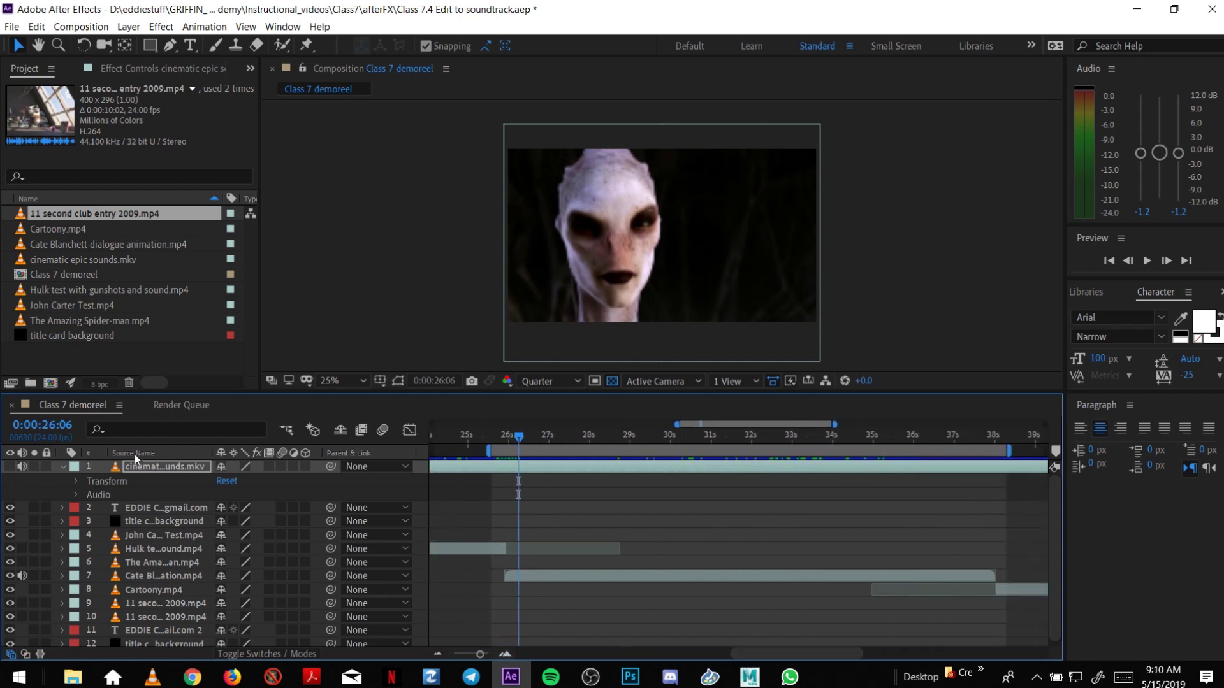
{"action": "left_click", "coordinate": [74, 495]}
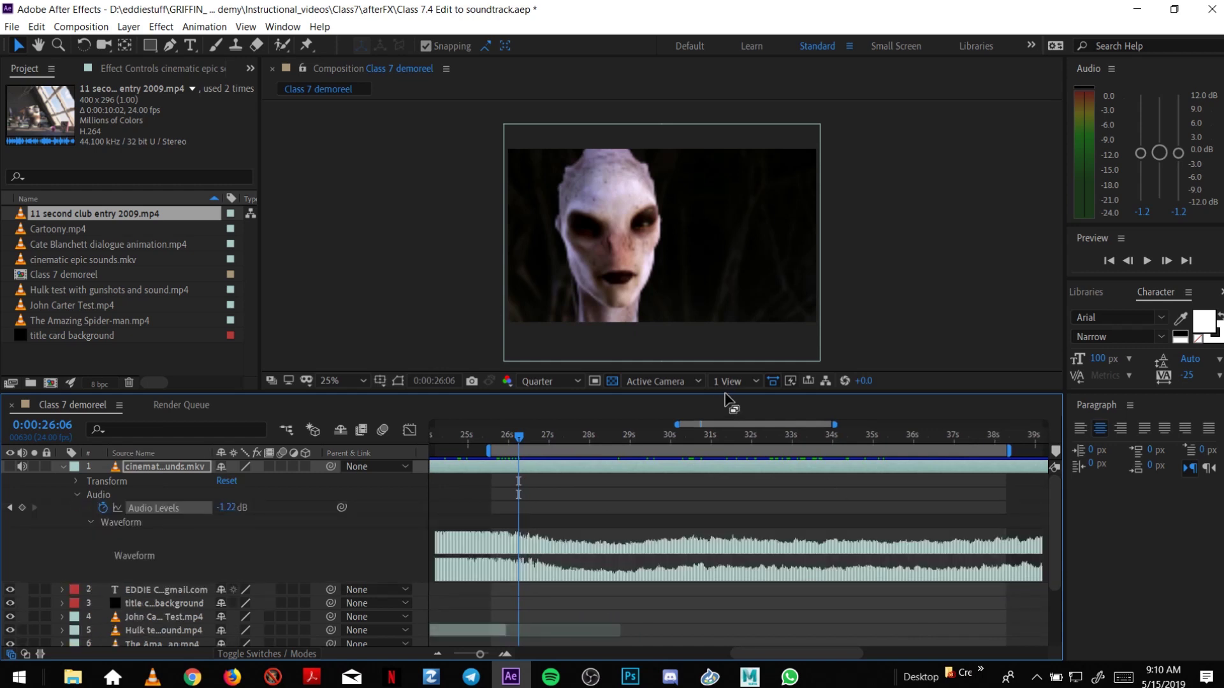
{"action": "left_click_drag", "start_coordinate": [724, 393], "coordinate": [721, 373]}
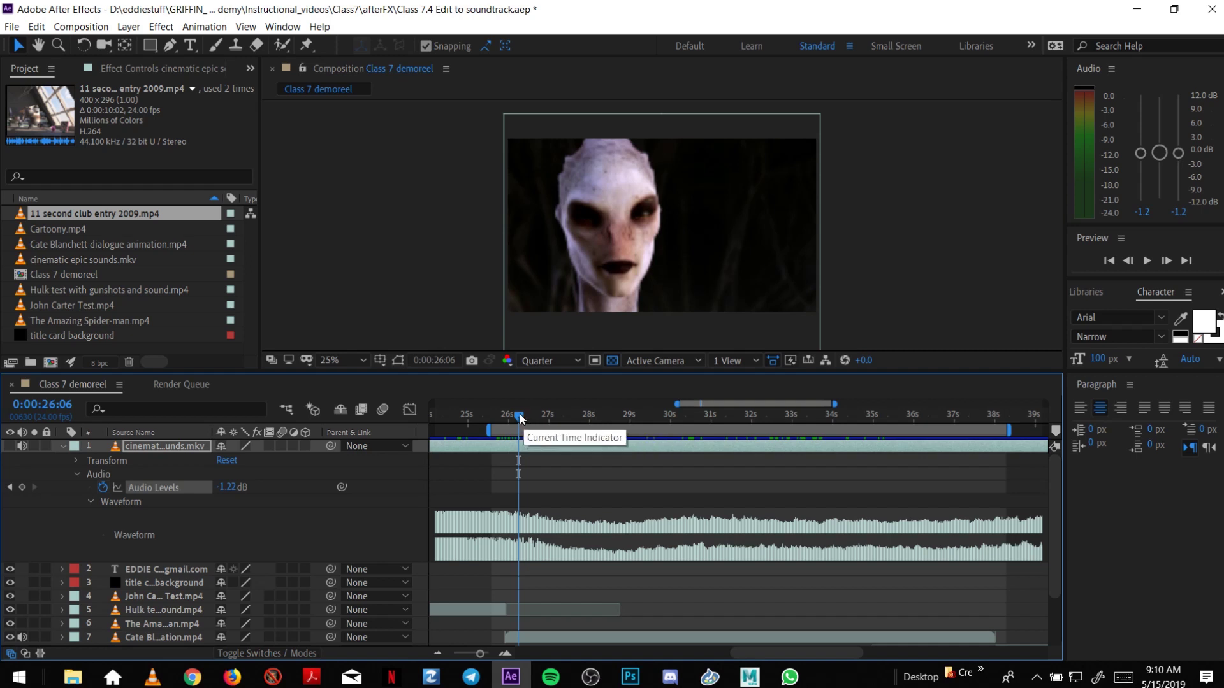
{"action": "left_click_drag", "start_coordinate": [520, 419], "coordinate": [508, 422]}
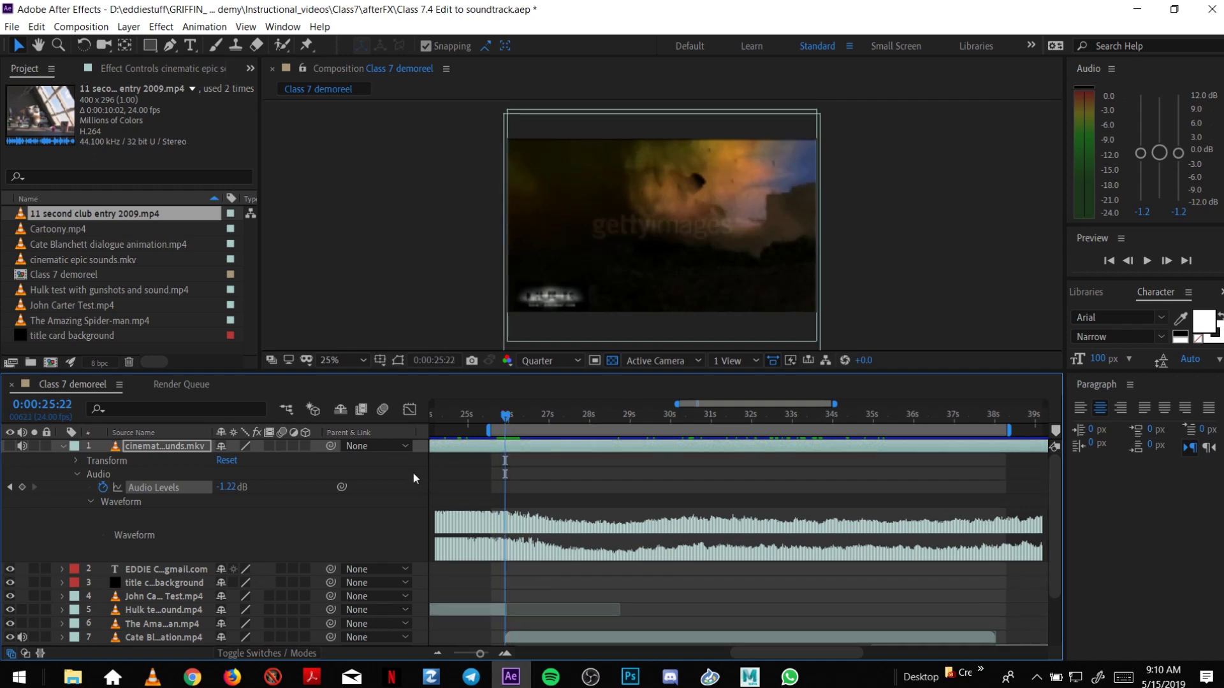
Keyframe the soundtrack at -1.22 dB near 26 s and lower it to -8.22 dB at 0:00:27:01.
{"action": "left_click", "coordinate": [21, 488]}
{"action": "left_click_drag", "start_coordinate": [516, 417], "coordinate": [550, 424]}
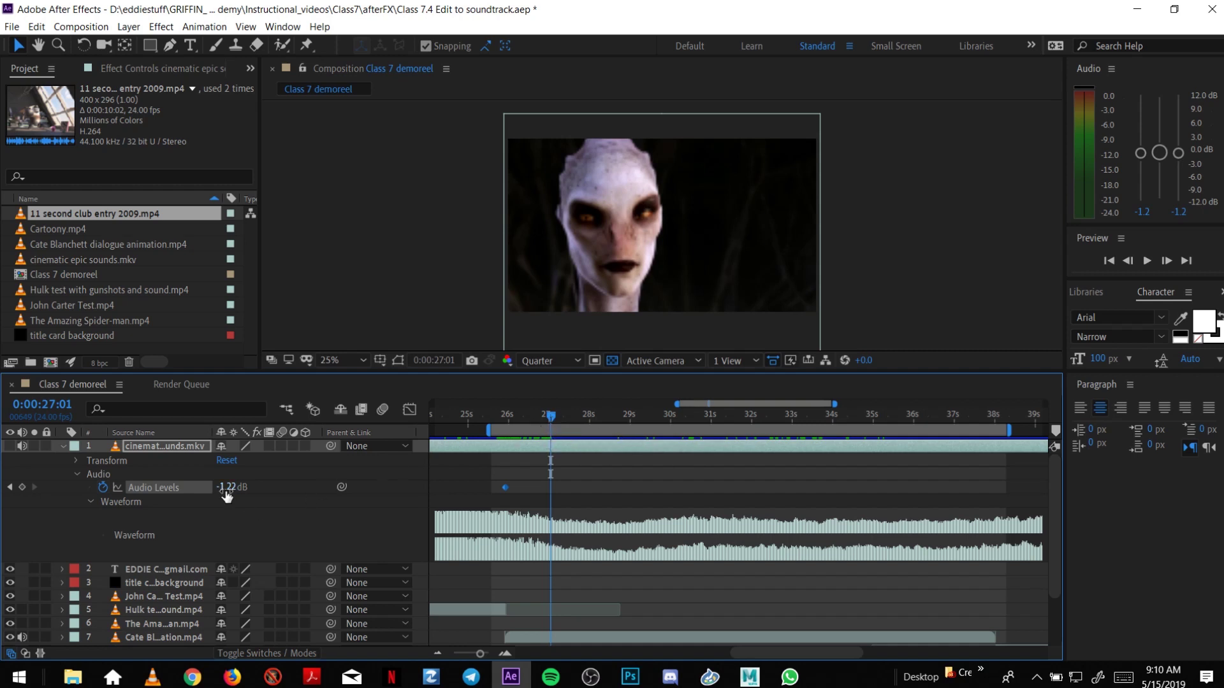
{"action": "left_click_drag", "start_coordinate": [224, 496], "coordinate": [216, 489]}
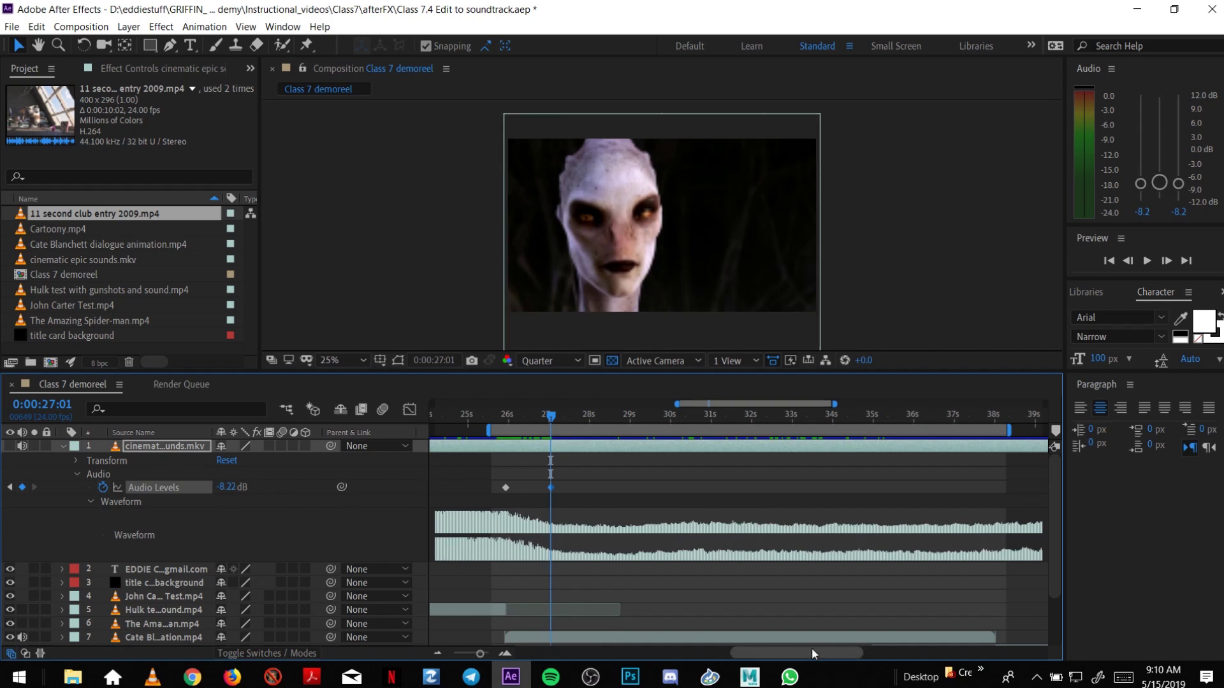
{"action": "left_click_drag", "start_coordinate": [810, 652], "coordinate": [857, 652]}
{"action": "left_click_drag", "start_coordinate": [777, 418], "coordinate": [784, 425]}
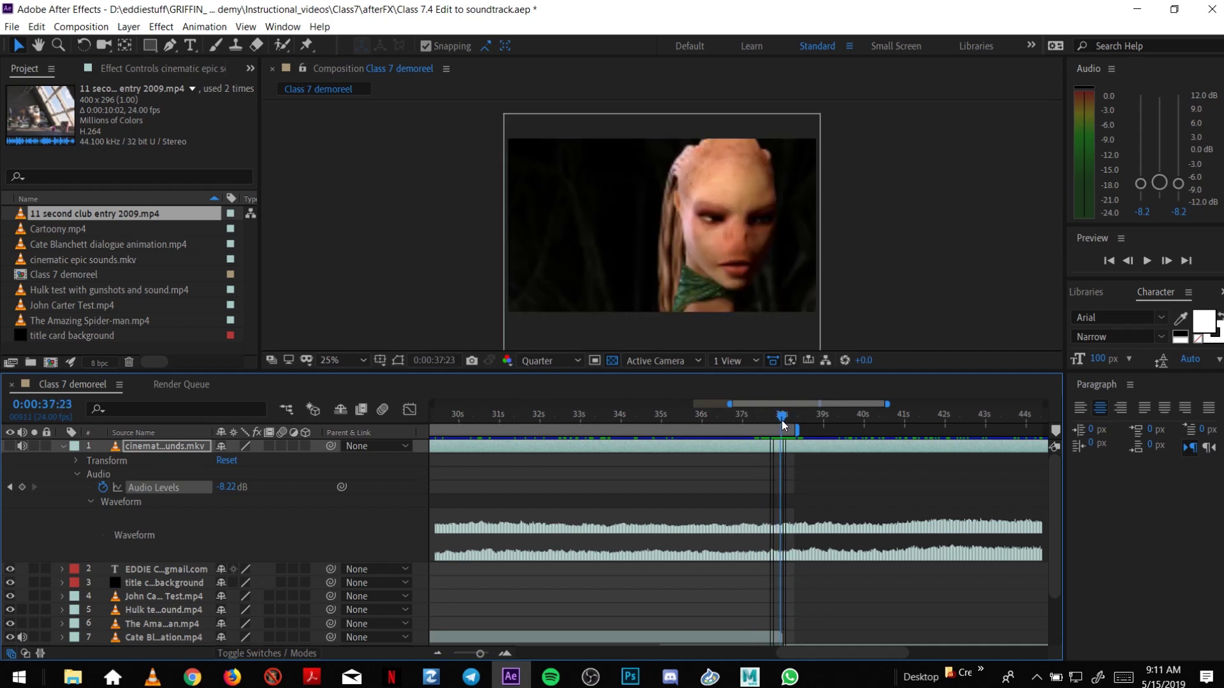
Add a keyframe near 37 s and restore the level to -1.22 dB just past 38 s.
{"action": "key", "text": "Page_Up"}
{"action": "left_click", "coordinate": [22, 488]}
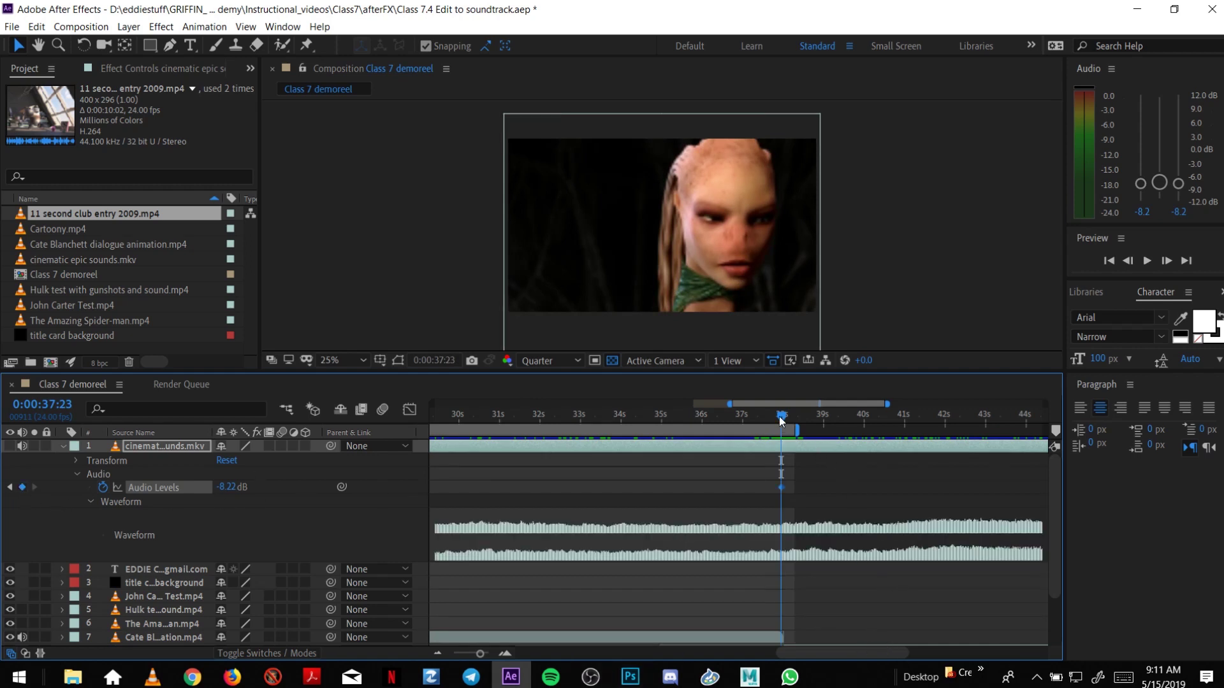
{"action": "left_click_drag", "start_coordinate": [781, 419], "coordinate": [791, 421]}
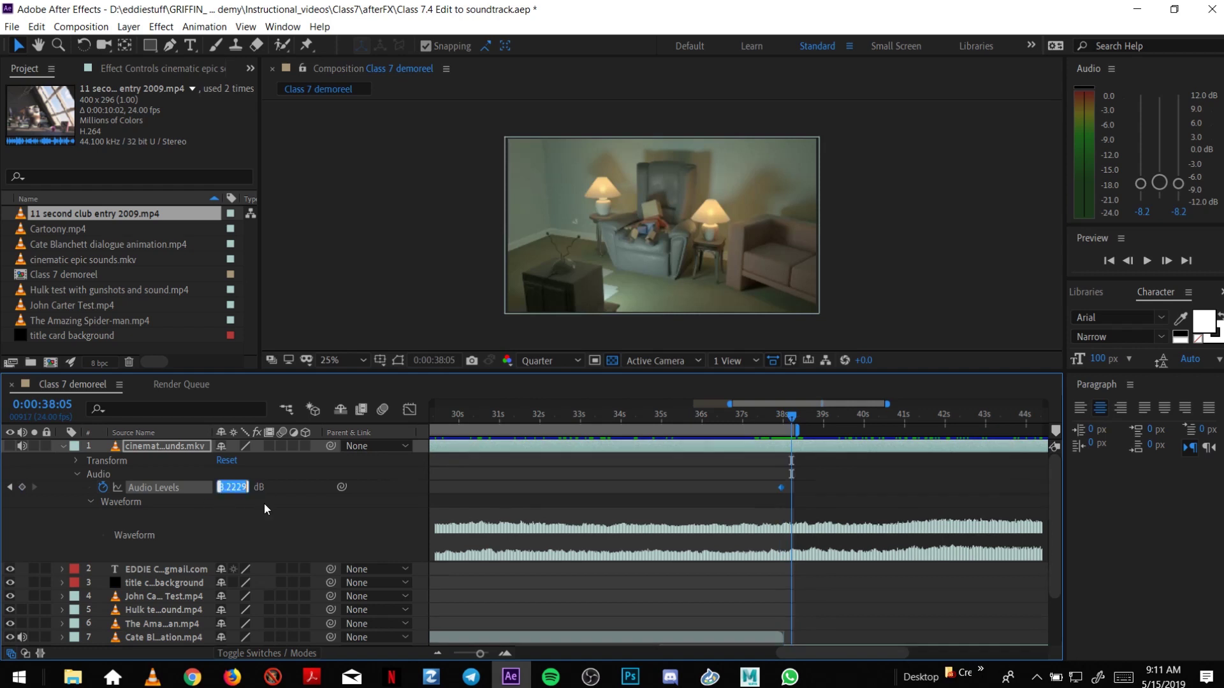
{"action": "type", "text": "-1.22"}
{"action": "key", "text": "Return"}
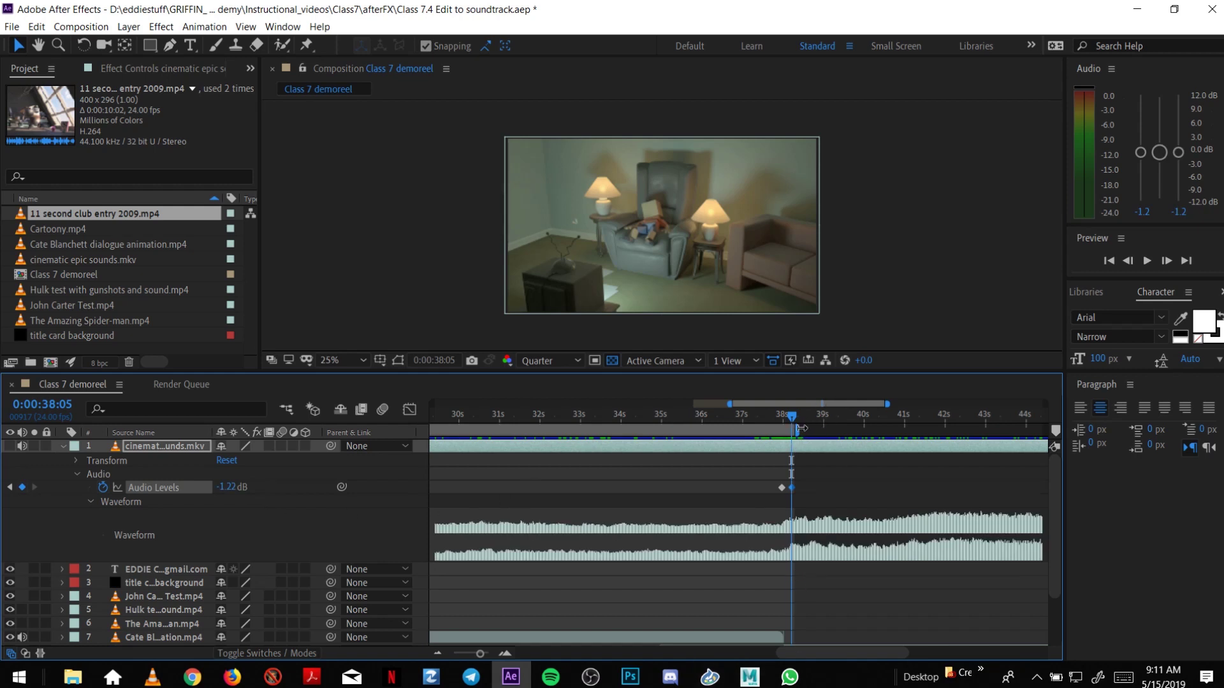
Widen the work area to run from about 25 s to about 39 s.
{"action": "left_click_drag", "start_coordinate": [805, 429], "coordinate": [831, 431]}
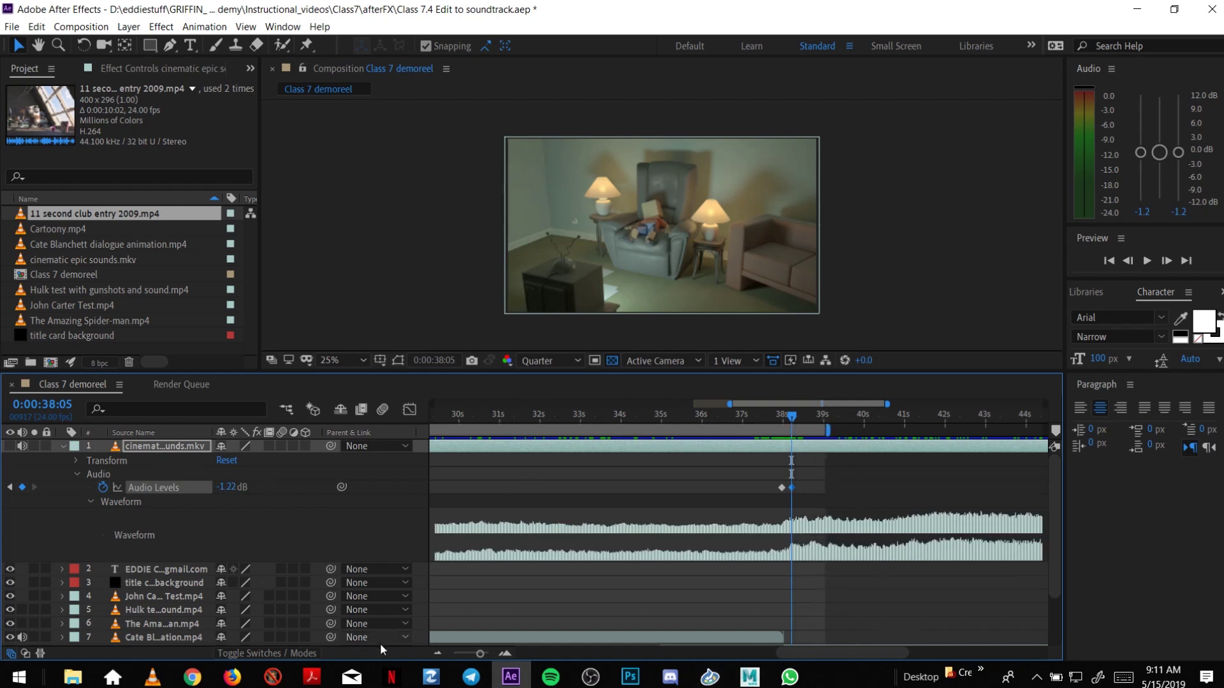
{"action": "left_click", "coordinate": [438, 654]}
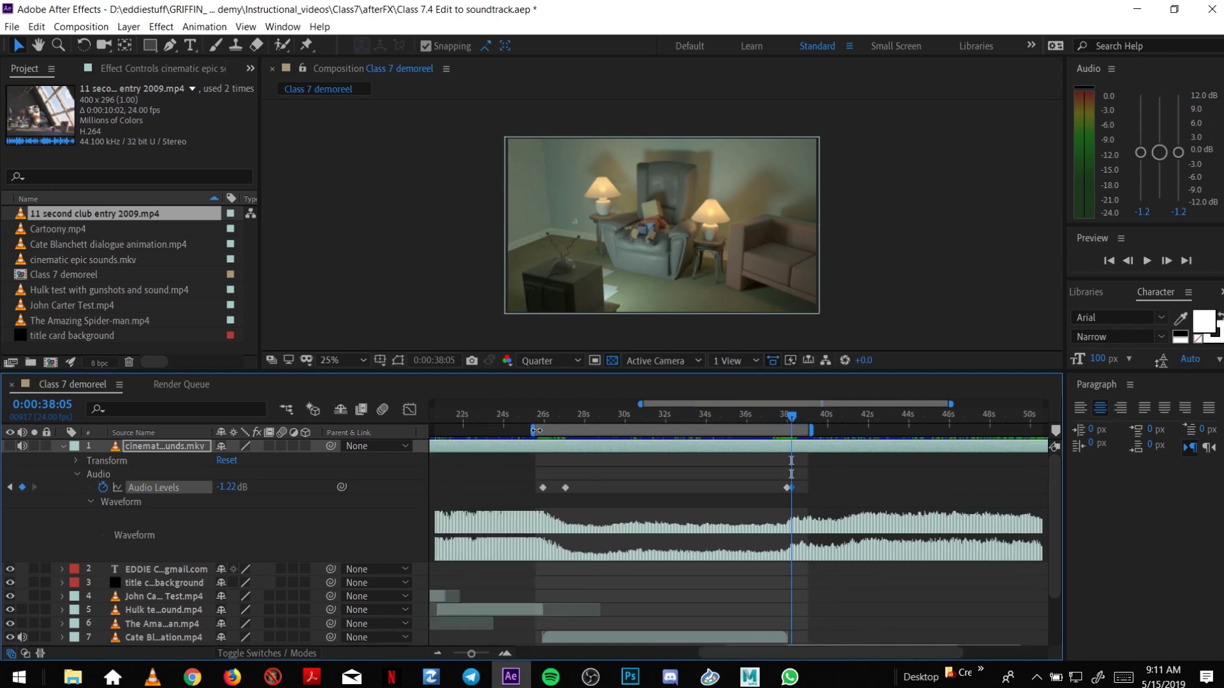
{"action": "left_click_drag", "start_coordinate": [523, 434], "coordinate": [521, 436]}
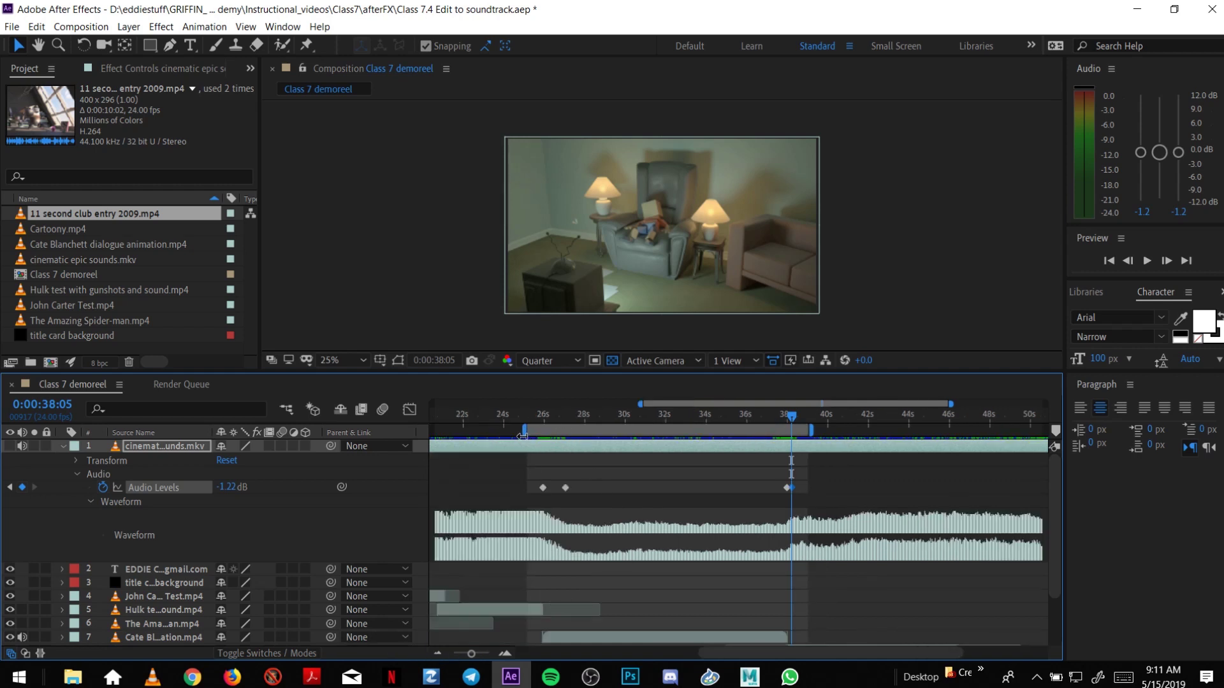
Save the project with Ctrl+S and preview the soundtrack dip from 25:05 to 27:00.
{"action": "left_click", "coordinate": [76, 473]}
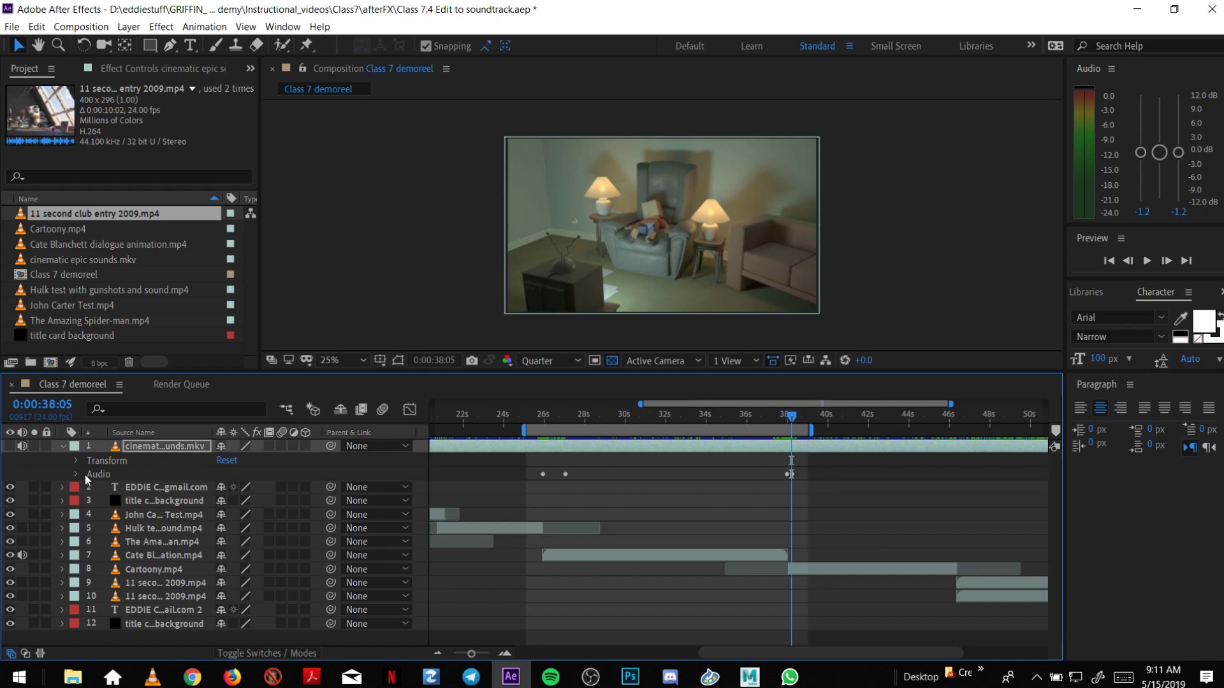
{"action": "key", "text": "ctrl+s"}
{"action": "left_click_drag", "start_coordinate": [531, 414], "coordinate": [528, 415]}
{"action": "key", "text": "space"}
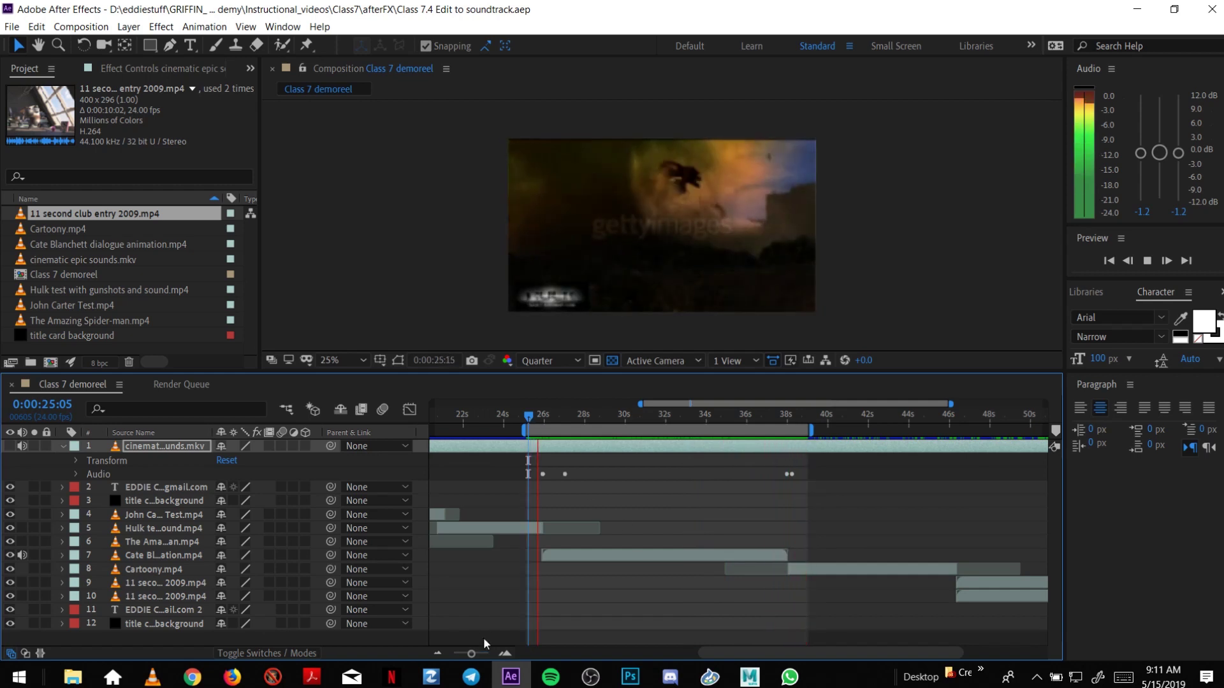
{"action": "left_click", "coordinate": [545, 415]}
{"action": "left_click_drag", "start_coordinate": [546, 415], "coordinate": [564, 414]}
{"action": "left_click", "coordinate": [509, 654]}
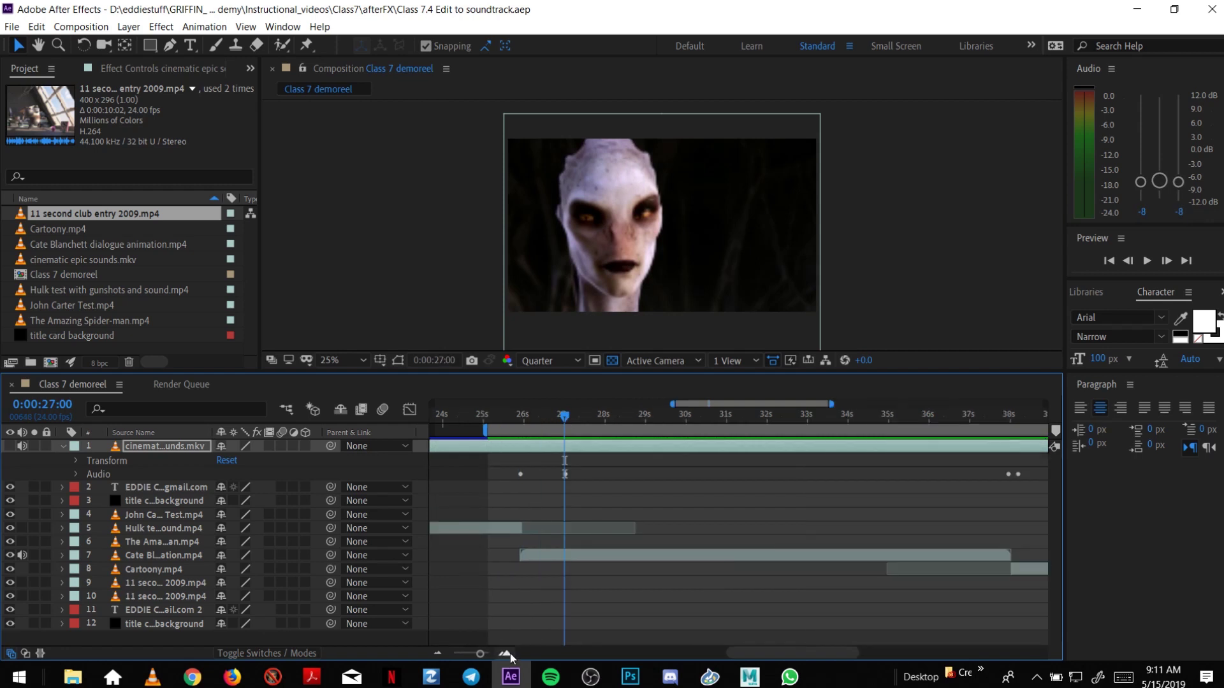
Lower the soundtrack's Audio Levels keyframe at 27:01 to -17.22 dB.
{"action": "left_click", "coordinate": [77, 474]}
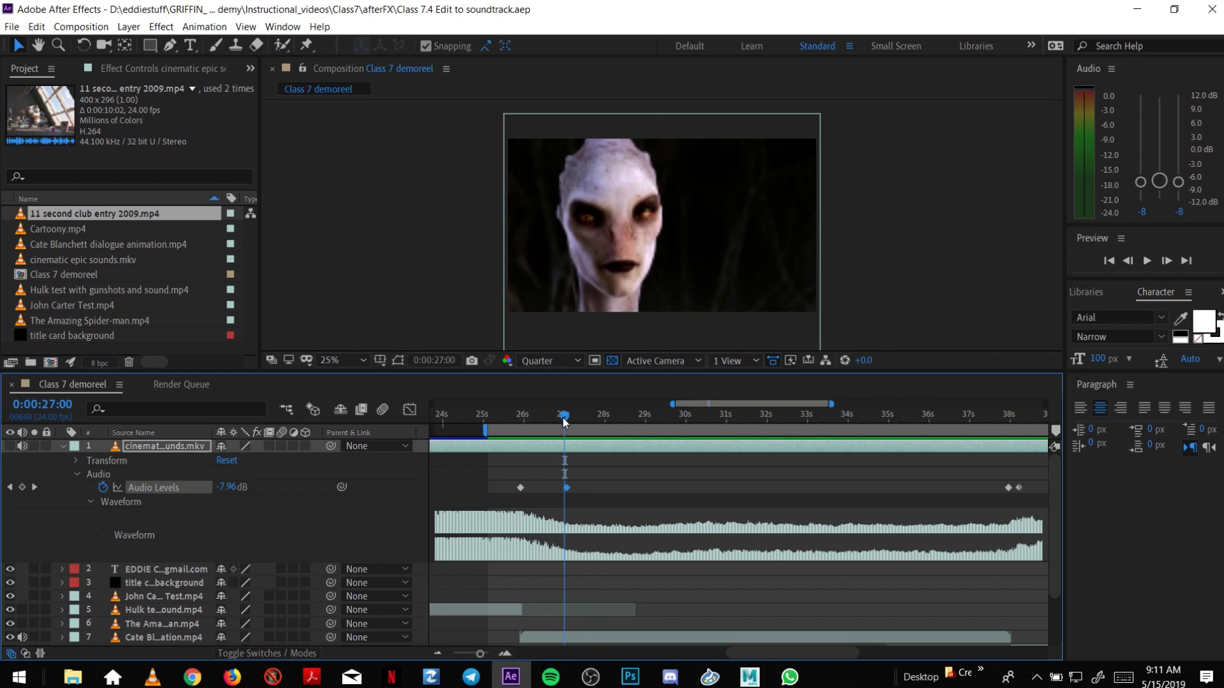
{"action": "left_click_drag", "start_coordinate": [563, 422], "coordinate": [568, 424]}
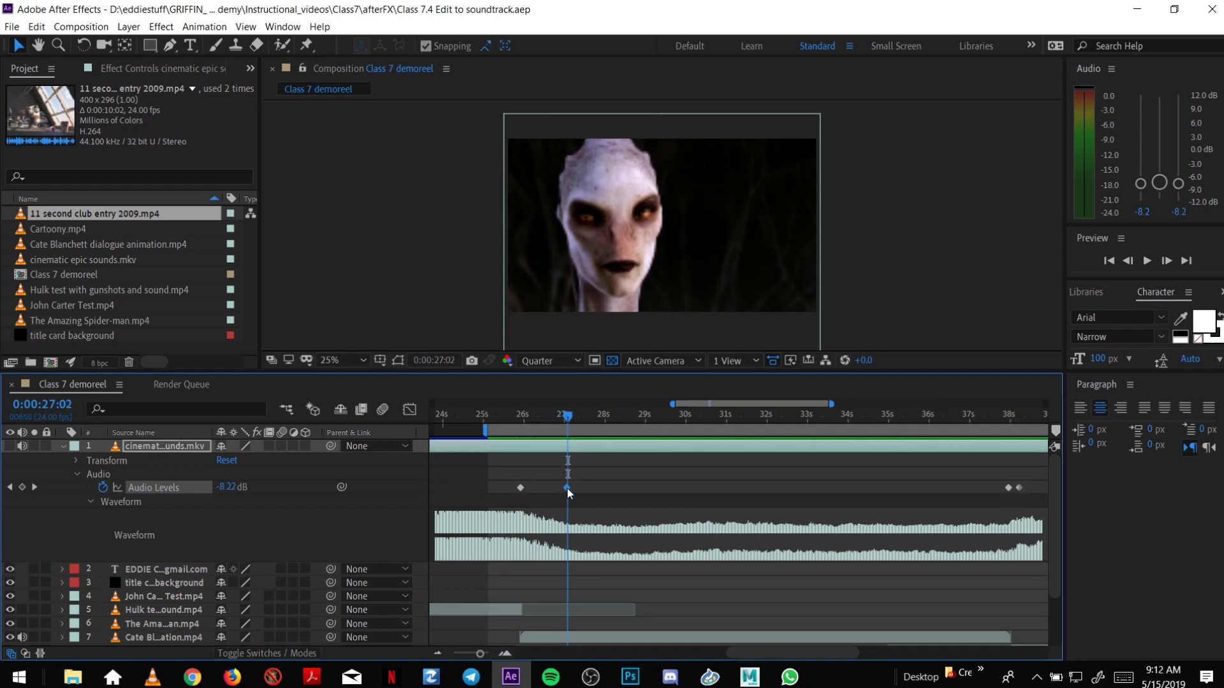
{"action": "key", "text": "Page_Up"}
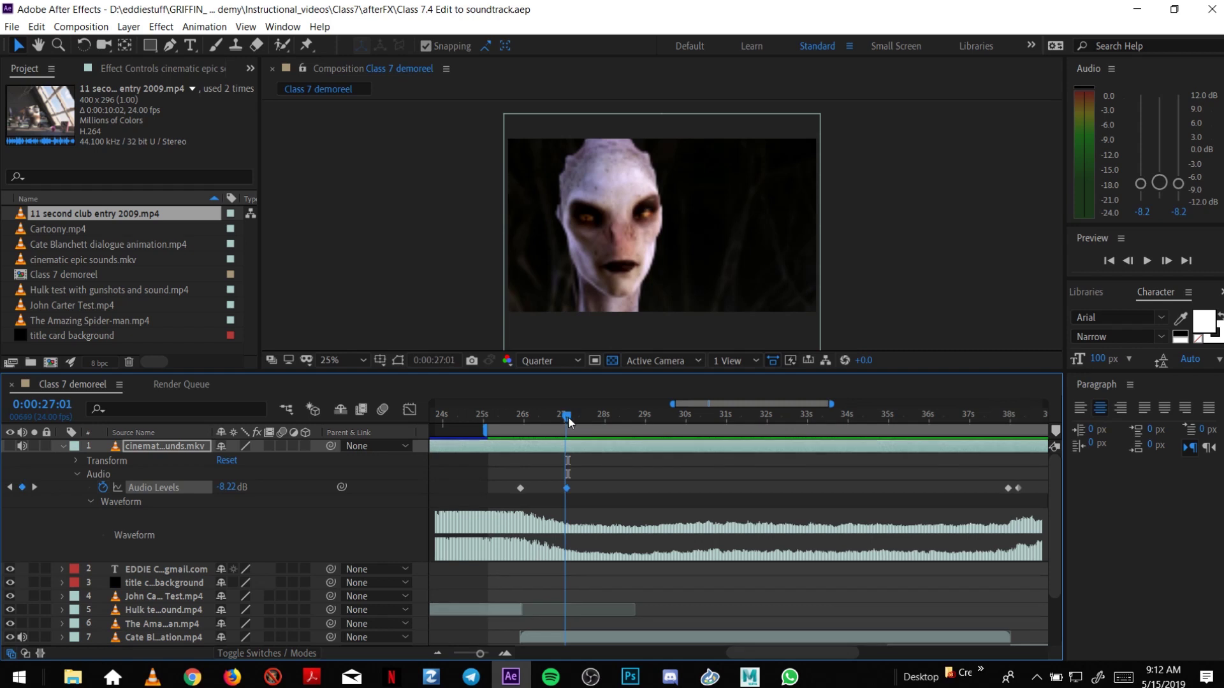
{"action": "left_click_drag", "start_coordinate": [569, 423], "coordinate": [568, 424]}
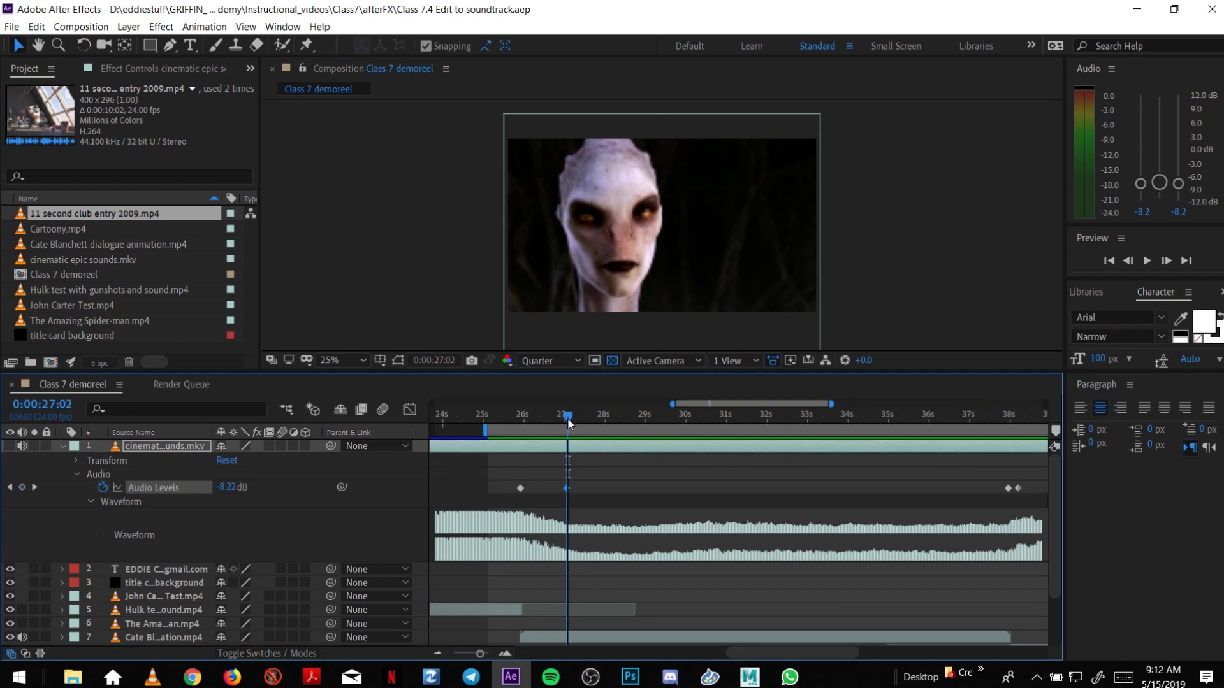
{"action": "left_click", "coordinate": [503, 658]}
{"action": "left_click_drag", "start_coordinate": [568, 413], "coordinate": [566, 415]}
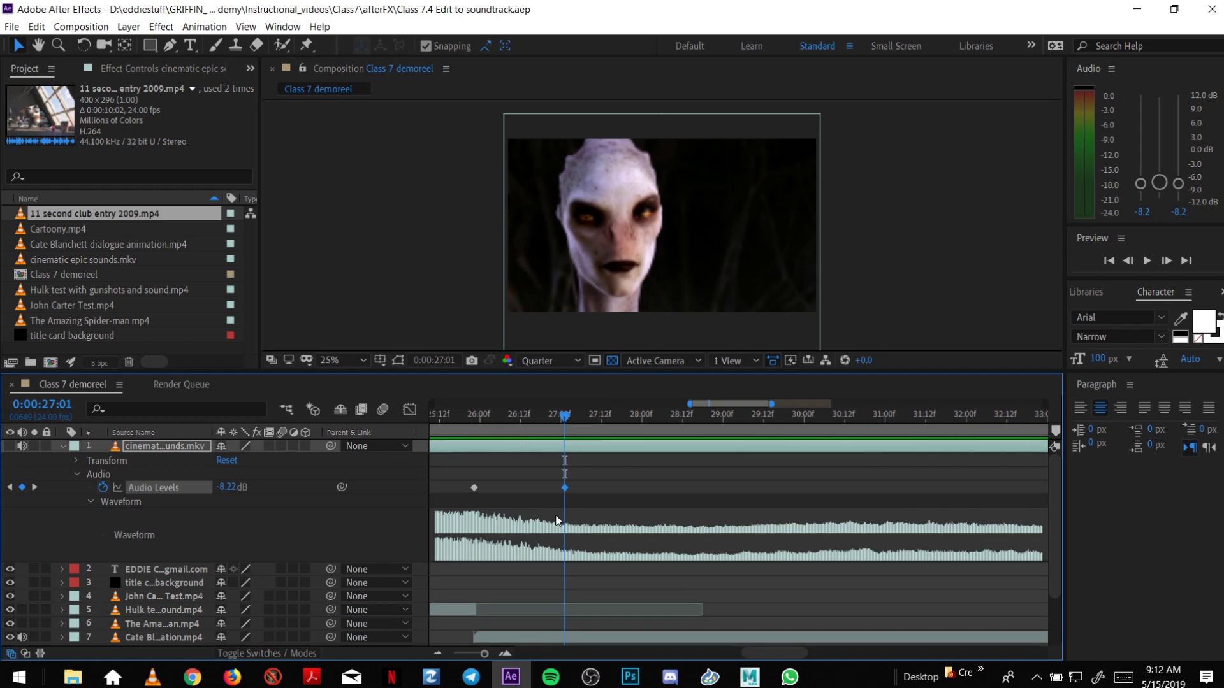
{"action": "right_click", "coordinate": [564, 487]}
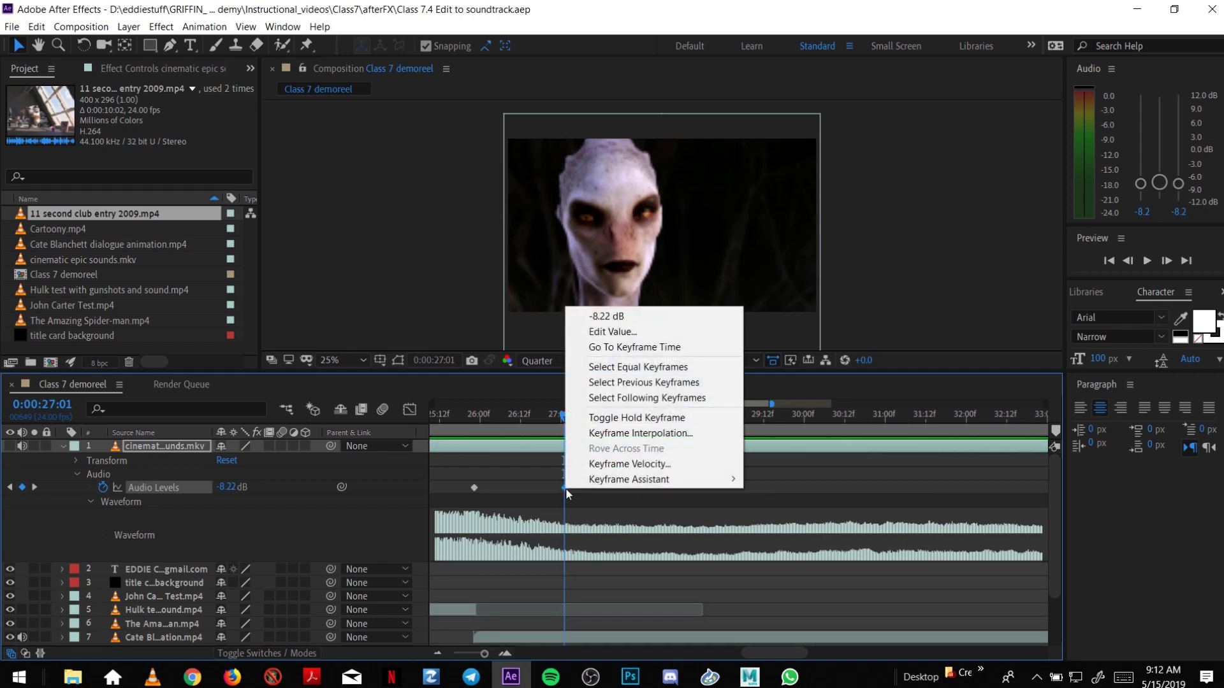
{"action": "left_click", "coordinate": [601, 346]}
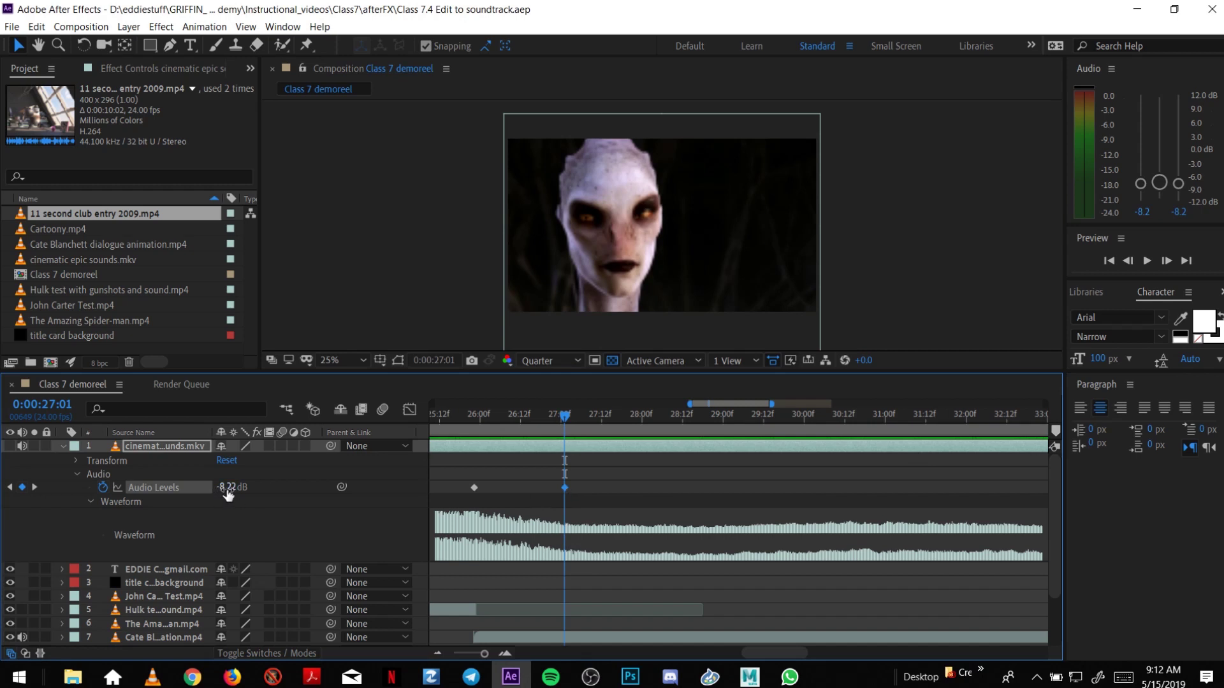
{"action": "left_click_drag", "start_coordinate": [228, 495], "coordinate": [221, 489]}
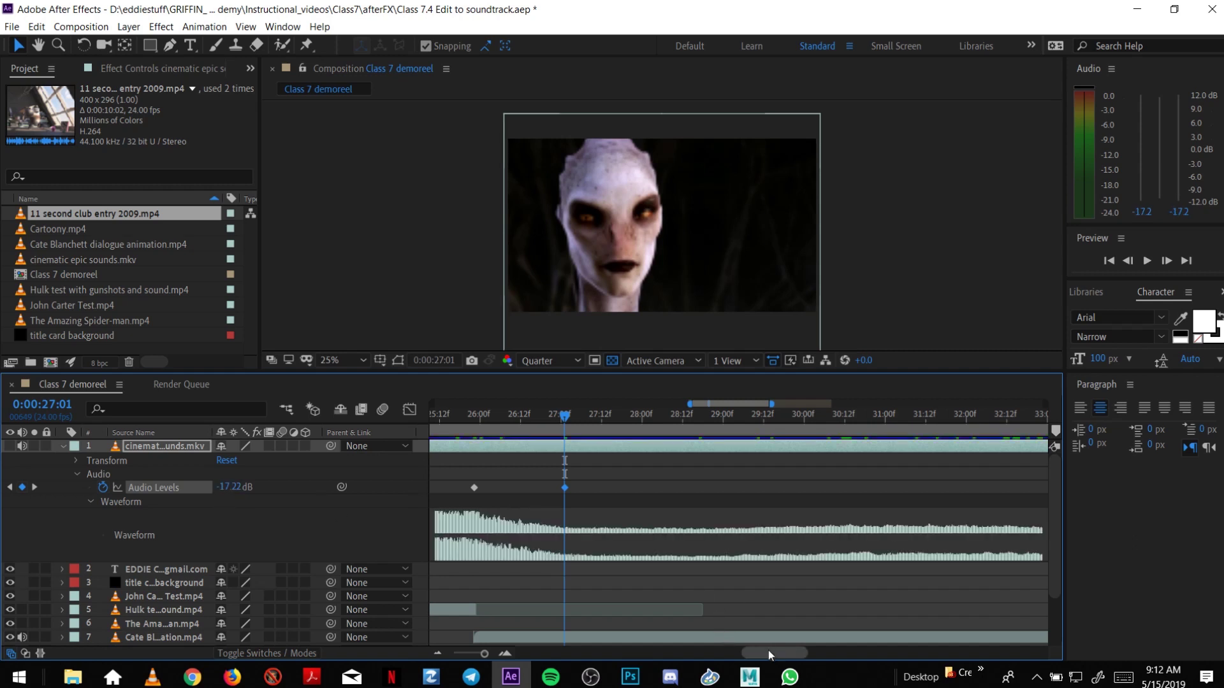
{"action": "left_click_drag", "start_coordinate": [769, 652], "coordinate": [833, 646]}
Lower the Audio Levels keyframe at 37:23 to -17.22 dB too, then zoom the timeline out.
{"action": "left_click", "coordinate": [908, 415]}
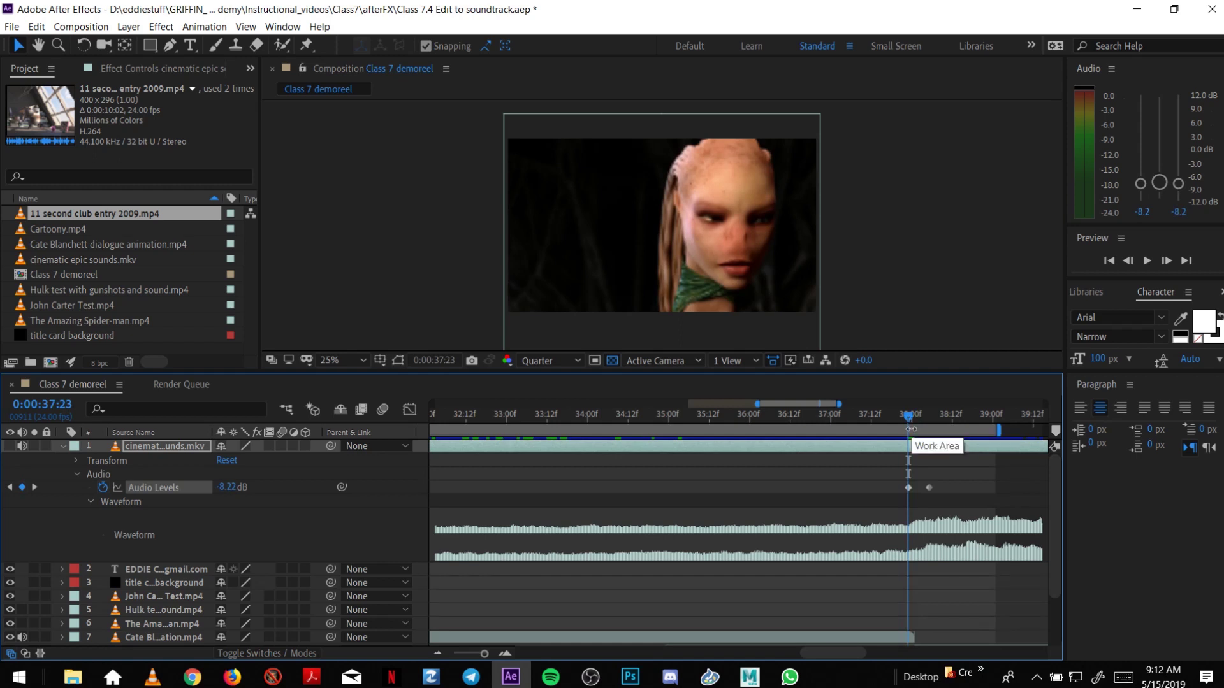
{"action": "left_click", "coordinate": [909, 488]}
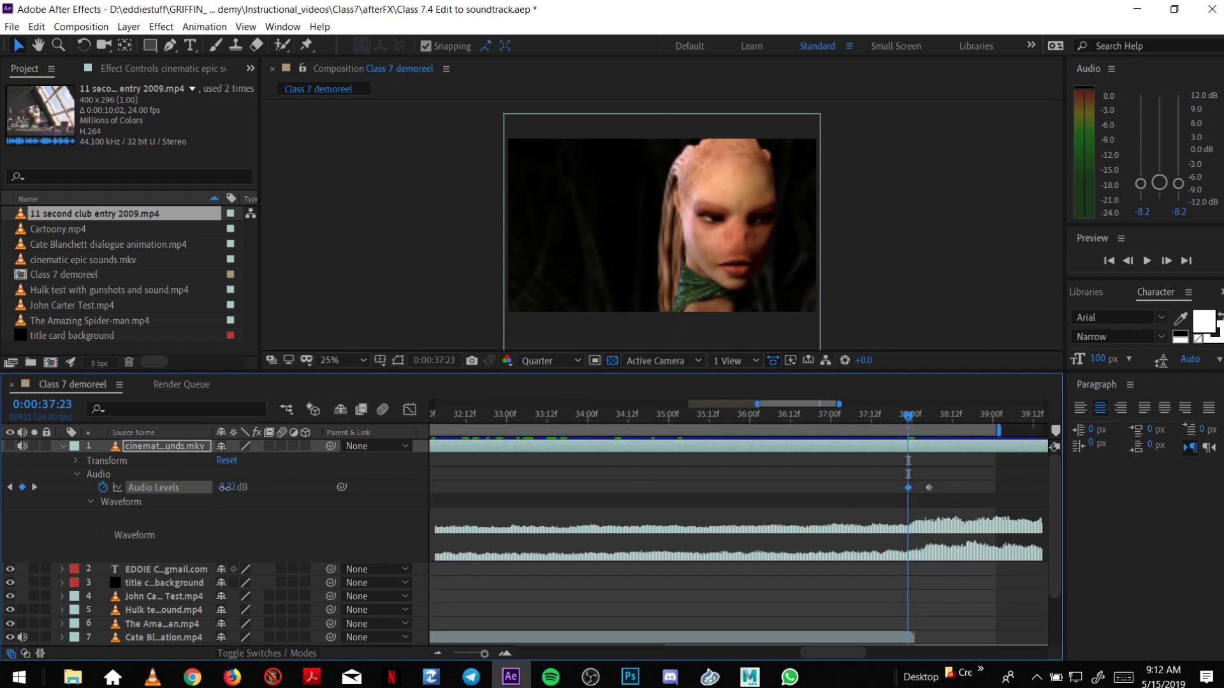
{"action": "left_click_drag", "start_coordinate": [224, 488], "coordinate": [221, 490]}
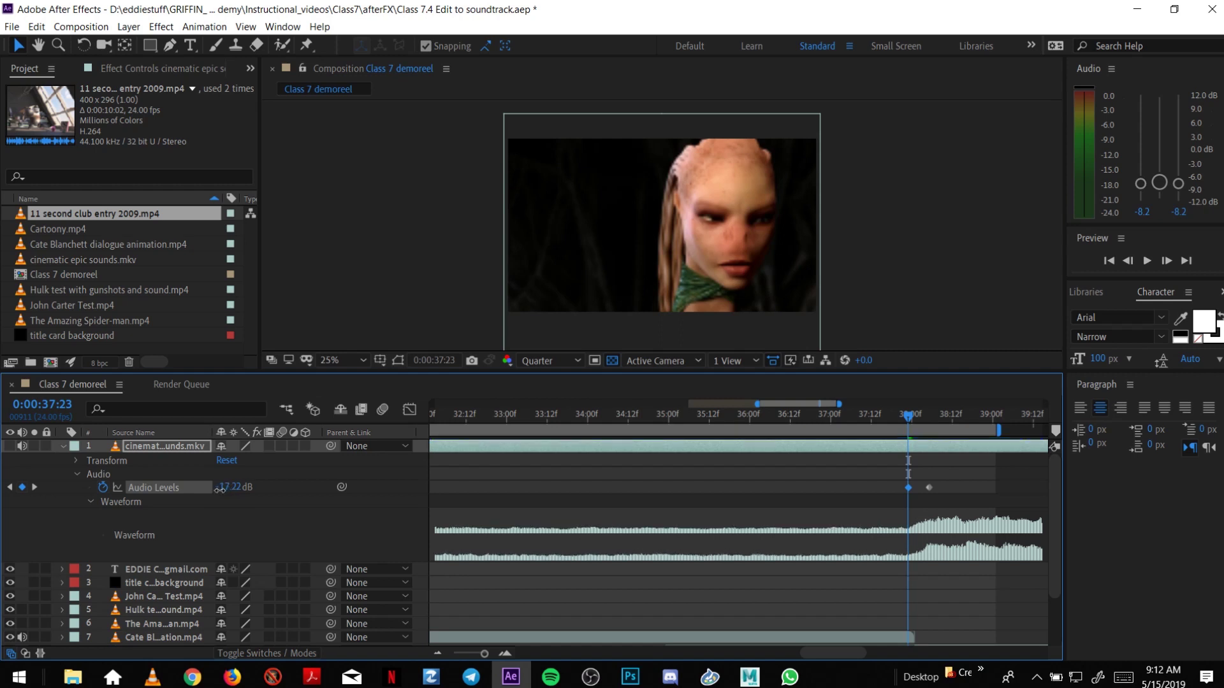
{"action": "left_click", "coordinate": [438, 652]}
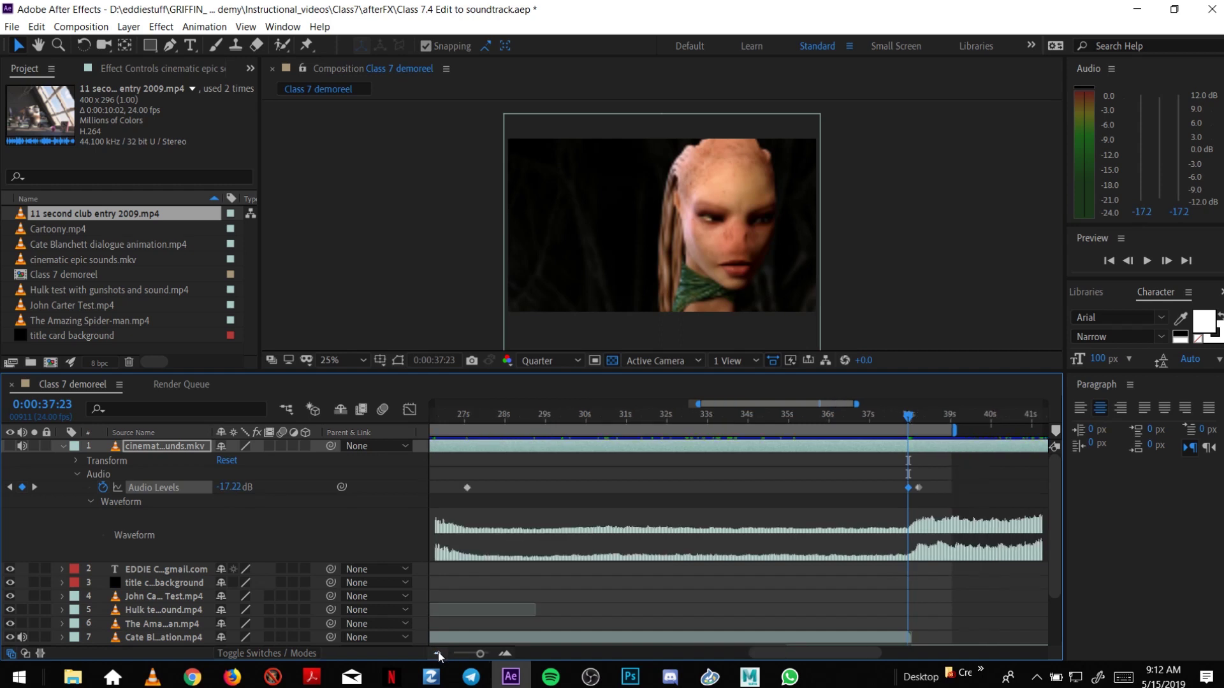
{"action": "left_click", "coordinate": [438, 652]}
Save the project and collapse the soundtrack's audio properties.
{"action": "left_click", "coordinate": [438, 652]}
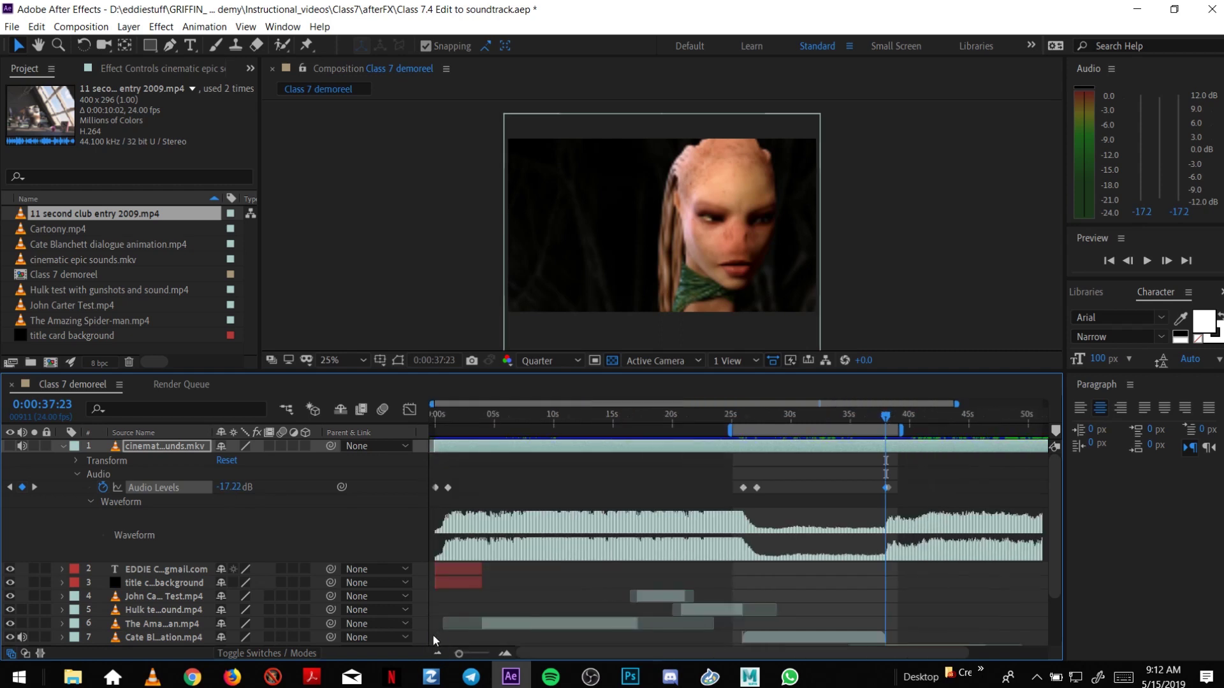
{"action": "key", "text": "ctrl+s"}
{"action": "left_click", "coordinate": [77, 475]}
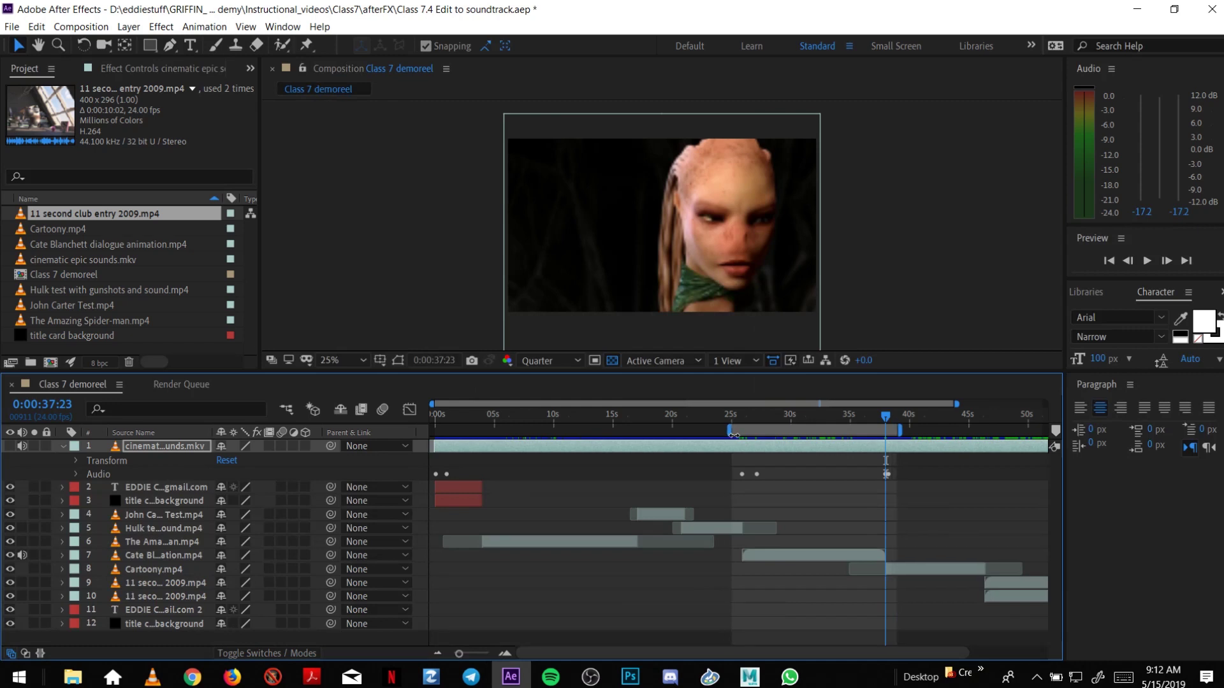
Widen the work area to about 23–40.5 s, preview the quieter section, then move to 47:05.
{"action": "left_click_drag", "start_coordinate": [723, 436], "coordinate": [701, 439]}
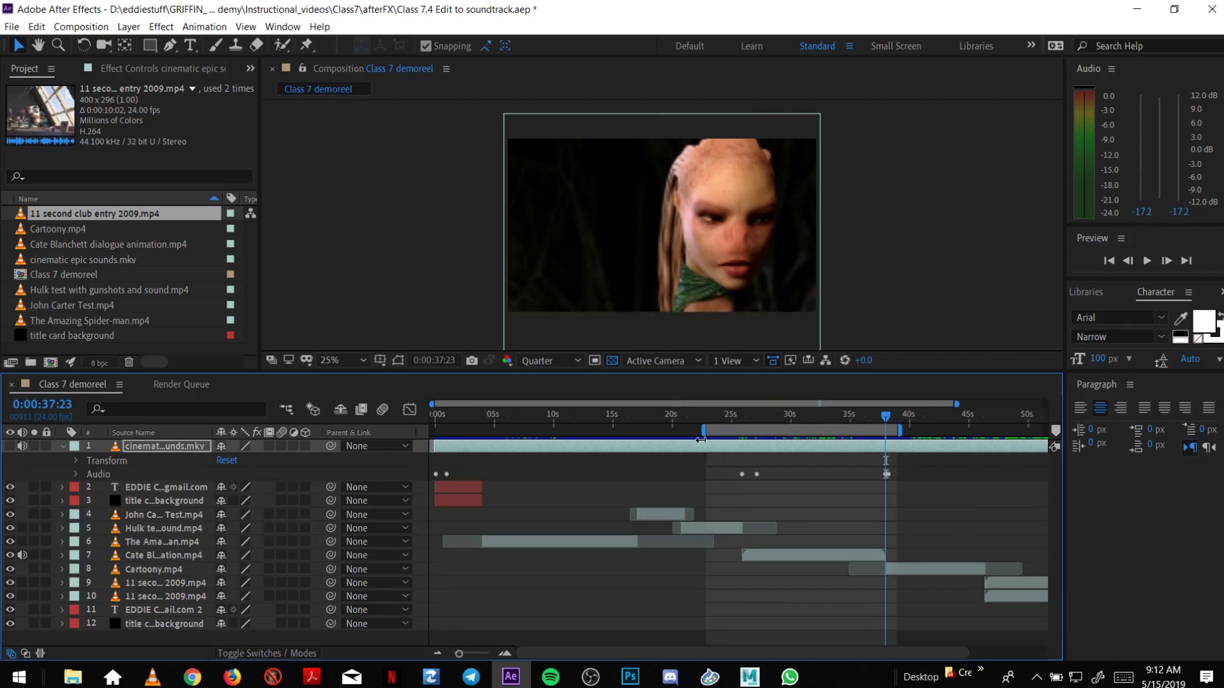
{"action": "left_click_drag", "start_coordinate": [905, 431], "coordinate": [924, 436]}
{"action": "key", "text": "space"}
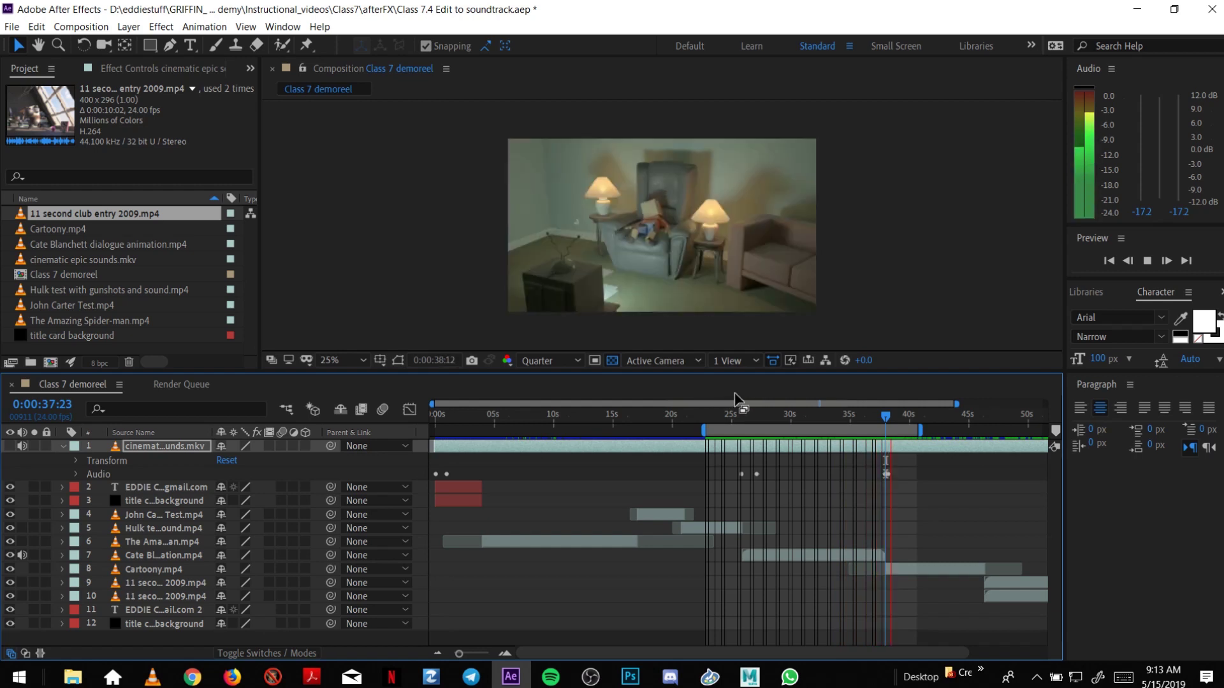
{"action": "left_click", "coordinate": [885, 418]}
{"action": "left_click_drag", "start_coordinate": [884, 416], "coordinate": [904, 418]}
{"action": "left_click_drag", "start_coordinate": [912, 653], "coordinate": [985, 663]}
{"action": "left_click_drag", "start_coordinate": [809, 416], "coordinate": [905, 422]}
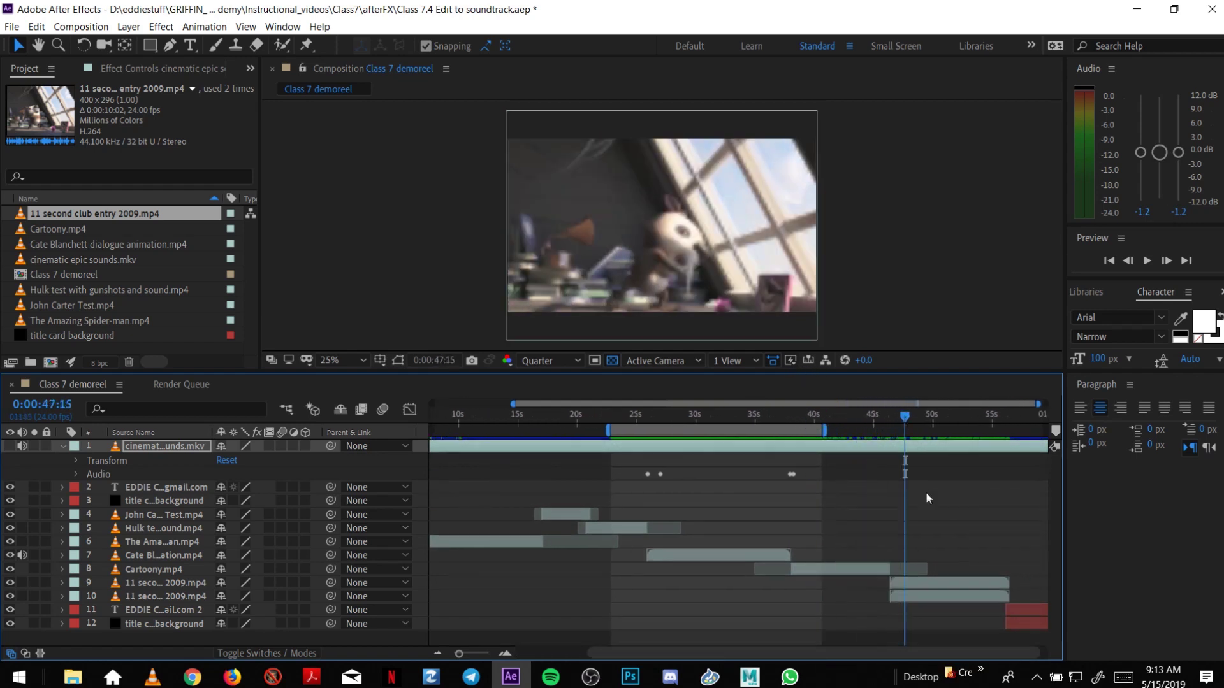
Select both 11 second club 2009 layers, shift the work area to about 37–55 s, and play the ending.
{"action": "left_click", "coordinate": [940, 596]}
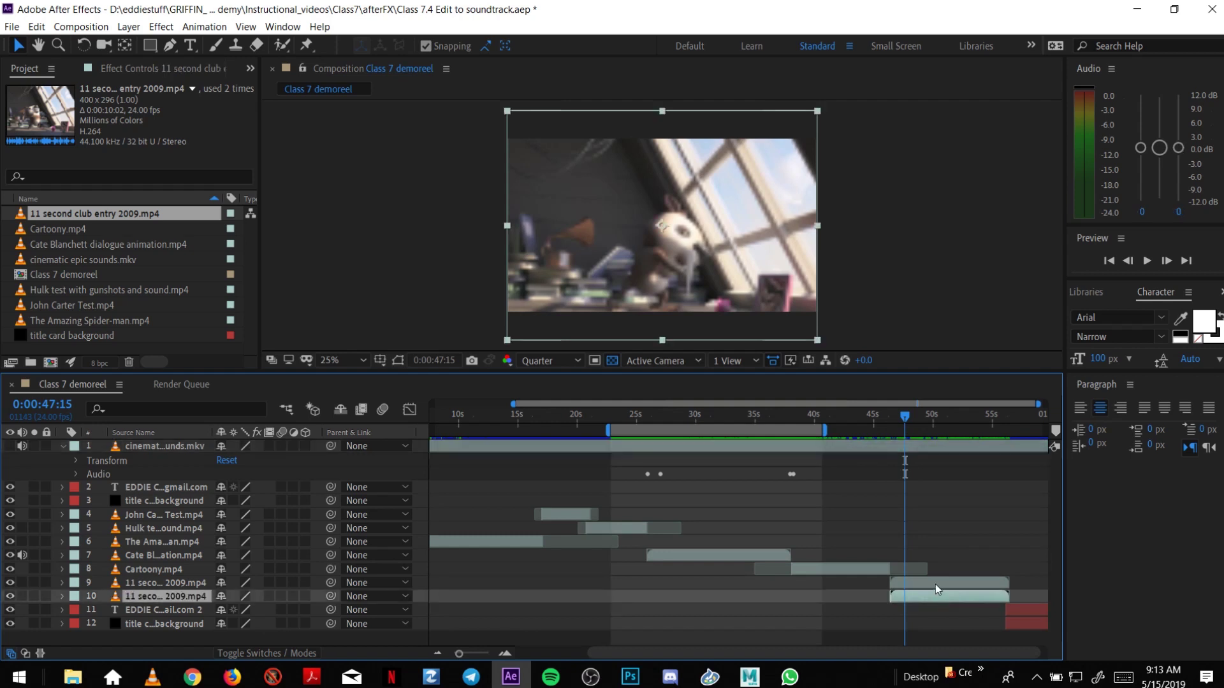
{"action": "left_click", "coordinate": [931, 582]}
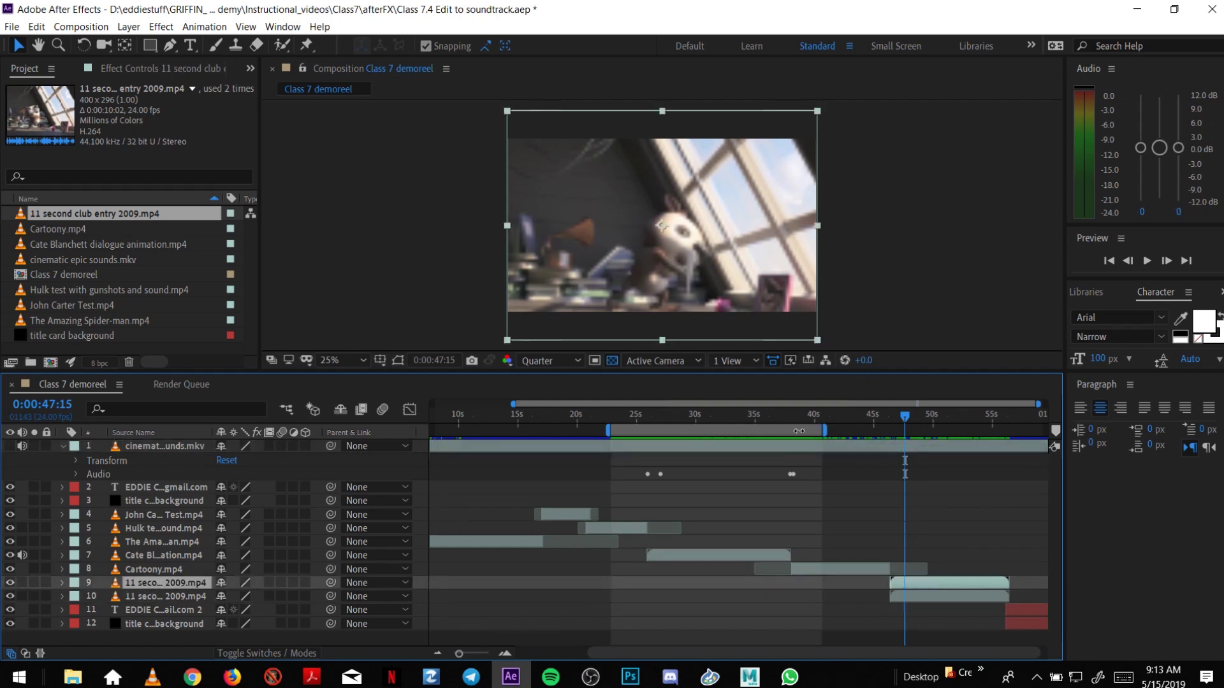
{"action": "left_click_drag", "start_coordinate": [799, 431], "coordinate": [965, 431]}
{"action": "left_click_drag", "start_coordinate": [887, 416], "coordinate": [920, 417]}
{"action": "key", "text": "space"}
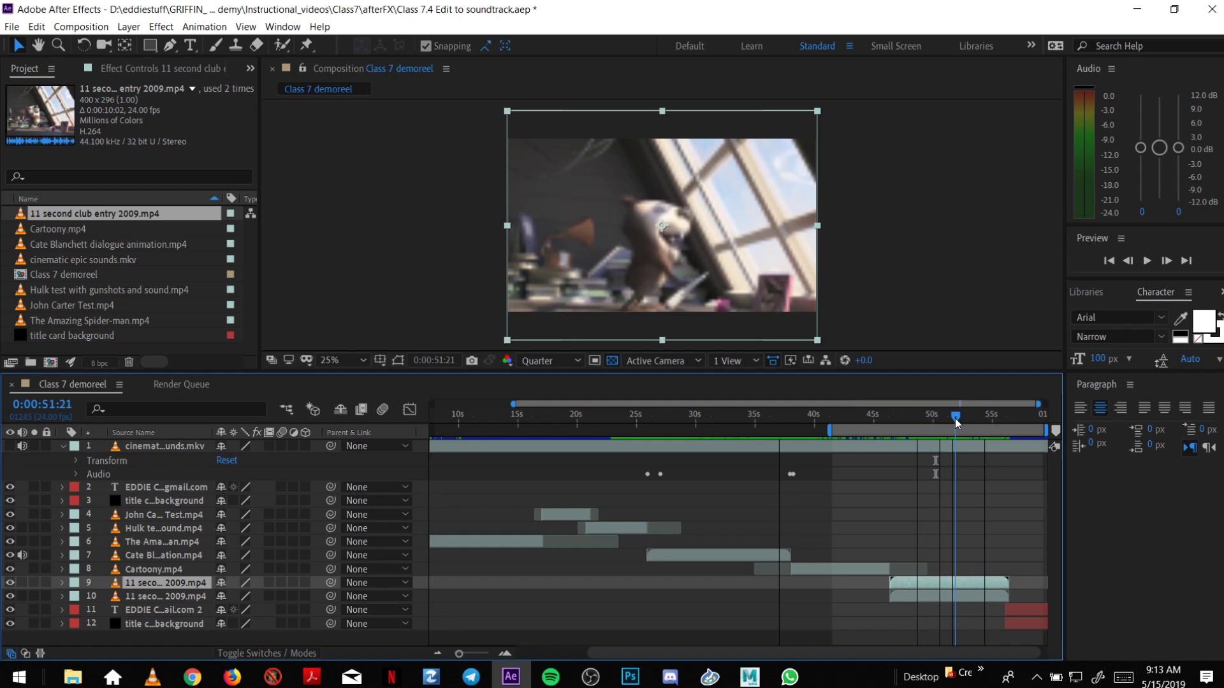
Scrub to the end title card, replay the ending, then reset the work area to the whole comp.
{"action": "left_click_drag", "start_coordinate": [955, 419], "coordinate": [1006, 416]}
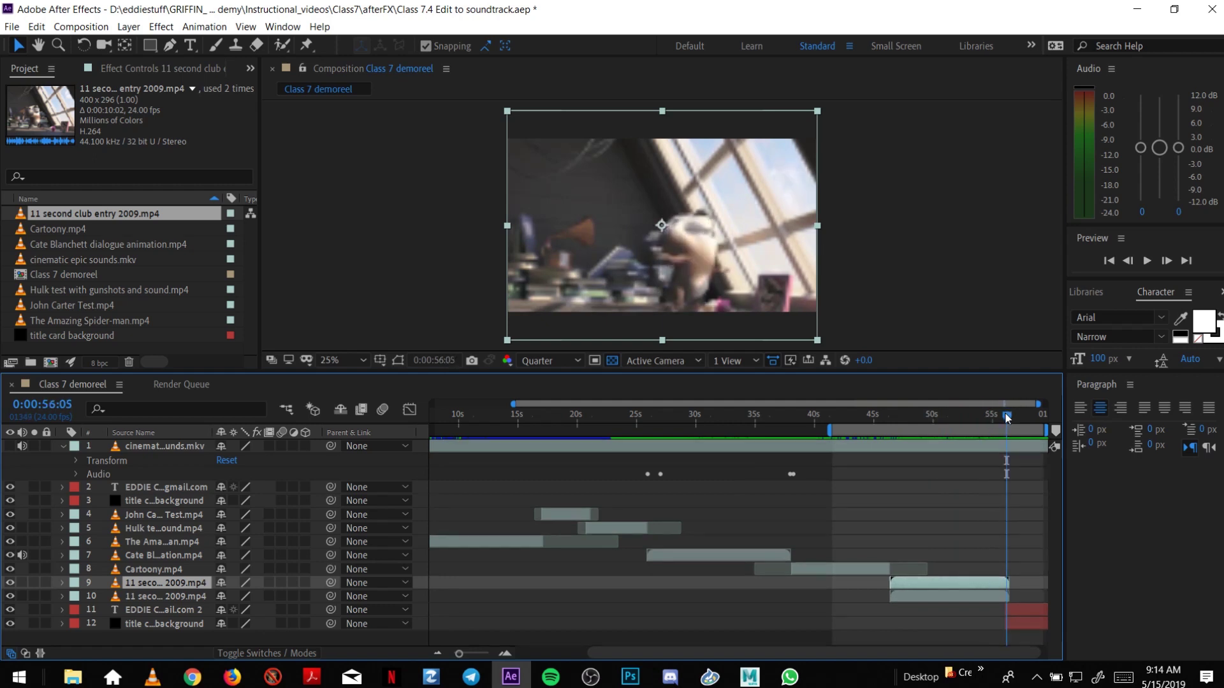
{"action": "left_click_drag", "start_coordinate": [1005, 415], "coordinate": [965, 418]}
{"action": "key", "text": "space"}
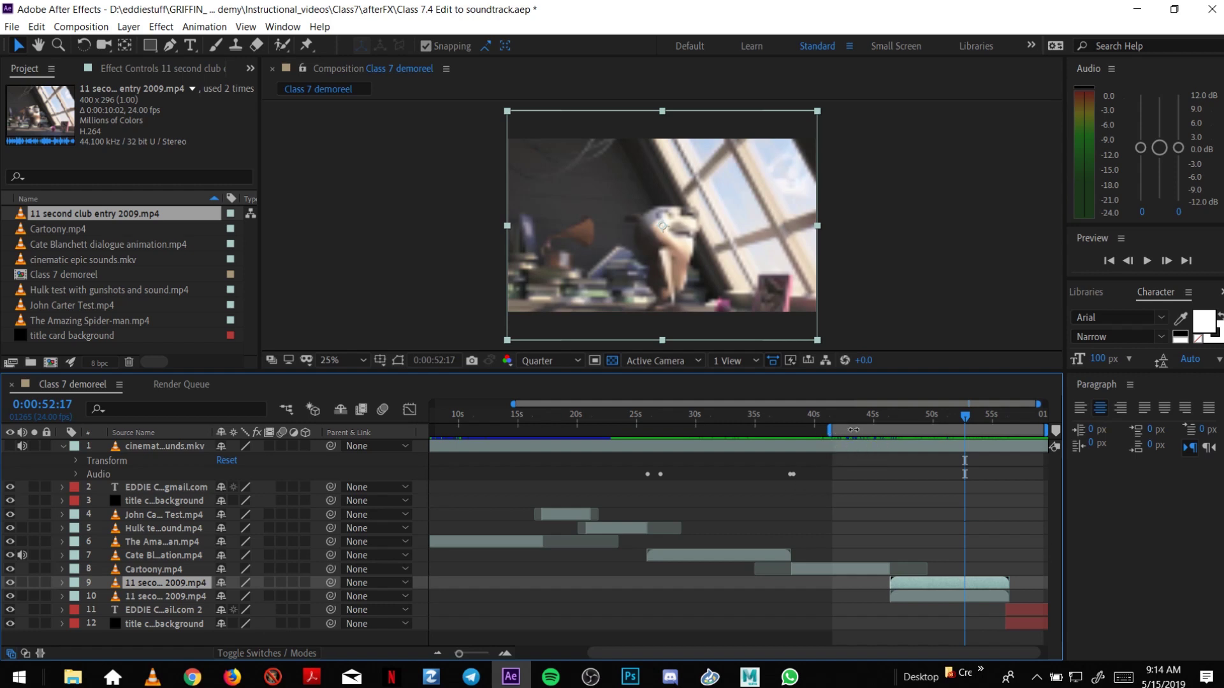
{"action": "double_click", "coordinate": [844, 432]}
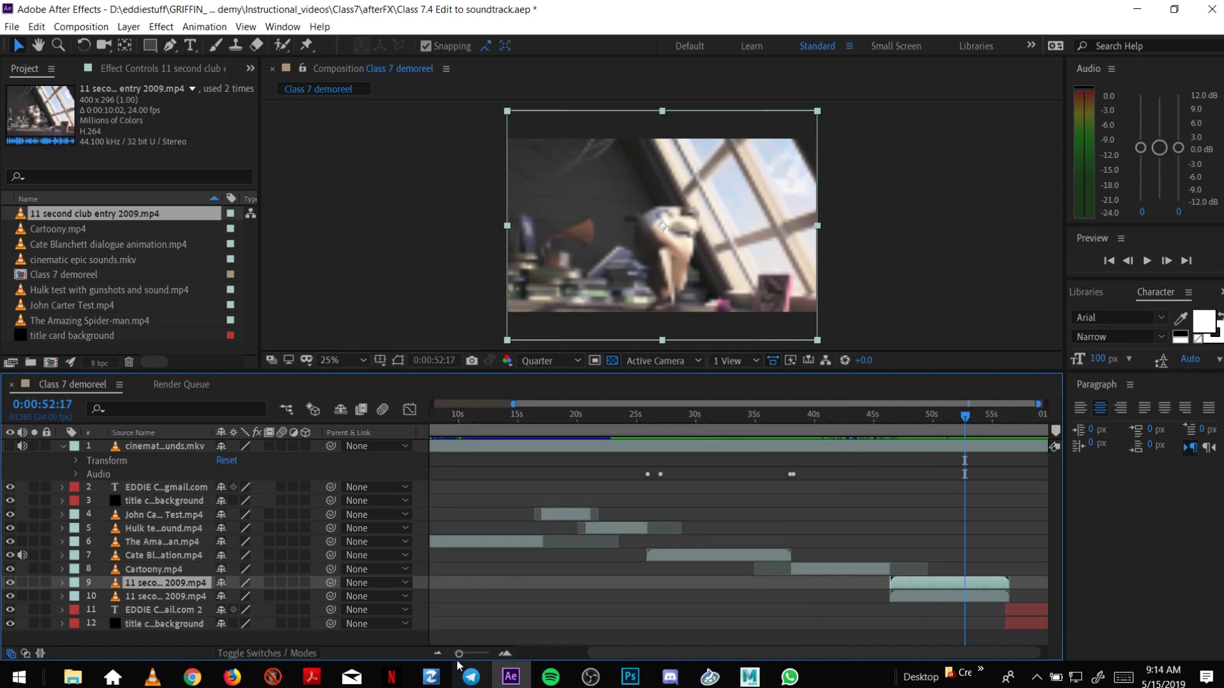
{"action": "left_click", "coordinate": [438, 655]}
Play the demo reel from the beginning of the composition.
{"action": "left_click_drag", "start_coordinate": [457, 416], "coordinate": [415, 422]}
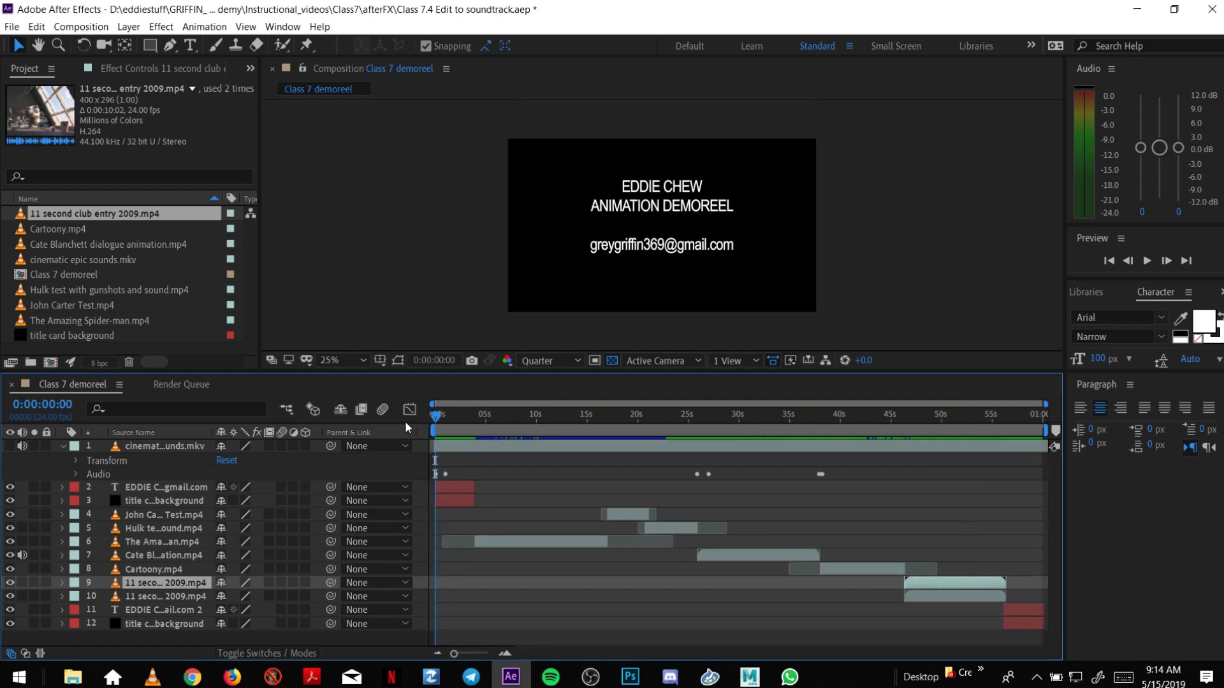
{"action": "key", "text": "space"}
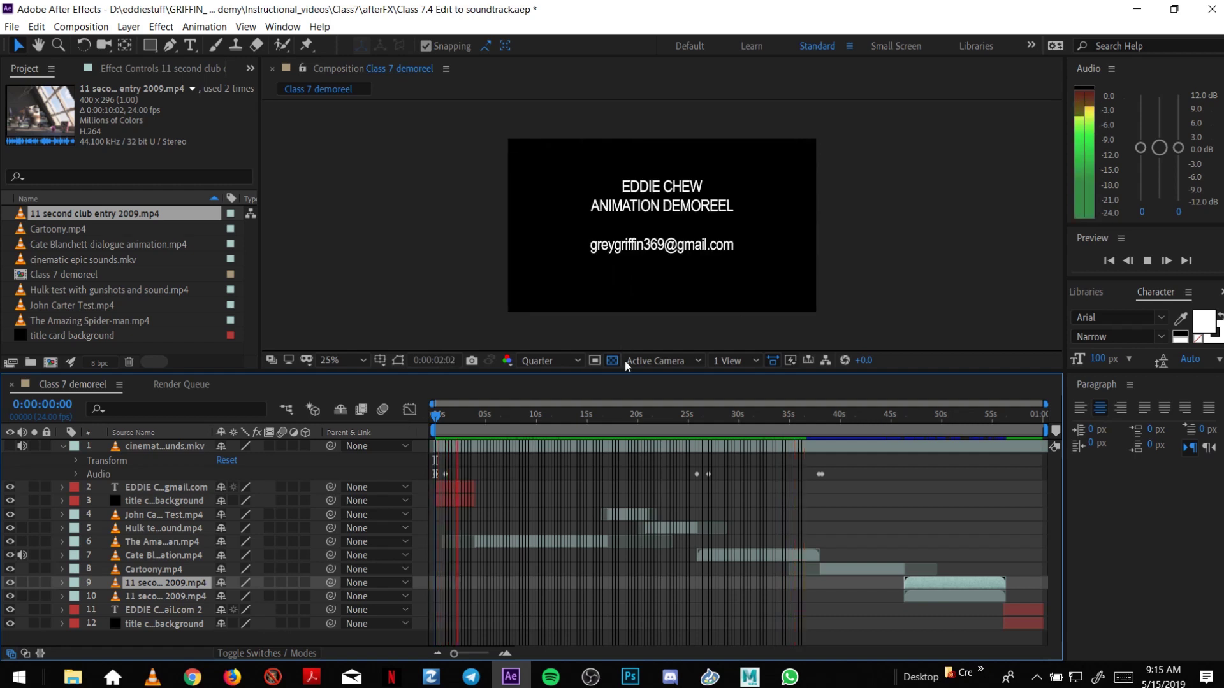
{"action": "key", "text": "space"}
Start the work area at about 36 seconds, preview the ending, and stop near 52 seconds.
{"action": "left_click", "coordinate": [821, 415]}
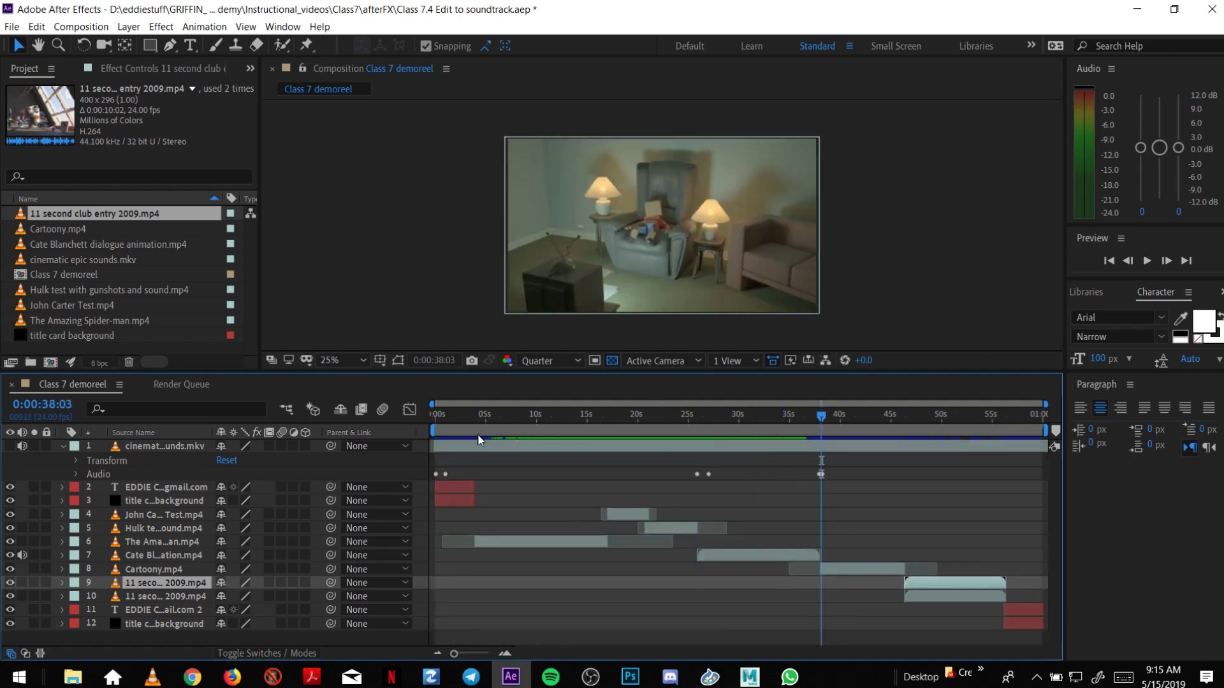
{"action": "left_click_drag", "start_coordinate": [433, 432], "coordinate": [791, 451]}
{"action": "key", "text": "space"}
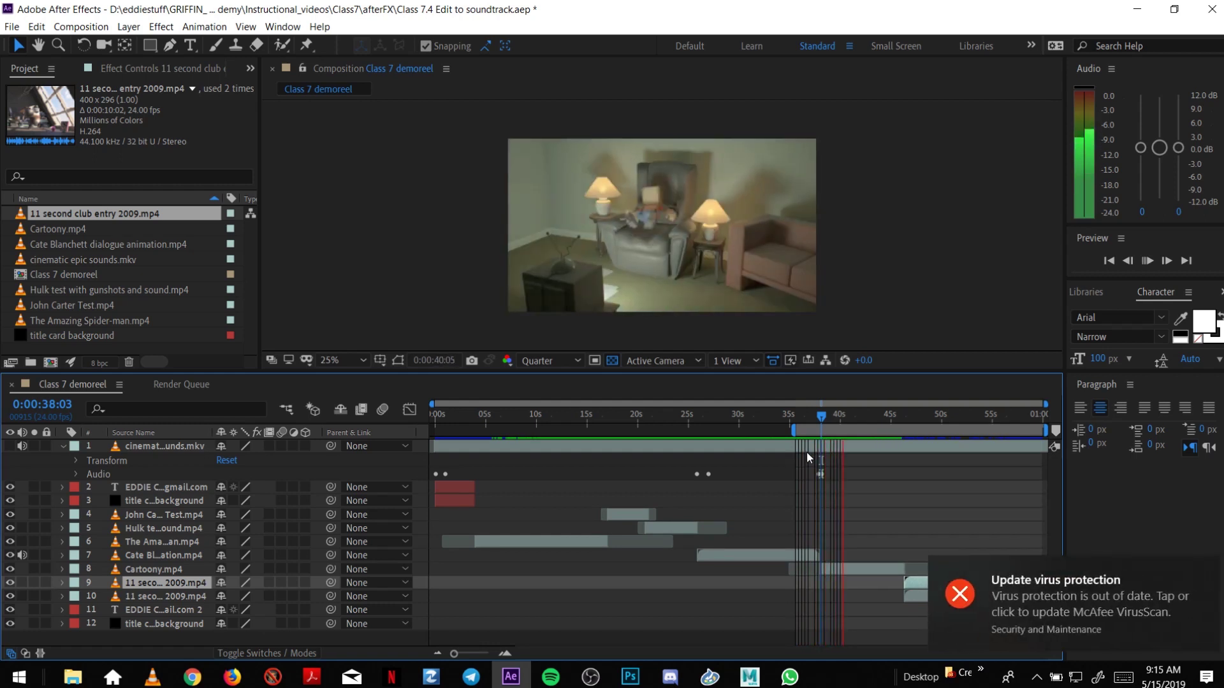
{"action": "left_click", "coordinate": [1206, 566]}
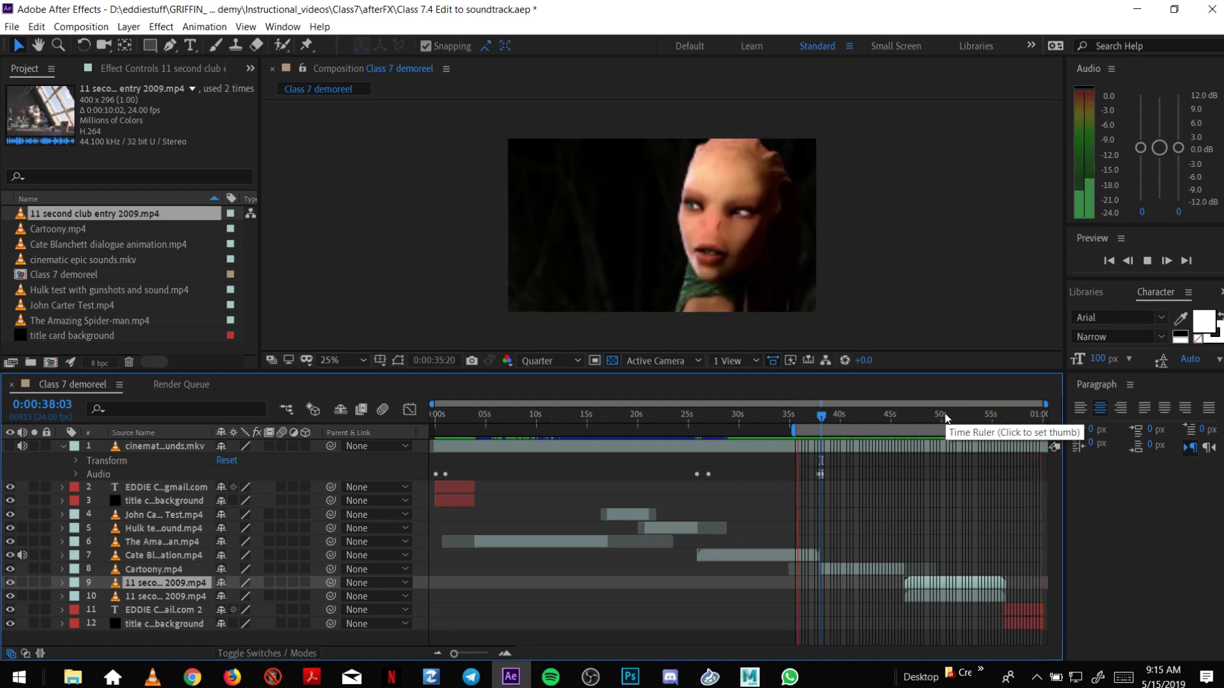
{"action": "key", "text": "space"}
{"action": "left_click_drag", "start_coordinate": [946, 414], "coordinate": [956, 427]}
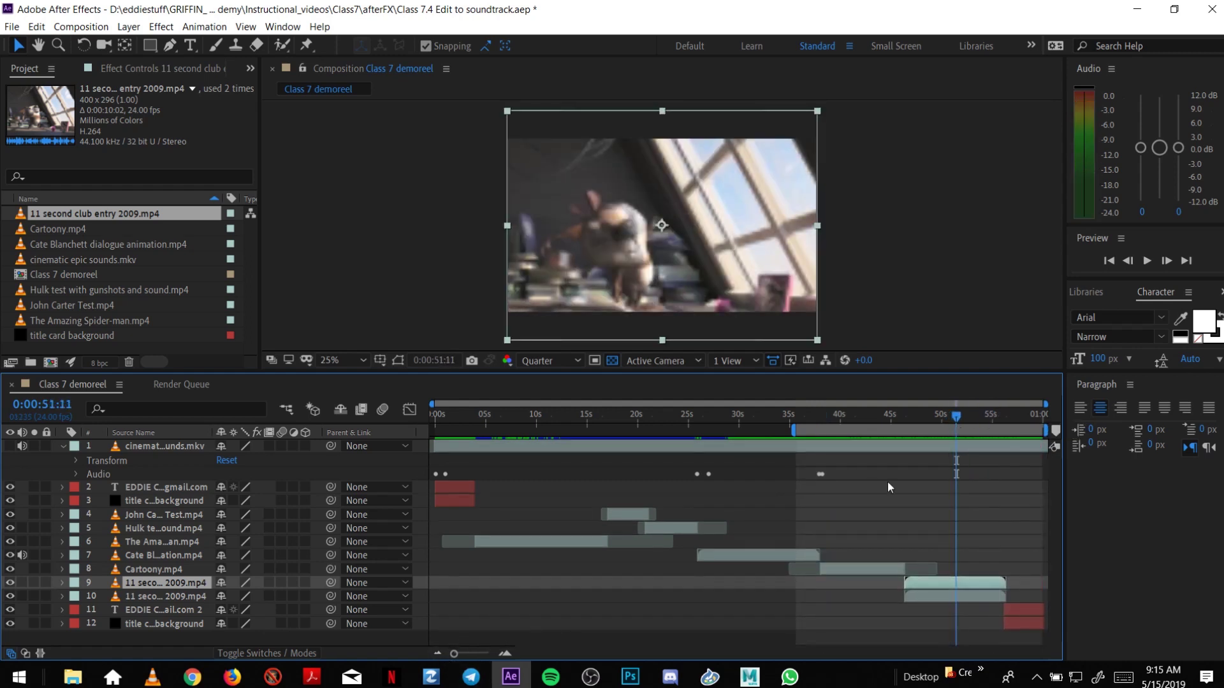
Hide both 11 second club layers, re-enable layer 10, and delete the hidden duplicate layer 9.
{"action": "left_click_drag", "start_coordinate": [939, 416], "coordinate": [970, 425]}
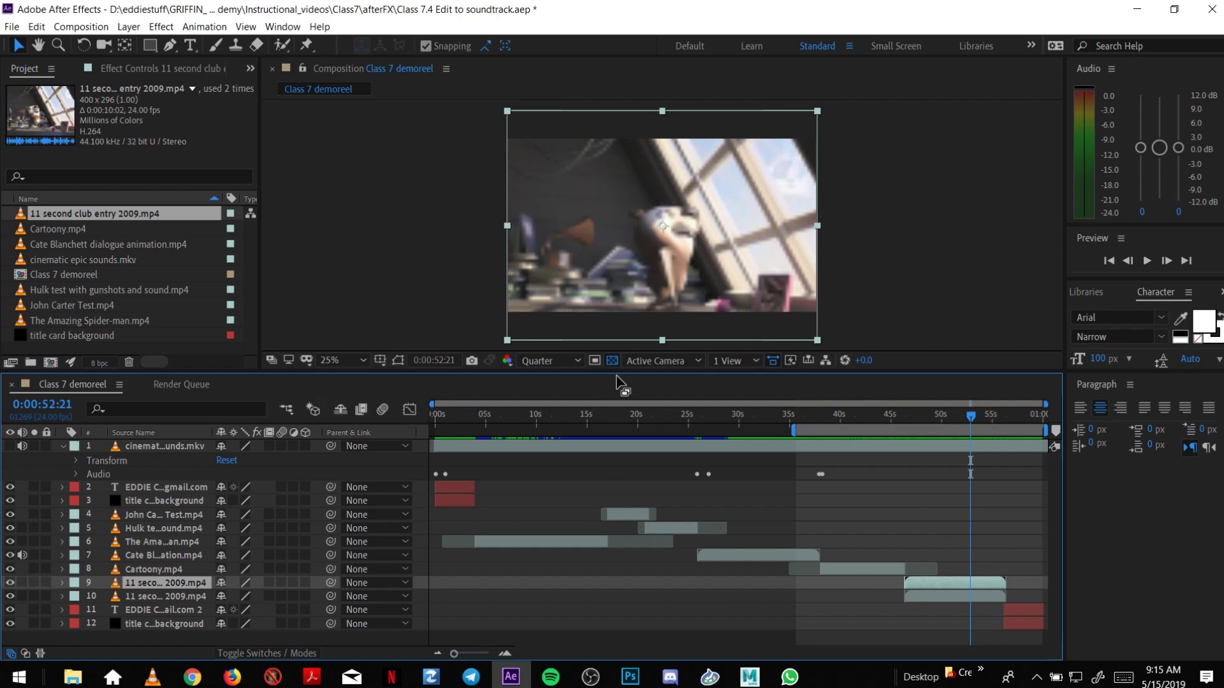
{"action": "left_click_drag", "start_coordinate": [416, 374], "coordinate": [415, 354]}
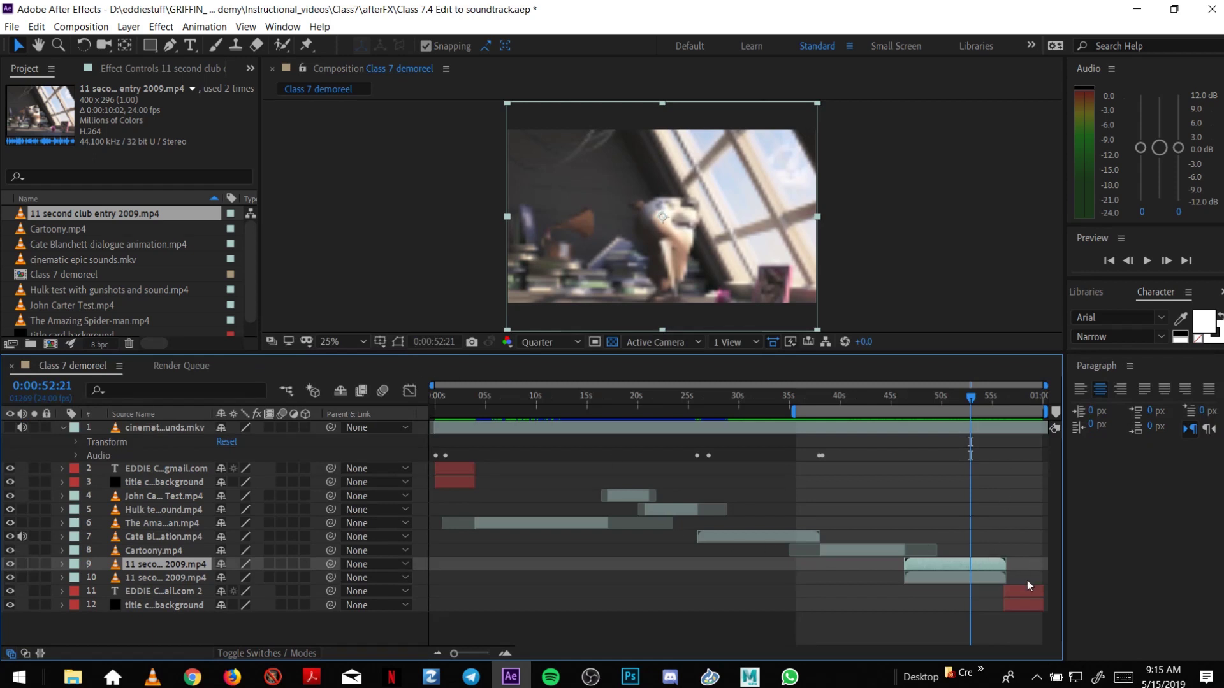
{"action": "left_click", "coordinate": [993, 575], "text": "shift"}
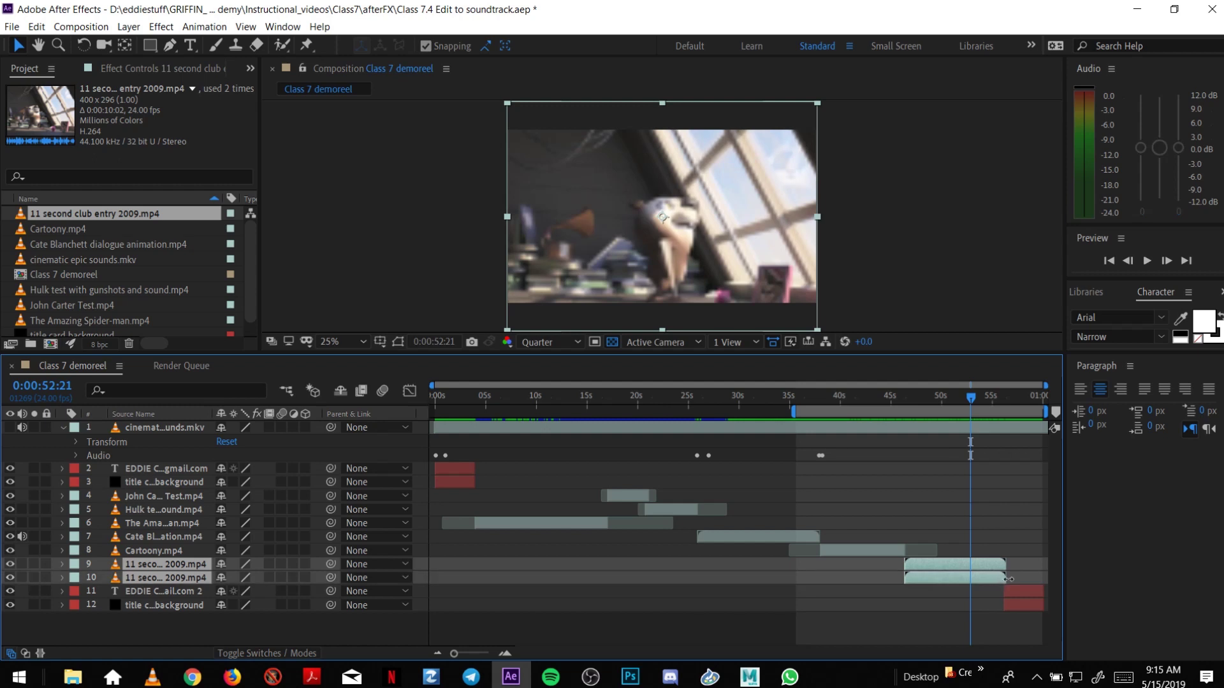
{"action": "left_click_drag", "start_coordinate": [11, 579], "coordinate": [11, 564]}
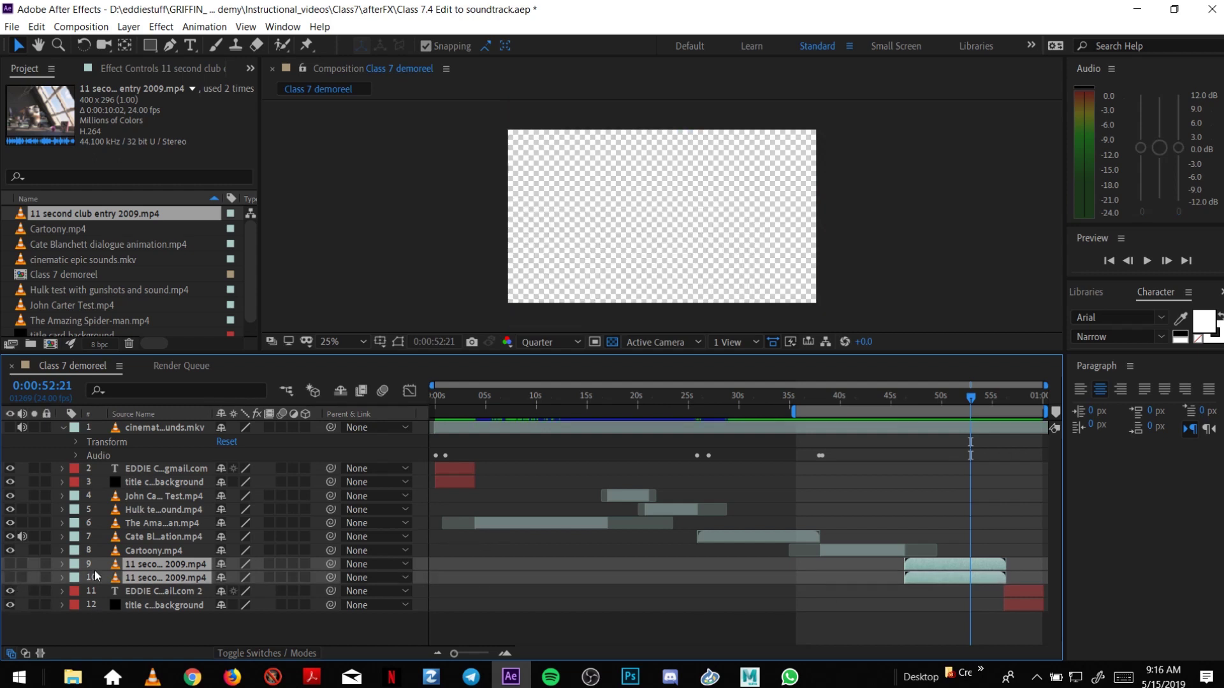
{"action": "left_click", "coordinate": [847, 620]}
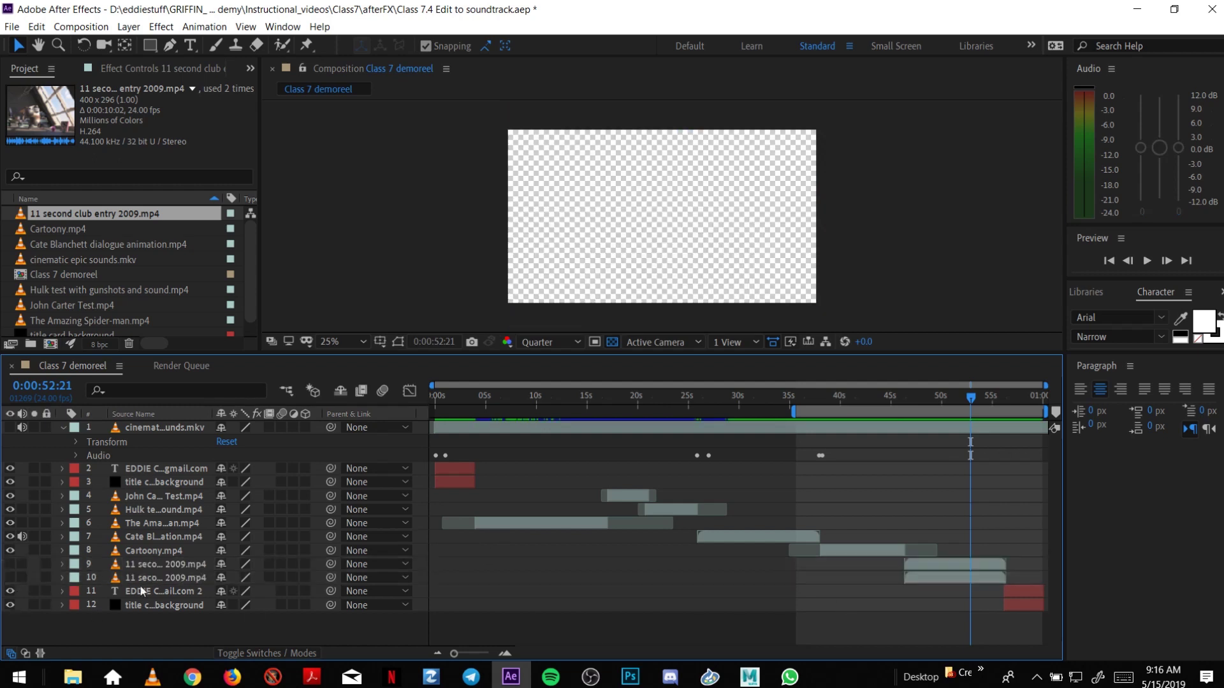
{"action": "left_click", "coordinate": [10, 578]}
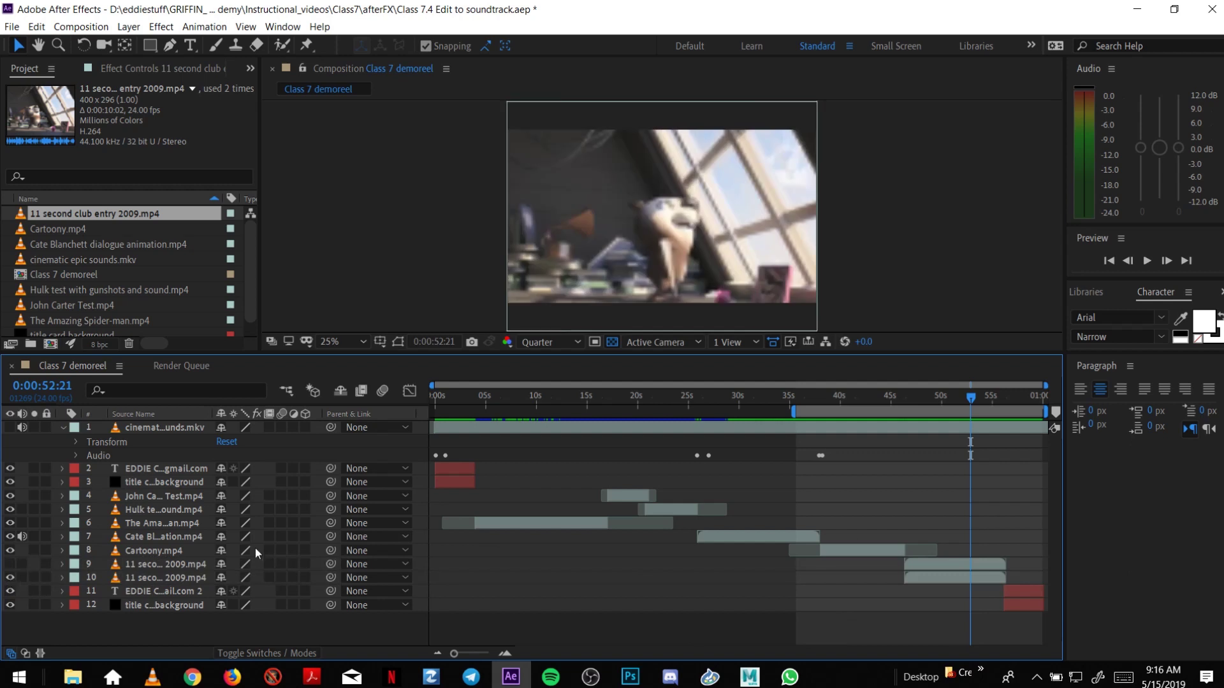
{"action": "left_click", "coordinate": [175, 567]}
{"action": "key", "text": "Delete"}
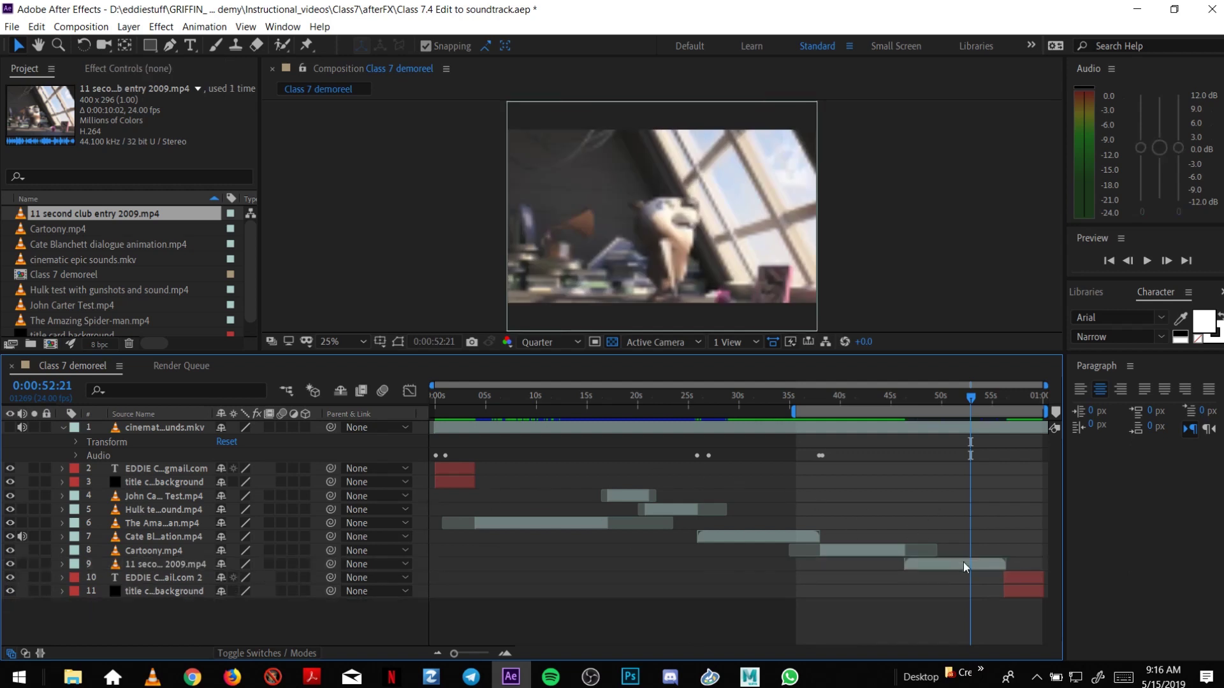
Trim the 11 second club clip's end, move the end-card layers earlier, and end the work area near 56 s.
{"action": "left_click_drag", "start_coordinate": [1004, 565], "coordinate": [993, 592]}
{"action": "left_click", "coordinate": [1021, 580]}
{"action": "left_click", "coordinate": [1021, 590], "text": "shift"}
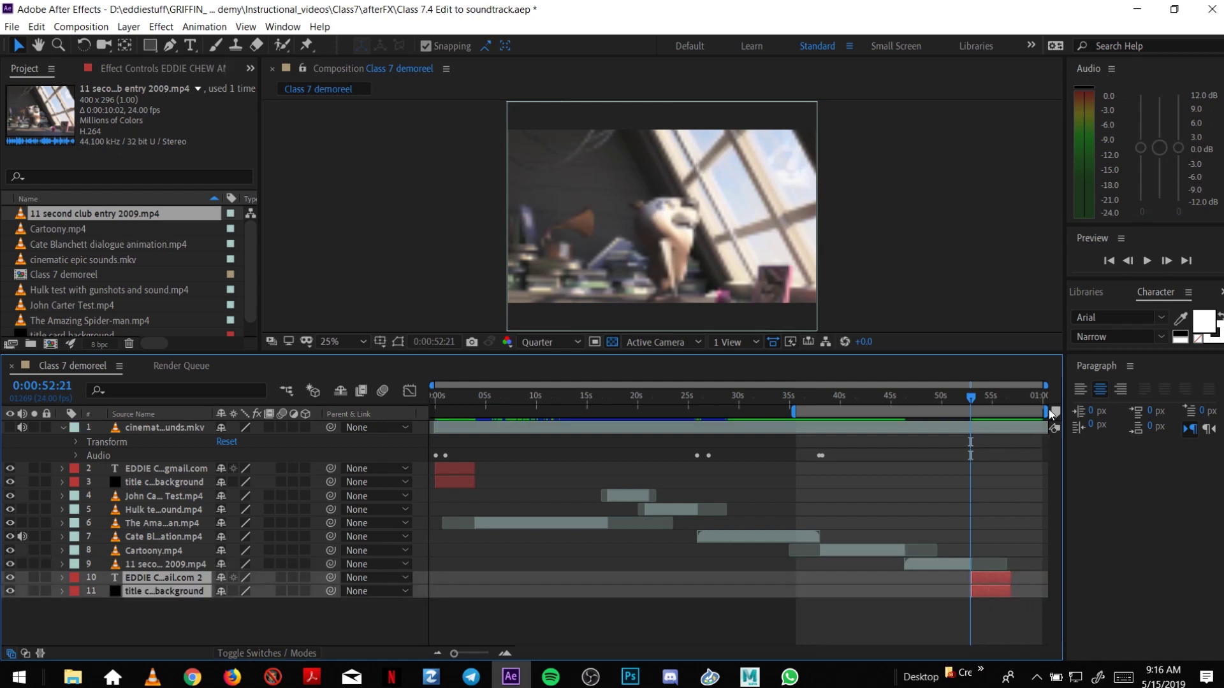
{"action": "left_click_drag", "start_coordinate": [1046, 413], "coordinate": [1014, 427]}
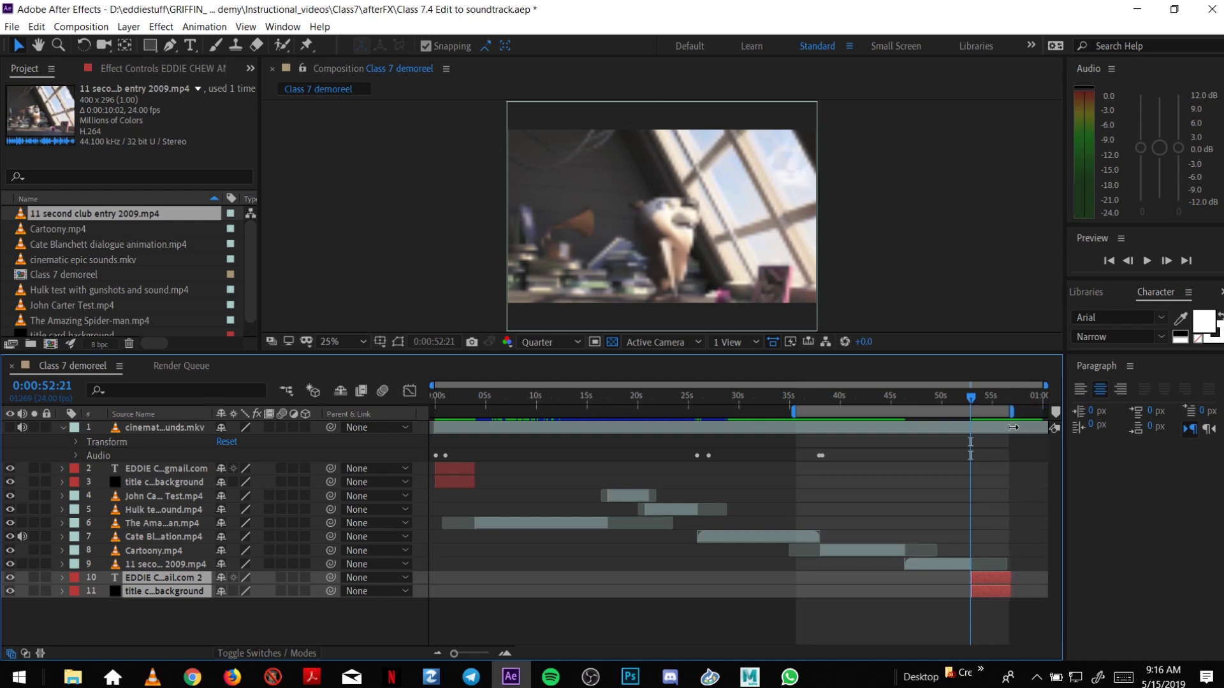
{"action": "left_click", "coordinate": [75, 454]}
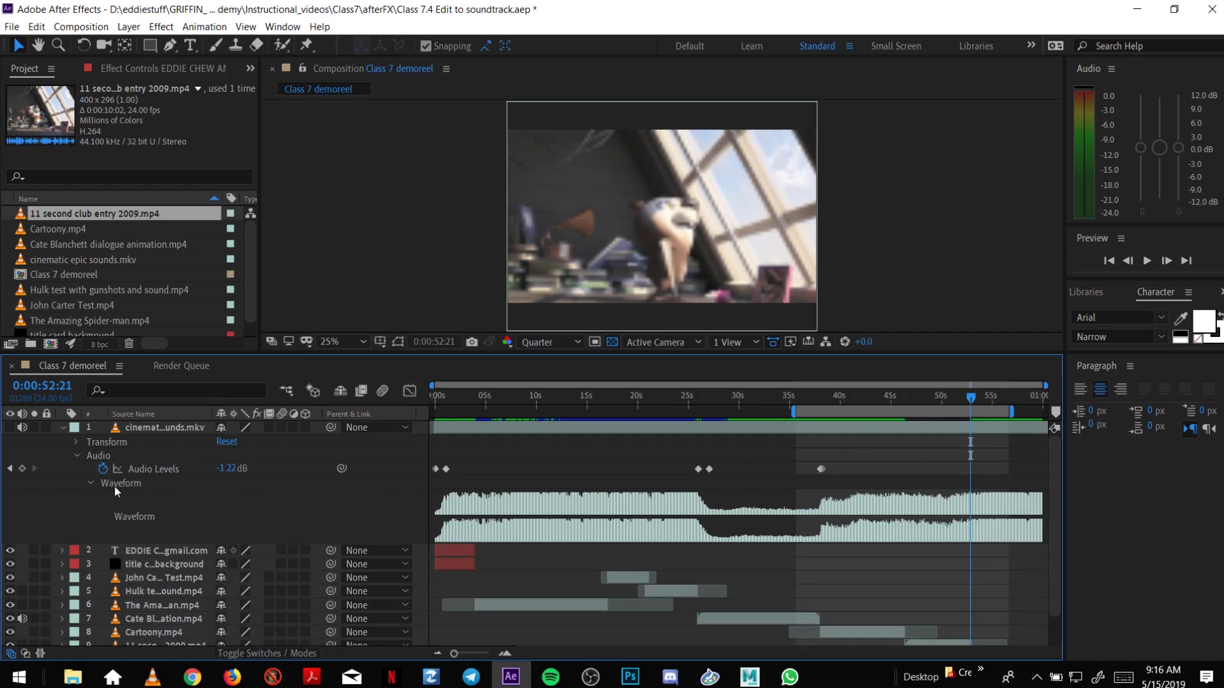
Keyframe the soundtrack's Audio Levels to fade from -1.22 dB near 53 s to -20.10 dB by 56:16.
{"action": "left_click", "coordinate": [1008, 397]}
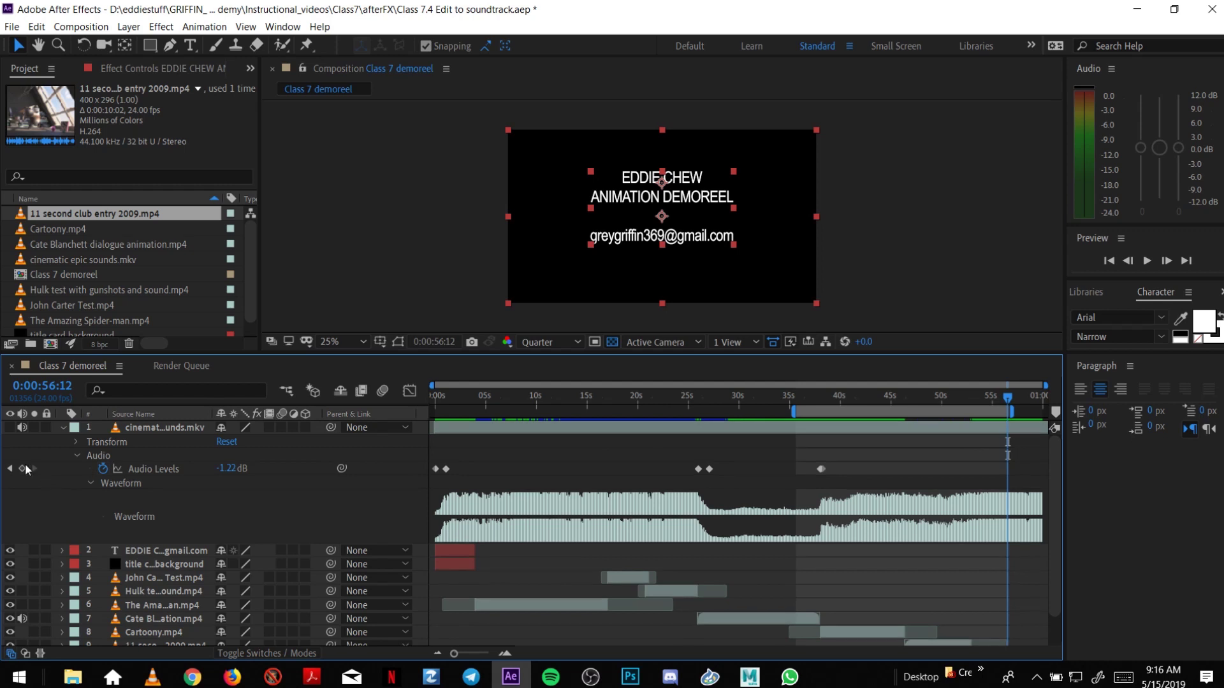
{"action": "left_click", "coordinate": [24, 468]}
{"action": "left_click", "coordinate": [980, 399]}
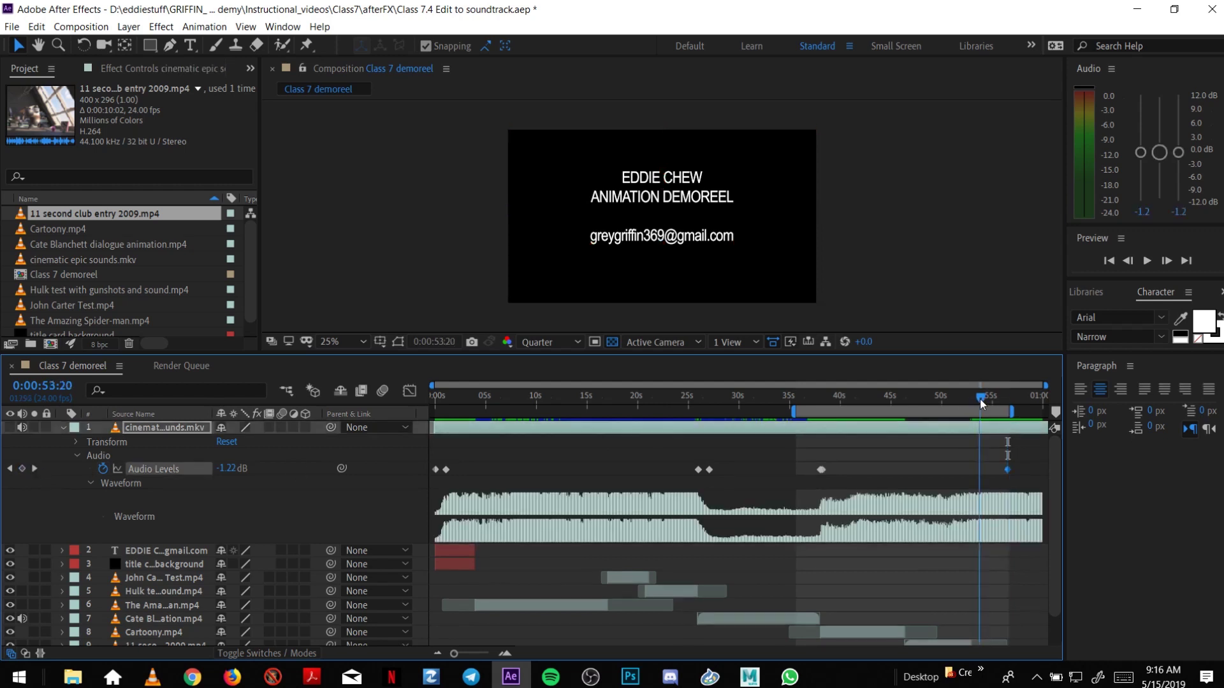
{"action": "left_click_drag", "start_coordinate": [980, 397], "coordinate": [976, 409]}
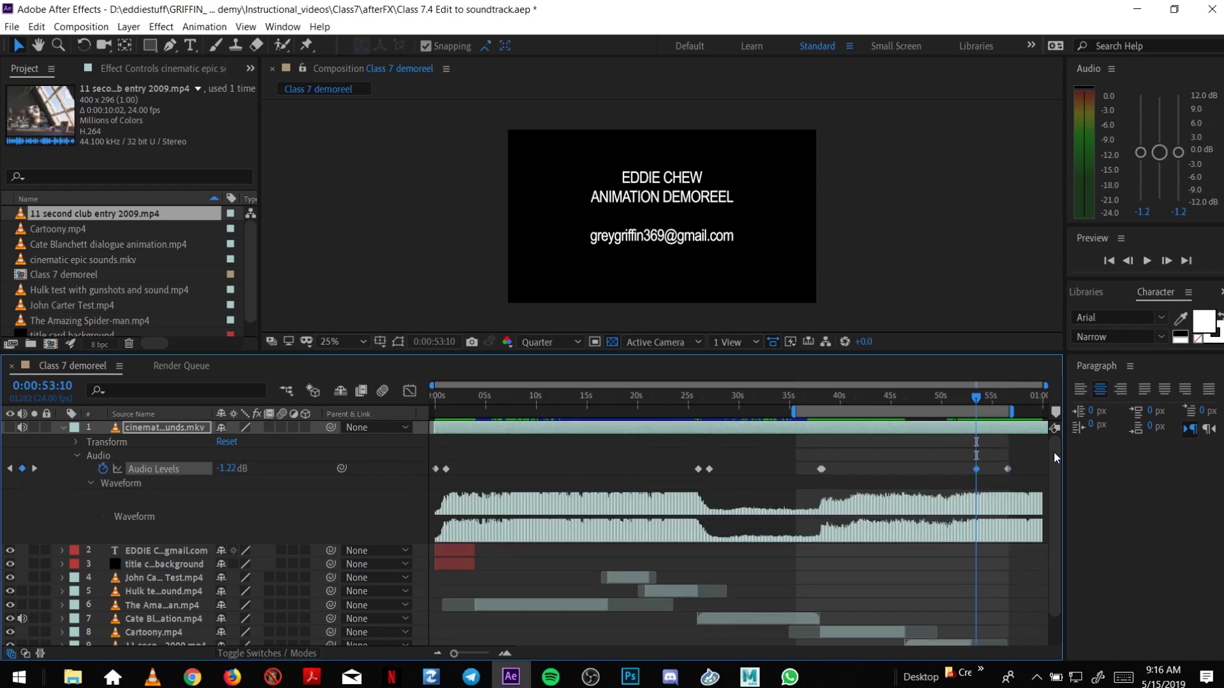
{"action": "left_click", "coordinate": [1009, 401]}
{"action": "mouse_move", "coordinate": [1007, 472]}
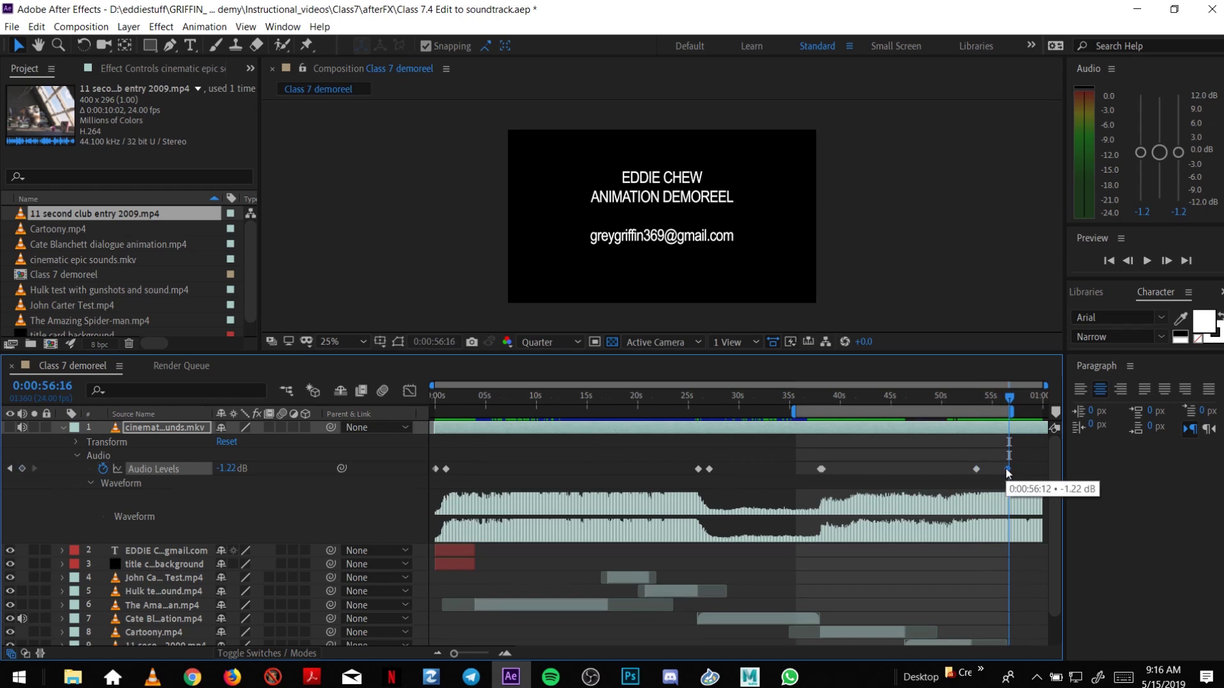
{"action": "key", "text": "Delete"}
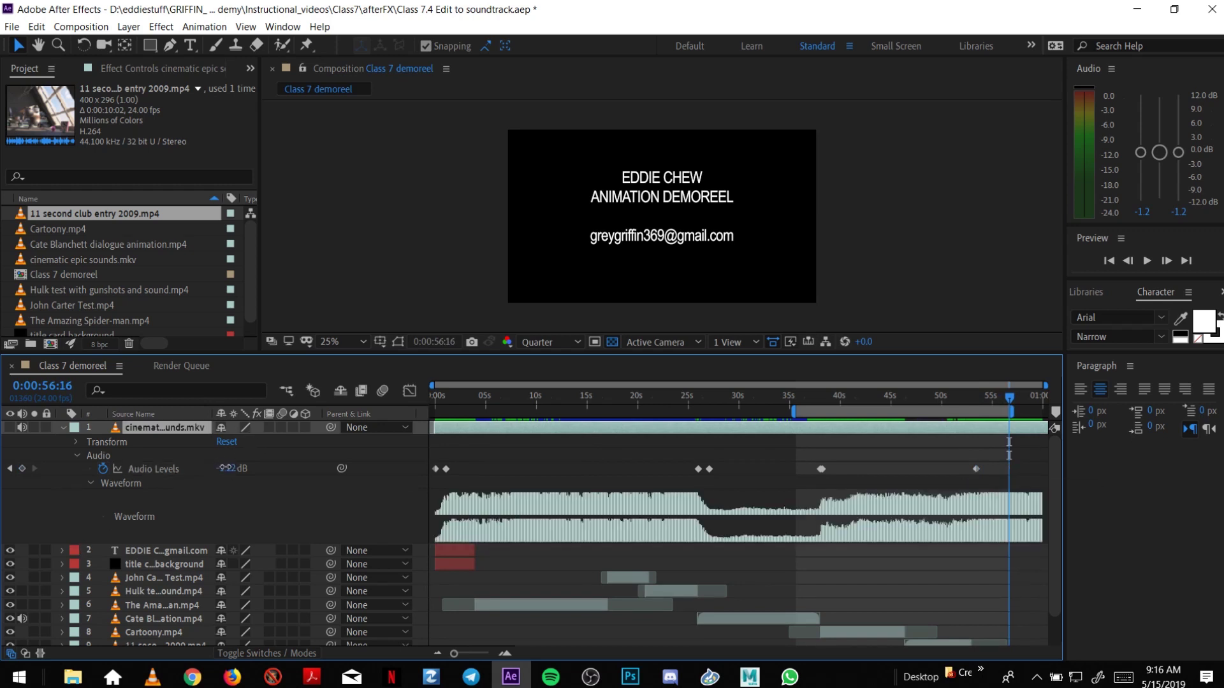
{"action": "left_click_drag", "start_coordinate": [223, 468], "coordinate": [214, 468]}
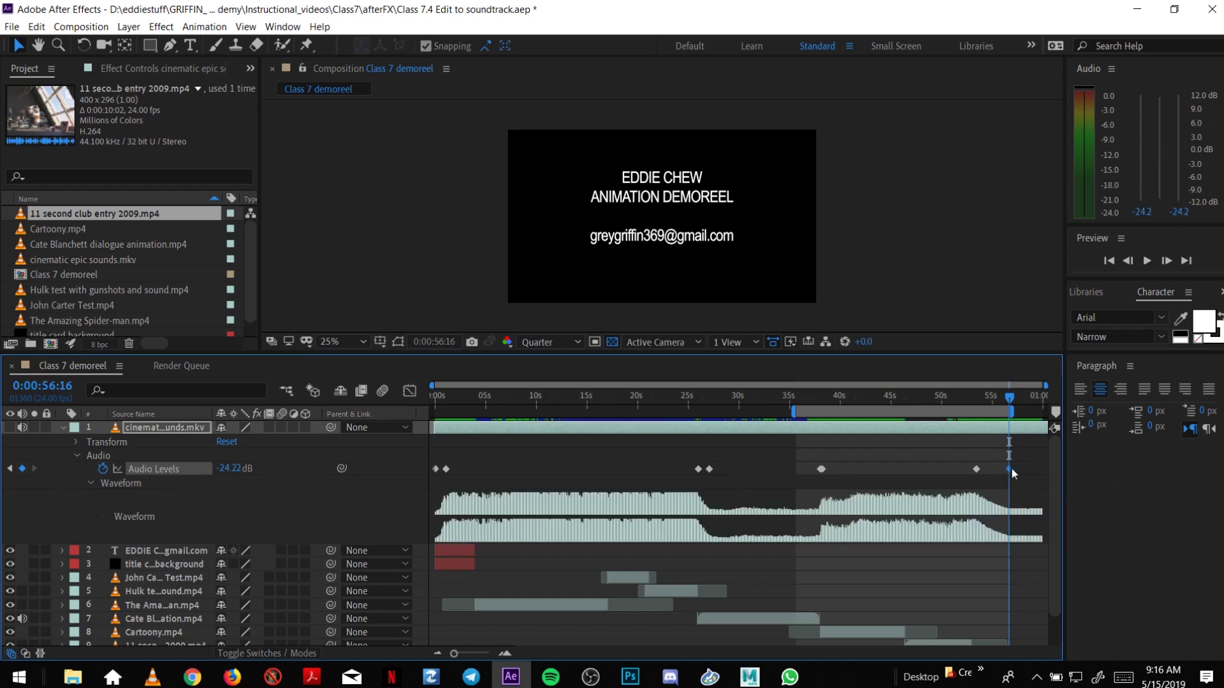
{"action": "left_click_drag", "start_coordinate": [1009, 470], "coordinate": [1013, 465]}
Collapse the soundtrack layer's properties and save the project.
{"action": "left_click", "coordinate": [78, 453]}
{"action": "key", "text": "ctrl+s"}
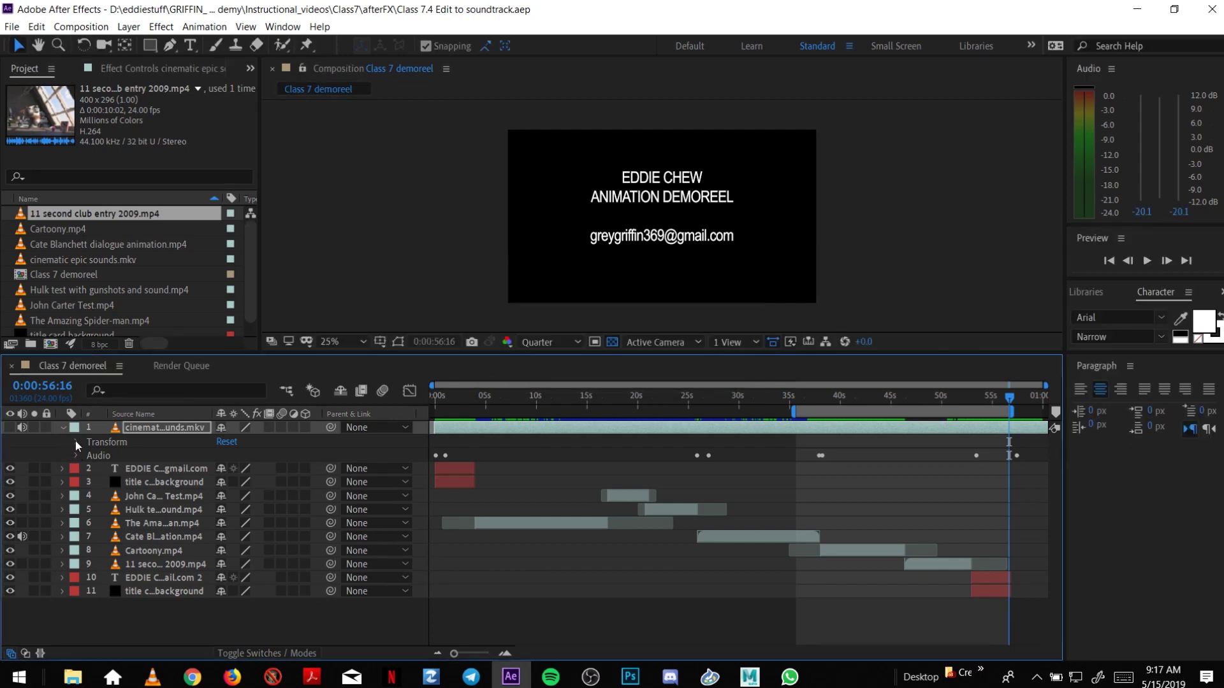
{"action": "left_click", "coordinate": [75, 441]}
{"action": "left_click", "coordinate": [77, 441]}
{"action": "left_click", "coordinate": [63, 428]}
Preview the ending from about 36 seconds, then move the work-area start to about 28 seconds.
{"action": "left_click", "coordinate": [807, 397]}
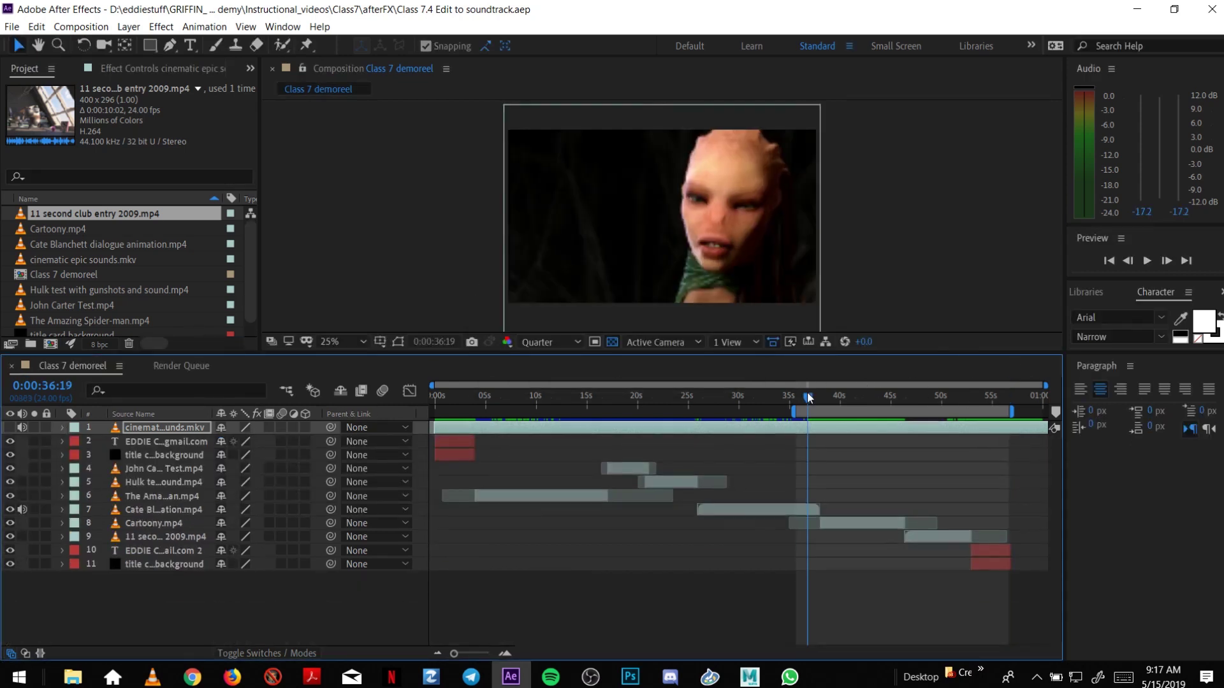
{"action": "key", "text": "space"}
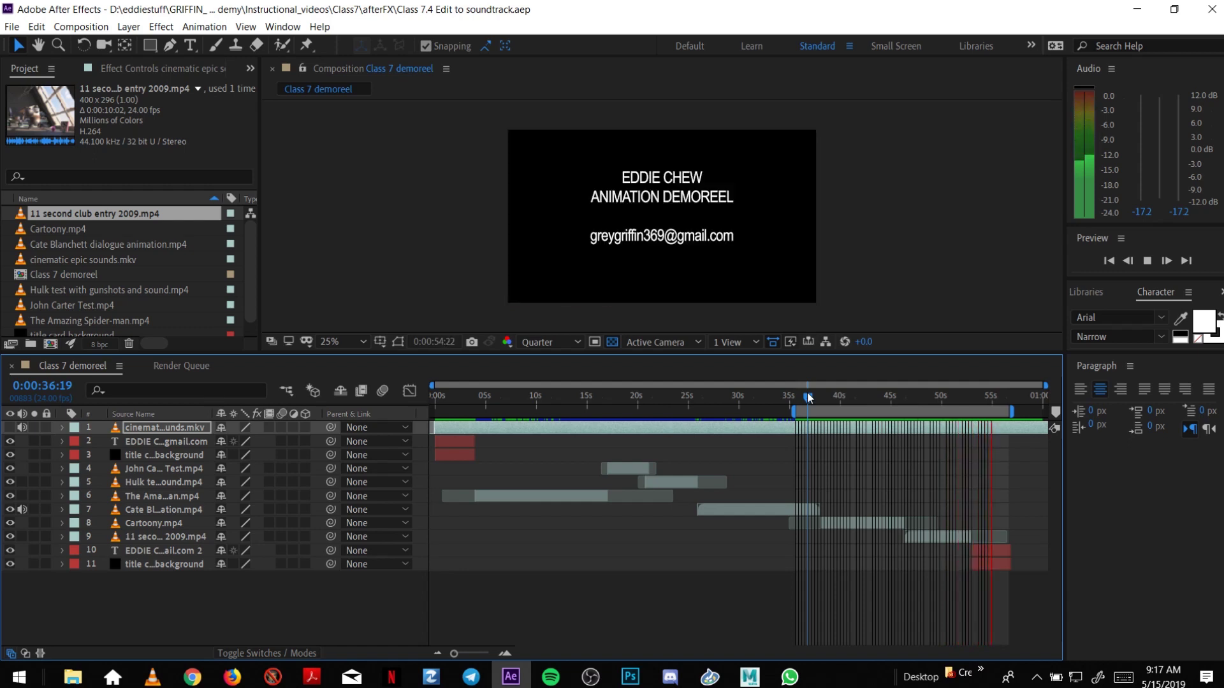
{"action": "key", "text": "space"}
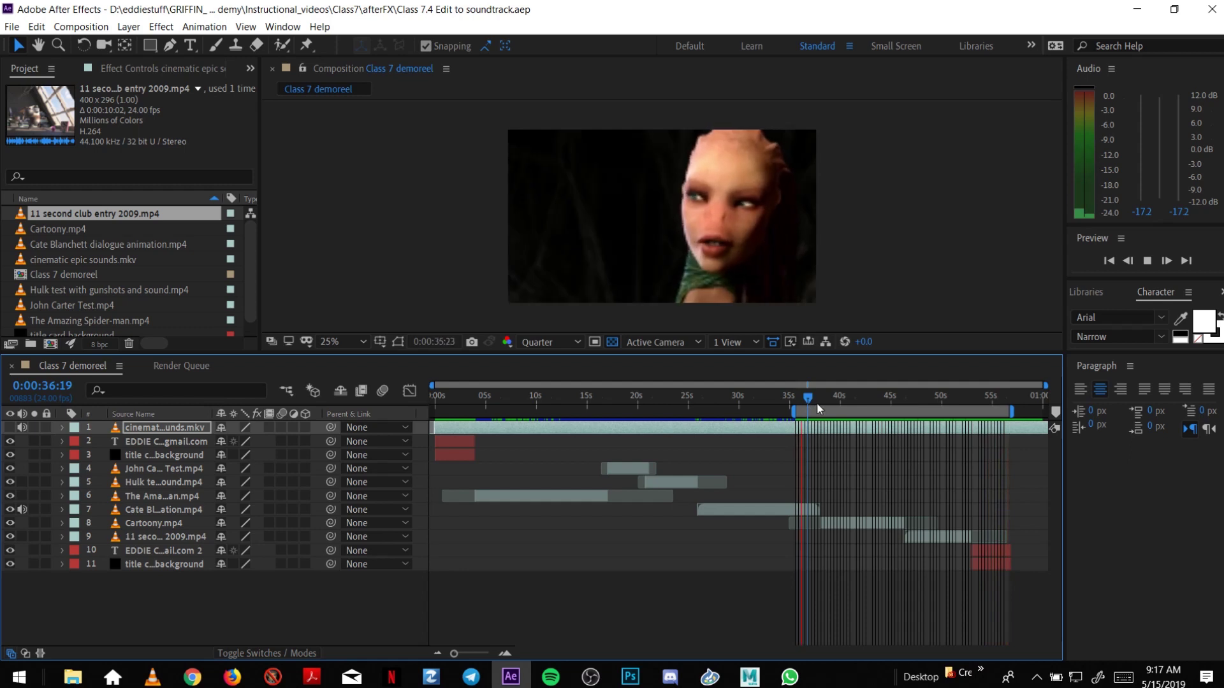
{"action": "left_click", "coordinate": [833, 397]}
{"action": "left_click_drag", "start_coordinate": [790, 413], "coordinate": [719, 422]}
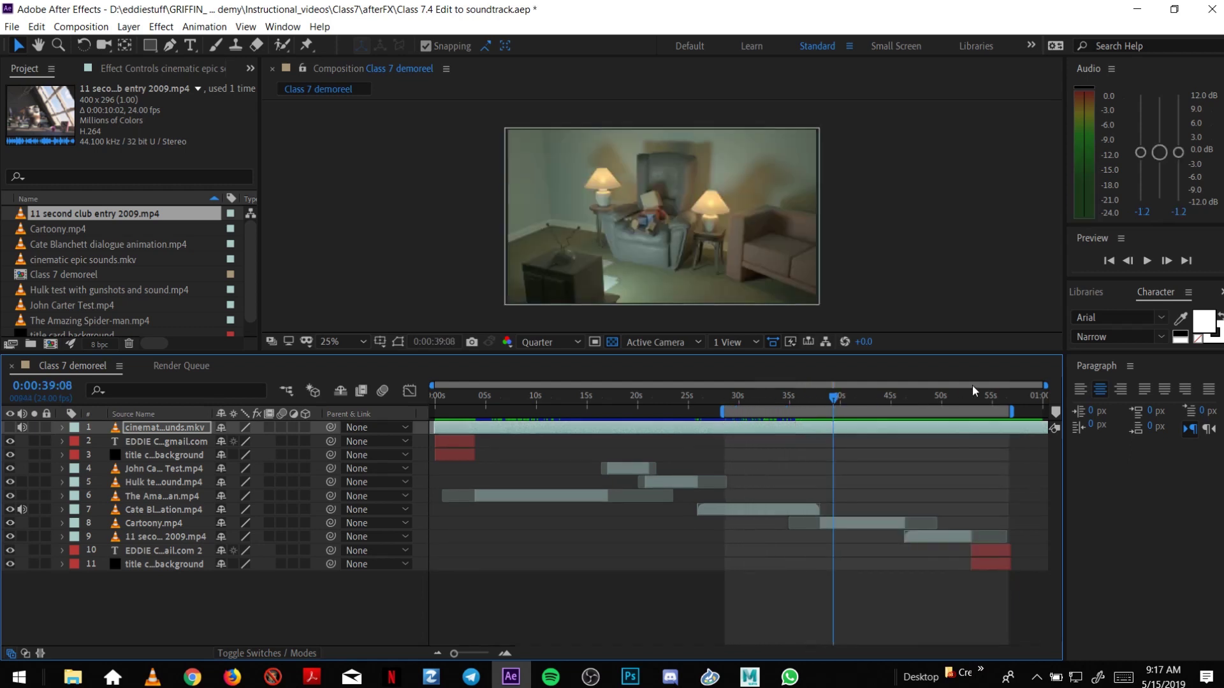
Check the end card near 55 seconds, then drag the work-area start back to 0 s.
{"action": "left_click_drag", "start_coordinate": [982, 397], "coordinate": [973, 424]}
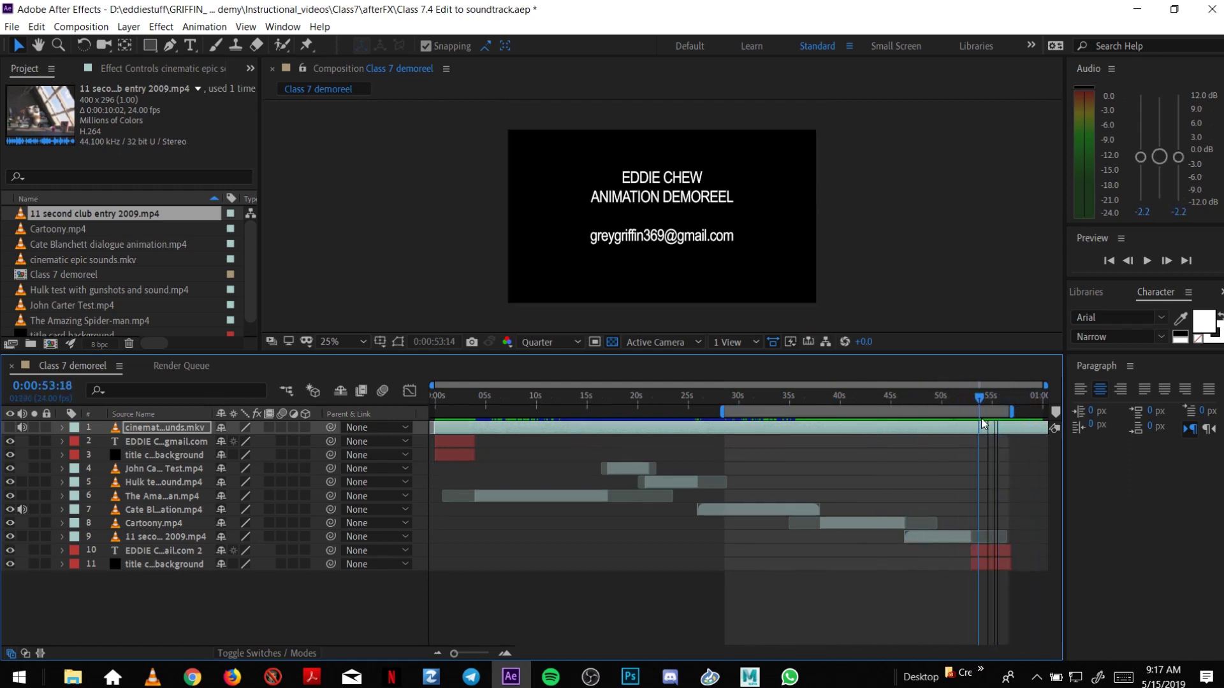
{"action": "left_click", "coordinate": [737, 425]}
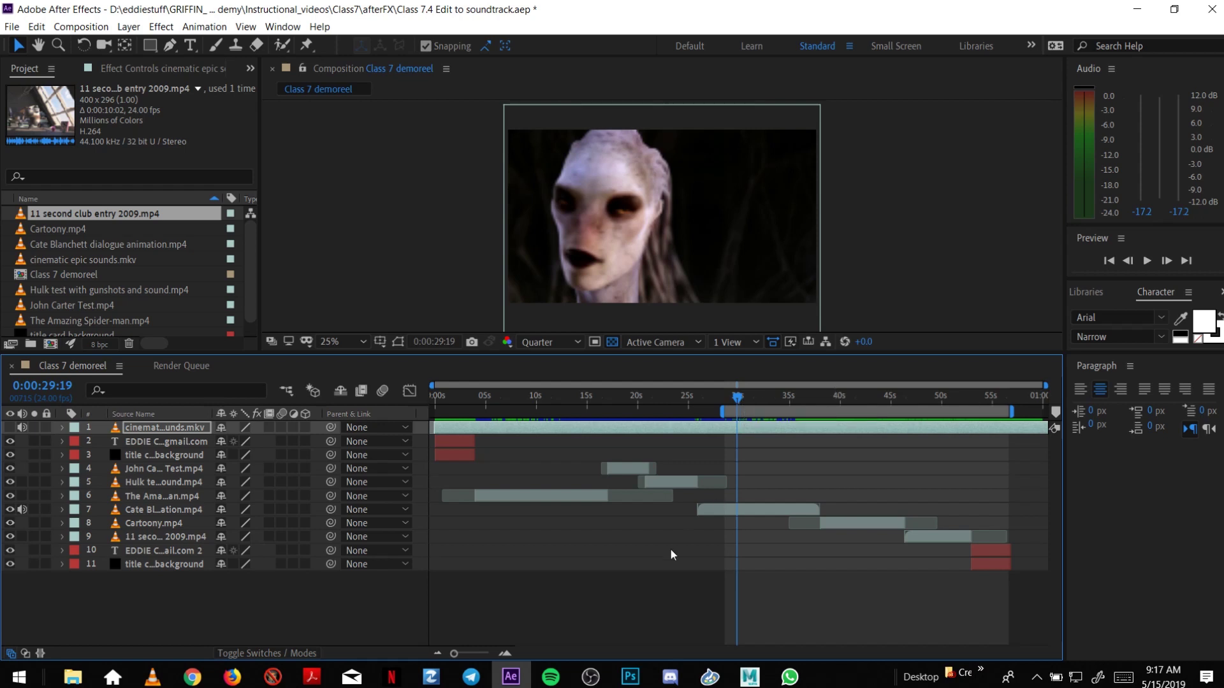
{"action": "left_click", "coordinate": [590, 677]}
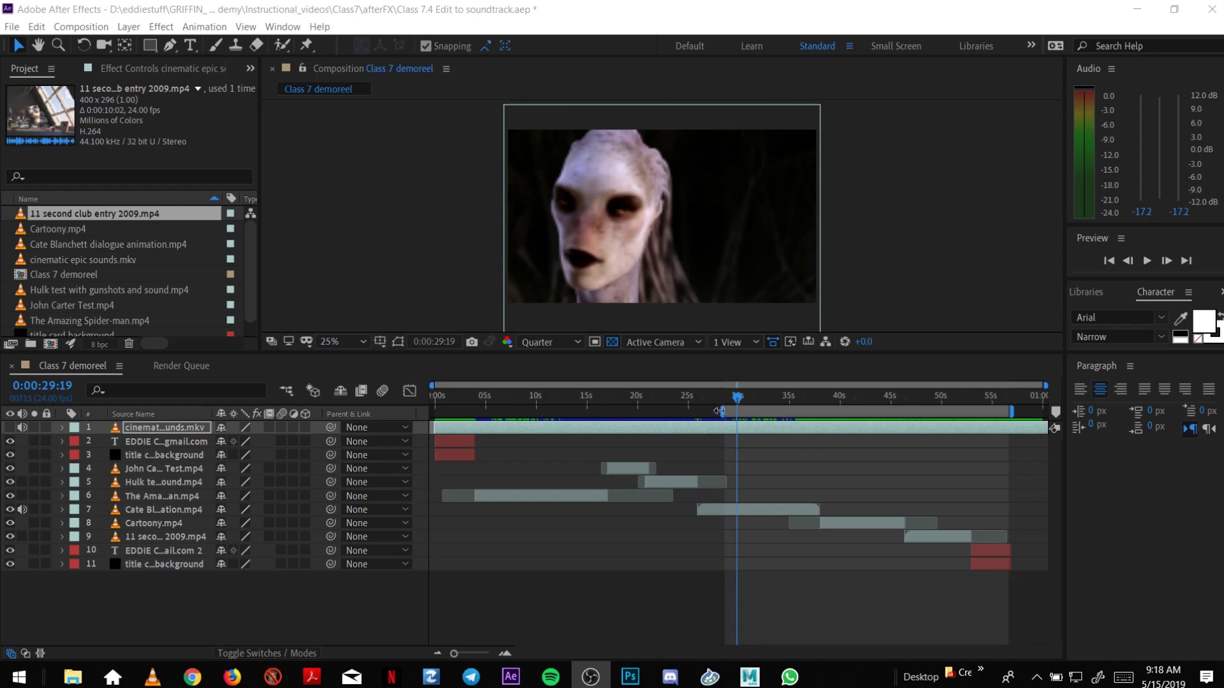
{"action": "left_click_drag", "start_coordinate": [720, 411], "coordinate": [436, 411]}
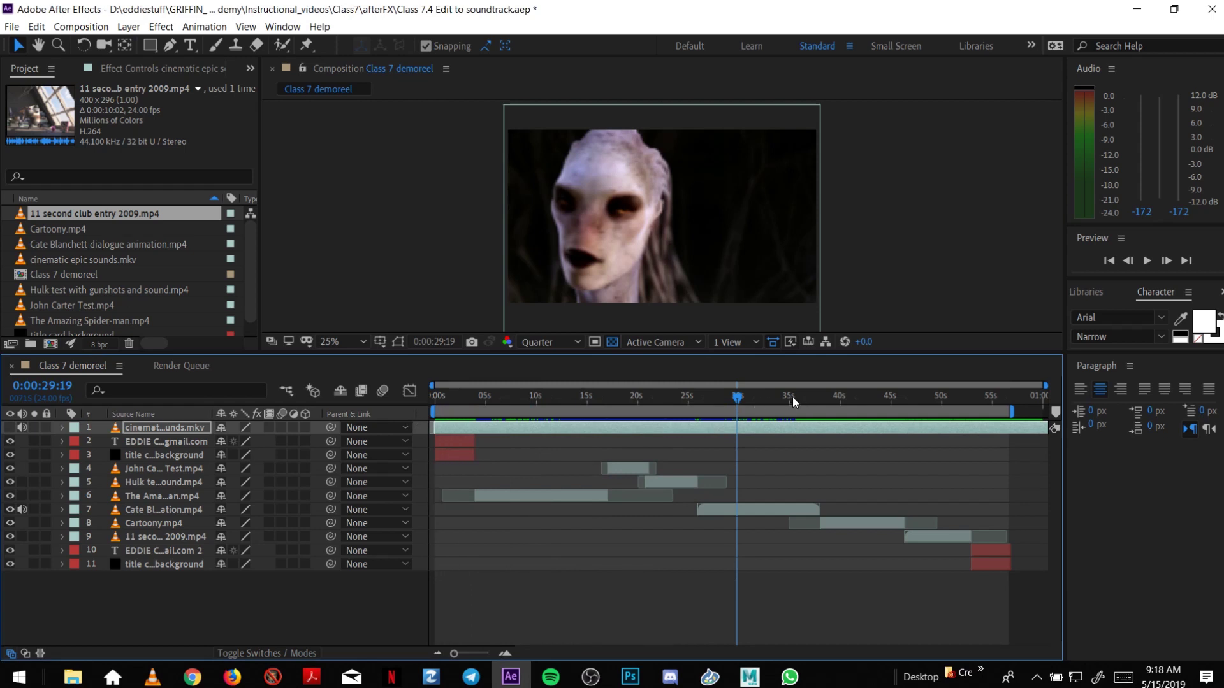